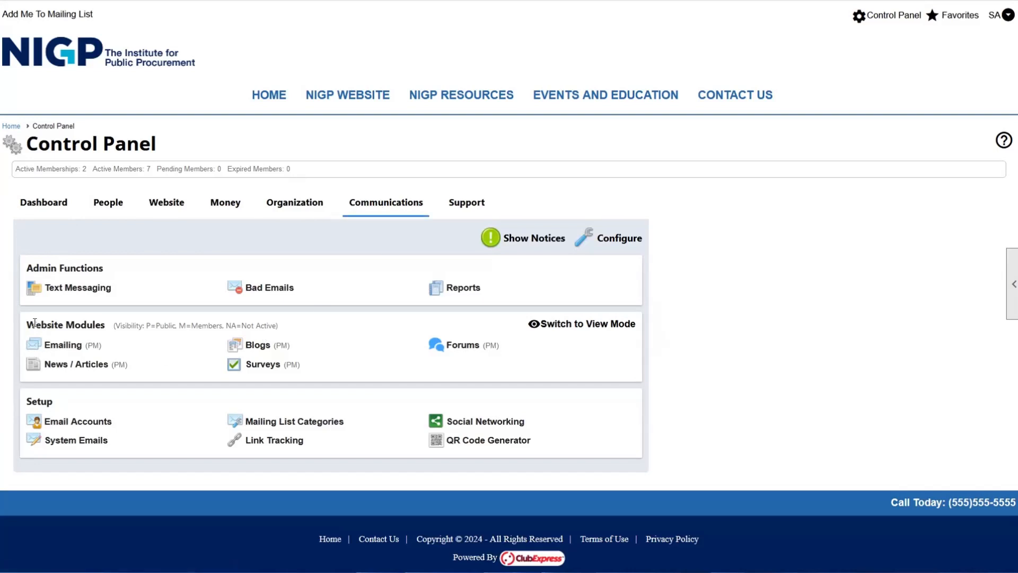
- Open the Emailing administration page from Website Modules on the Communications tab
{"action": "left_click_drag", "start_coordinate": [28, 322], "coordinate": [95, 323]}
{"action": "left_click", "coordinate": [95, 323]}
{"action": "left_click", "coordinate": [72, 348]}
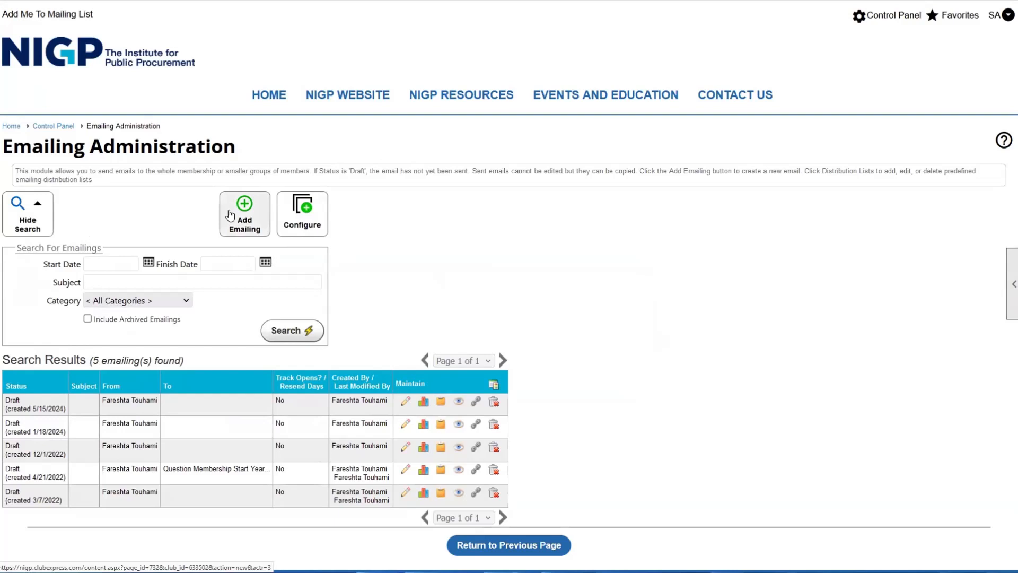
{"action": "left_click", "coordinate": [300, 220]}
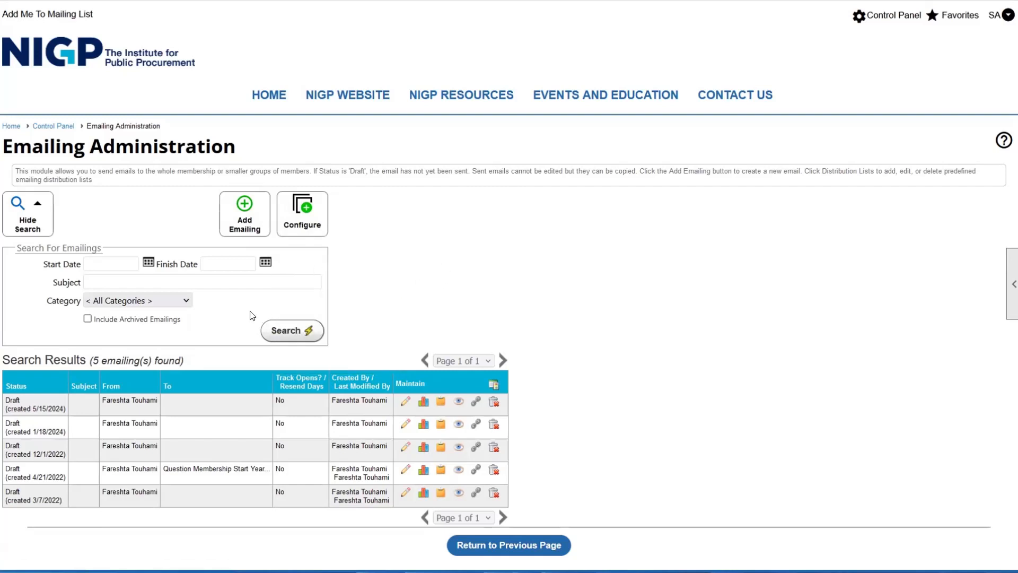
{"action": "left_click_drag", "start_coordinate": [18, 249], "coordinate": [100, 250]}
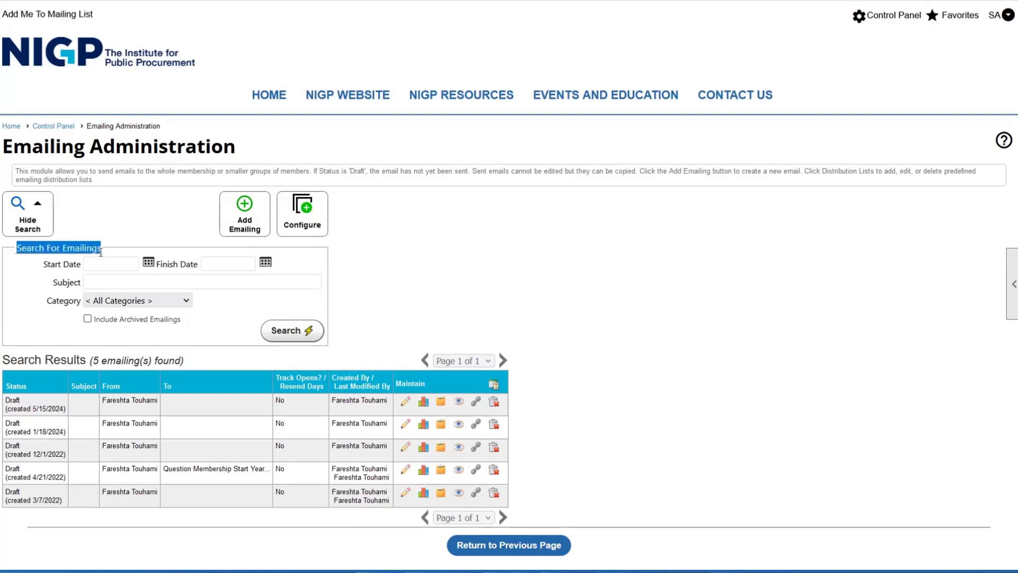
{"action": "left_click", "coordinate": [99, 252]}
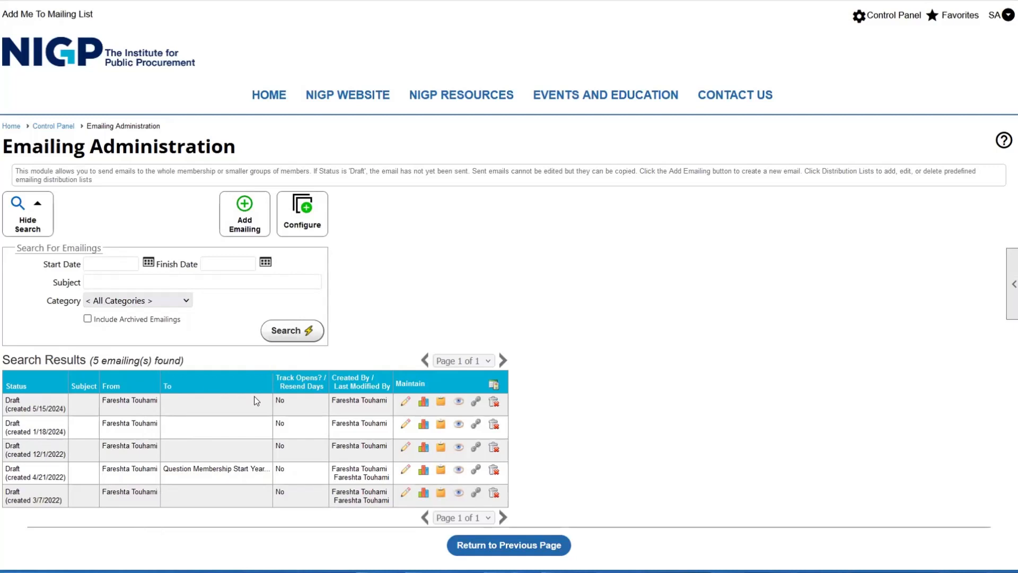
{"action": "left_click", "coordinate": [253, 221]}
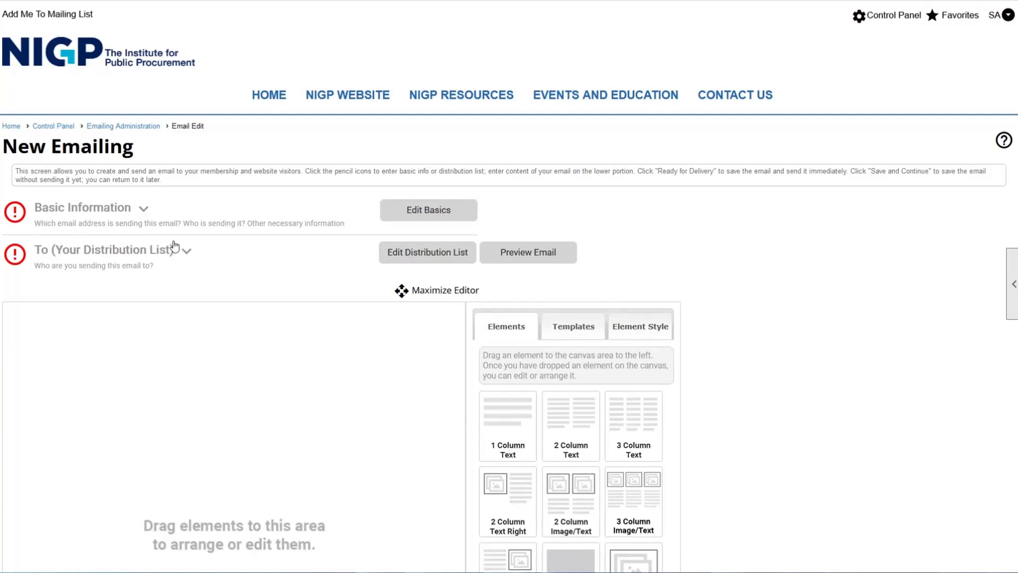
- Scroll through the new emailing's content elements, then expand and collapse Basic Information
{"action": "scroll", "coordinate": [143, 214], "scroll_direction": "down", "scroll_amount": 4}
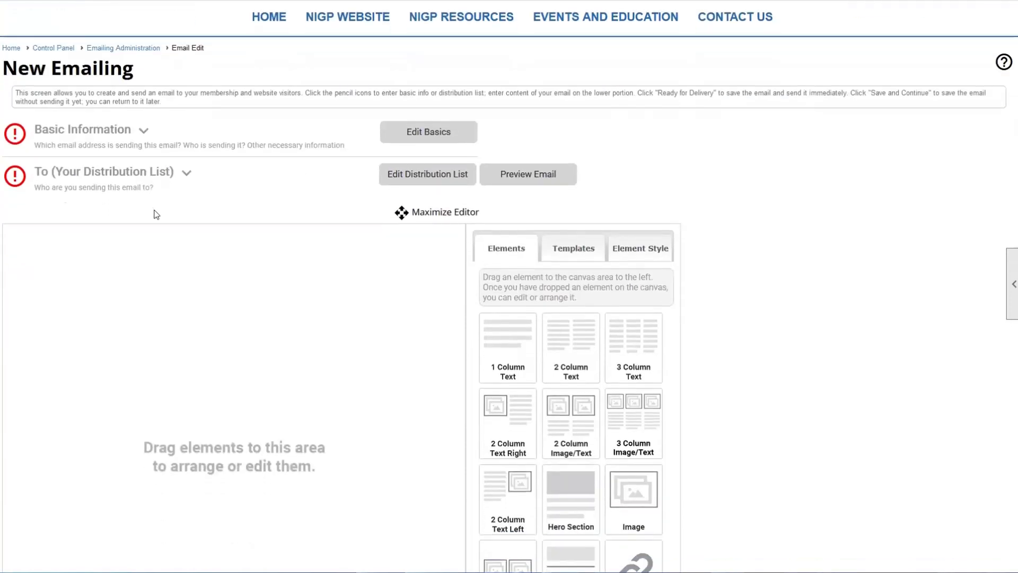
{"action": "scroll", "coordinate": [175, 241], "scroll_direction": "down", "scroll_amount": 1}
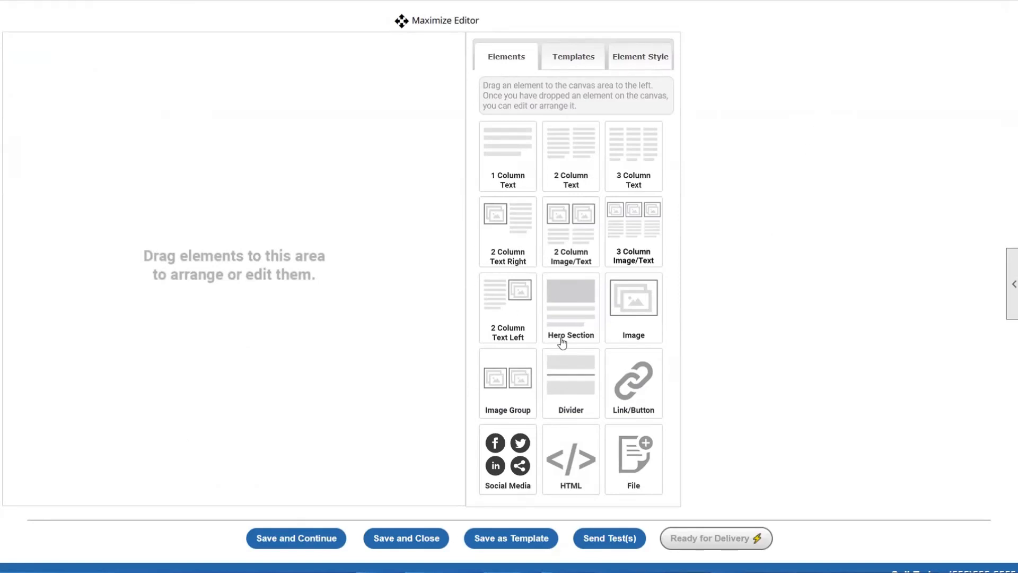
{"action": "scroll", "coordinate": [387, 339], "scroll_direction": "up", "scroll_amount": 2}
{"action": "scroll", "coordinate": [276, 326], "scroll_direction": "down", "scroll_amount": 2}
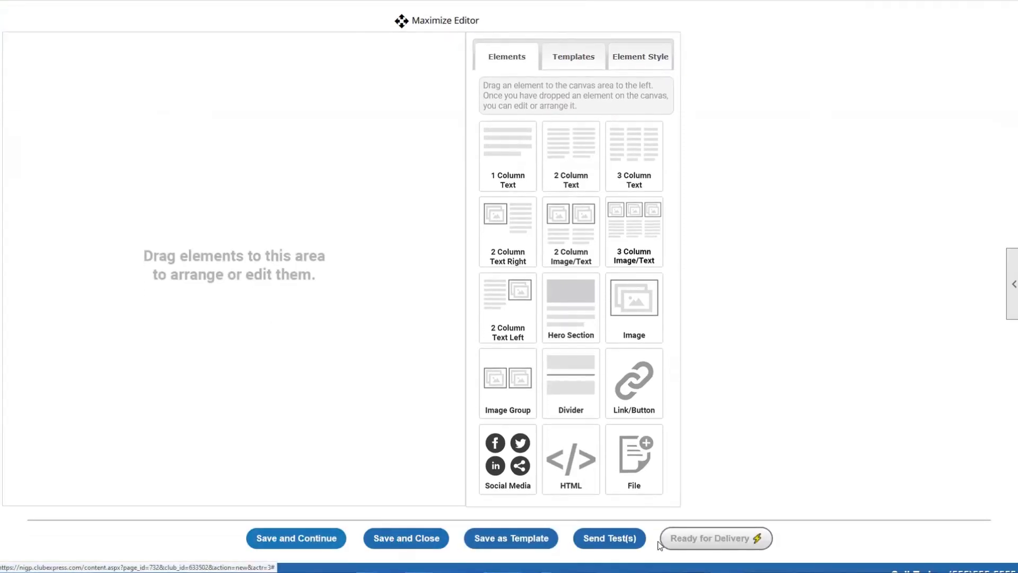
{"action": "scroll", "coordinate": [659, 536], "scroll_direction": "up", "scroll_amount": 2}
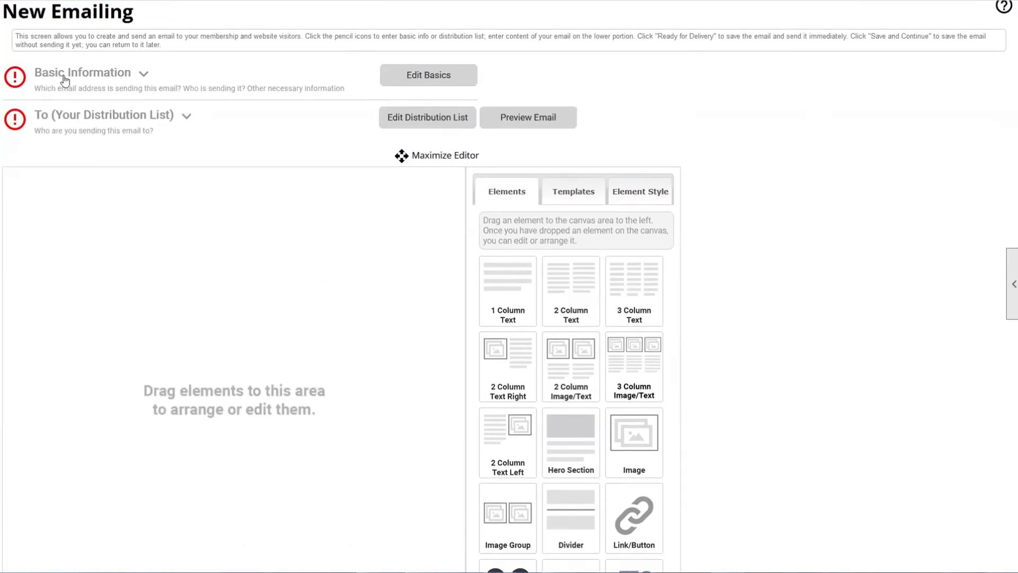
{"action": "left_click", "coordinate": [145, 75]}
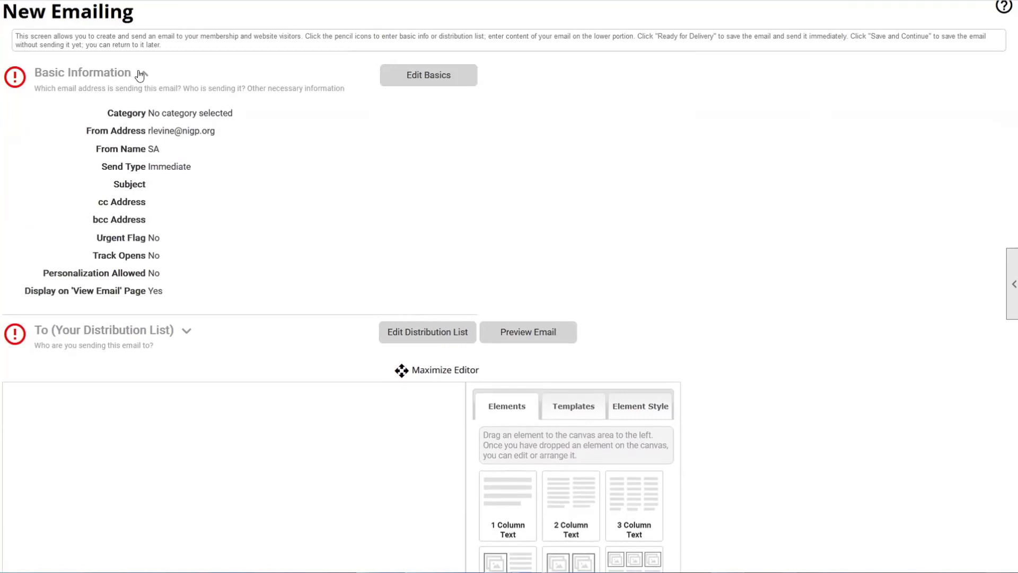
{"action": "left_click", "coordinate": [142, 74]}
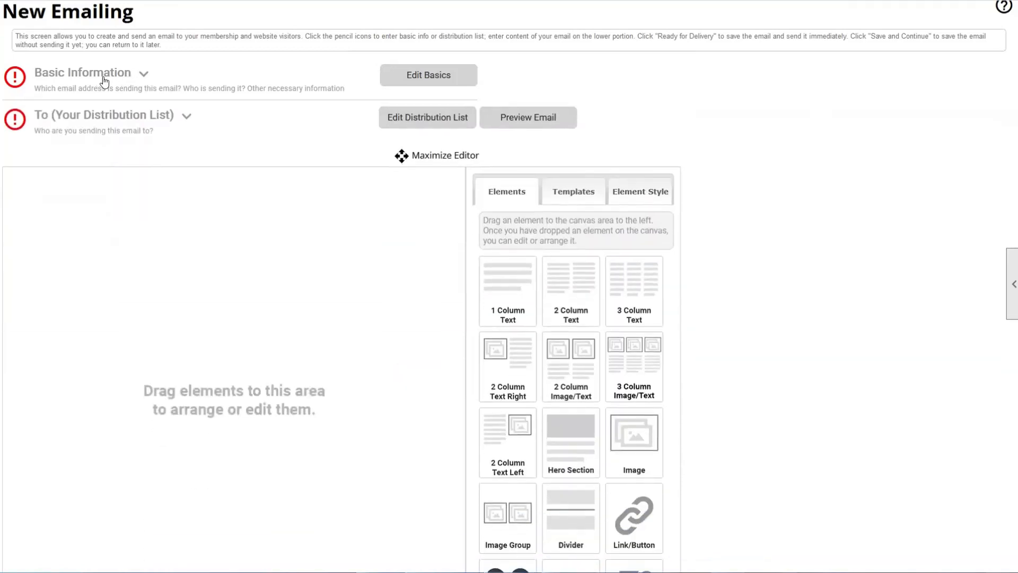
- Bring up the Basic Email Information dialog, shift it left, and point out the View Email page option
{"action": "left_click", "coordinate": [411, 79]}
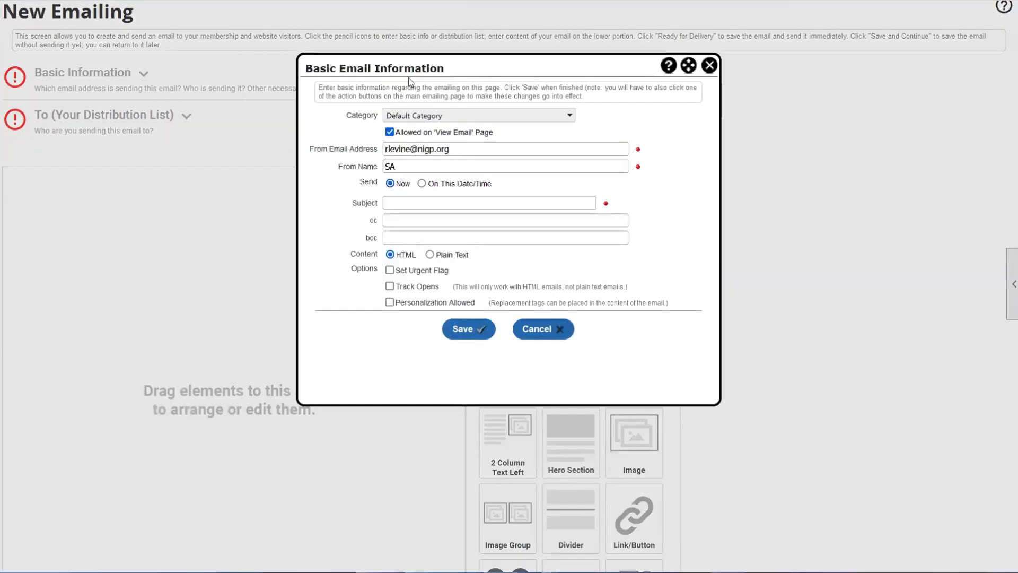
{"action": "left_click_drag", "start_coordinate": [408, 66], "coordinate": [239, 69]}
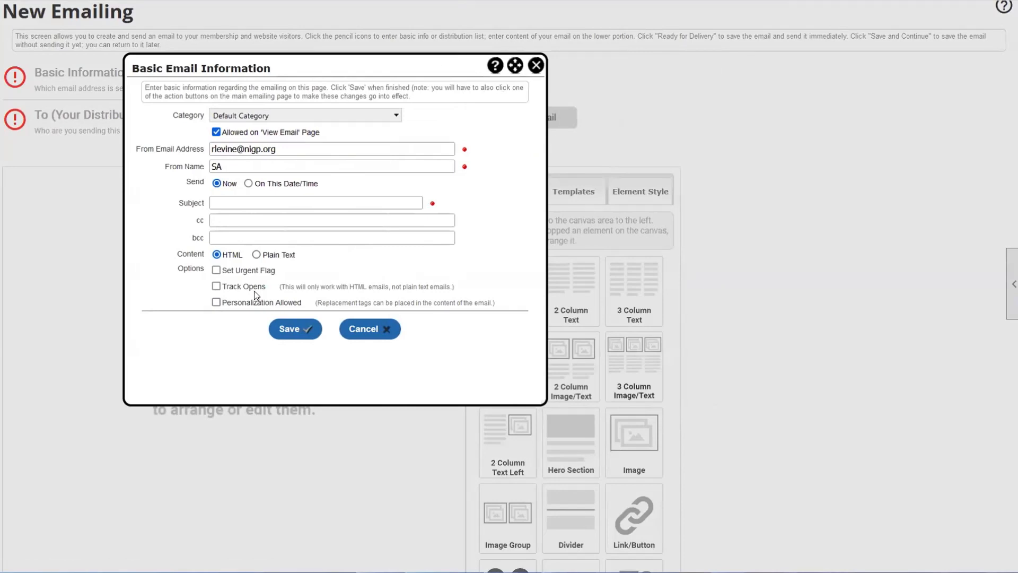
{"action": "left_click_drag", "start_coordinate": [174, 113], "coordinate": [194, 115]}
{"action": "left_click", "coordinate": [229, 118]}
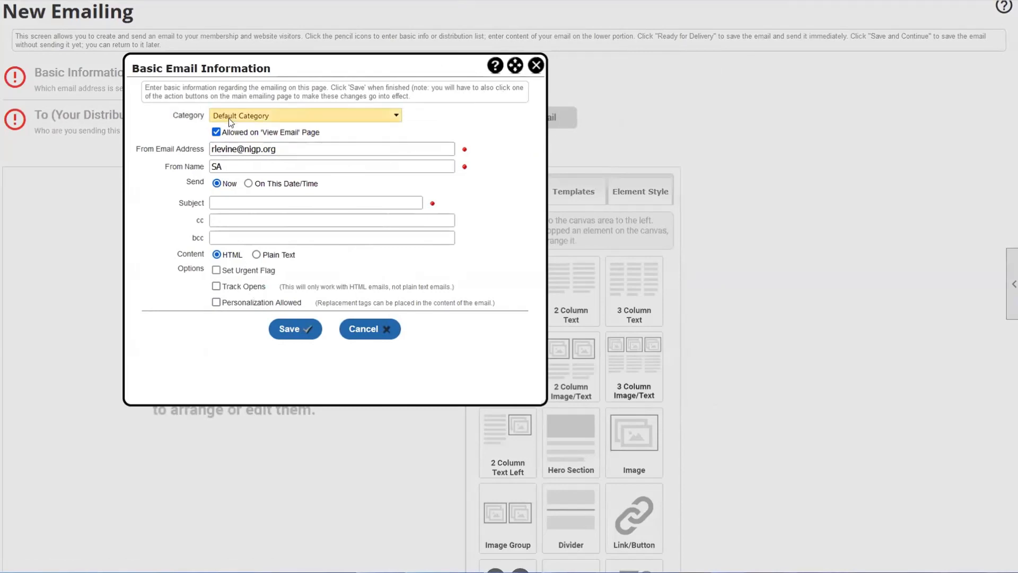
{"action": "left_click_drag", "start_coordinate": [244, 134], "coordinate": [323, 132]}
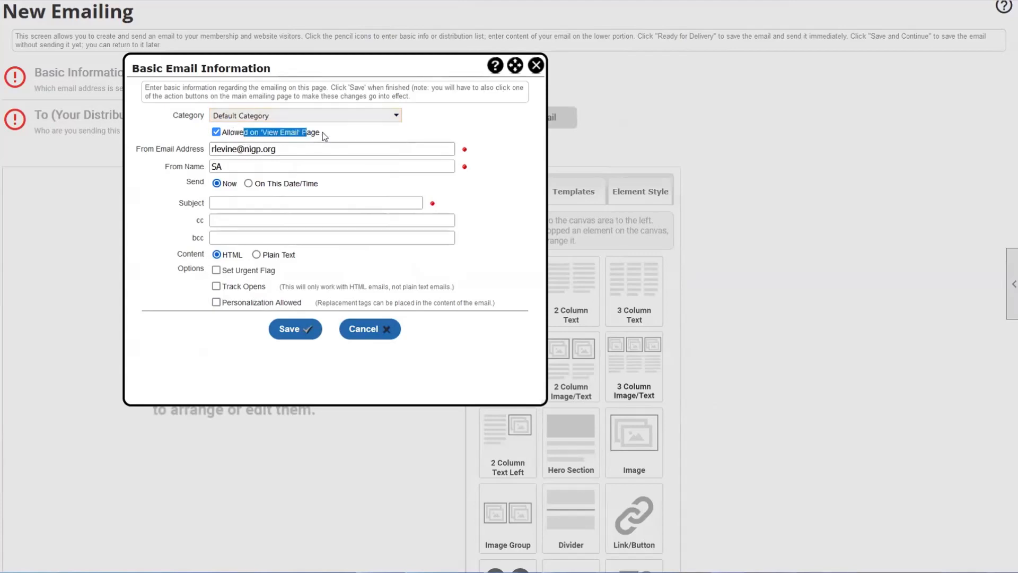
{"action": "left_click", "coordinate": [324, 132]}
{"action": "left_click_drag", "start_coordinate": [264, 135], "coordinate": [300, 137]}
{"action": "left_click", "coordinate": [281, 131]}
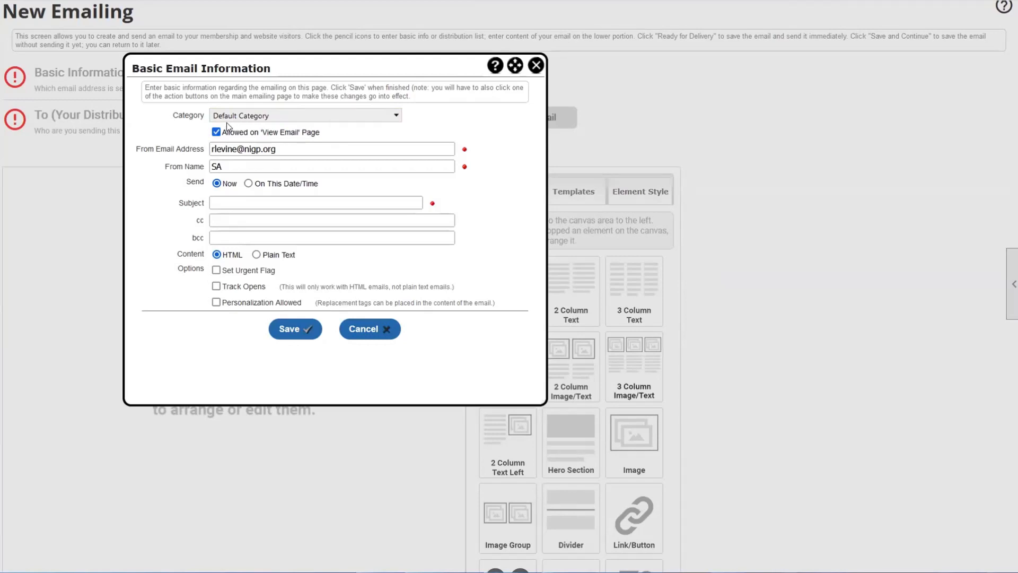
- Keep Default Category as the emailing category and point out the sender e-mail setting
{"action": "left_click", "coordinate": [211, 116]}
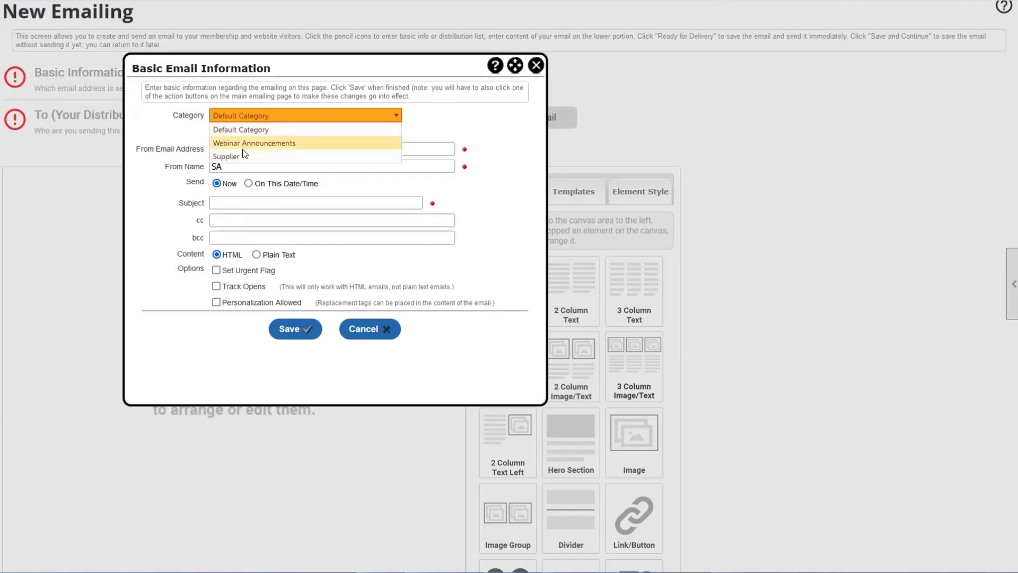
{"action": "left_click", "coordinate": [192, 132]}
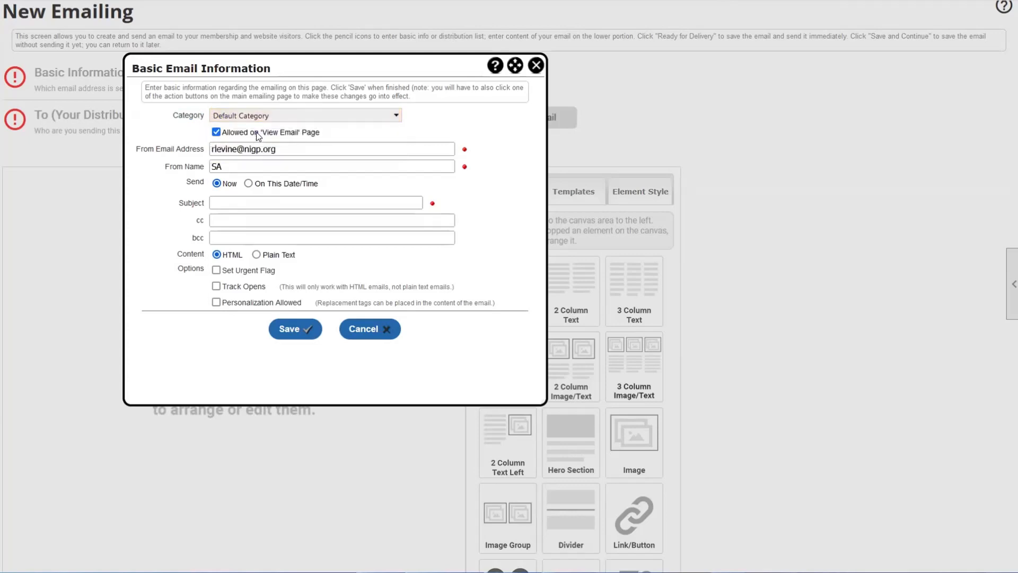
{"action": "left_click_drag", "start_coordinate": [258, 133], "coordinate": [300, 134]}
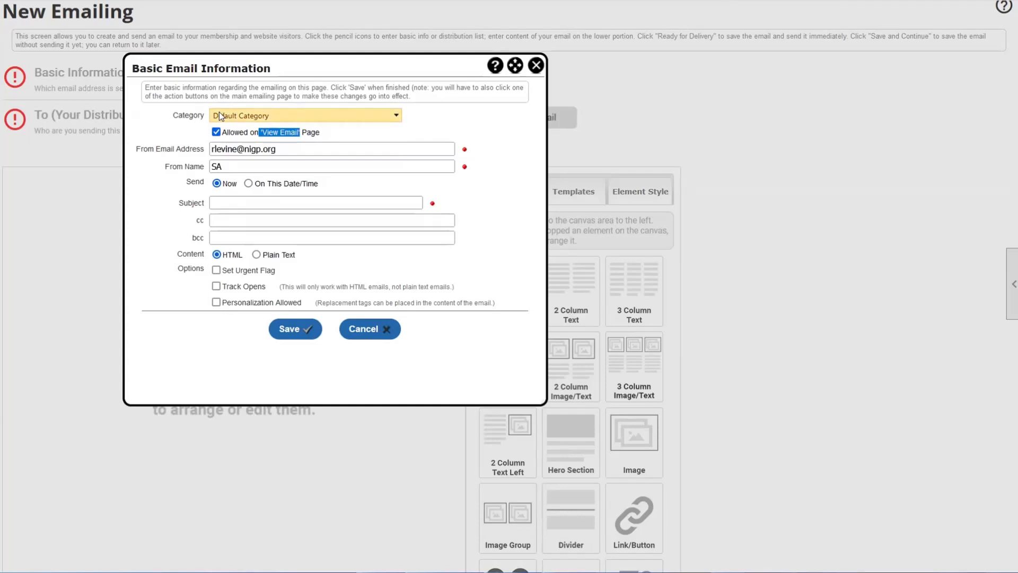
{"action": "left_click", "coordinate": [138, 152]}
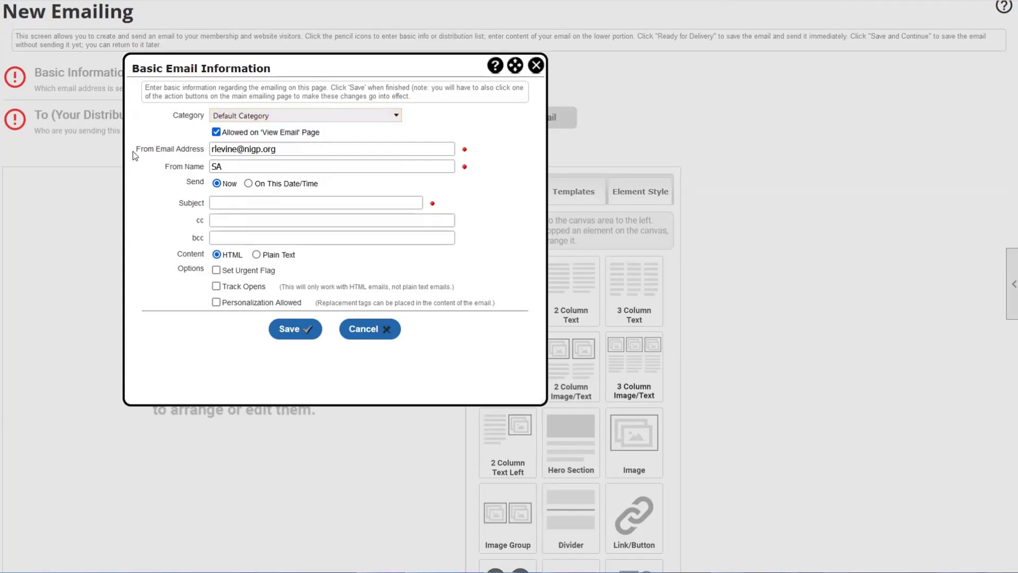
{"action": "left_click_drag", "start_coordinate": [140, 148], "coordinate": [197, 150]}
- Replace the From Email Address with the new sender address from autocomplete, moving on to From Name
{"action": "left_click", "coordinate": [201, 150]}
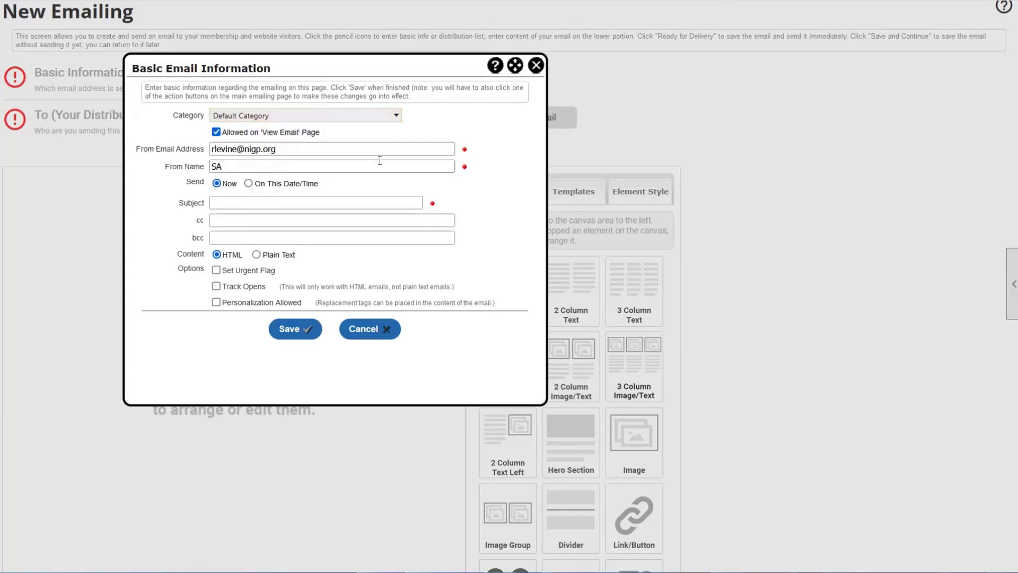
{"action": "left_click", "coordinate": [314, 148]}
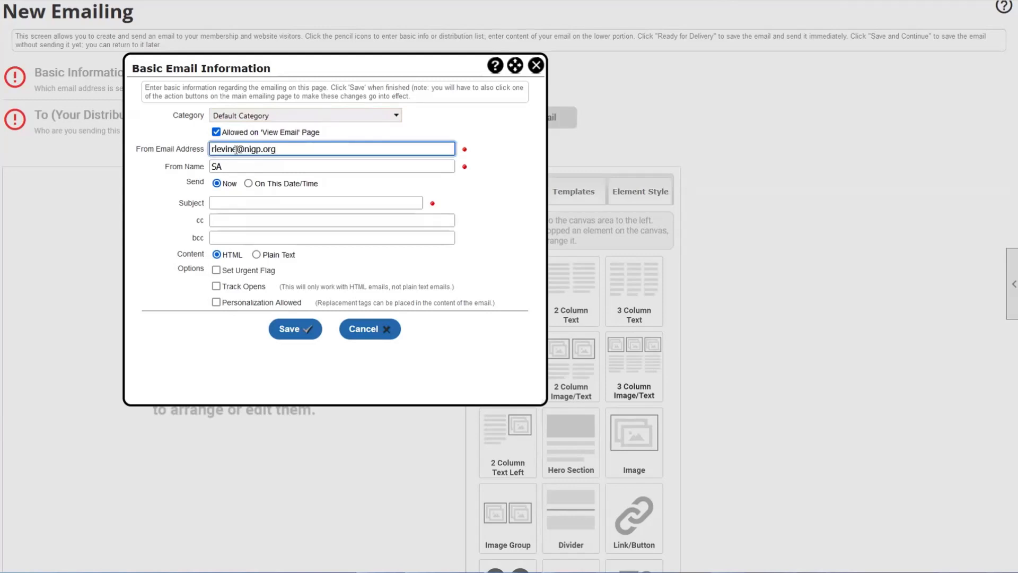
{"action": "left_click_drag", "start_coordinate": [236, 150], "coordinate": [67, 151]}
{"action": "type", "text": "Devin"}
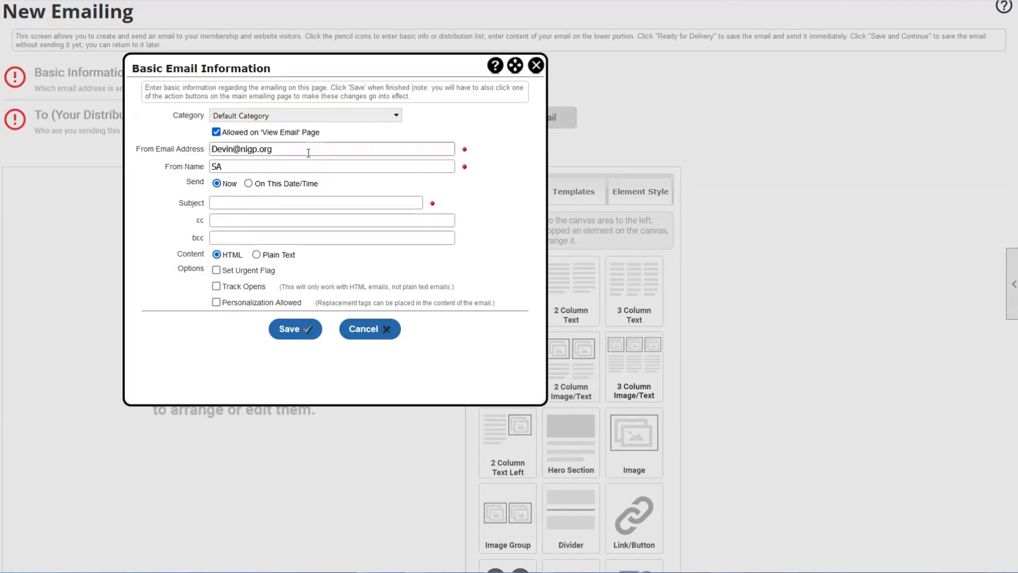
{"action": "left_click_drag", "start_coordinate": [319, 150], "coordinate": [210, 158]}
{"action": "left_click", "coordinate": [228, 158]}
{"action": "left_click", "coordinate": [189, 161]}
{"action": "left_click", "coordinate": [225, 151]}
{"action": "left_click_drag", "start_coordinate": [281, 146], "coordinate": [147, 161]}
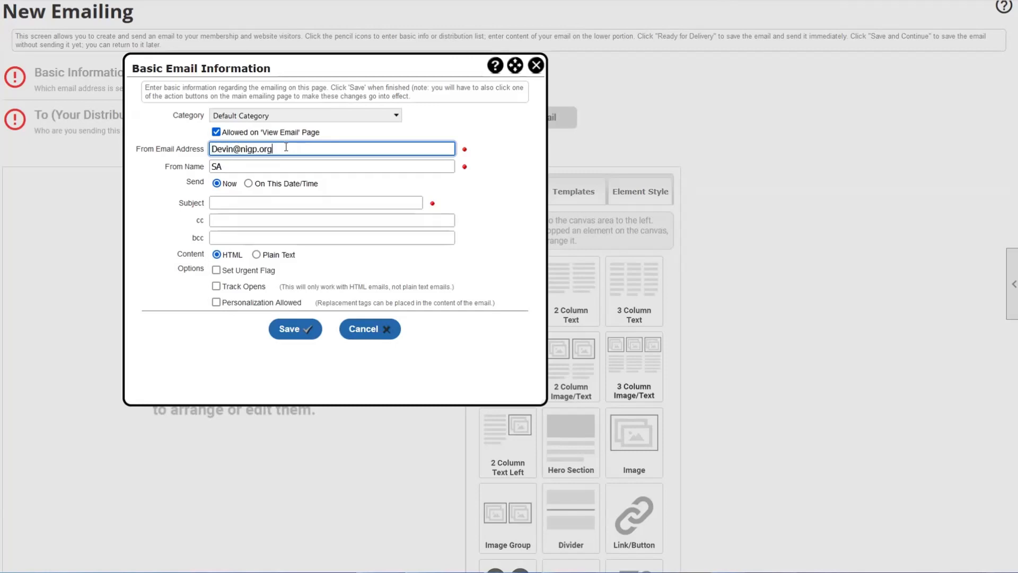
{"action": "type", "text": "D"}
{"action": "left_click", "coordinate": [219, 151]}
{"action": "key", "text": "Tab"}
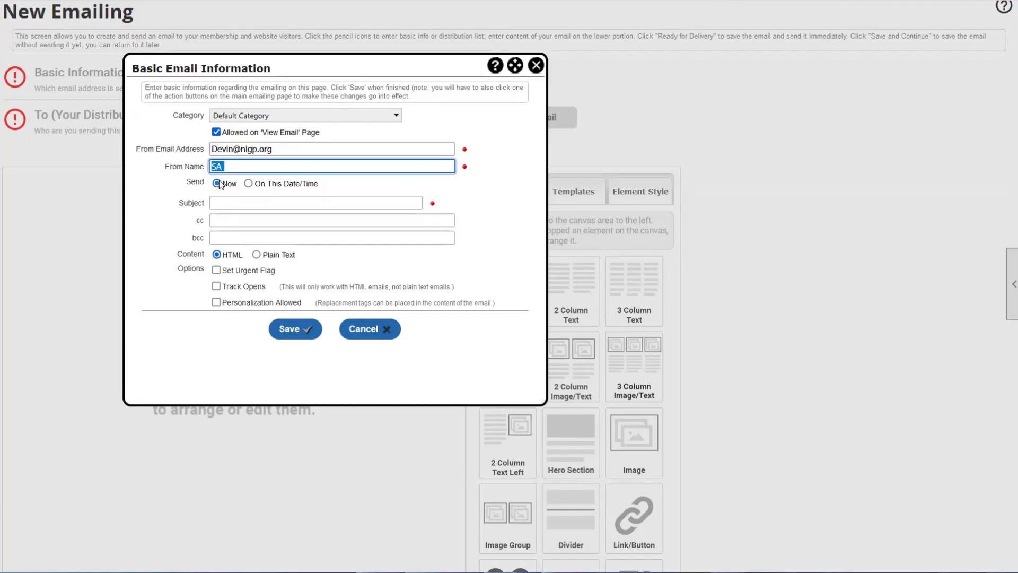
{"action": "type", "text": "Devin"}
{"action": "key", "text": "BackSpace"}
{"action": "key", "text": "BackSpace"}
{"action": "key", "text": "BackSpace"}
{"action": "key", "text": "BackSpace"}
{"action": "key", "text": "BackSpace"}
{"action": "type", "text": "NIGP"}
{"action": "key", "text": "BackSpace"}
{"action": "key", "text": "BackSpace"}
{"action": "key", "text": "BackSpace"}
{"action": "key", "text": "BackSpace"}
{"action": "type", "text": "Devi"}
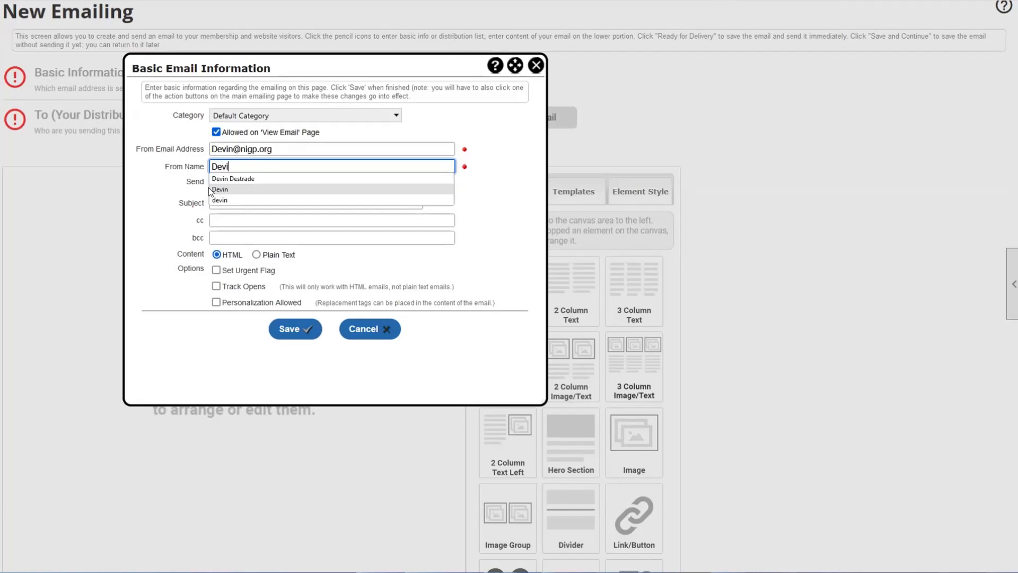
{"action": "left_click", "coordinate": [209, 189]}
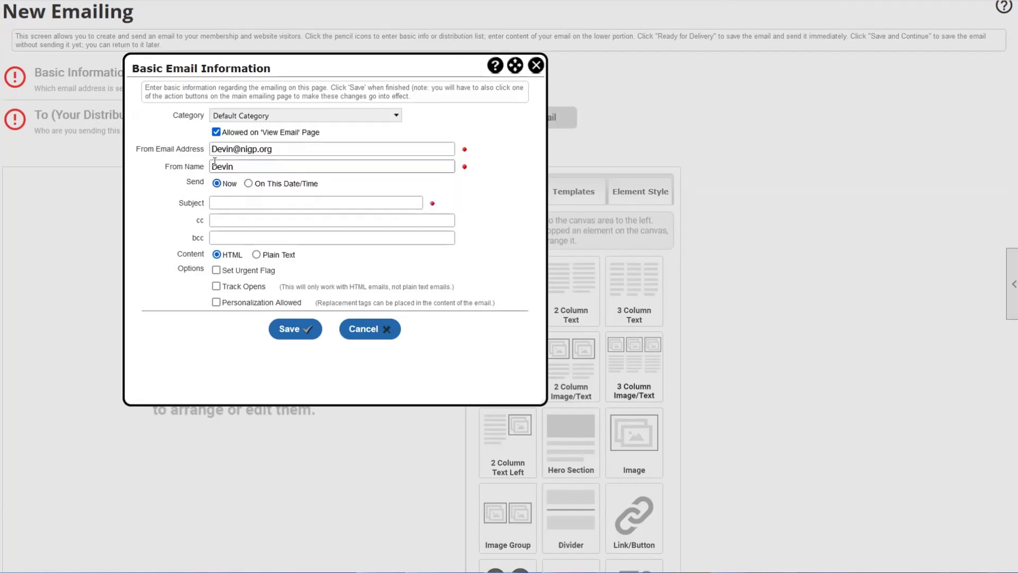
{"action": "double_click", "coordinate": [200, 182]}
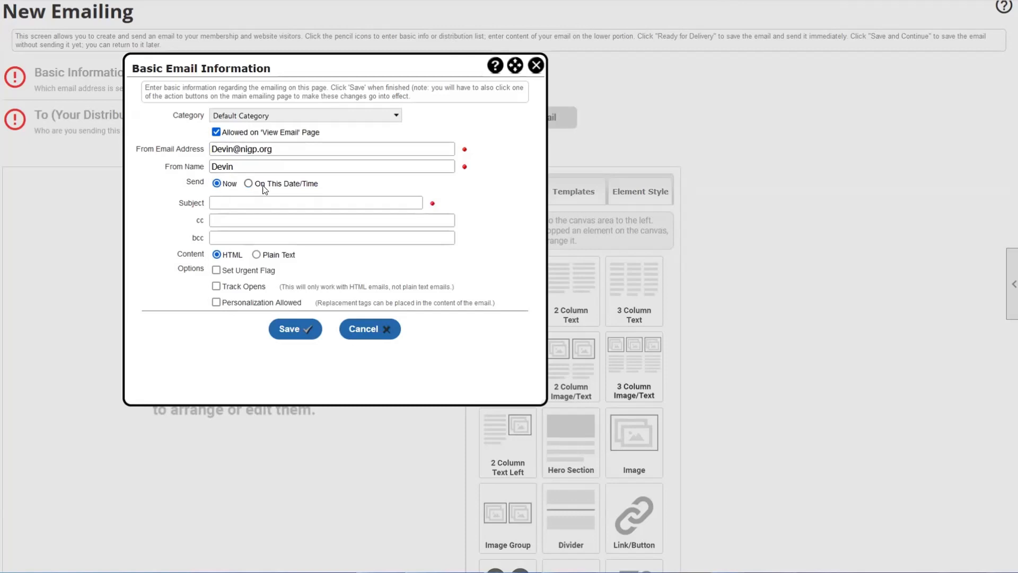
{"action": "left_click_drag", "start_coordinate": [259, 186], "coordinate": [320, 185]}
{"action": "left_click", "coordinate": [319, 185]}
- Schedule the emailing On This Date/Time for 06/17/2024 at 9:30 AM
{"action": "left_click", "coordinate": [249, 184]}
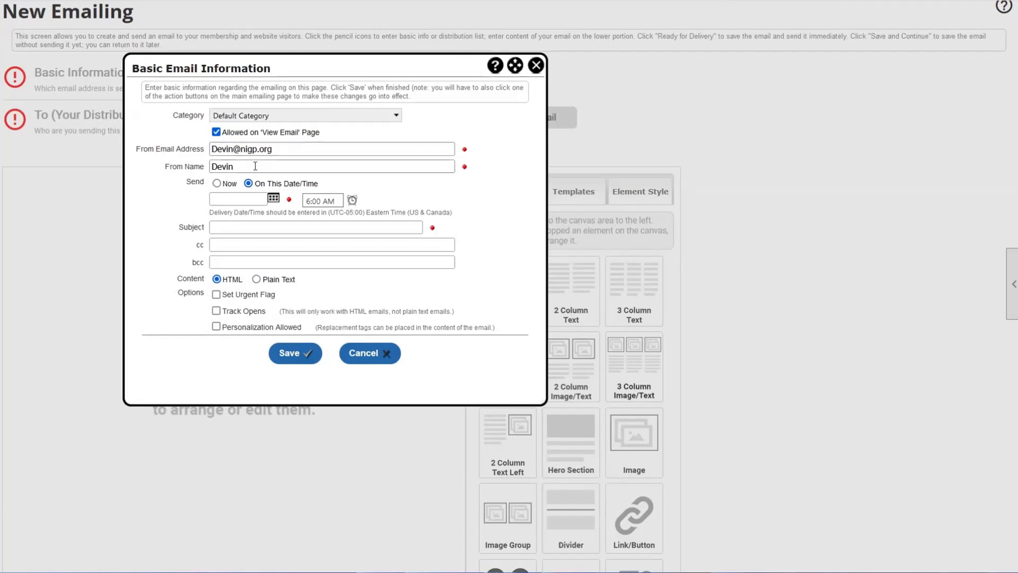
{"action": "left_click", "coordinate": [273, 199]}
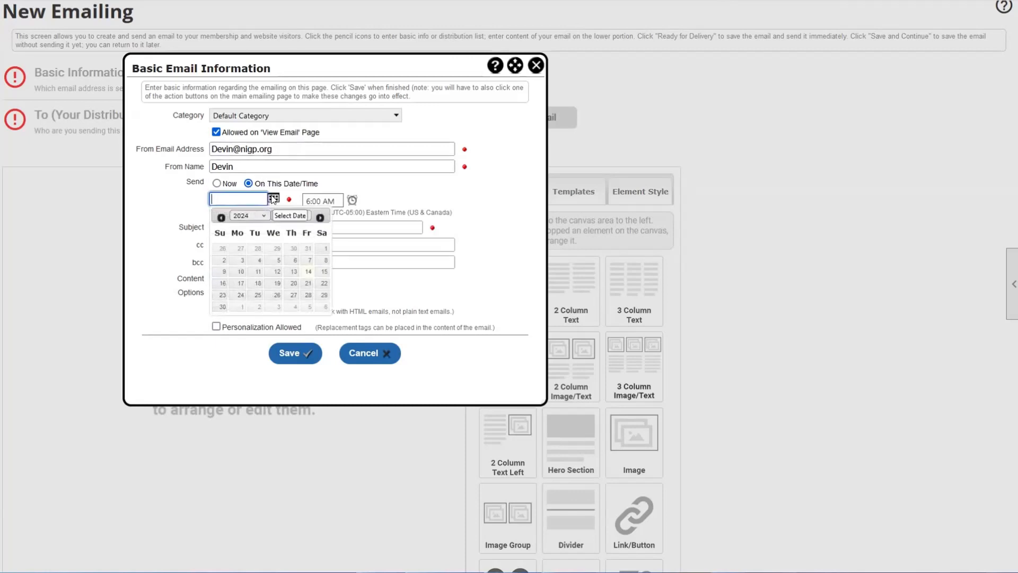
{"action": "left_click", "coordinate": [237, 284]}
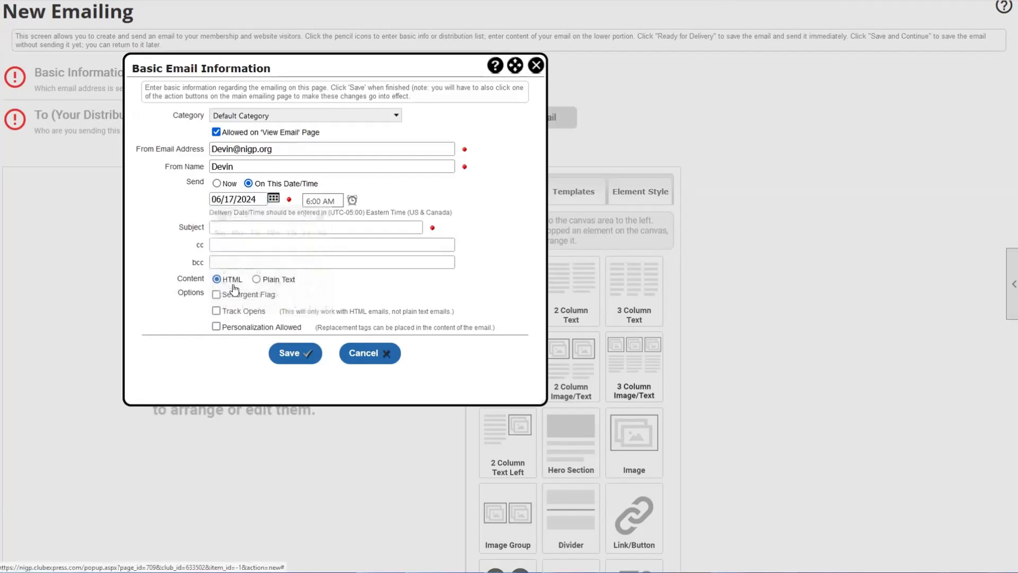
{"action": "left_click", "coordinate": [352, 200]}
{"action": "left_click", "coordinate": [347, 276]}
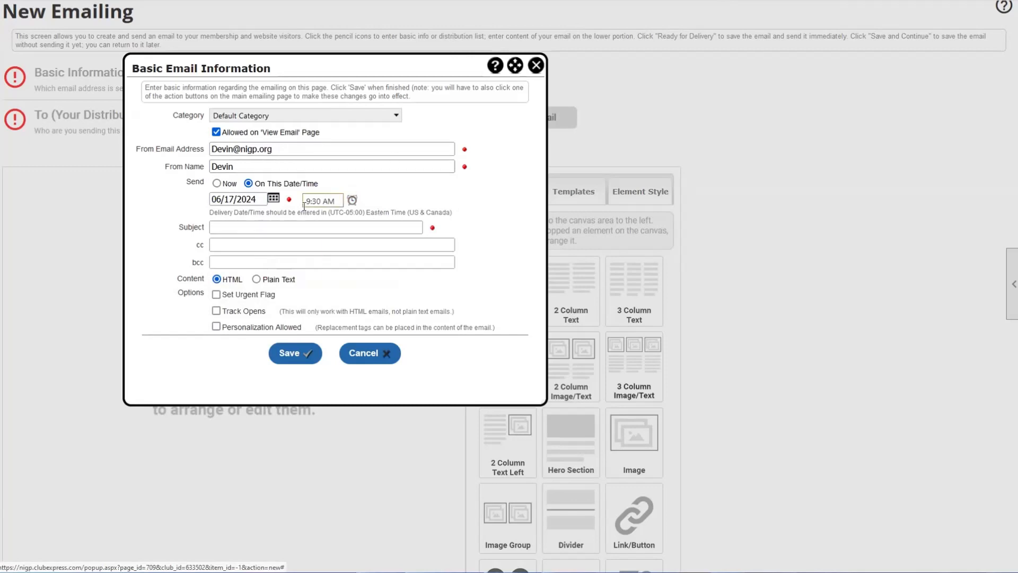
- Edit the send time's minutes so it reads 9:35 AM
{"action": "left_click", "coordinate": [351, 200]}
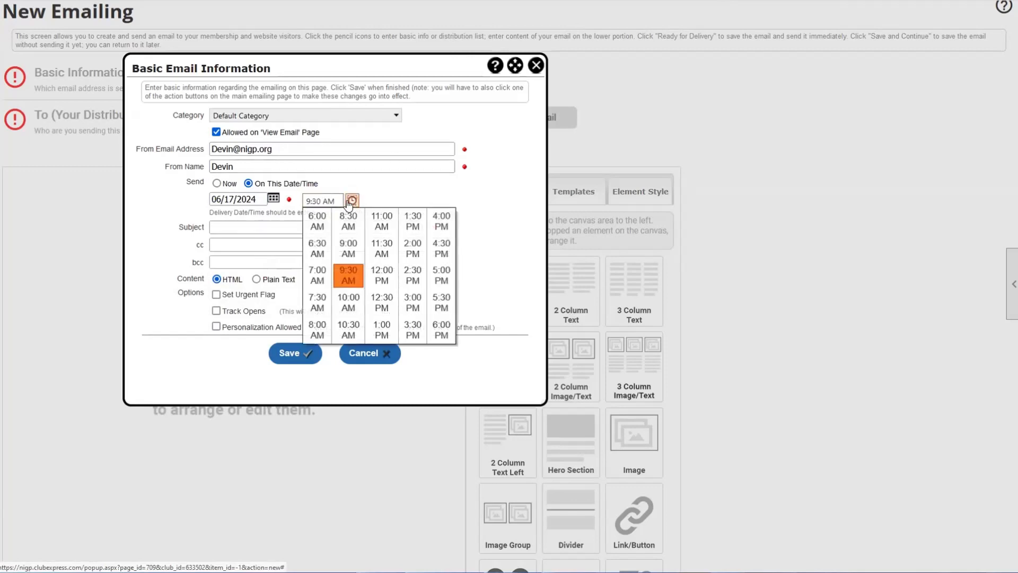
{"action": "left_click", "coordinate": [350, 203]}
{"action": "left_click", "coordinate": [321, 205]}
{"action": "left_click", "coordinate": [319, 204]}
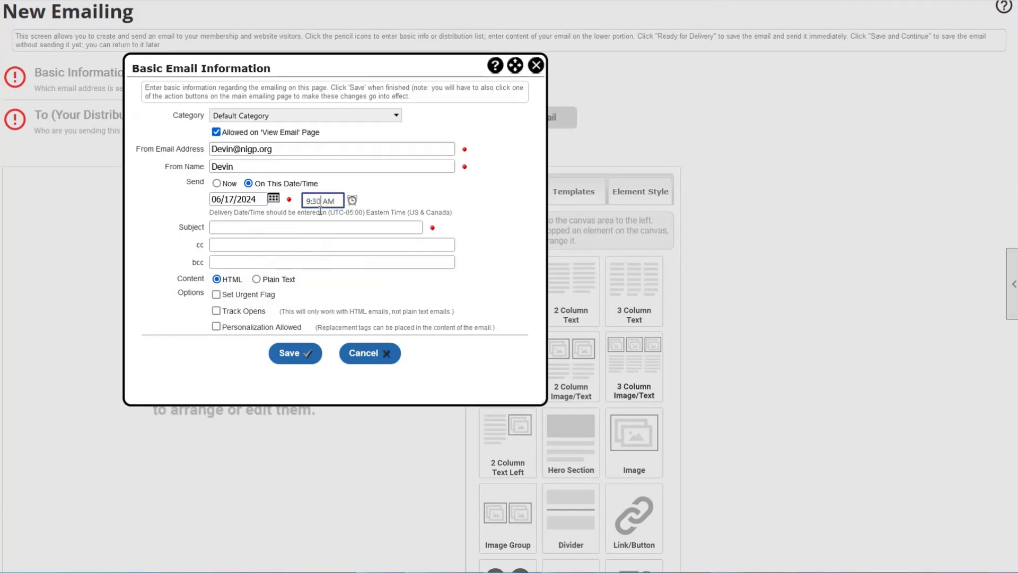
{"action": "key", "text": "BackSpace"}
{"action": "type", "text": "5"}
{"action": "left_click", "coordinate": [411, 204]}
{"action": "left_click", "coordinate": [315, 200]}
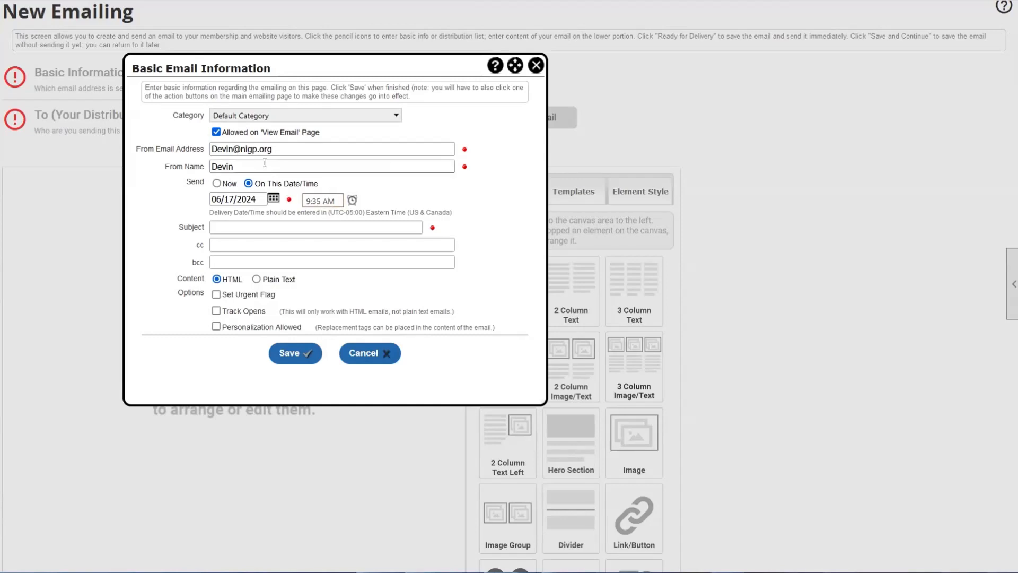
{"action": "left_click_drag", "start_coordinate": [295, 152], "coordinate": [210, 153]}
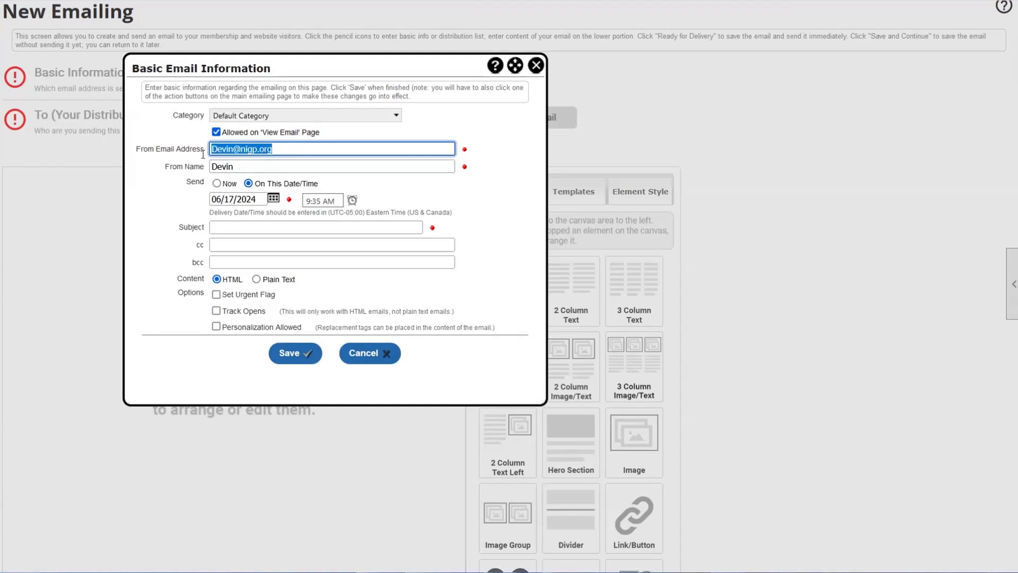
{"action": "left_click_drag", "start_coordinate": [273, 151], "coordinate": [213, 153]}
{"action": "left_click_drag", "start_coordinate": [275, 152], "coordinate": [212, 149]}
{"action": "left_click", "coordinate": [326, 164]}
{"action": "left_click", "coordinate": [459, 184]}
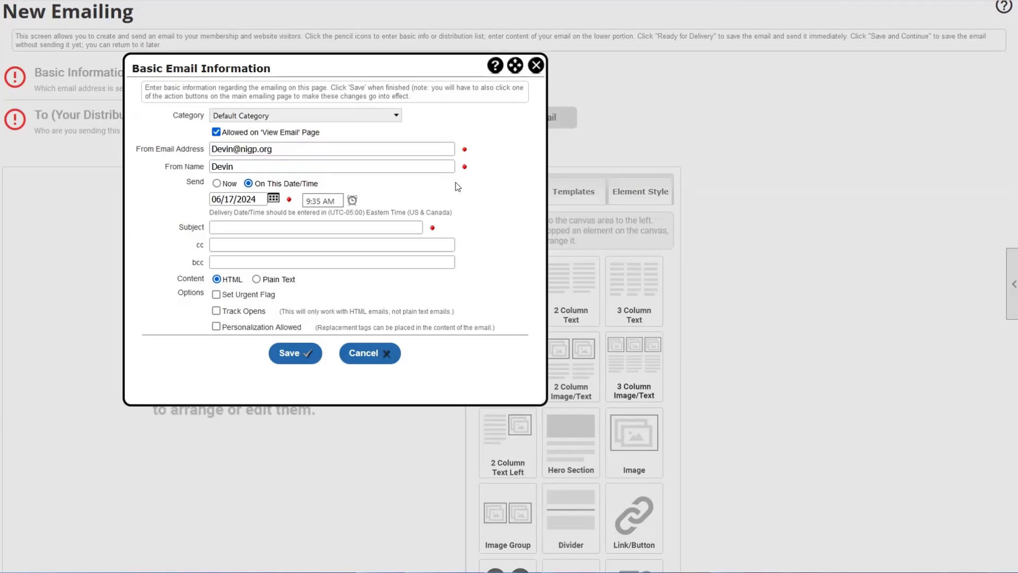
- Enter 'Subject' as the subject line, leaving the cc field empty
{"action": "scroll", "coordinate": [436, 194], "scroll_direction": "down", "scroll_amount": 1}
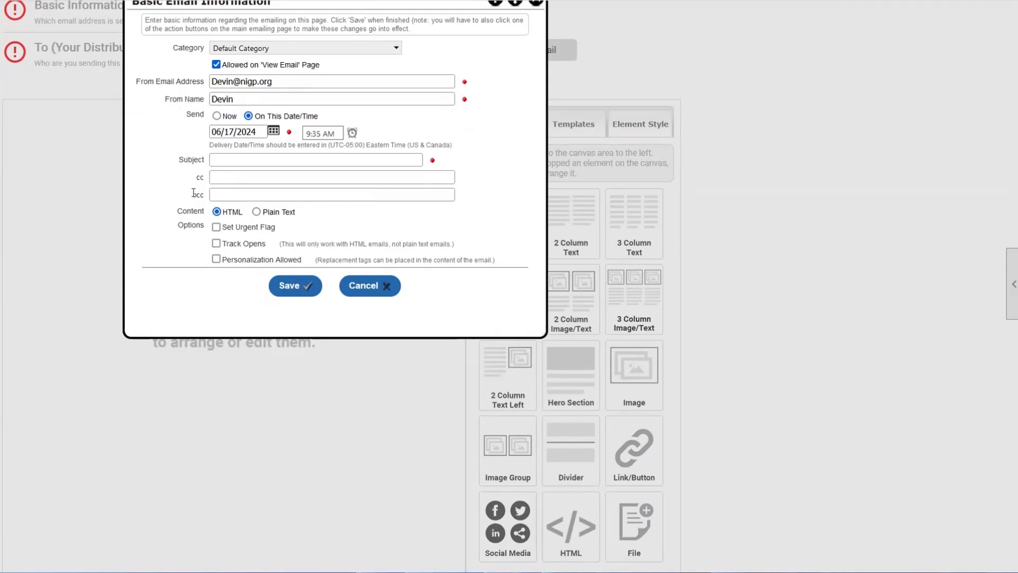
{"action": "left_click", "coordinate": [228, 161]}
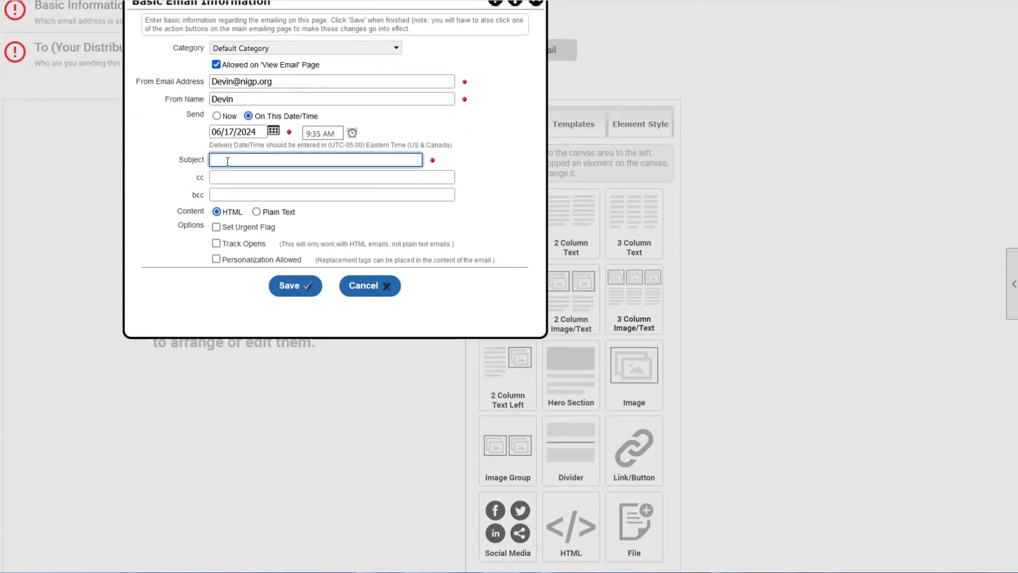
{"action": "type", "text": "Subject"}
{"action": "left_click_drag", "start_coordinate": [189, 182], "coordinate": [205, 194]}
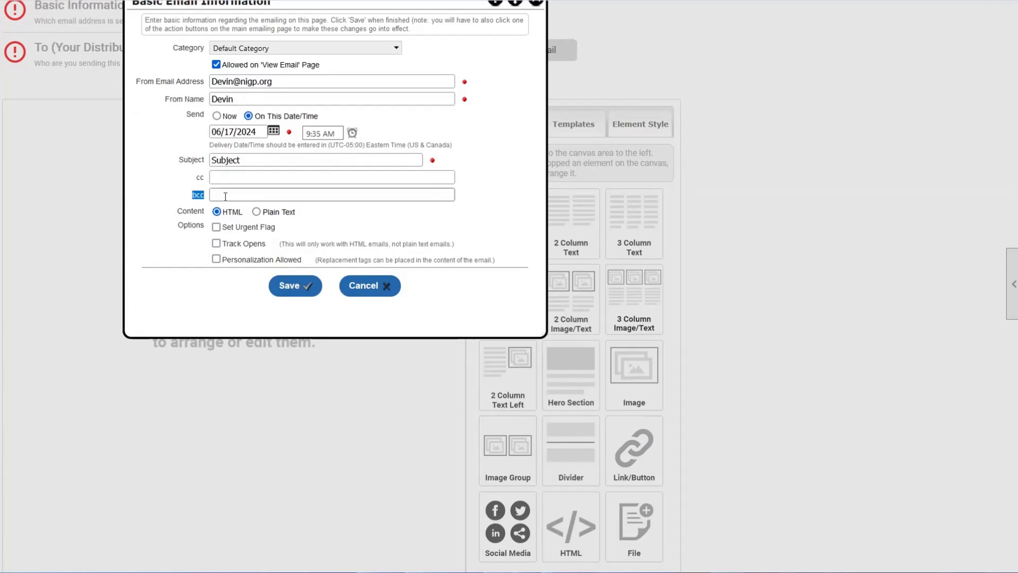
{"action": "left_click", "coordinate": [388, 176]}
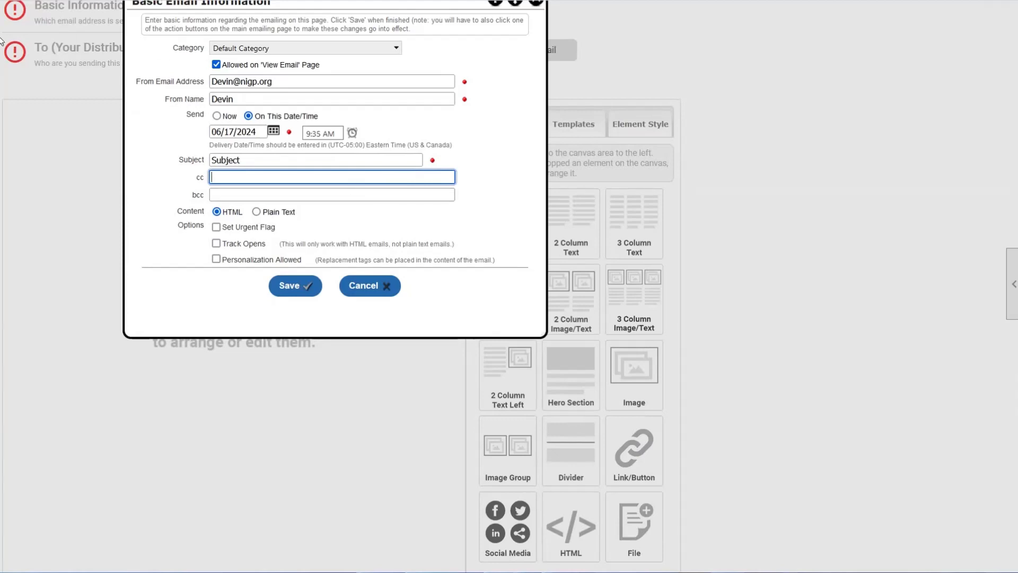
{"action": "left_click_drag", "start_coordinate": [192, 177], "coordinate": [211, 181]}
{"action": "left_click", "coordinate": [211, 181]}
{"action": "left_click", "coordinate": [228, 195]}
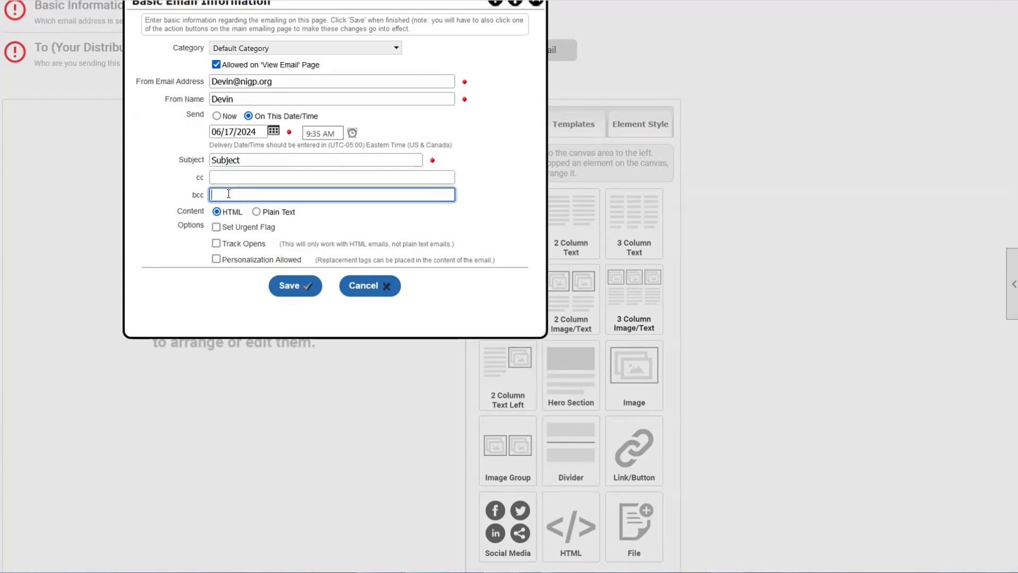
{"action": "left_click_drag", "start_coordinate": [177, 197], "coordinate": [214, 196]}
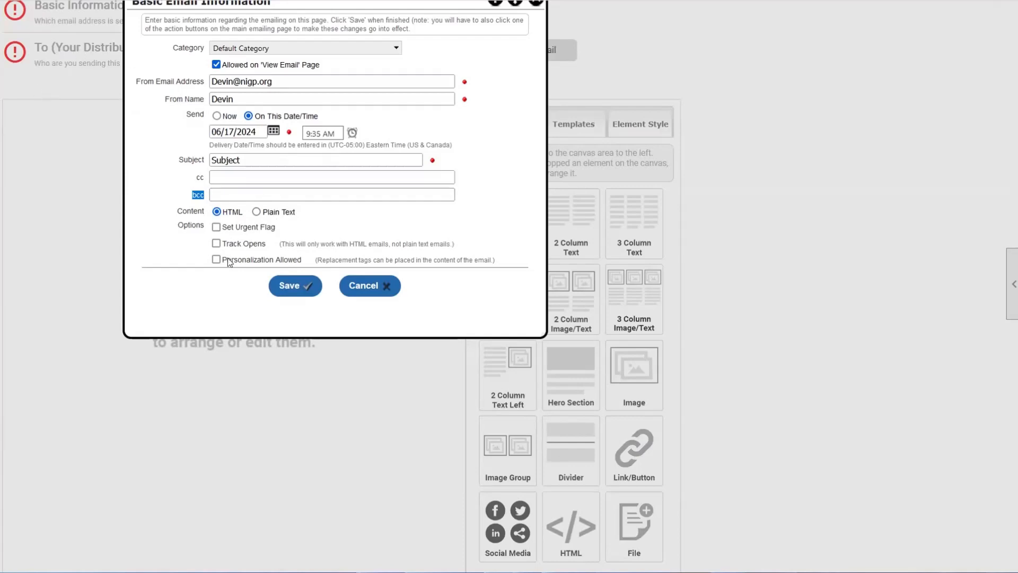
{"action": "left_click", "coordinate": [218, 195]}
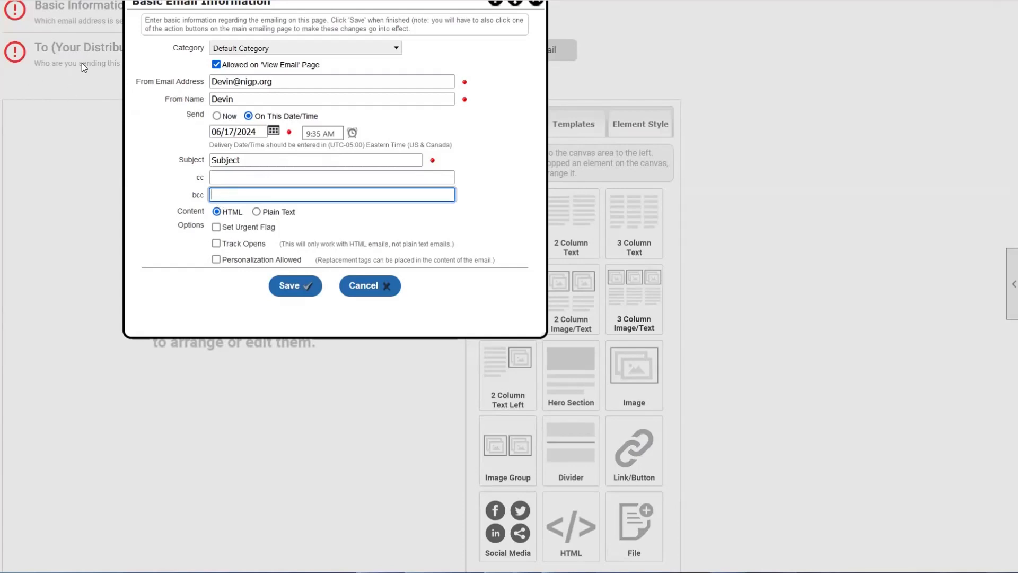
{"action": "left_click_drag", "start_coordinate": [179, 211], "coordinate": [205, 216]}
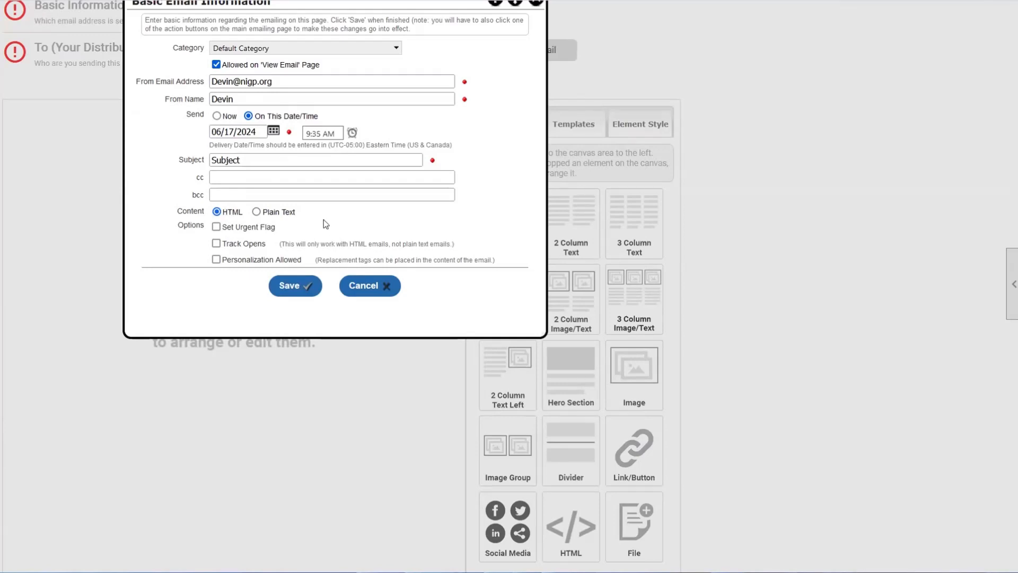
{"action": "left_click_drag", "start_coordinate": [299, 218], "coordinate": [265, 220]}
{"action": "left_click", "coordinate": [235, 217]}
{"action": "left_click_drag", "start_coordinate": [183, 229], "coordinate": [508, 258]}
{"action": "left_click", "coordinate": [508, 258]}
{"action": "mouse_move", "coordinate": [224, 227]}
{"action": "left_mouse_down"}
{"action": "mouse_move", "coordinate": [274, 230]}
{"action": "mouse_move", "coordinate": [226, 235]}
{"action": "left_mouse_up"}
{"action": "left_click", "coordinate": [274, 230]}
{"action": "left_click", "coordinate": [225, 235]}
{"action": "left_click_drag", "start_coordinate": [223, 228], "coordinate": [279, 232]}
{"action": "left_click", "coordinate": [279, 232]}
{"action": "left_click_drag", "start_coordinate": [222, 226], "coordinate": [293, 233]}
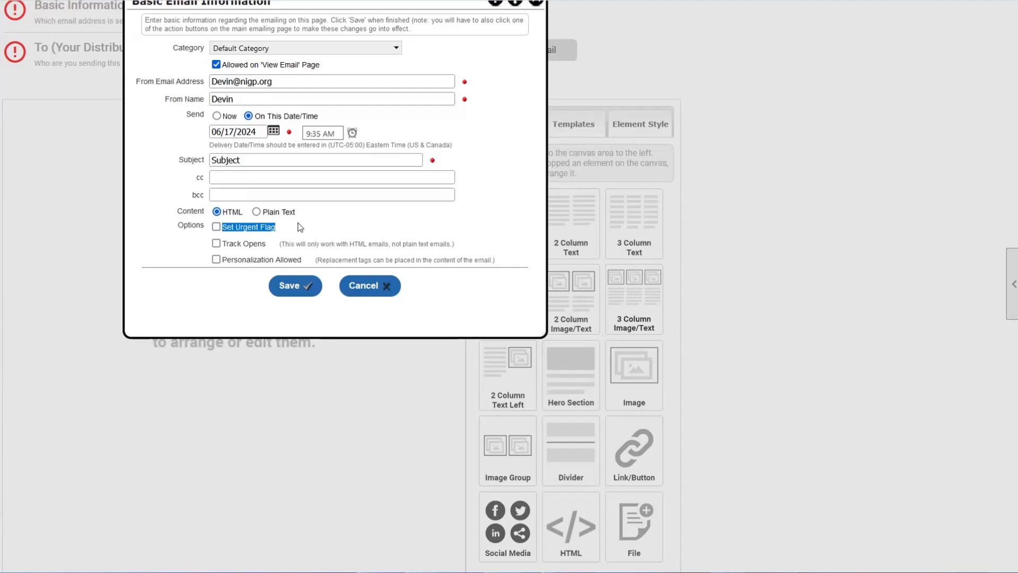
{"action": "left_click", "coordinate": [295, 235]}
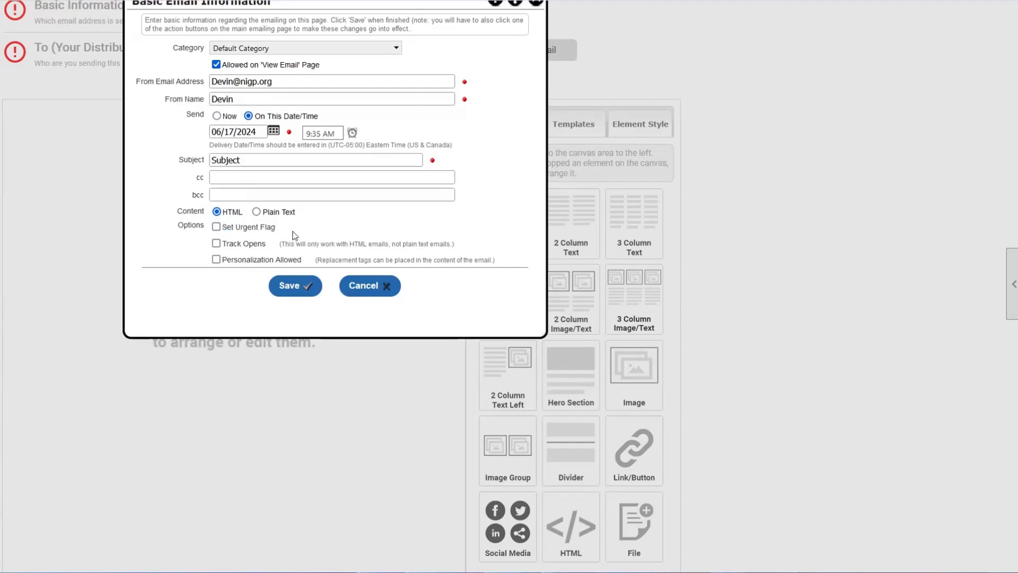
- Tick Track Opens, which adds a 0-day resend setting for unopened emails
{"action": "left_click", "coordinate": [216, 245]}
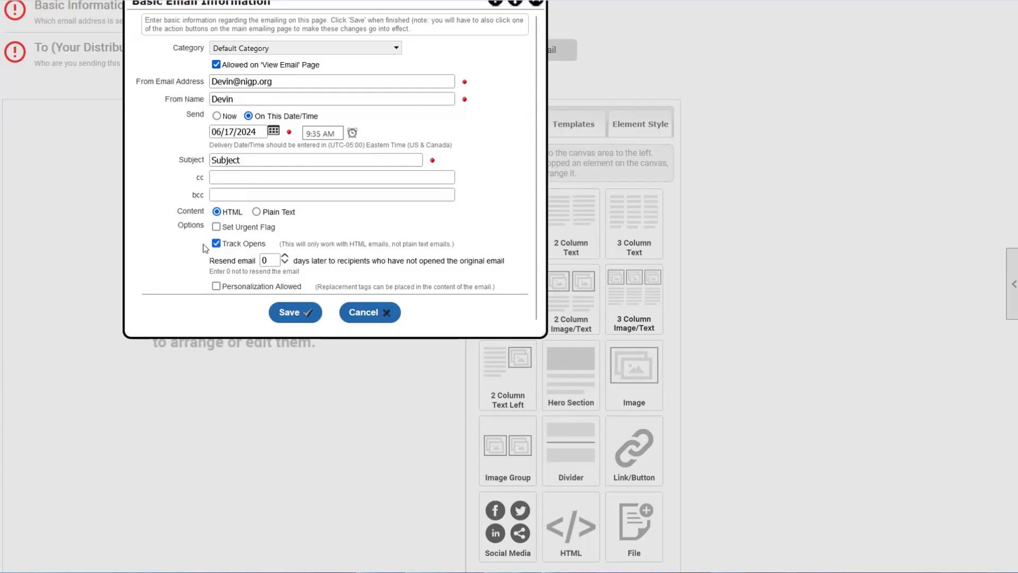
- Toggle Track Opens off and on again and point out the resend-email explanation
{"action": "left_click_drag", "start_coordinate": [222, 243], "coordinate": [350, 268]}
{"action": "left_click", "coordinate": [231, 247]}
{"action": "left_click", "coordinate": [216, 244]}
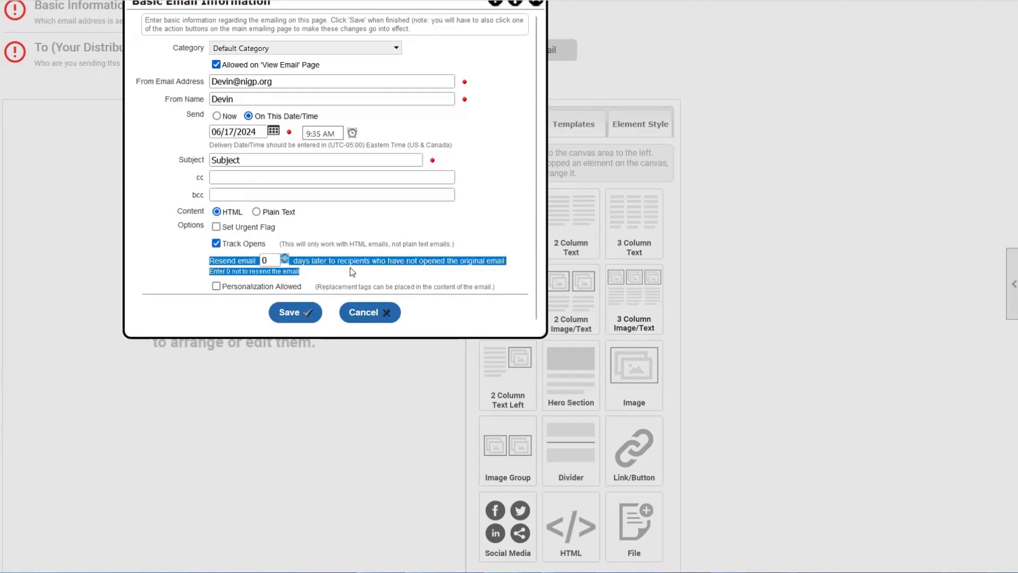
{"action": "left_click", "coordinate": [350, 268]}
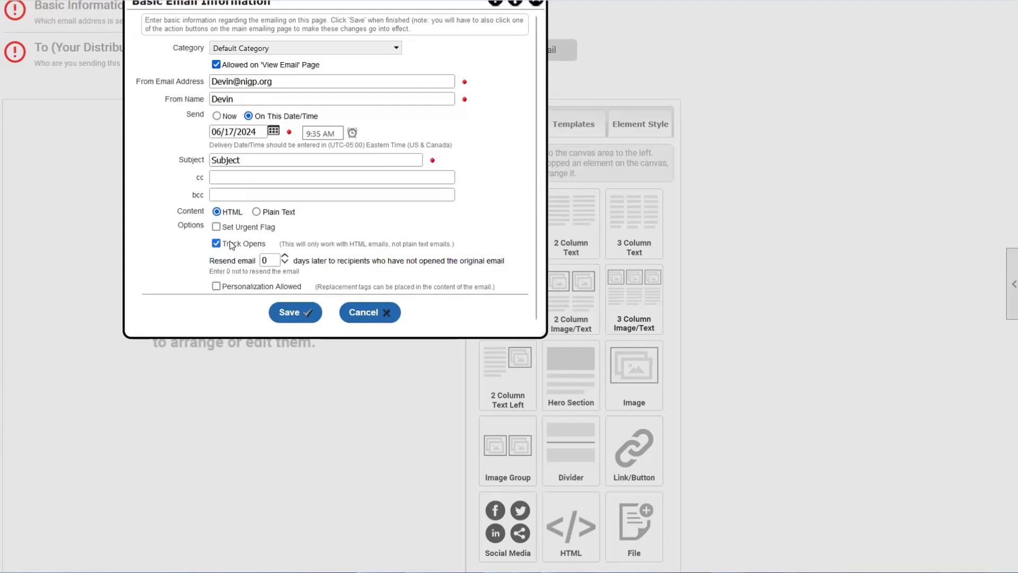
{"action": "left_click_drag", "start_coordinate": [213, 263], "coordinate": [241, 271]}
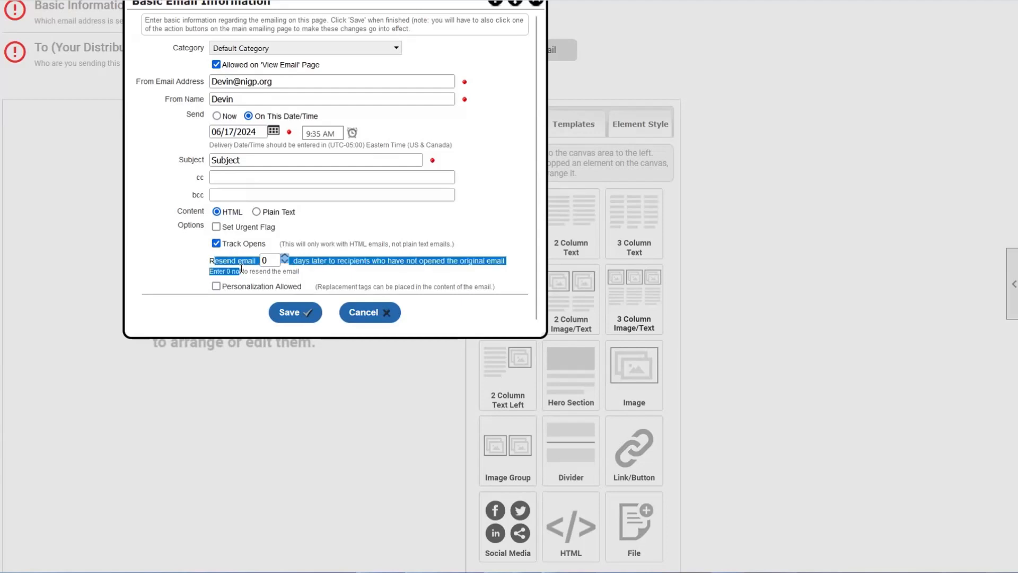
{"action": "left_click", "coordinate": [239, 265]}
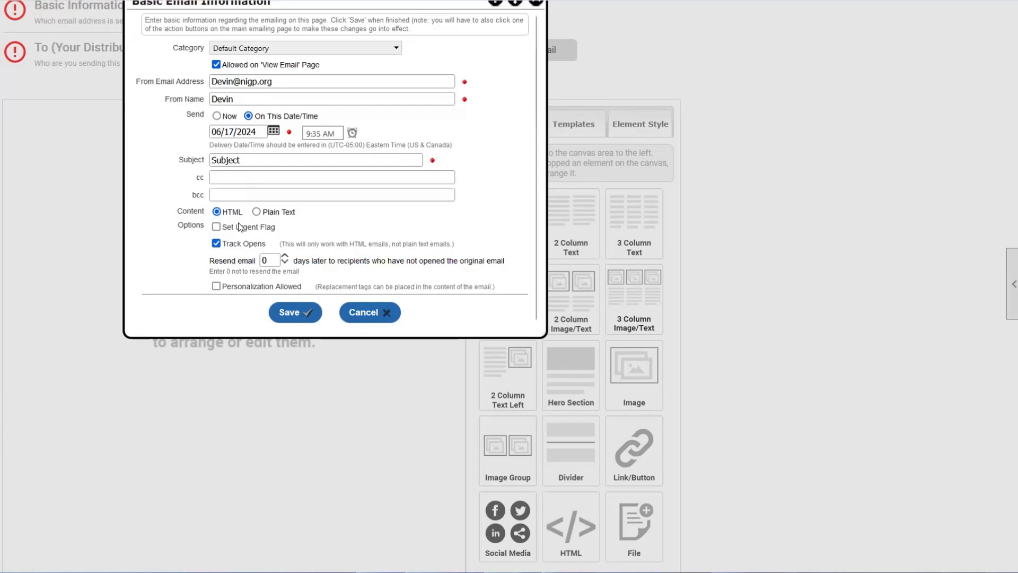
{"action": "left_click_drag", "start_coordinate": [213, 261], "coordinate": [245, 262]}
{"action": "left_click", "coordinate": [246, 262]}
- Set the resend delay to 2 days for recipients who haven't opened it
{"action": "double_click", "coordinate": [271, 260]}
{"action": "key", "text": "Up"}
{"action": "double_click", "coordinate": [285, 256]}
{"action": "left_click", "coordinate": [284, 264]}
{"action": "left_click_drag", "start_coordinate": [223, 244], "coordinate": [267, 248]}
{"action": "left_click", "coordinate": [327, 263]}
{"action": "left_click_drag", "start_coordinate": [209, 260], "coordinate": [257, 261]}
{"action": "left_click", "coordinate": [306, 261]}
- Check Personalization Allowed and save the basic email information
{"action": "scroll", "coordinate": [288, 170], "scroll_direction": "up", "scroll_amount": 1}
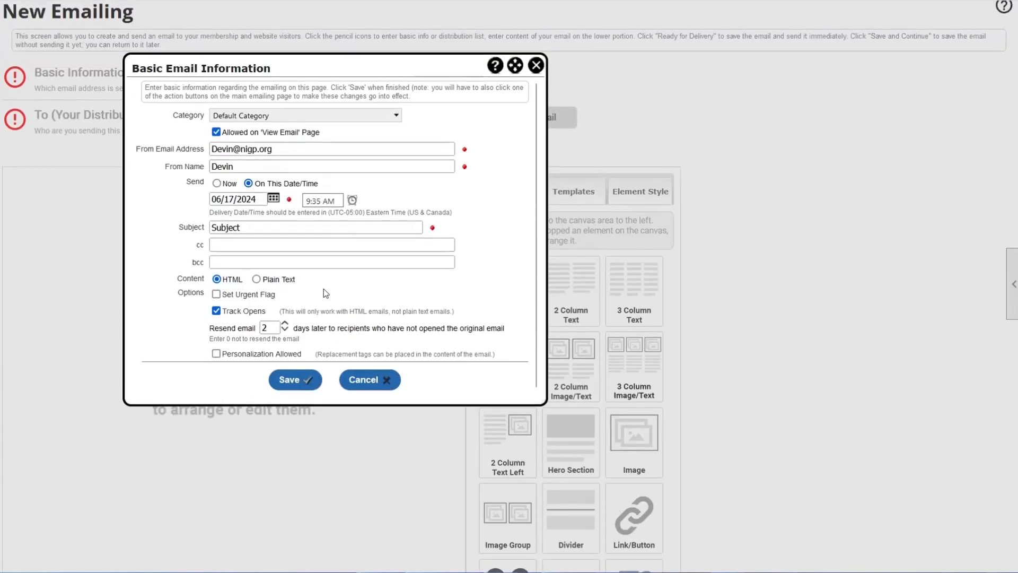
{"action": "left_click", "coordinate": [216, 355]}
{"action": "left_click", "coordinate": [315, 391]}
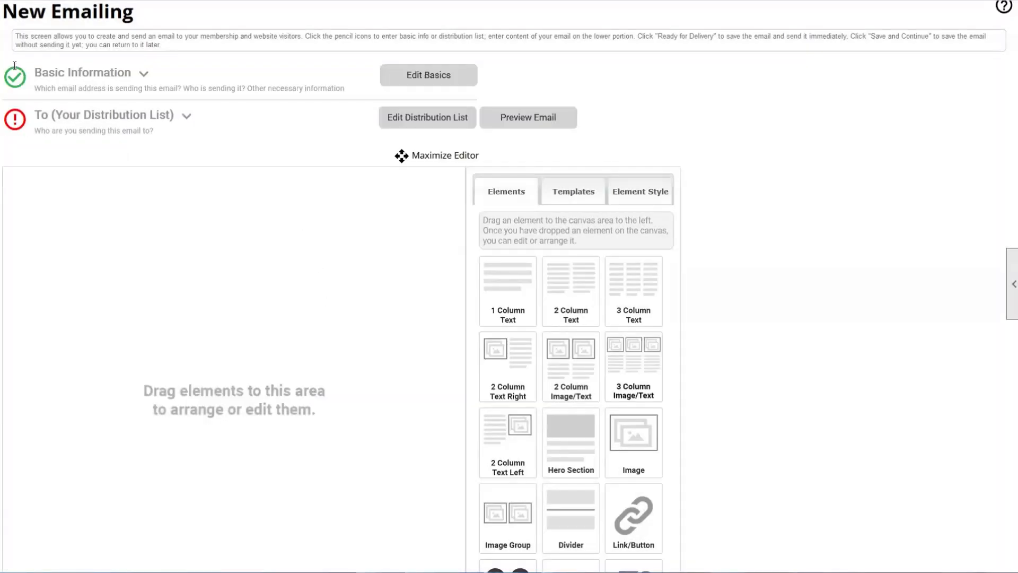
- Expand and review the saved Basic Information details, then collapse the section again
{"action": "left_click", "coordinate": [144, 75]}
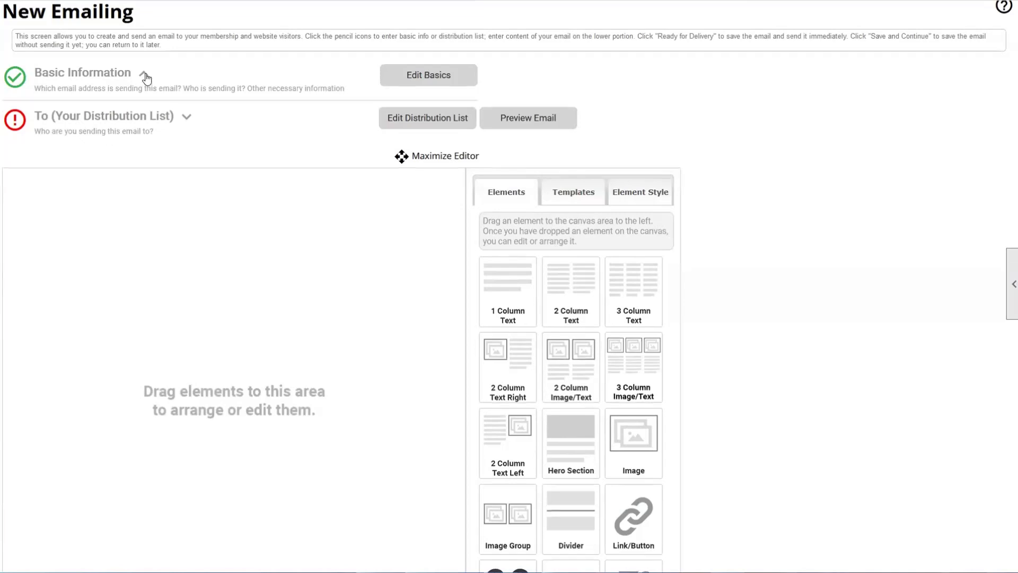
{"action": "left_click_drag", "start_coordinate": [118, 108], "coordinate": [178, 293]}
{"action": "left_click", "coordinate": [176, 317]}
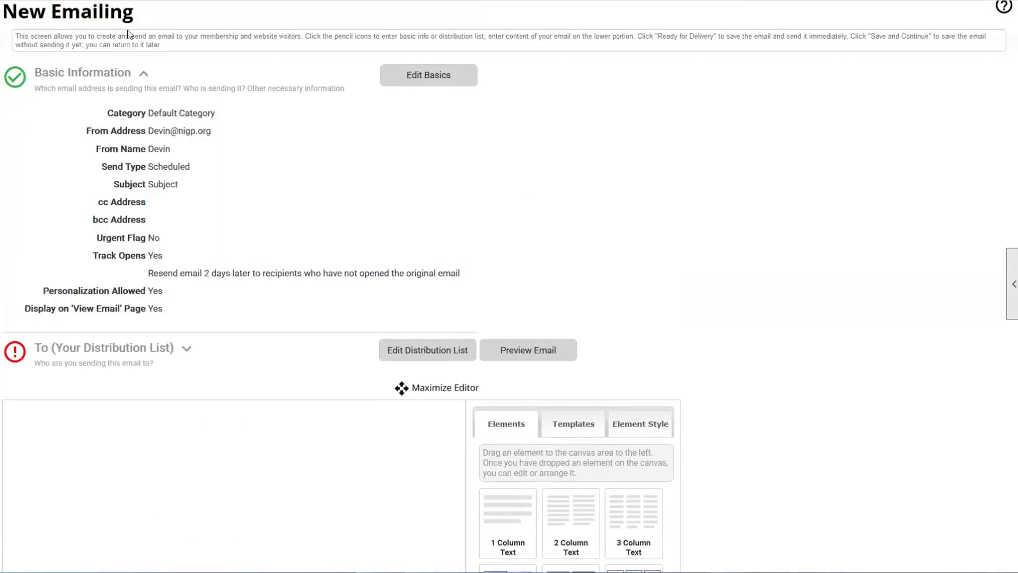
{"action": "left_click", "coordinate": [144, 75]}
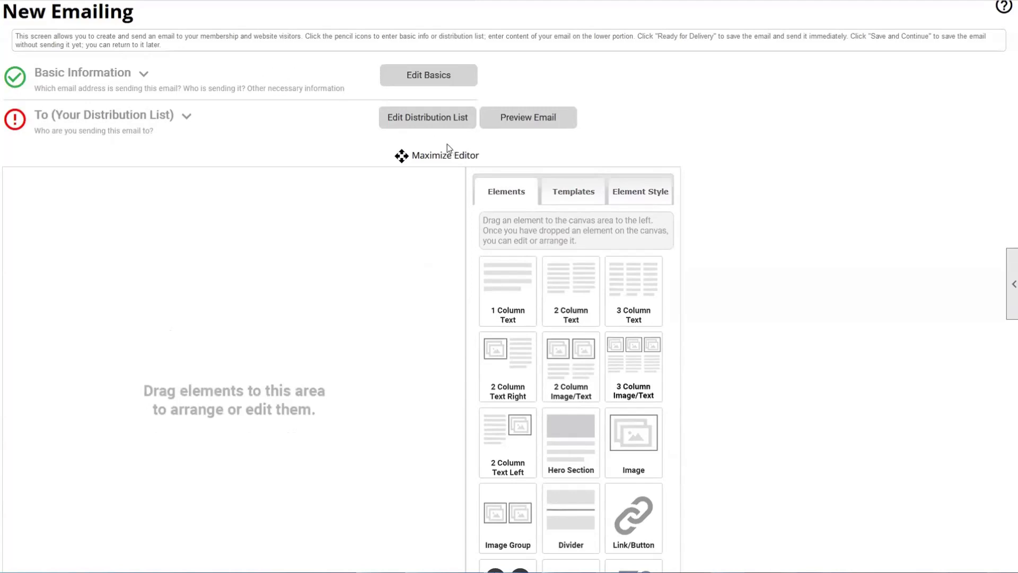
- Open the Edit Distribution List dialog and reselect the saved birthday list as recipients
{"action": "left_click", "coordinate": [439, 130]}
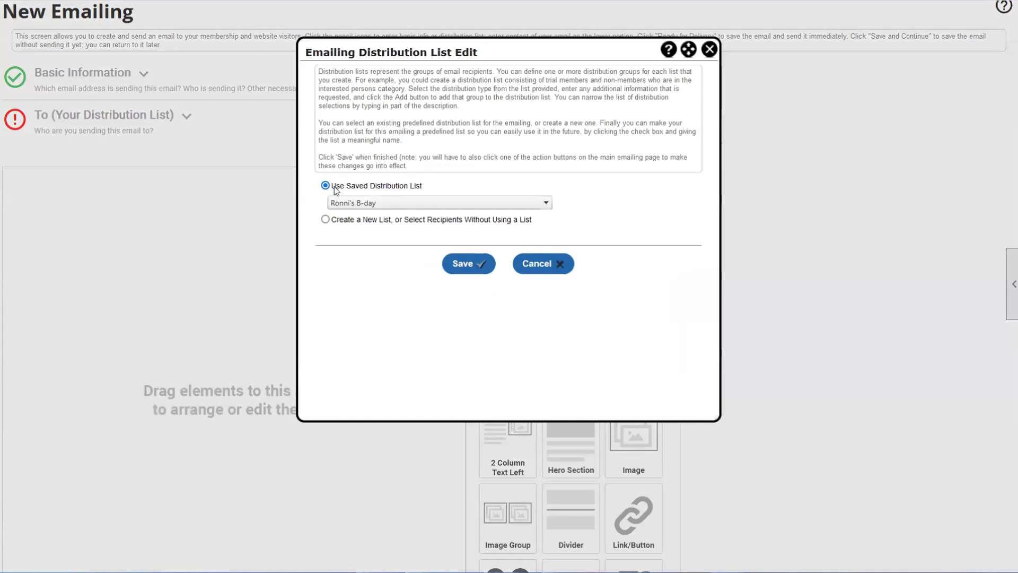
{"action": "left_click", "coordinate": [372, 203]}
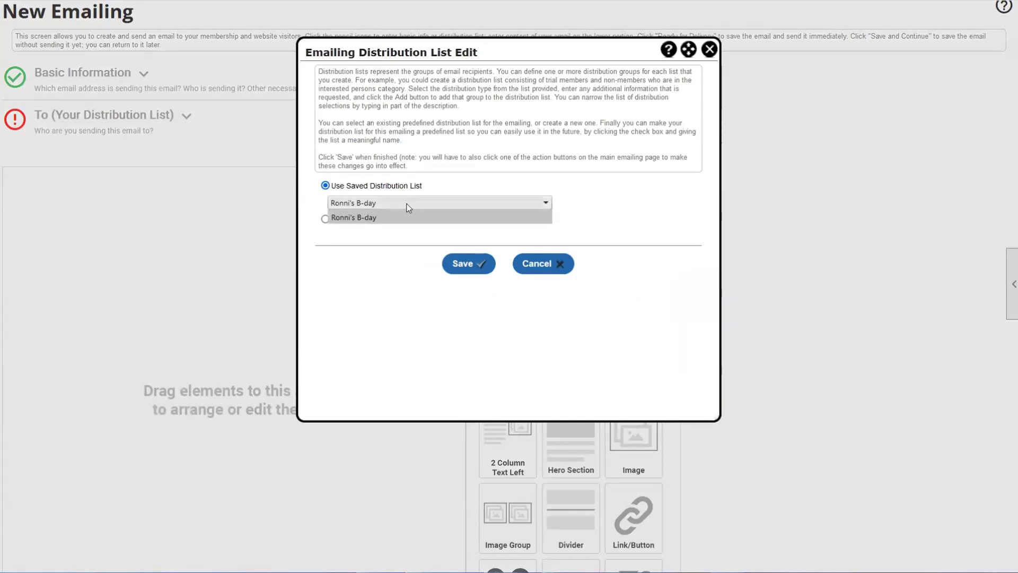
{"action": "left_click", "coordinate": [352, 217]}
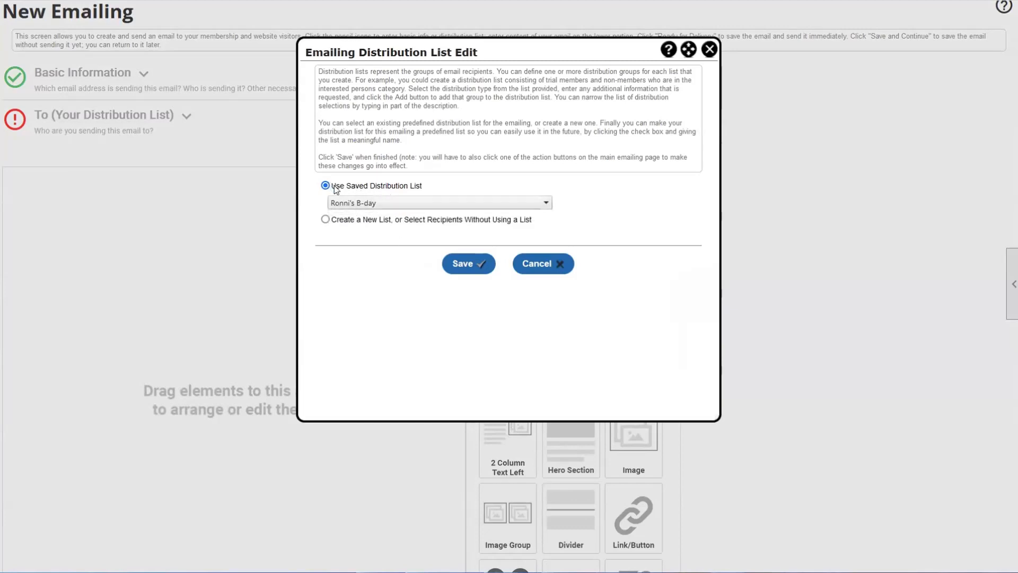
{"action": "left_click_drag", "start_coordinate": [336, 186], "coordinate": [424, 190]}
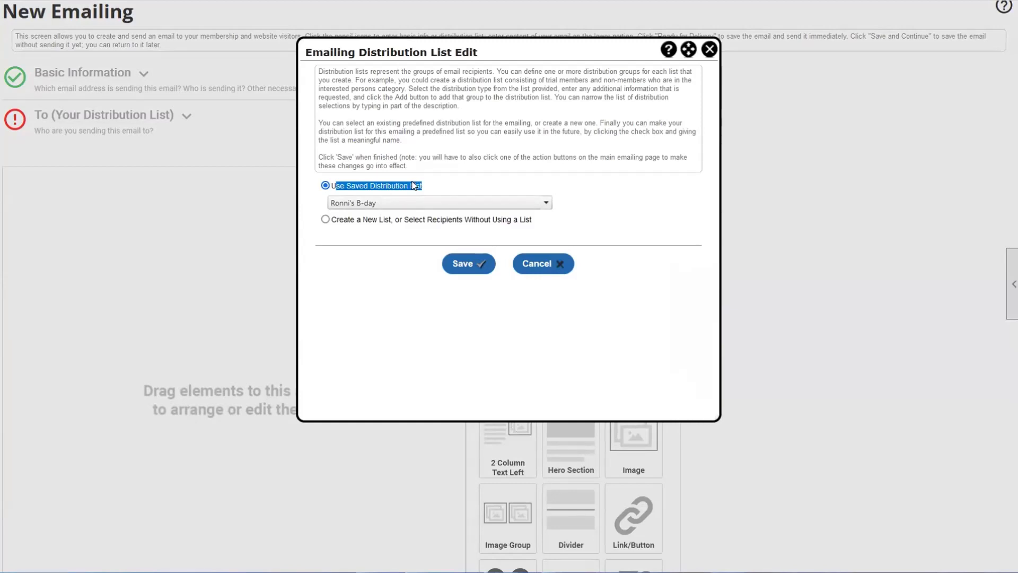
{"action": "left_click", "coordinate": [378, 237]}
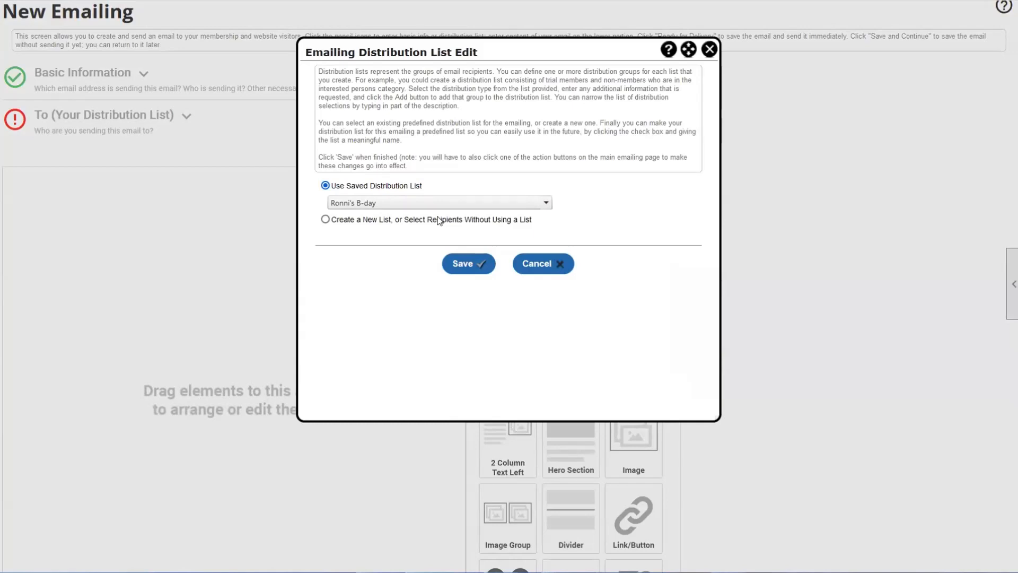
- Switch the recipients to Create a New List and open the To recipient types
{"action": "left_click", "coordinate": [326, 220]}
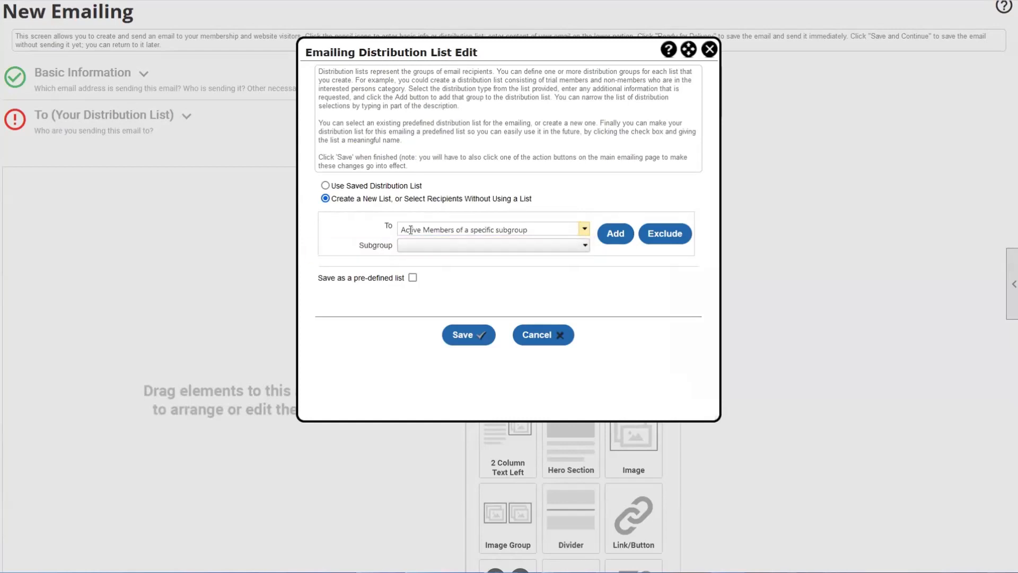
{"action": "left_click", "coordinate": [586, 227]}
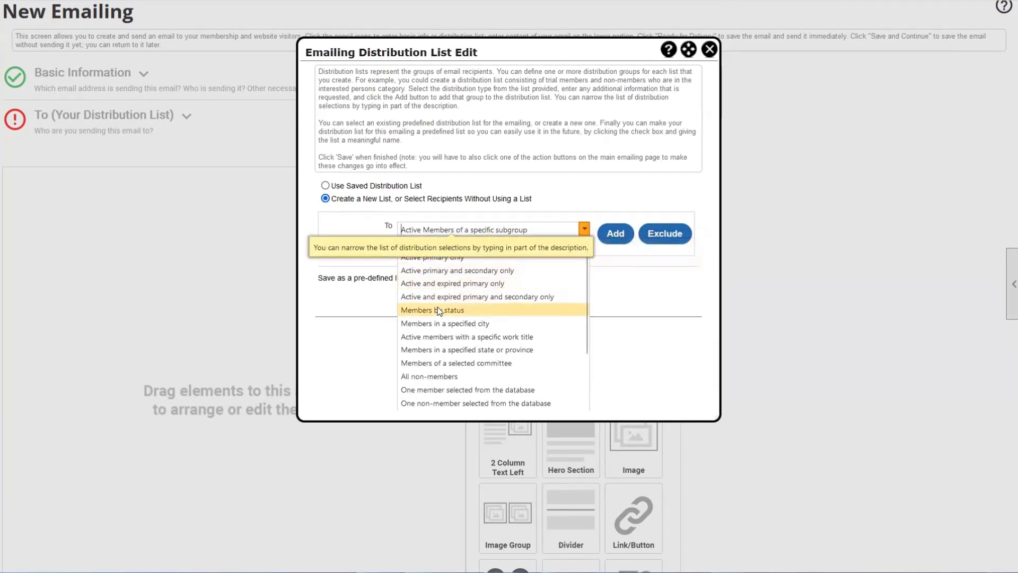
{"action": "left_click", "coordinate": [492, 228]}
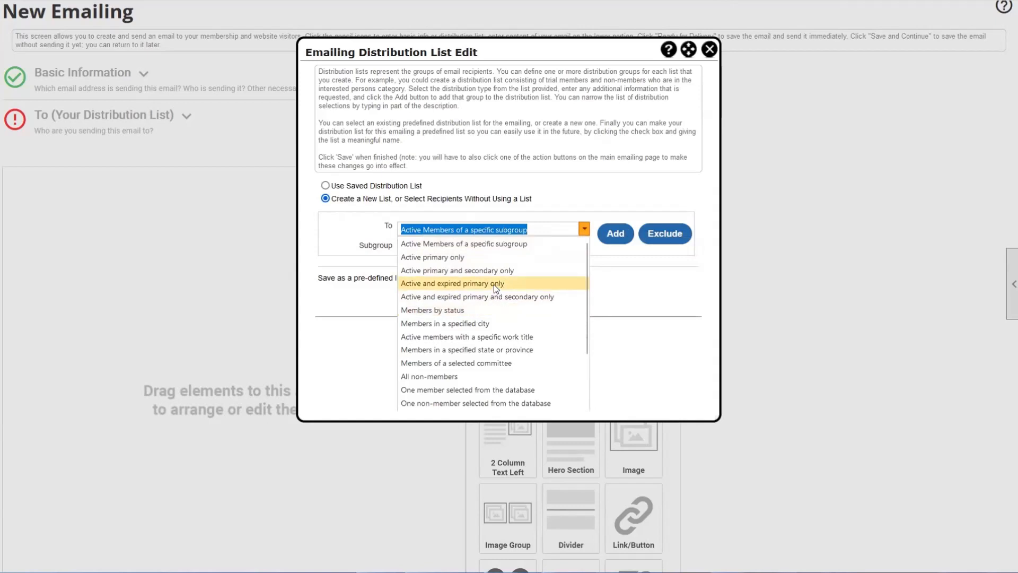
{"action": "scroll", "coordinate": [464, 314], "scroll_direction": "down", "scroll_amount": 1}
{"action": "scroll", "coordinate": [464, 314], "scroll_direction": "down", "scroll_amount": 2}
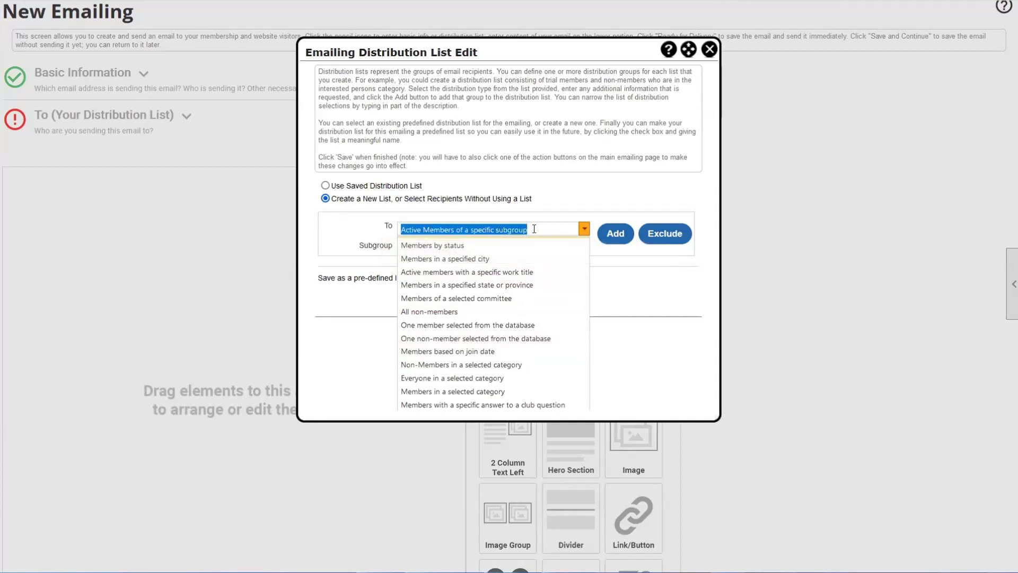
- Filter the To recipient types by typing 'members'
{"action": "type", "text": "all"}
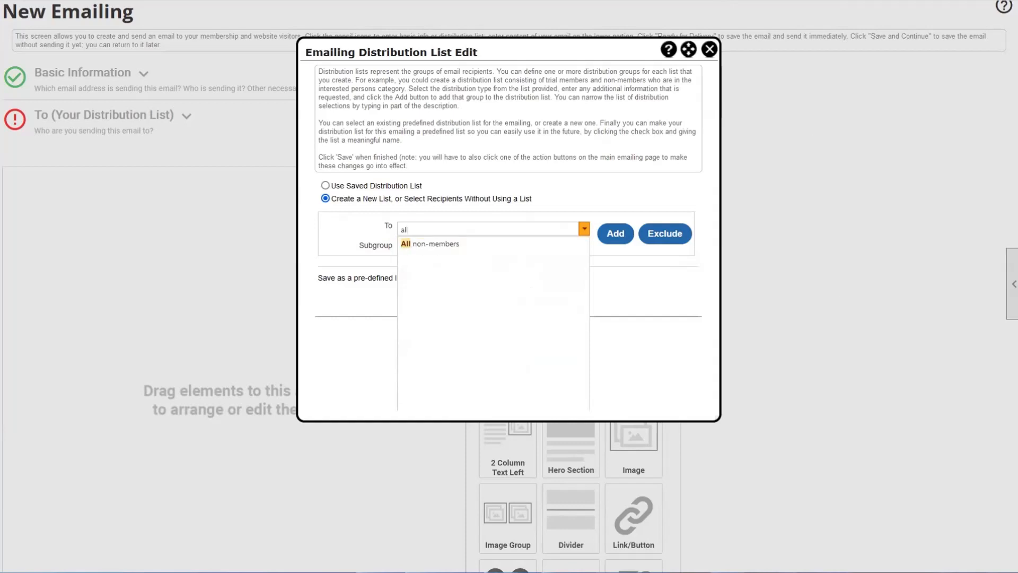
{"action": "double_click", "coordinate": [464, 233]}
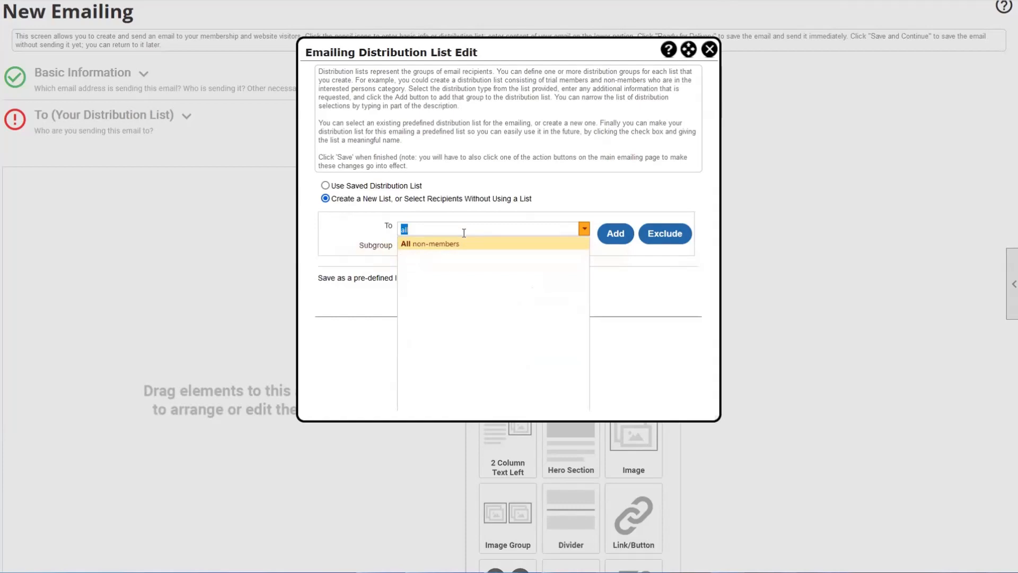
{"action": "type", "text": "ac"}
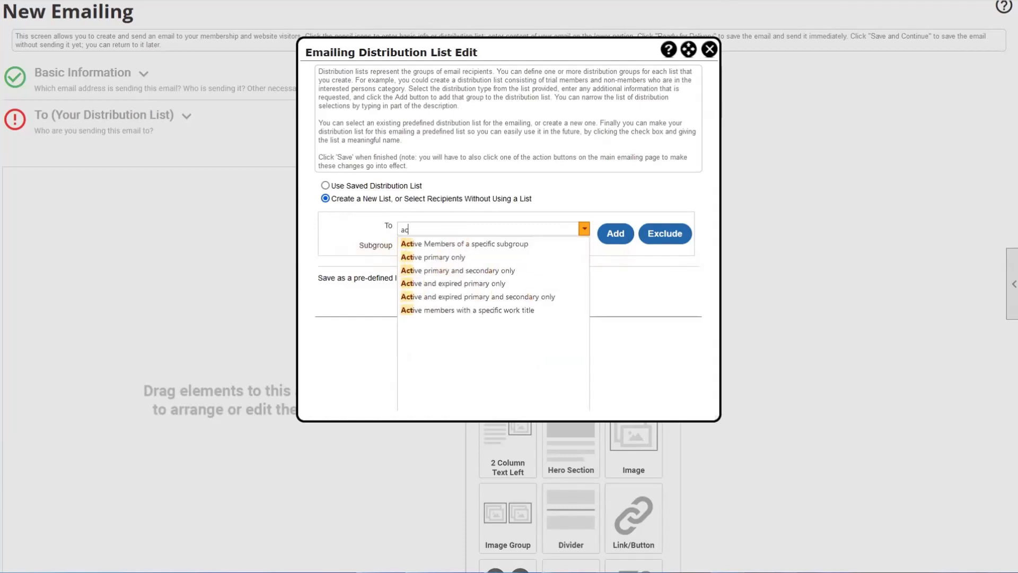
{"action": "key", "text": "BackSpace"}
{"action": "key", "text": "BackSpace"}
{"action": "type", "text": "members"}
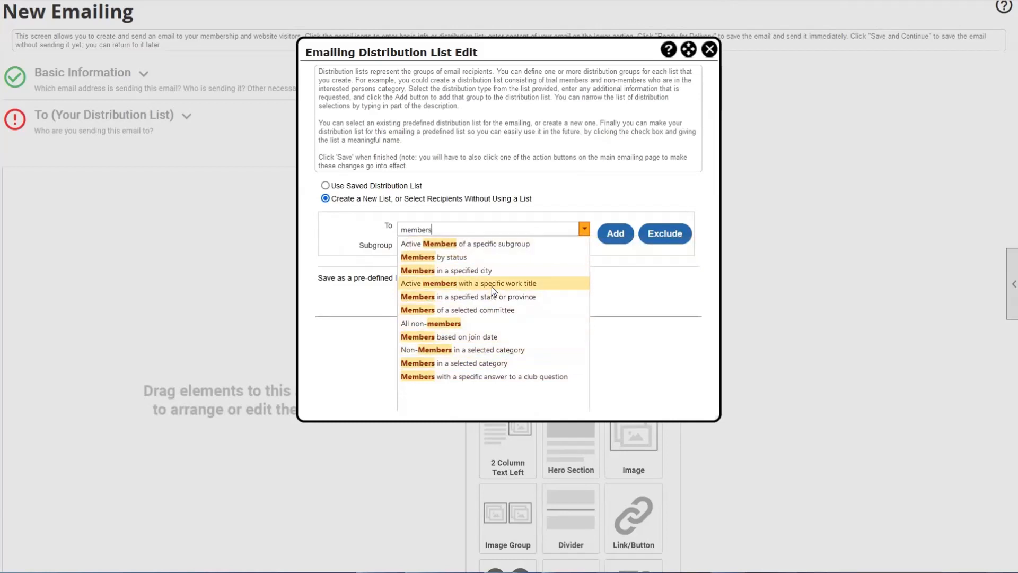
{"action": "left_click", "coordinate": [482, 243]}
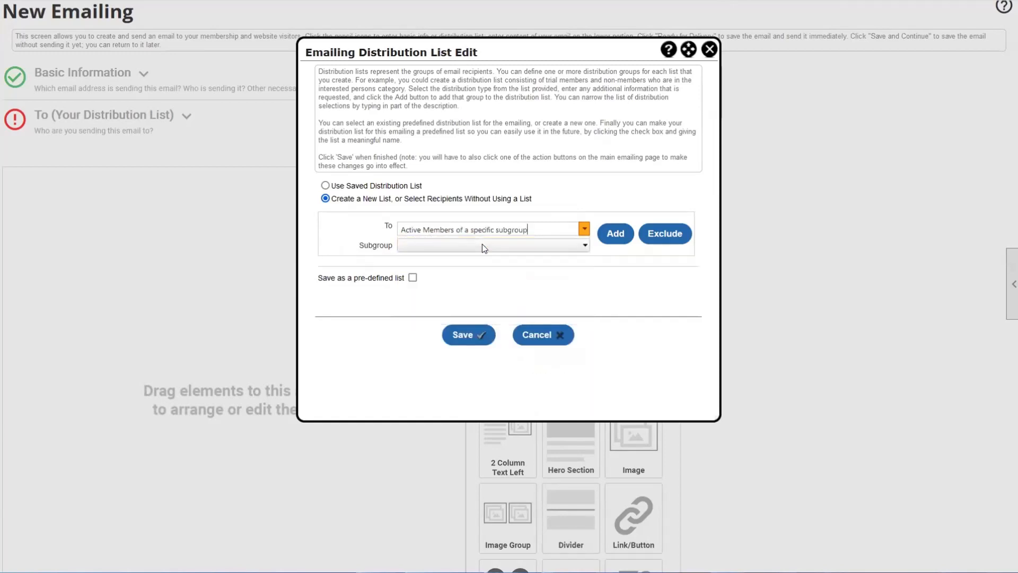
{"action": "left_click", "coordinate": [450, 247]}
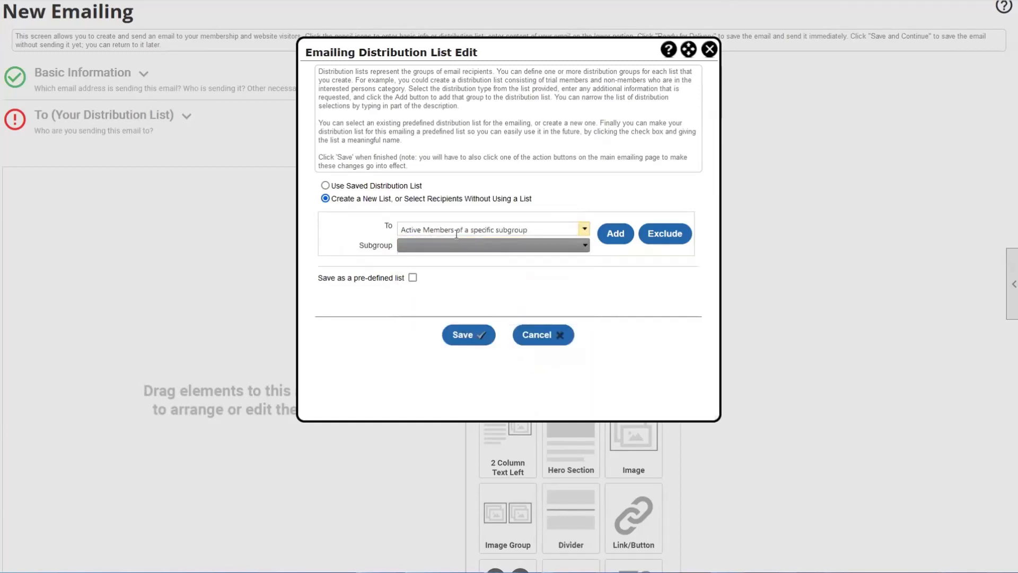
{"action": "left_click", "coordinate": [481, 234]}
{"action": "type", "text": "mm"}
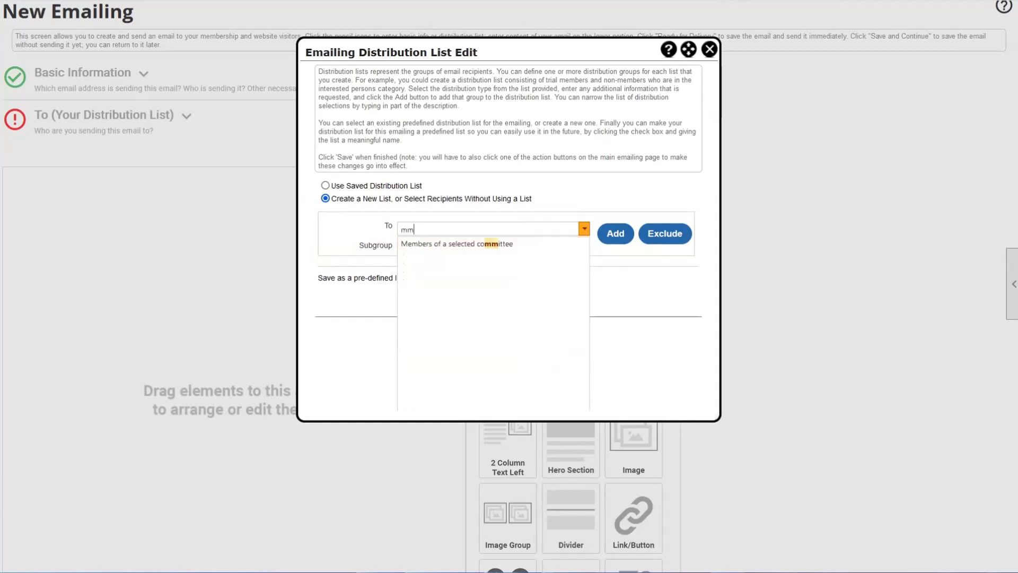
{"action": "key", "text": "BackSpace"}
{"action": "type", "text": "ember"}
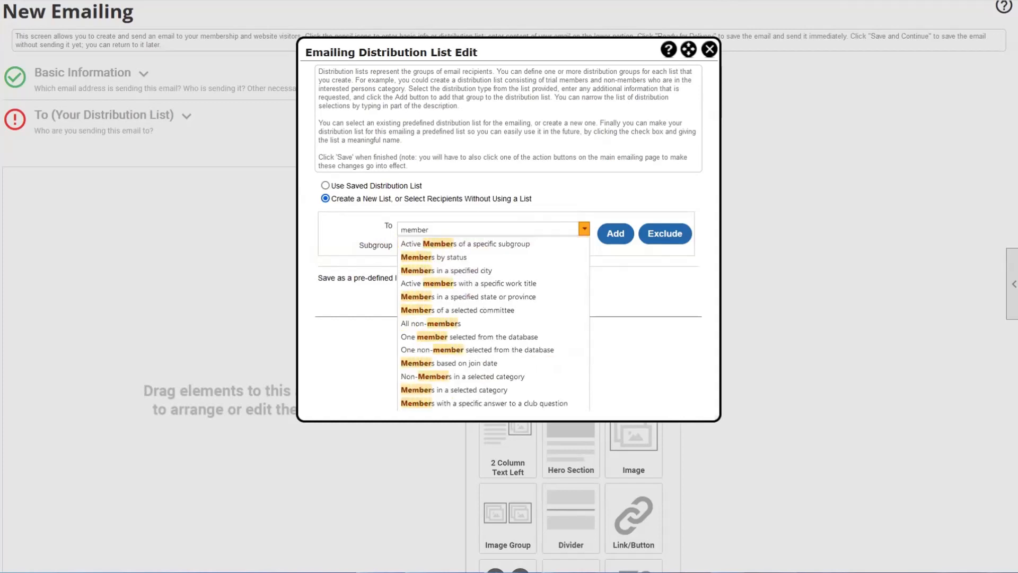
- Add Members by status with Active status in subgroup NIGP: The Institute for Public Procurement
{"action": "left_click", "coordinate": [454, 260]}
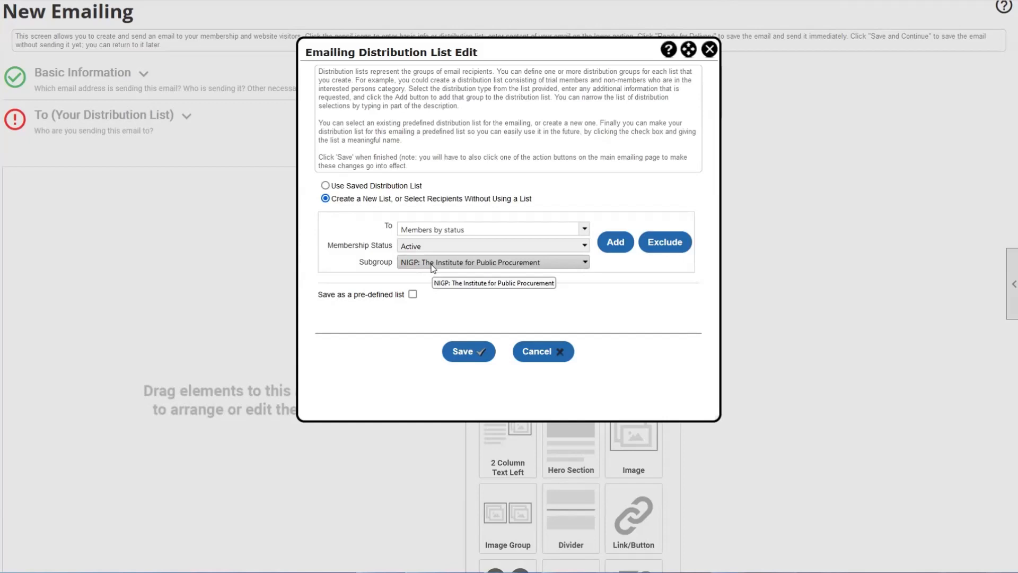
{"action": "double_click", "coordinate": [387, 263]}
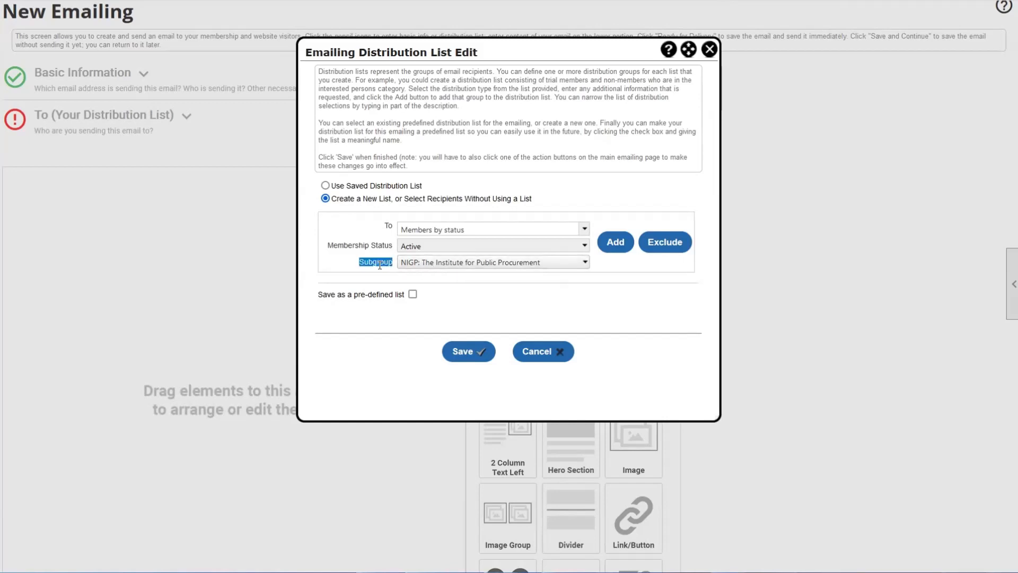
{"action": "left_click", "coordinate": [379, 264]}
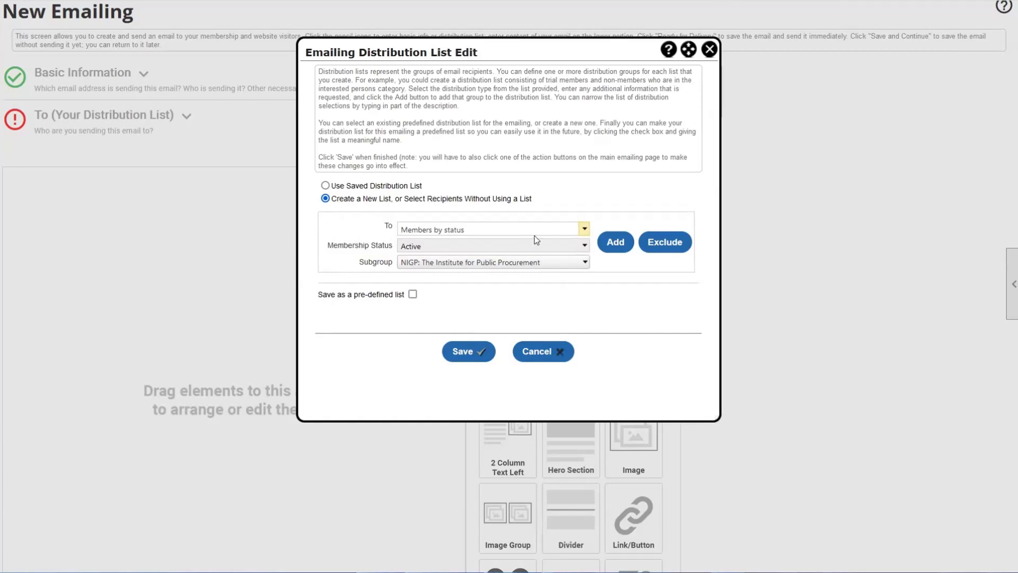
{"action": "left_click", "coordinate": [614, 242]}
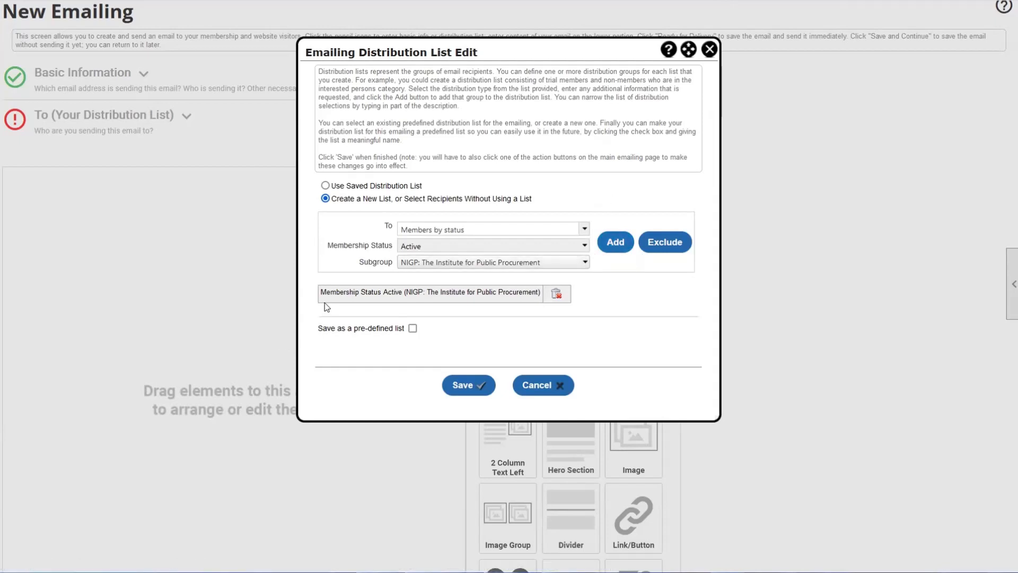
{"action": "left_click", "coordinate": [585, 229]}
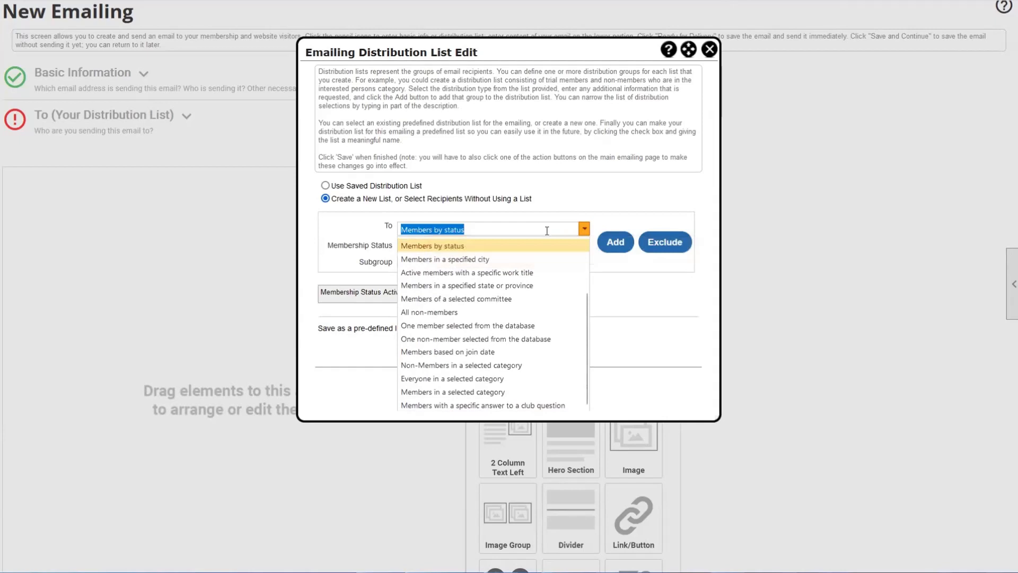
- Filter To with 'non' and add All non-members as a second recipient group
{"action": "type", "text": "non"}
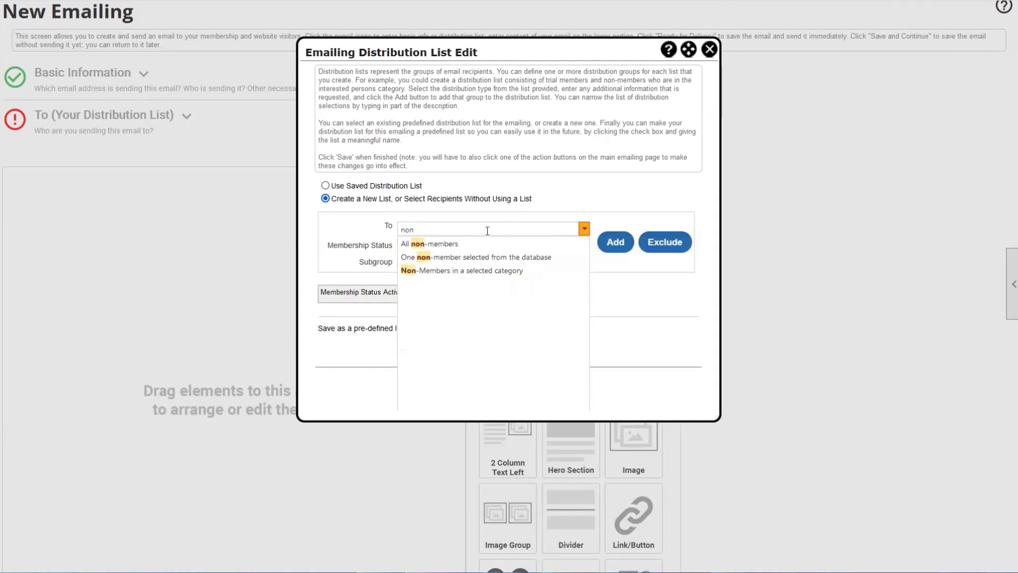
{"action": "left_click", "coordinate": [386, 240]}
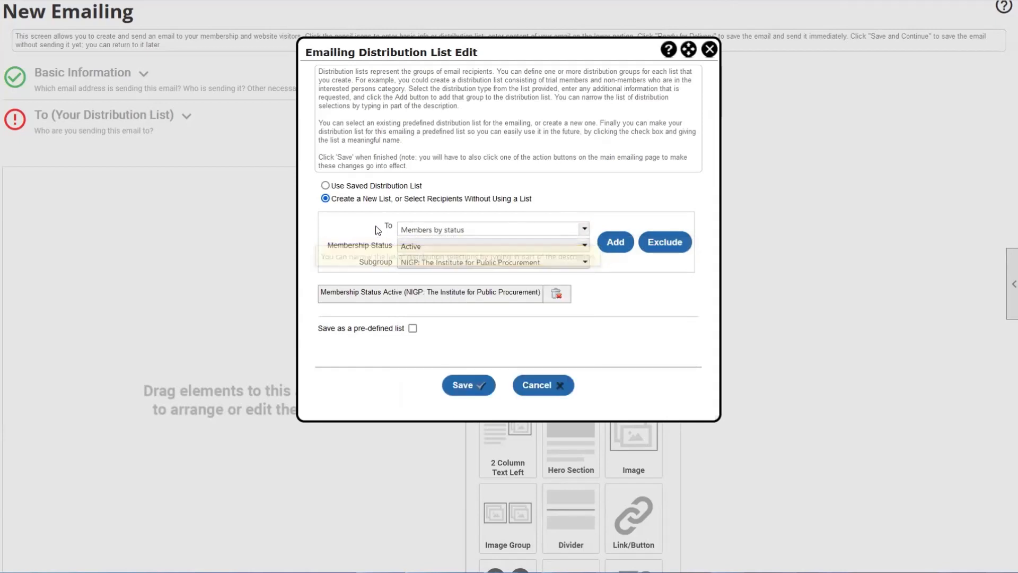
{"action": "type", "text": "non"}
{"action": "left_click", "coordinate": [466, 238]}
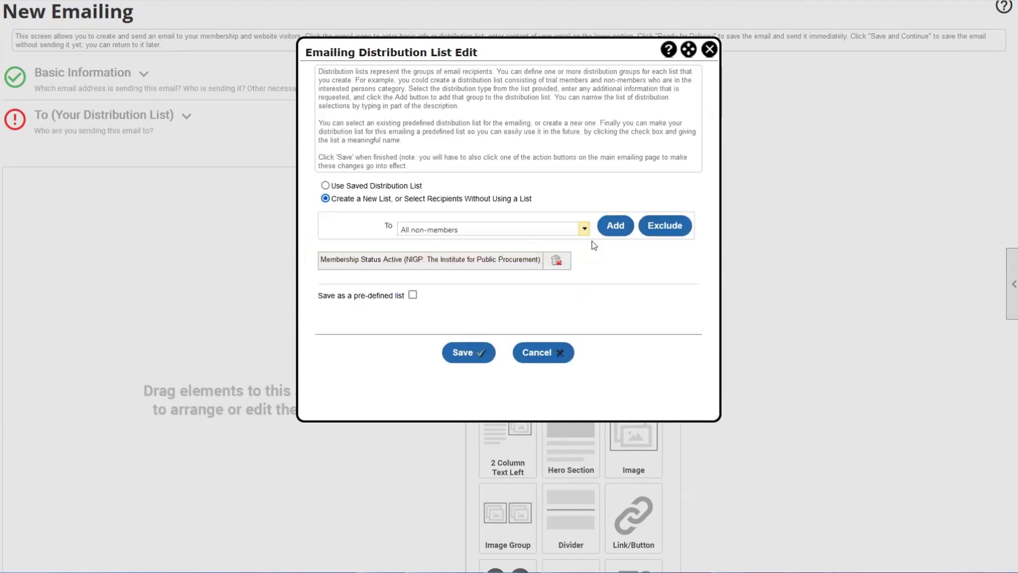
{"action": "left_click", "coordinate": [619, 232]}
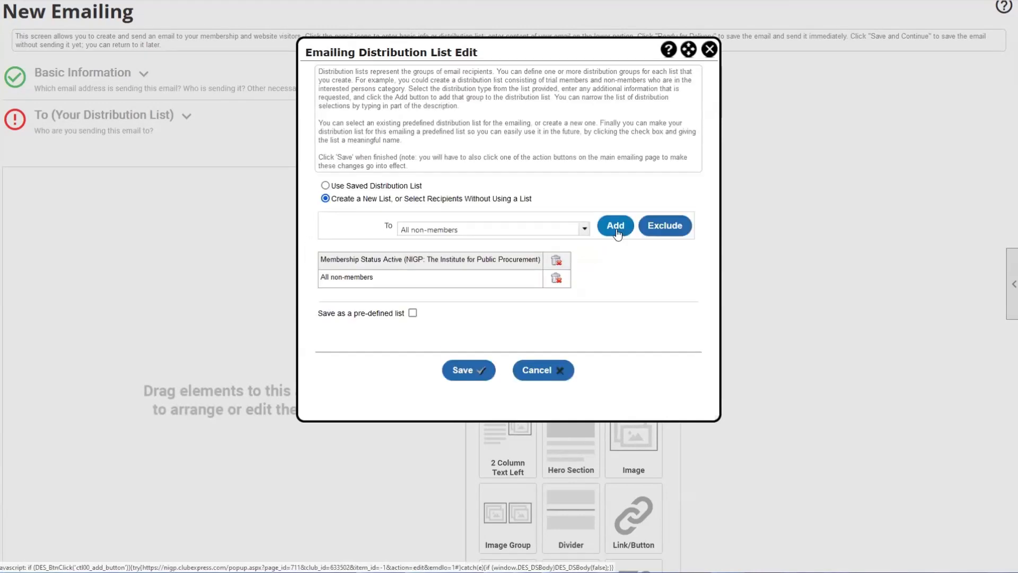
{"action": "left_click", "coordinate": [397, 267]}
{"action": "left_click_drag", "start_coordinate": [321, 277], "coordinate": [364, 277]}
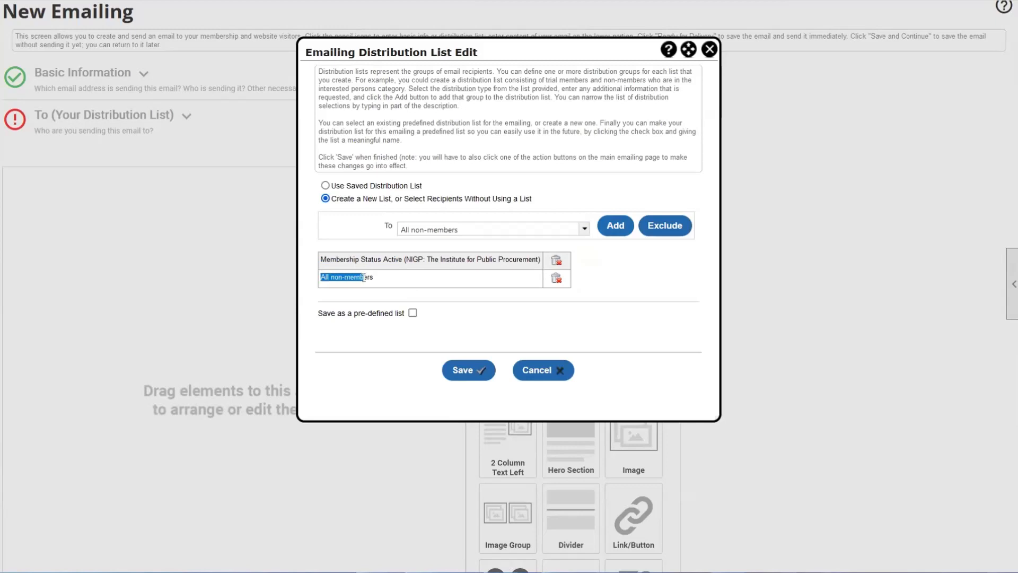
{"action": "left_click", "coordinate": [445, 279]}
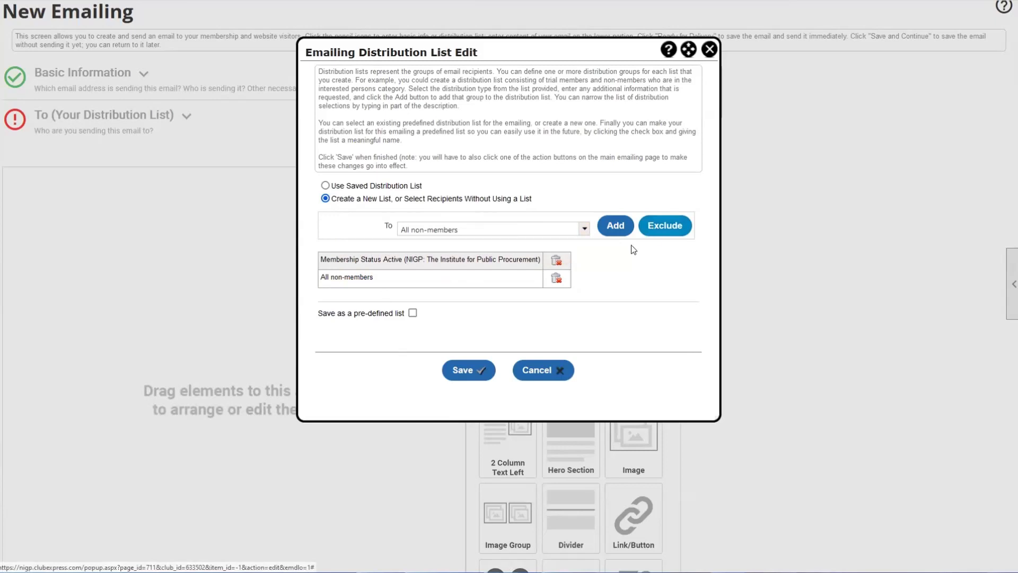
{"action": "left_click", "coordinate": [584, 229]}
- Set To to One member selected from the database and pick a member by last-name search
{"action": "scroll", "coordinate": [545, 280], "scroll_direction": "up", "scroll_amount": 1}
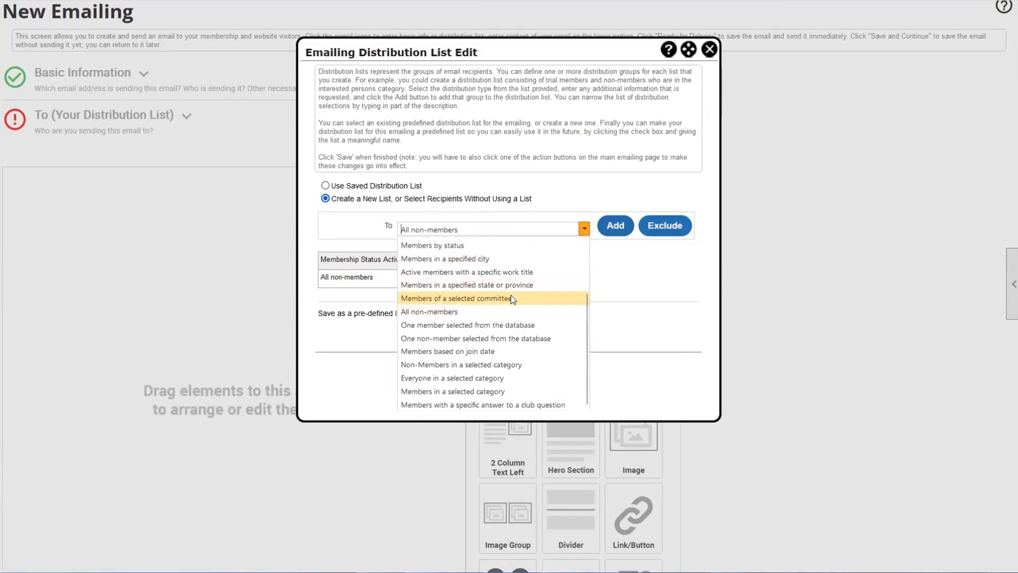
{"action": "scroll", "coordinate": [486, 313], "scroll_direction": "down", "scroll_amount": 3}
{"action": "left_click", "coordinate": [450, 165]}
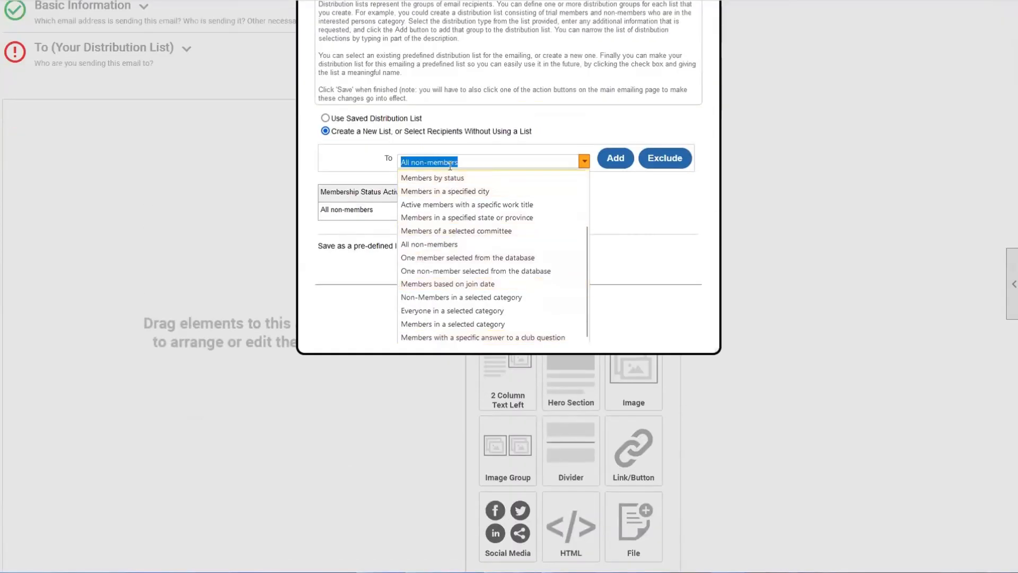
{"action": "type", "text": "one"}
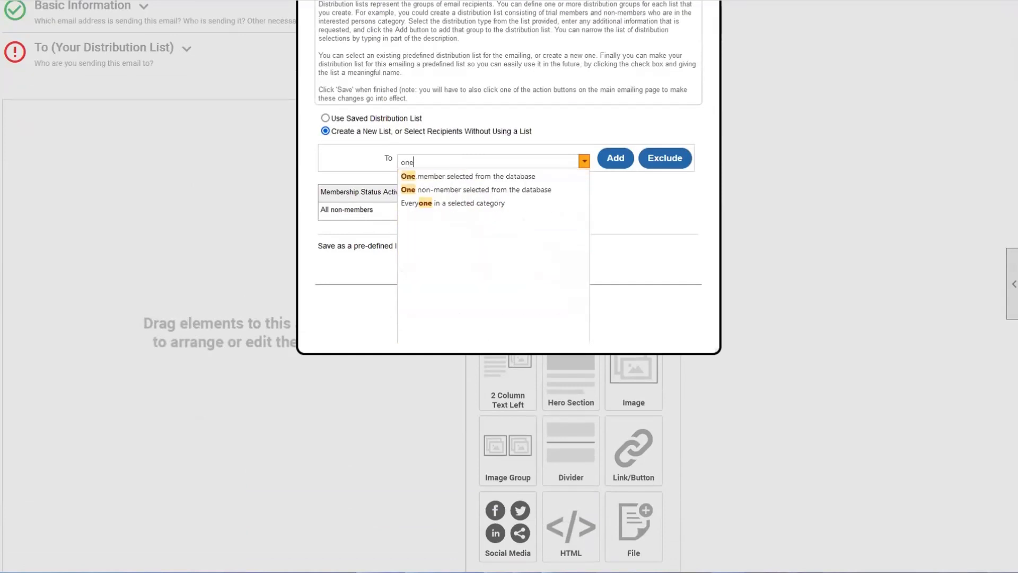
{"action": "left_click", "coordinate": [467, 178]}
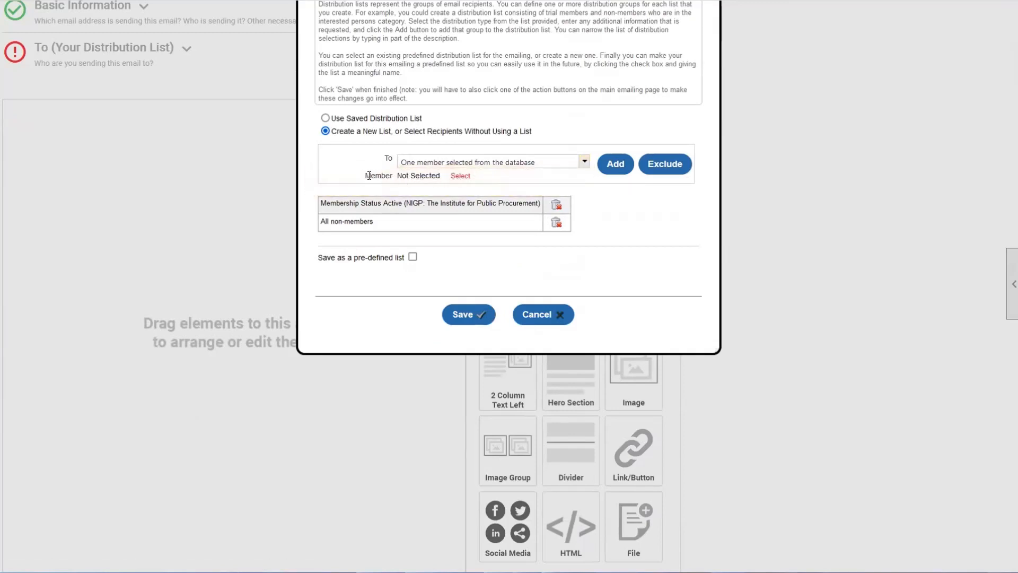
{"action": "left_click", "coordinate": [460, 177]}
{"action": "left_click", "coordinate": [461, 178]}
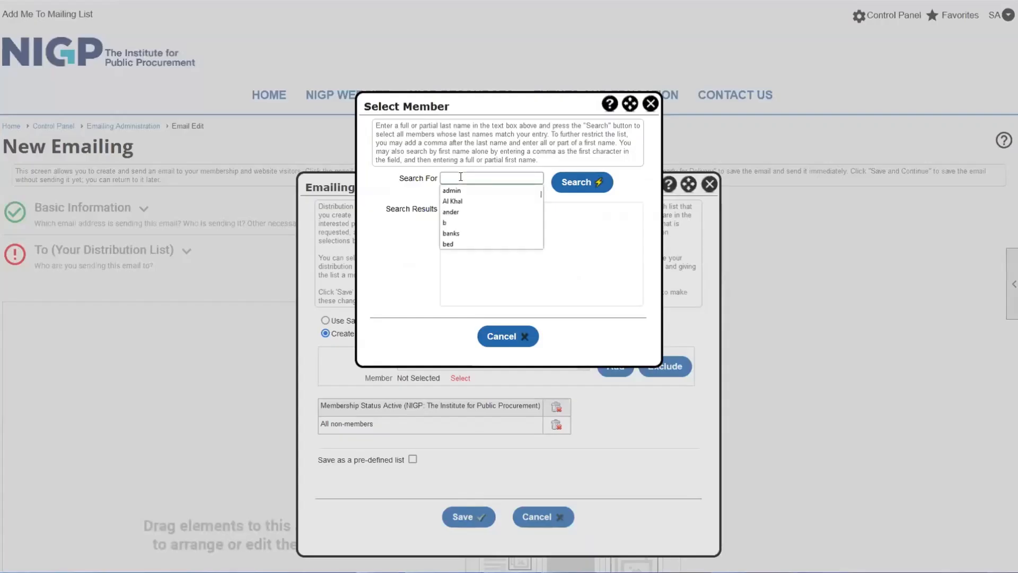
{"action": "type", "text": "lev"}
{"action": "key", "text": "Return"}
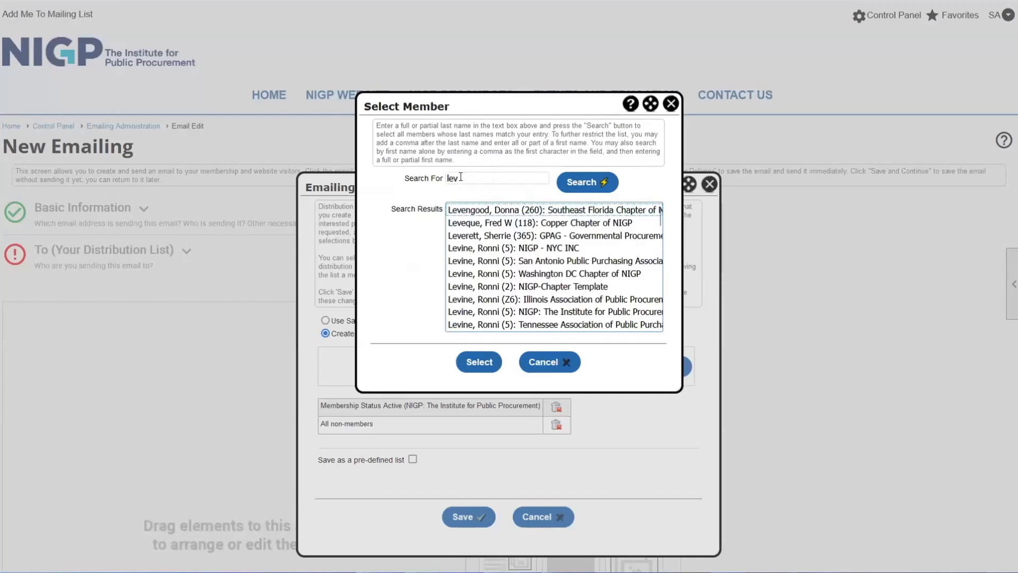
{"action": "double_click", "coordinate": [528, 248]}
{"action": "scroll", "coordinate": [449, 350], "scroll_direction": "down", "scroll_amount": 2}
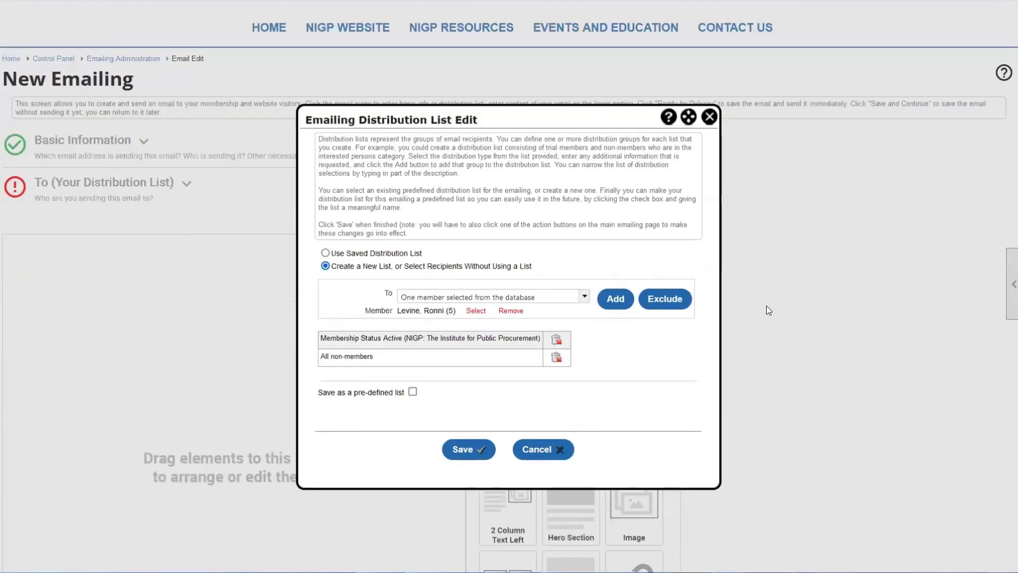
- Exclude the chosen member, then delete that exclusion row from the list
{"action": "left_click", "coordinate": [666, 307]}
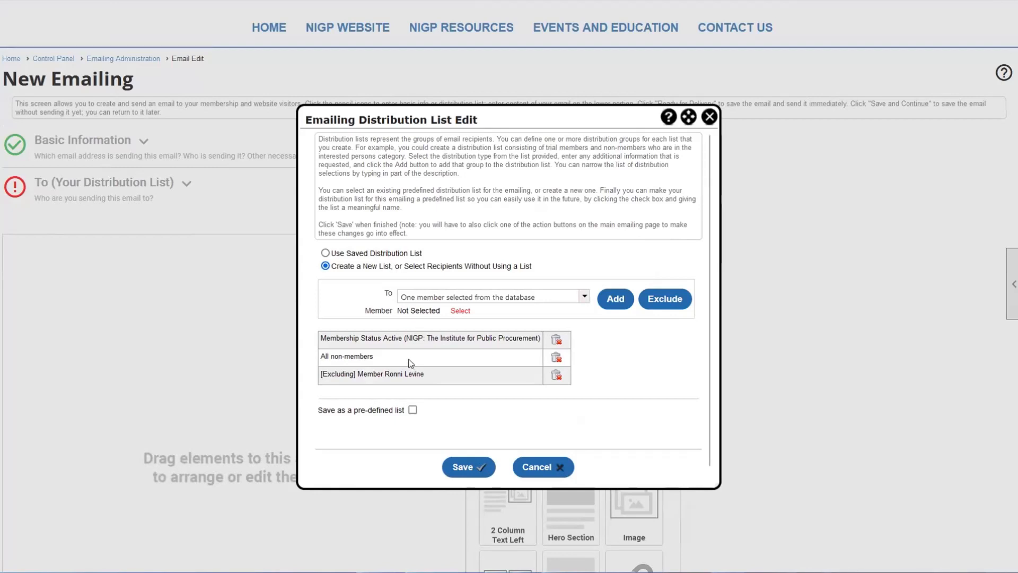
{"action": "left_click_drag", "start_coordinate": [409, 363], "coordinate": [423, 381]}
{"action": "left_click", "coordinate": [323, 340]}
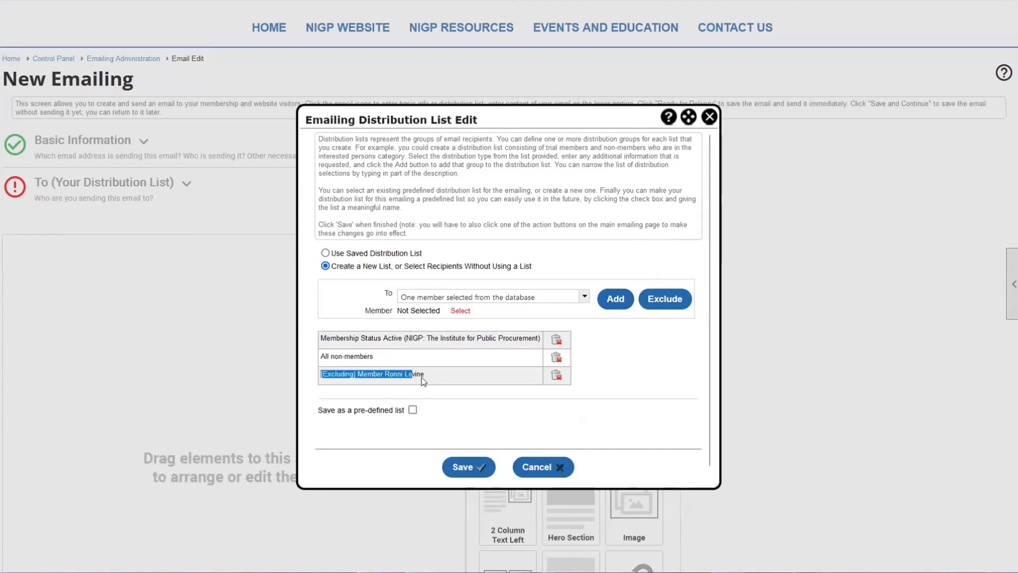
{"action": "left_click", "coordinate": [431, 381]}
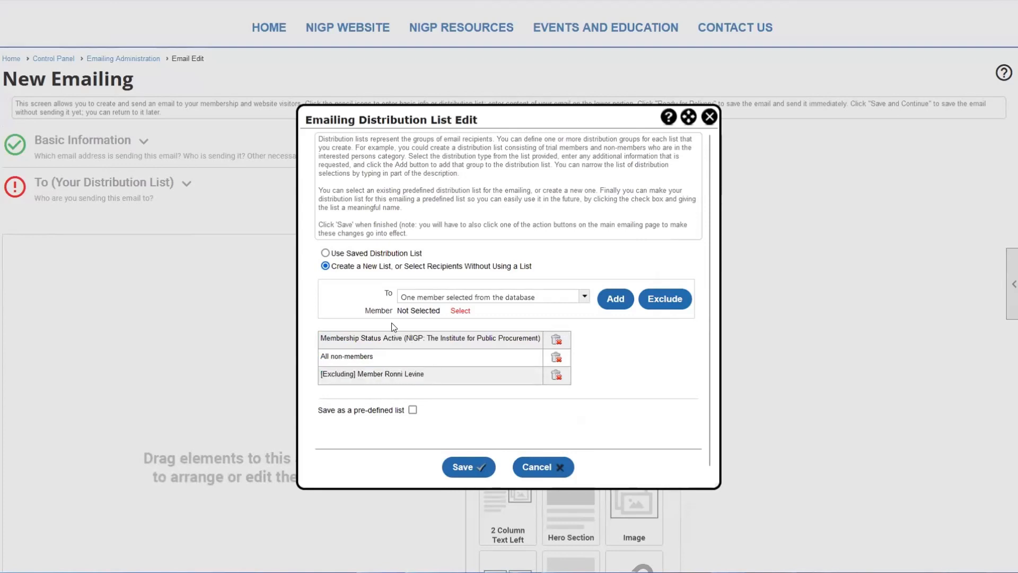
{"action": "left_click_drag", "start_coordinate": [460, 374], "coordinate": [313, 380]}
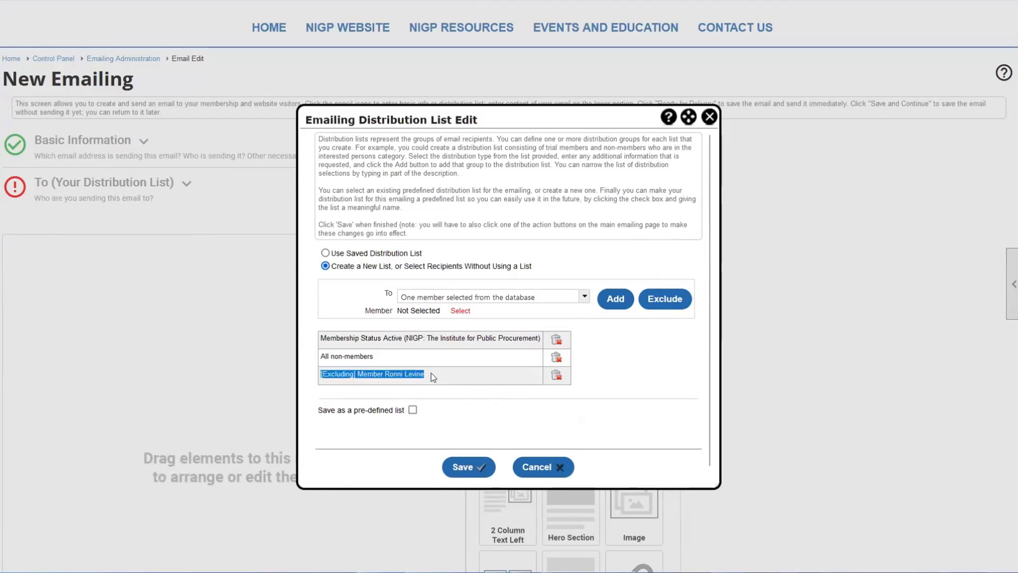
{"action": "left_click", "coordinate": [556, 374]}
{"action": "left_click", "coordinate": [484, 296]}
{"action": "scroll", "coordinate": [477, 329], "scroll_direction": "up", "scroll_amount": 3}
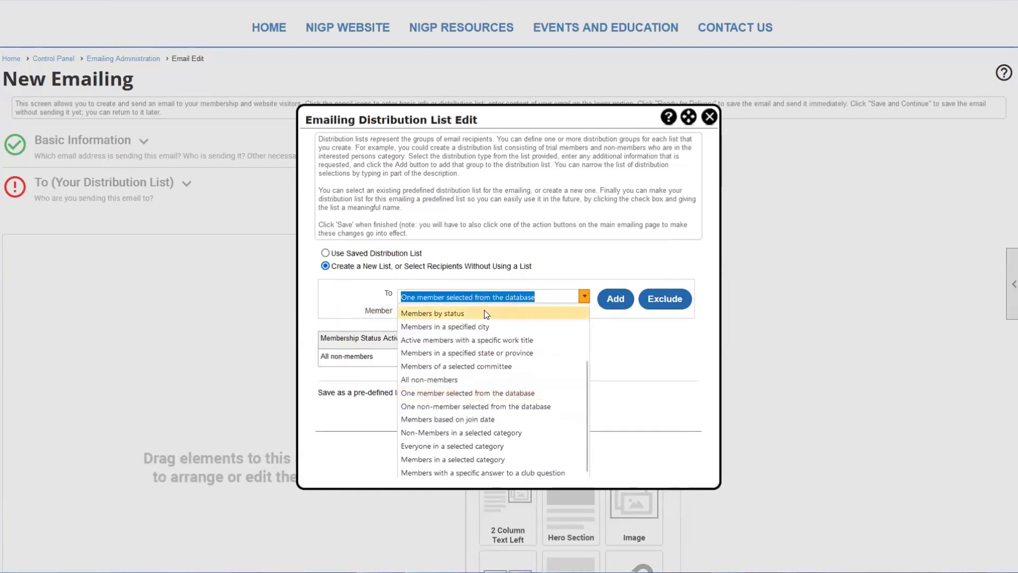
- Exclude Members by status with Dropped membership status from the distribution list
{"action": "scroll", "coordinate": [466, 336], "scroll_direction": "up", "scroll_amount": 2}
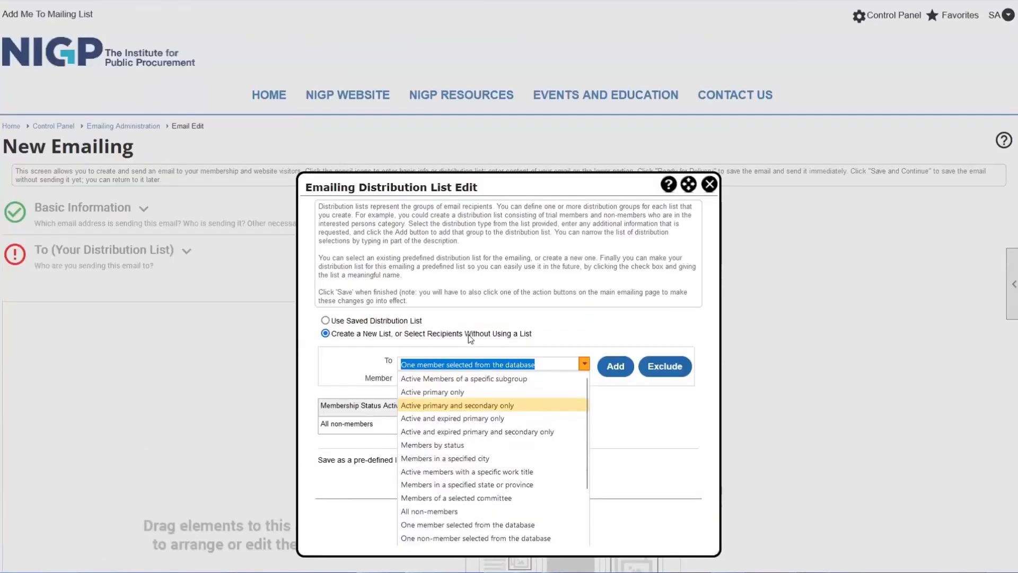
{"action": "left_click", "coordinate": [466, 445]}
{"action": "left_click", "coordinate": [436, 380]}
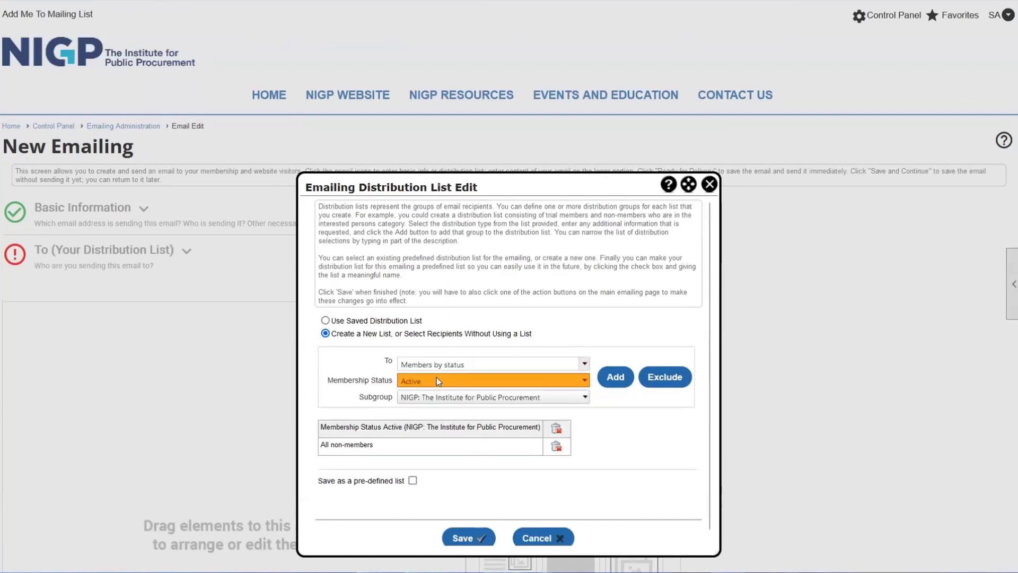
{"action": "left_click", "coordinate": [434, 421]}
{"action": "left_click", "coordinate": [666, 377]}
{"action": "scroll", "coordinate": [333, 455], "scroll_direction": "down", "scroll_amount": 1}
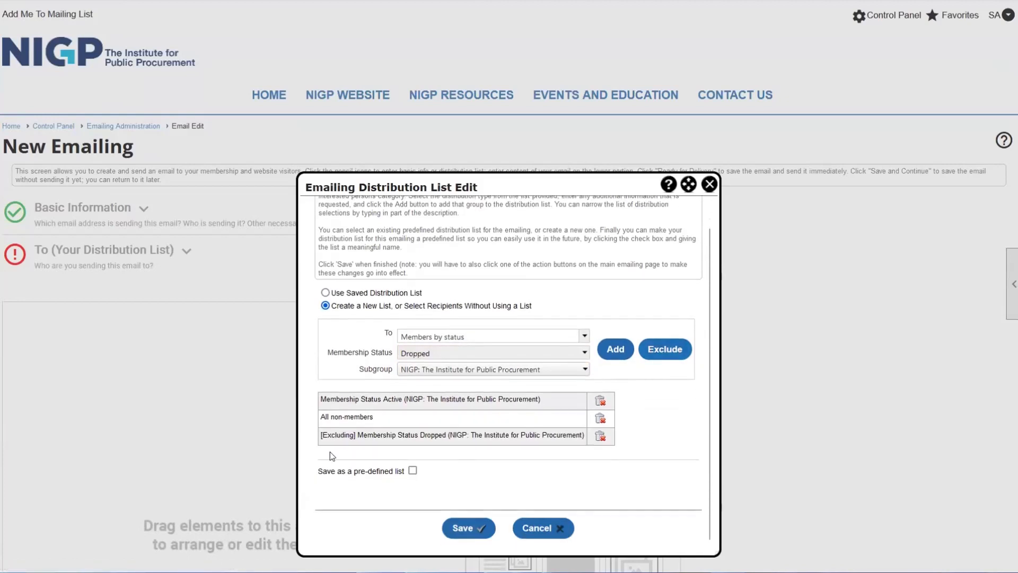
{"action": "left_click_drag", "start_coordinate": [335, 437], "coordinate": [463, 436]}
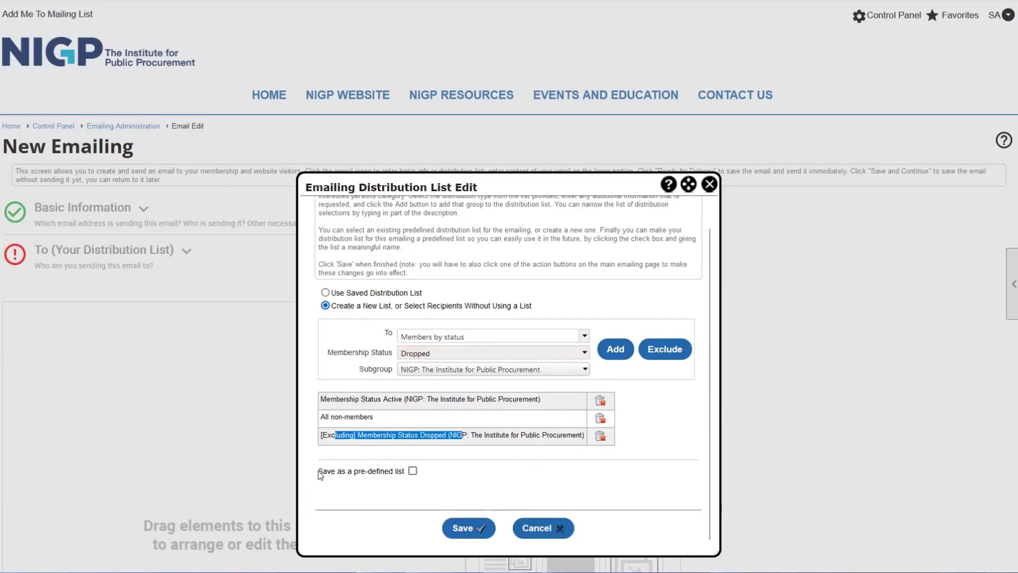
- Review the included Active and All non-members groups and the Dropped exclusion
{"action": "left_click_drag", "start_coordinate": [318, 471], "coordinate": [413, 477]}
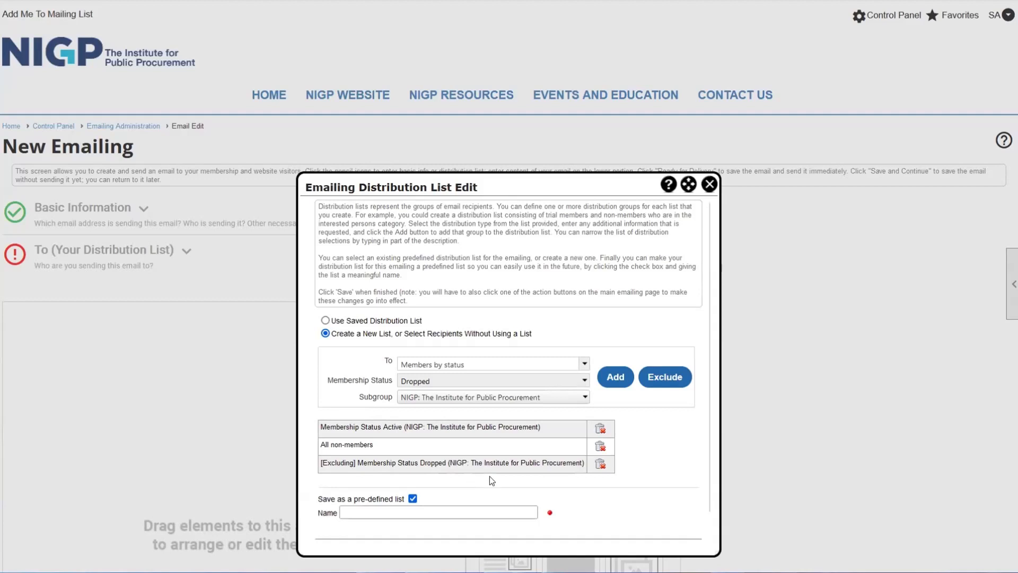
{"action": "left_click_drag", "start_coordinate": [499, 464], "coordinate": [360, 428]}
{"action": "left_click", "coordinate": [342, 428]}
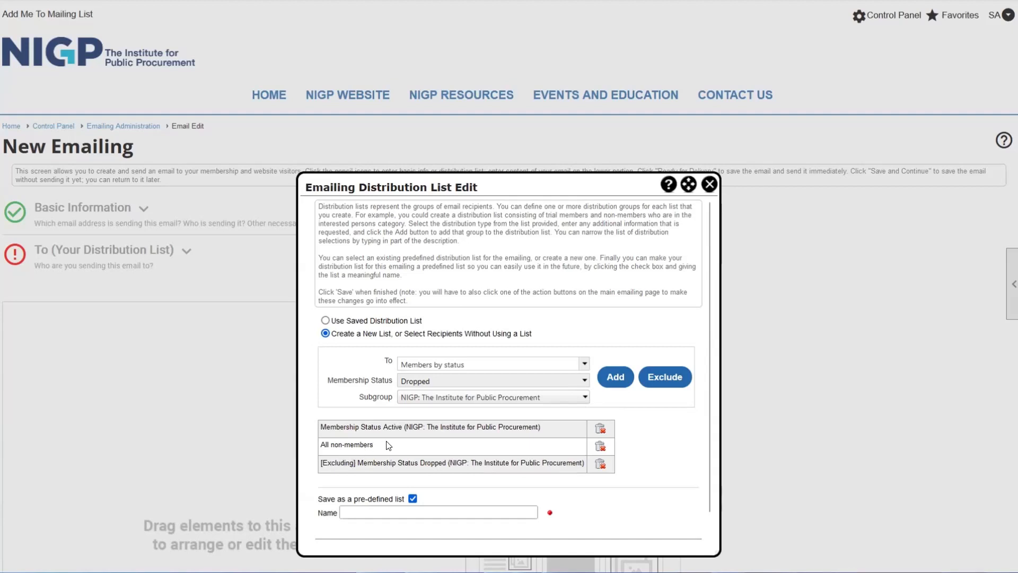
{"action": "left_click_drag", "start_coordinate": [388, 445], "coordinate": [350, 427]}
{"action": "left_click", "coordinate": [324, 441]}
{"action": "left_click", "coordinate": [363, 484]}
{"action": "left_click_drag", "start_coordinate": [373, 441], "coordinate": [356, 427]}
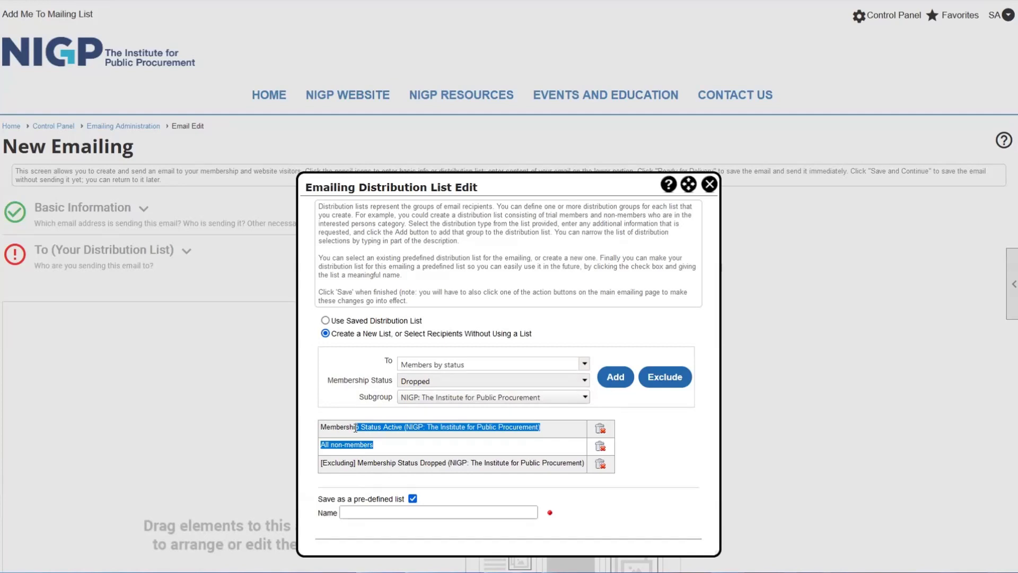
{"action": "scroll", "coordinate": [481, 284], "scroll_direction": "down", "scroll_amount": 2}
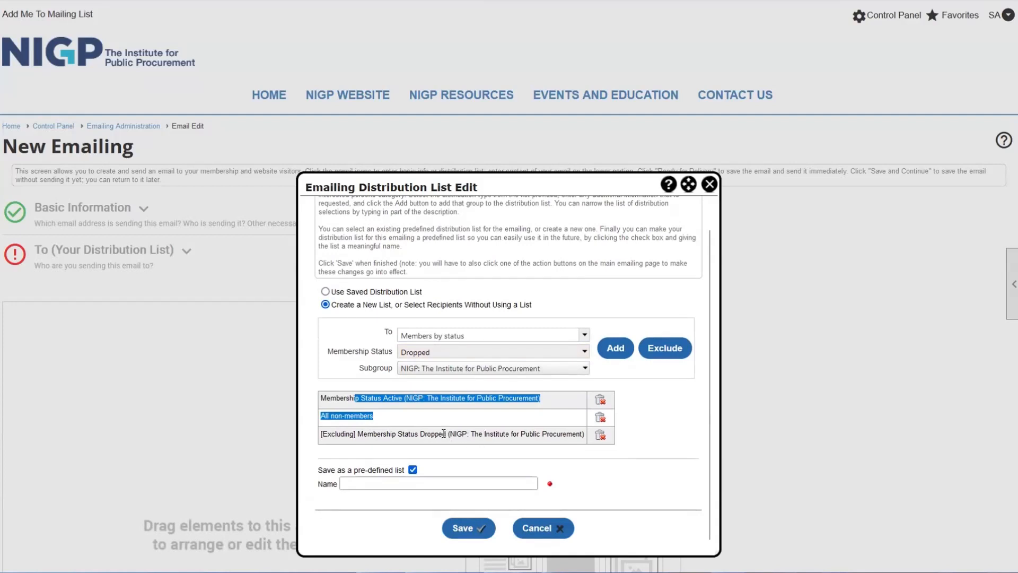
{"action": "left_click_drag", "start_coordinate": [431, 434], "coordinate": [505, 426]}
{"action": "left_click", "coordinate": [508, 431]}
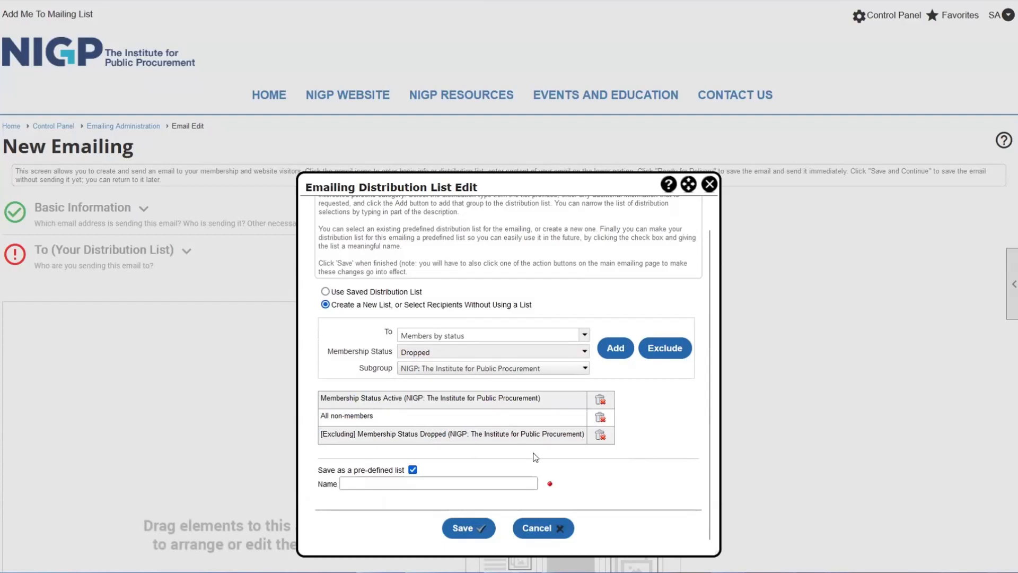
{"action": "scroll", "coordinate": [535, 457], "scroll_direction": "down", "scroll_amount": 1}
- Save the recipients as a pre-defined list named 'B-day 2'
{"action": "left_click", "coordinate": [402, 414]}
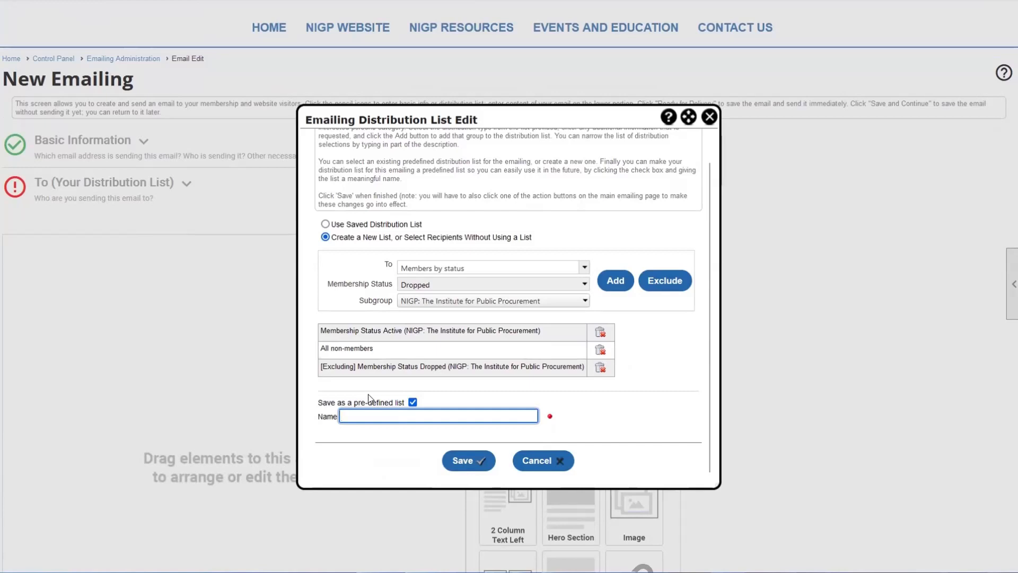
{"action": "type", "text": "B"}
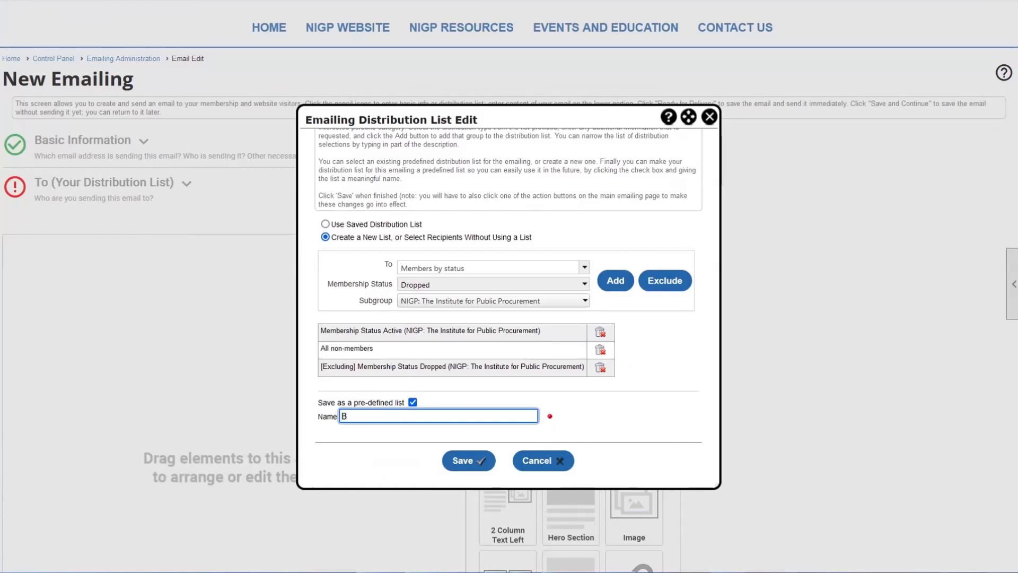
{"action": "type", "text": "-day 2"}
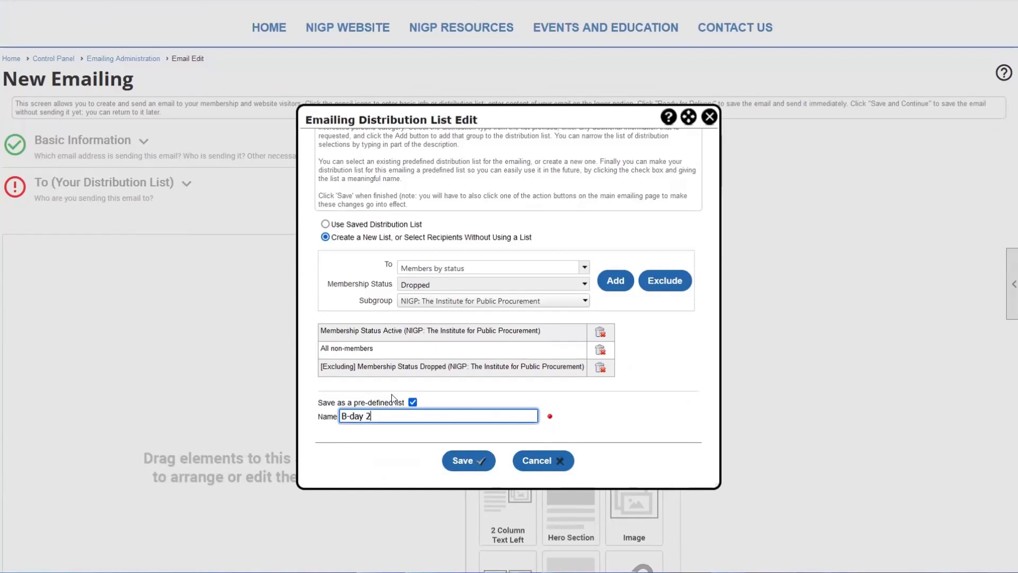
{"action": "left_click", "coordinate": [578, 394]}
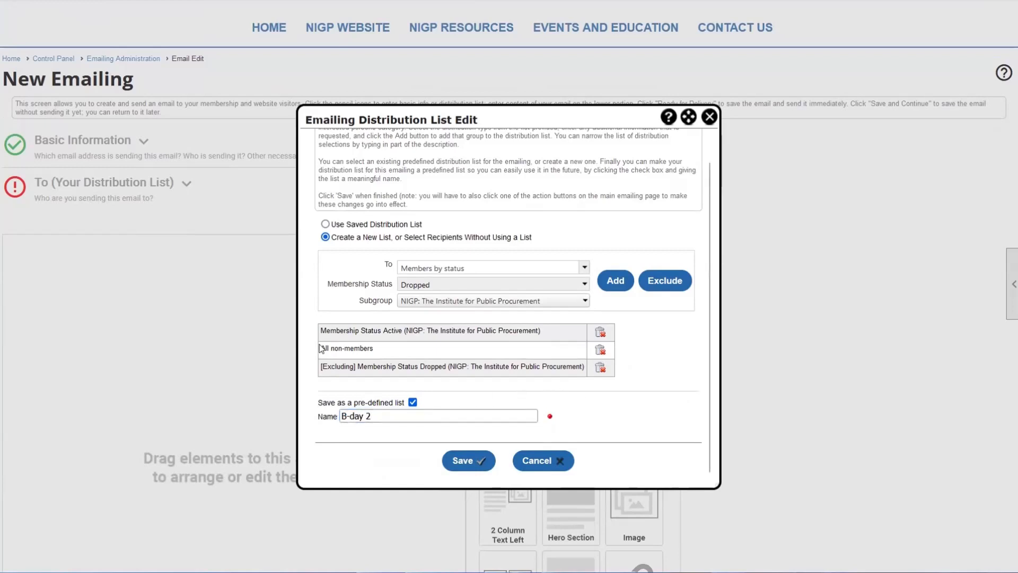
{"action": "left_click", "coordinate": [479, 466]}
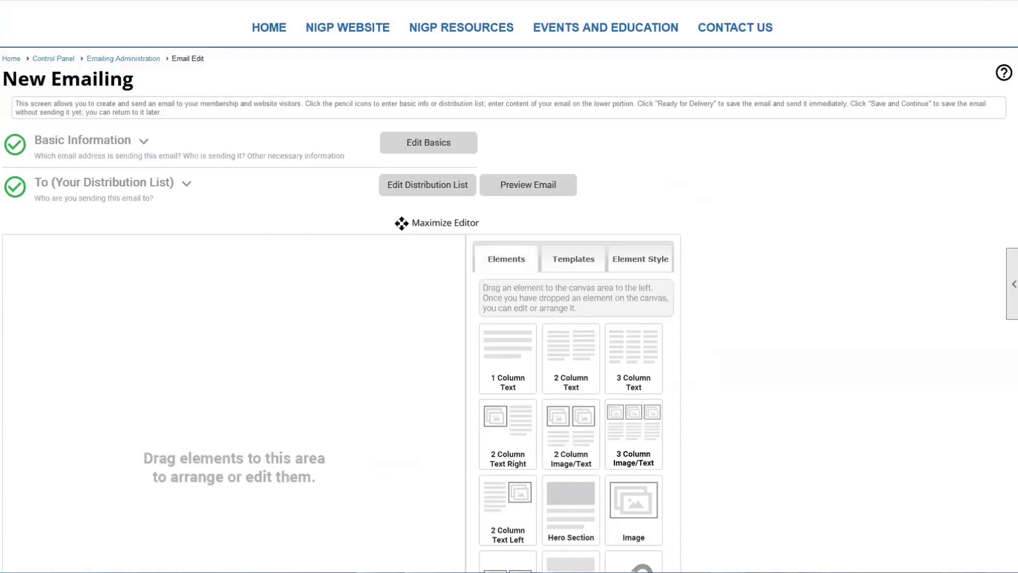
- Reopen the list editor, compare saved B-day 2 and new-list options, then cancel
{"action": "left_click", "coordinate": [451, 187]}
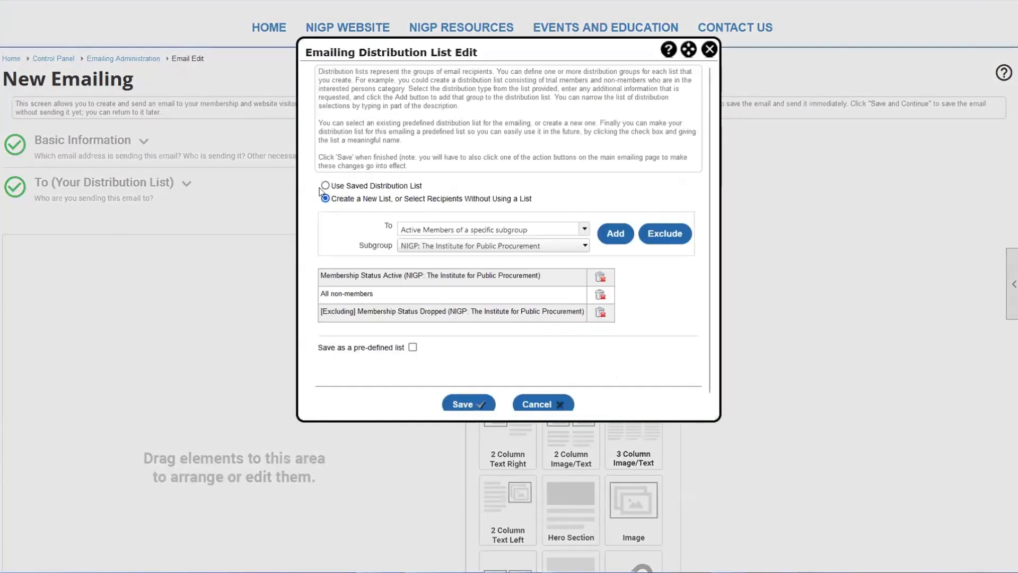
{"action": "left_click_drag", "start_coordinate": [335, 188], "coordinate": [421, 187]}
{"action": "left_click", "coordinate": [402, 188]}
{"action": "left_click", "coordinate": [386, 202]}
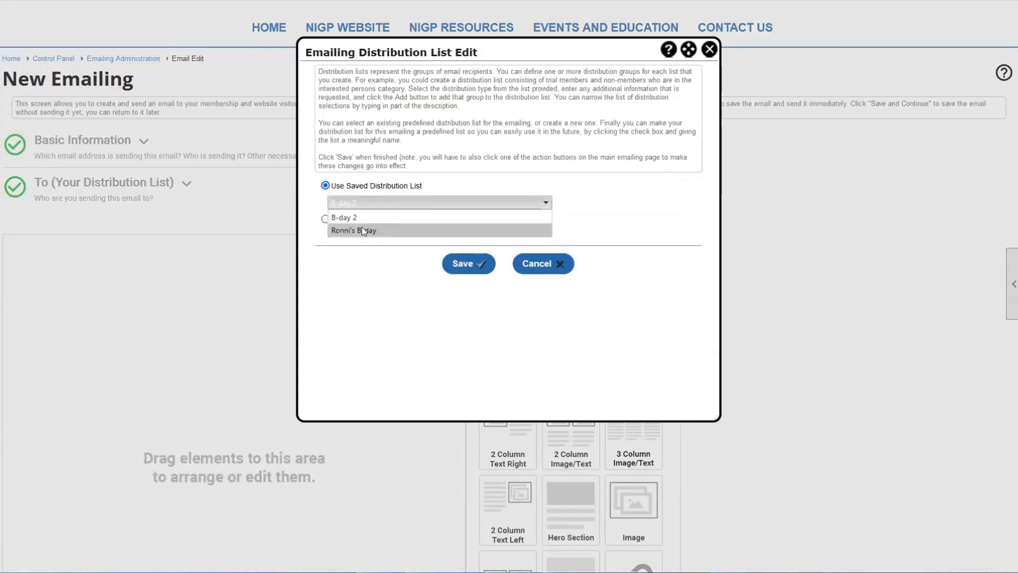
{"action": "left_click", "coordinate": [326, 220]}
{"action": "left_click", "coordinate": [413, 347]}
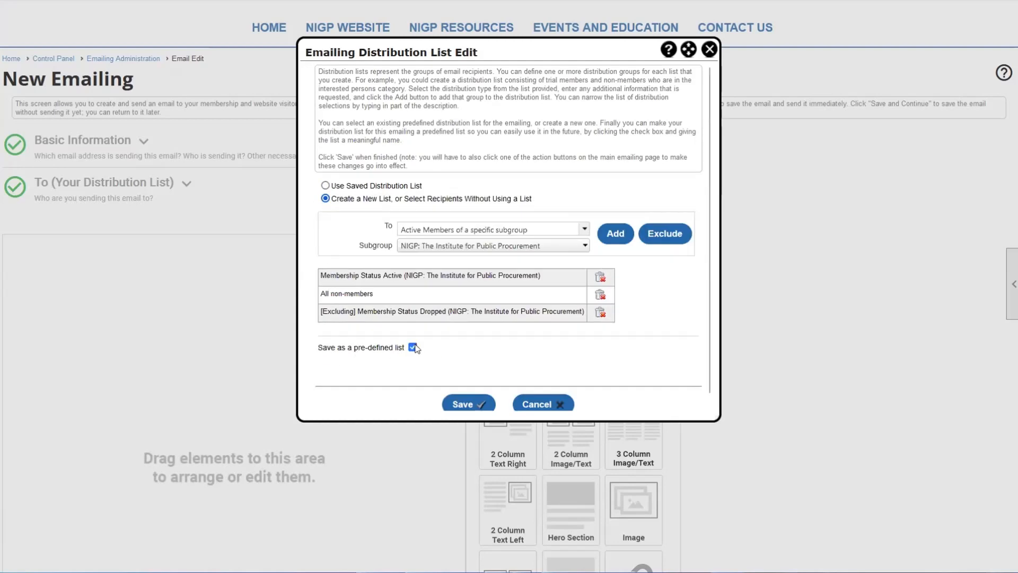
{"action": "left_click", "coordinate": [325, 186]}
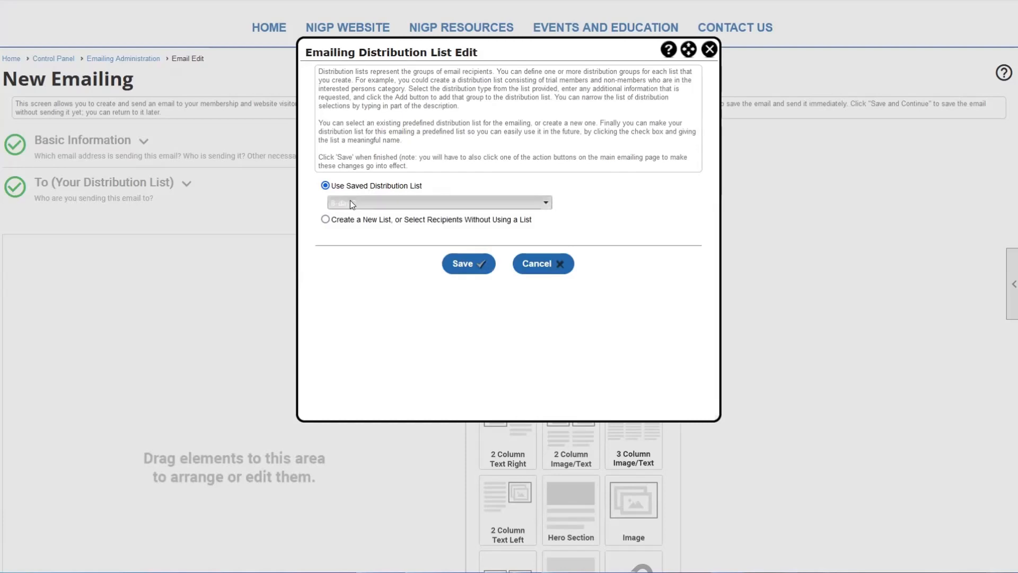
{"action": "left_click", "coordinate": [350, 201]}
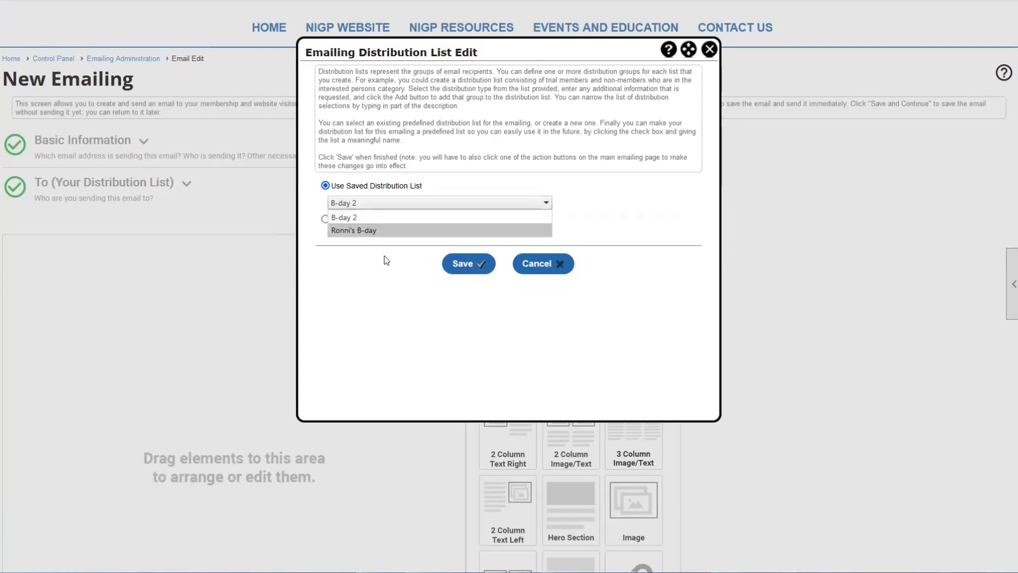
{"action": "left_click", "coordinate": [370, 359]}
{"action": "left_click", "coordinate": [558, 266]}
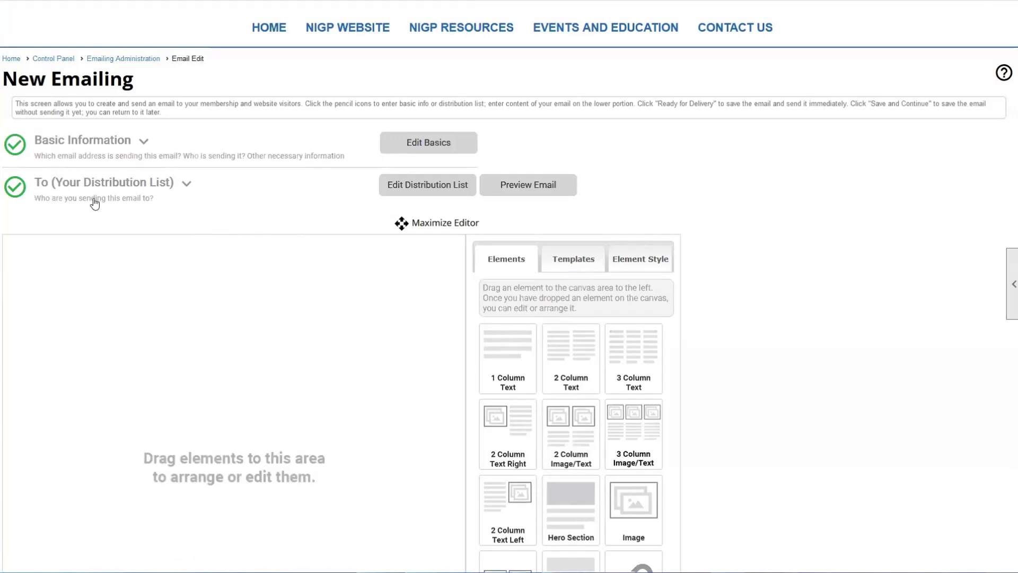
- Expand the recipient chart: 9005 to send, 365 invalid, 137 not functional, 563 refusing
{"action": "left_click", "coordinate": [187, 186]}
{"action": "scroll", "coordinate": [185, 186], "scroll_direction": "down", "scroll_amount": 1}
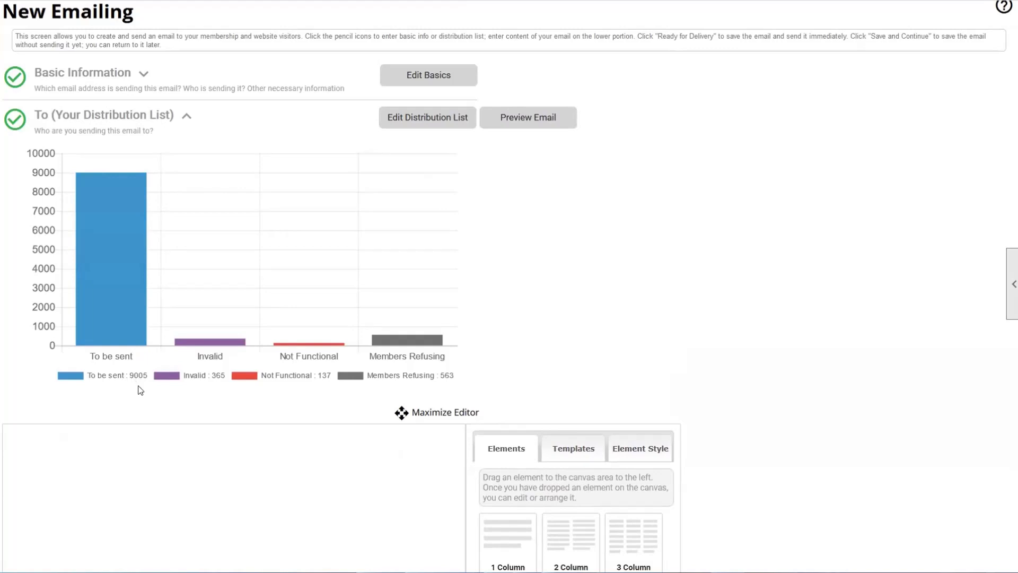
{"action": "mouse_move", "coordinate": [138, 276]}
{"action": "mouse_move", "coordinate": [112, 311]}
{"action": "mouse_move", "coordinate": [209, 345]}
{"action": "mouse_move", "coordinate": [297, 351]}
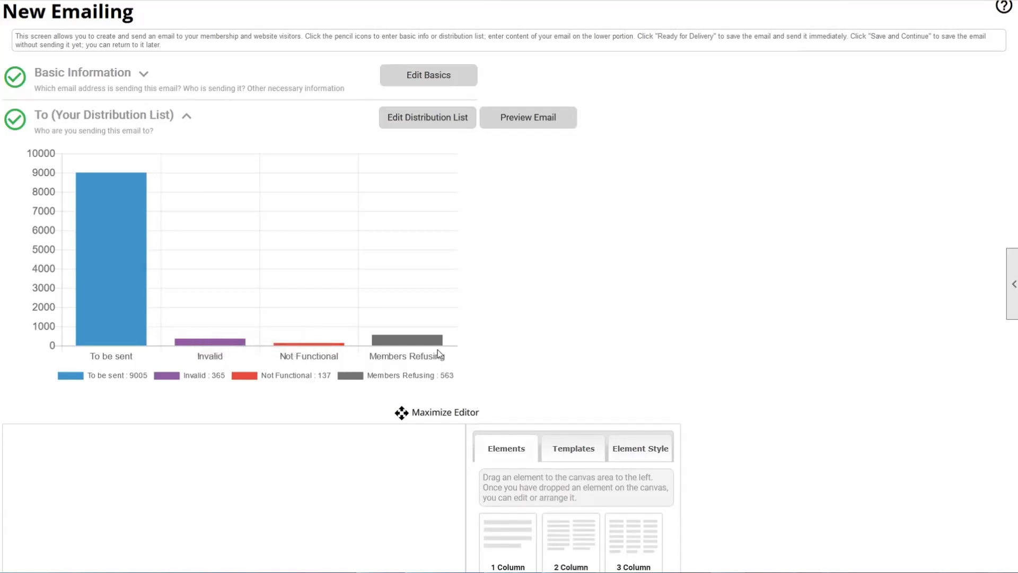
{"action": "mouse_move", "coordinate": [432, 344]}
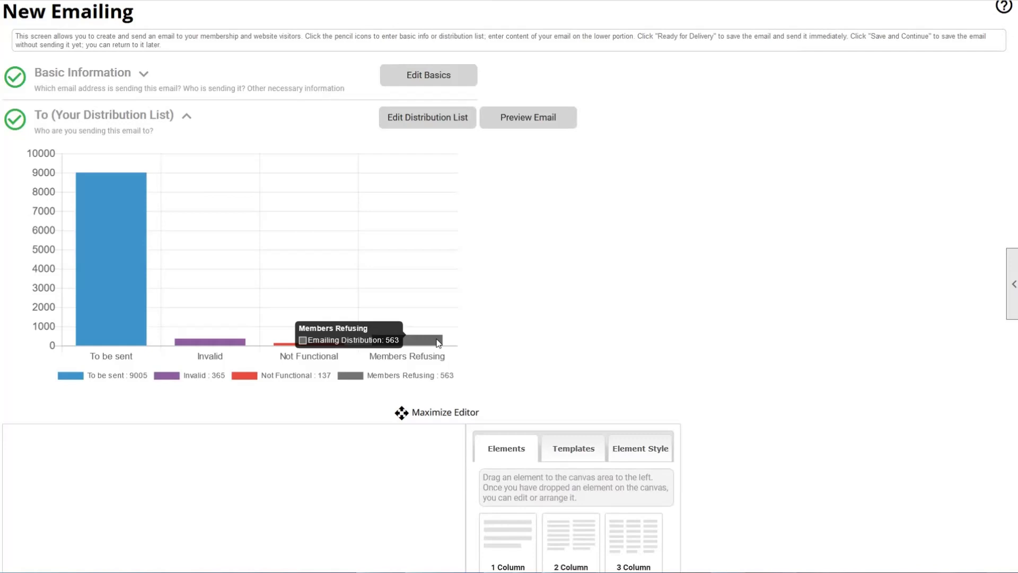
{"action": "scroll", "coordinate": [574, 266], "scroll_direction": "up", "scroll_amount": 3}
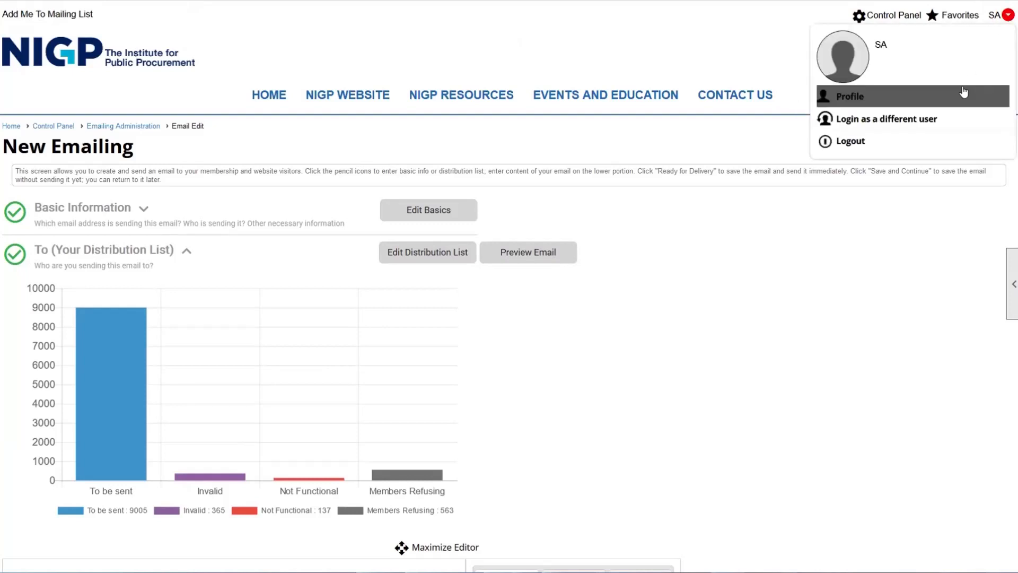
- Collapse the recipient breakdown chart under To (Your Distribution List)
{"action": "scroll", "coordinate": [829, 232], "scroll_direction": "down", "scroll_amount": 3}
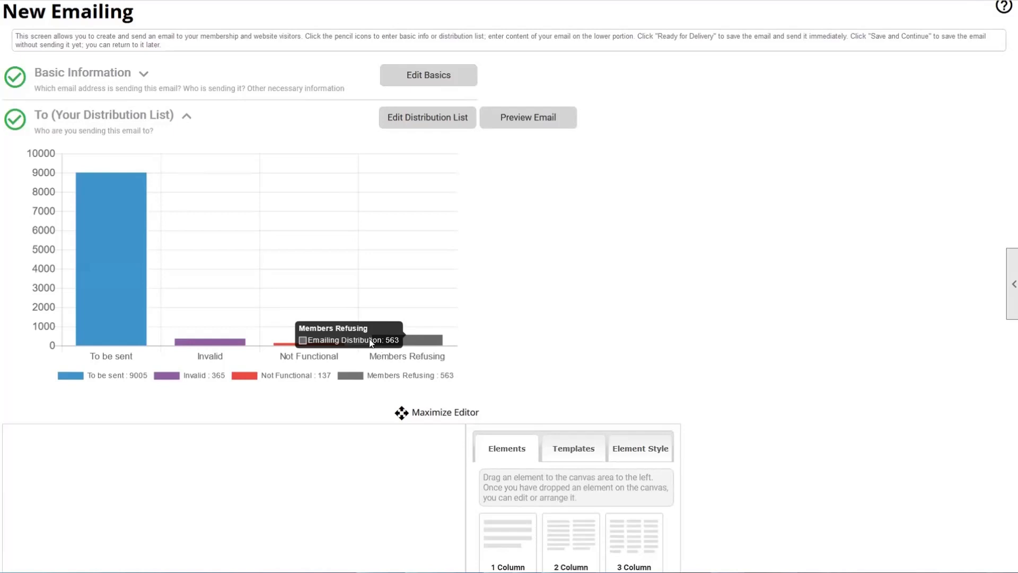
{"action": "left_click", "coordinate": [189, 116]}
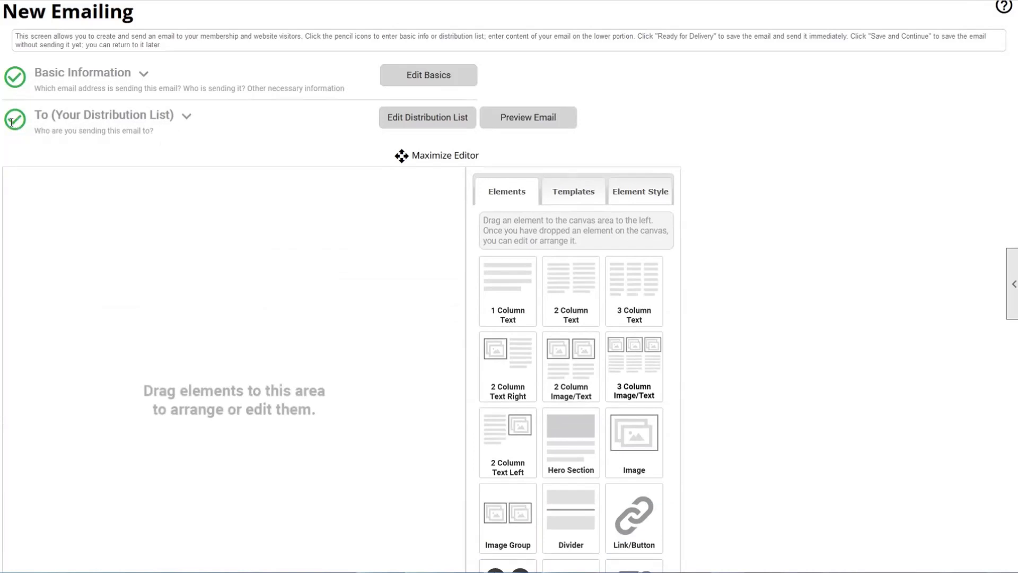
- Drag a One Column Text block onto the top of the email content canvas
{"action": "scroll", "coordinate": [11, 122], "scroll_direction": "down", "scroll_amount": 3}
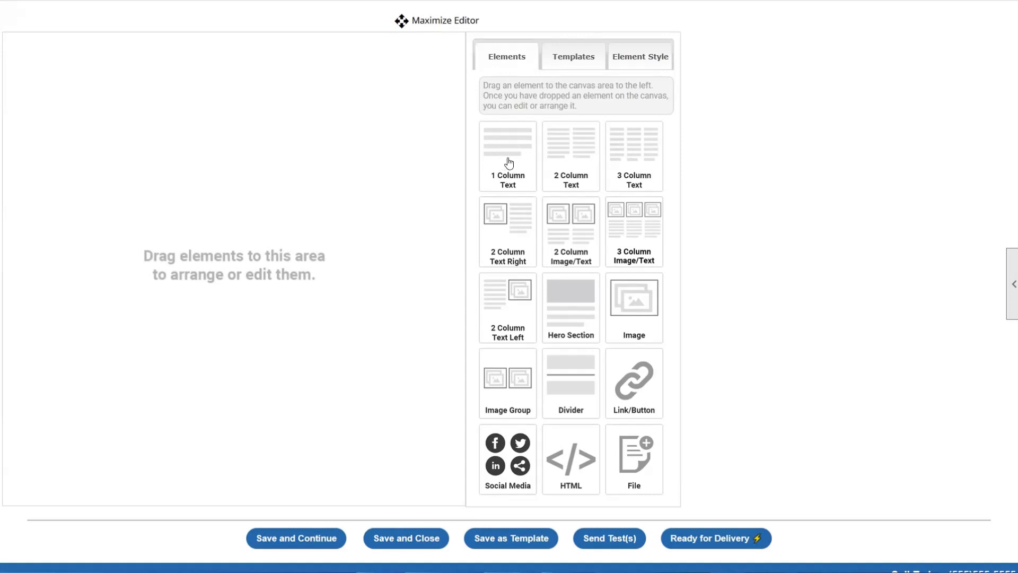
{"action": "left_click_drag", "start_coordinate": [509, 161], "coordinate": [102, 164]}
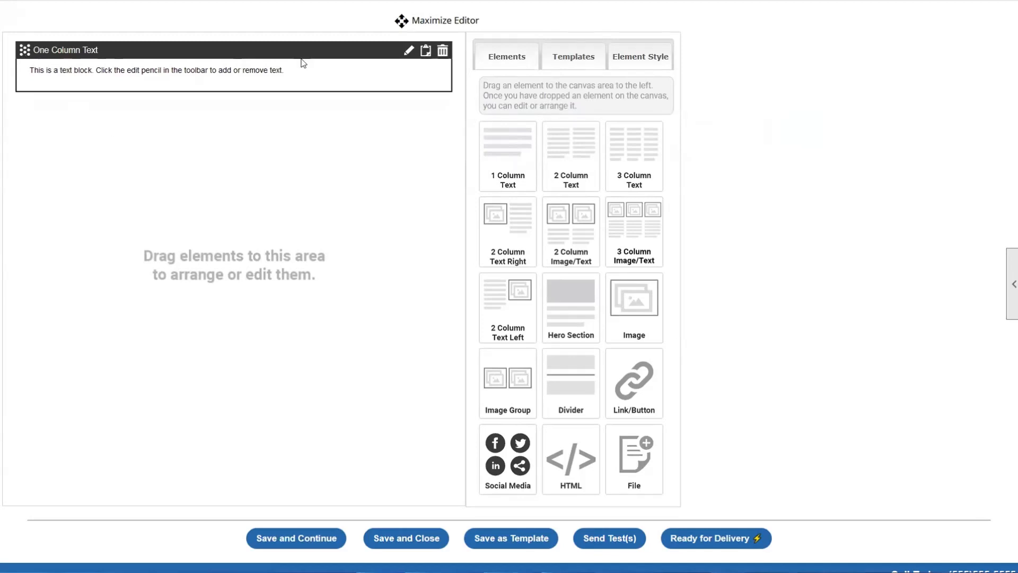
- In the block's Text Edit window, type 'Hello Members,' then a 'this is an email.' placeholder paragraph
{"action": "left_click", "coordinate": [408, 52]}
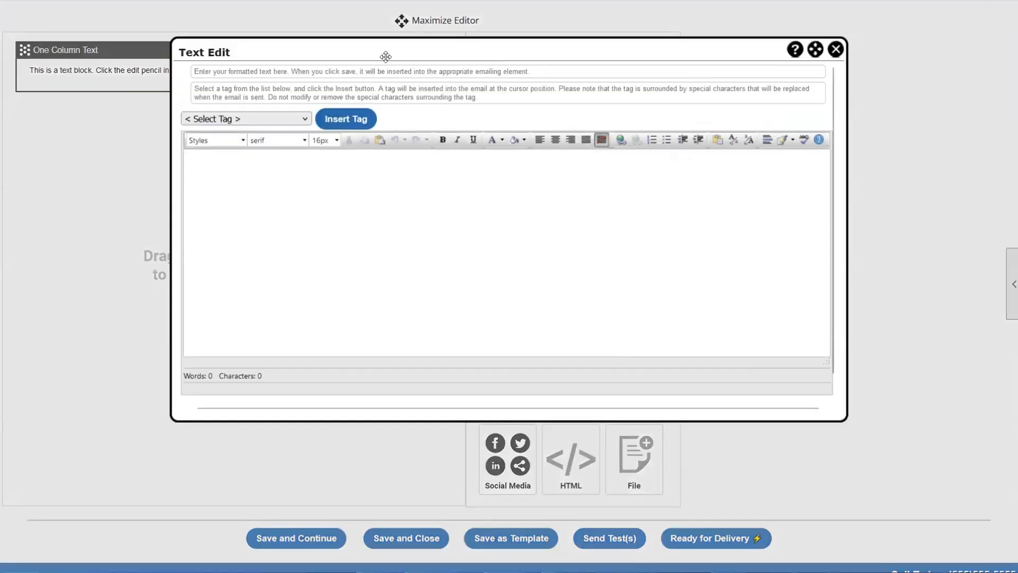
{"action": "left_click_drag", "start_coordinate": [385, 57], "coordinate": [361, 66]}
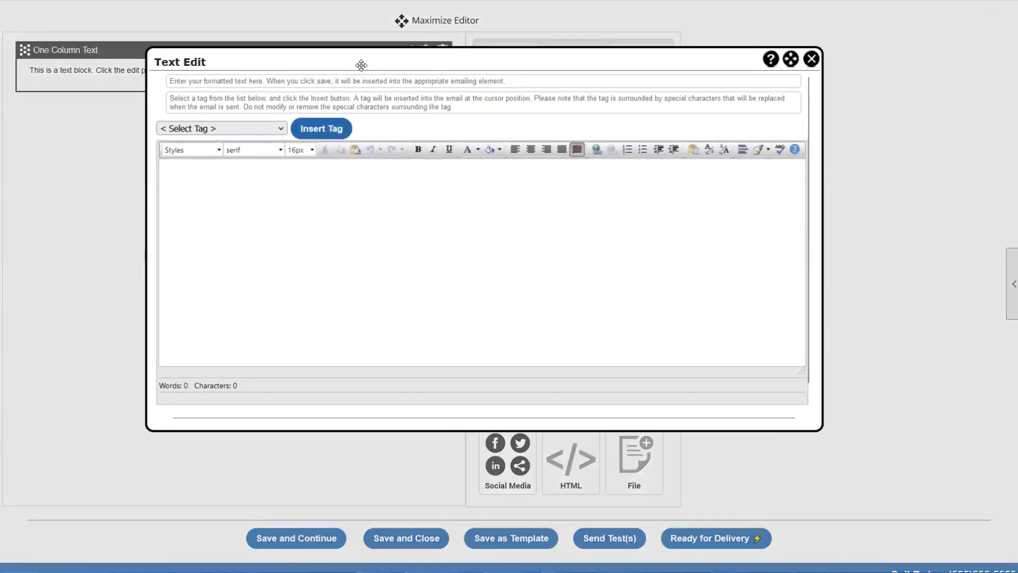
{"action": "left_click", "coordinate": [193, 167]}
{"action": "type", "text": "Hello"}
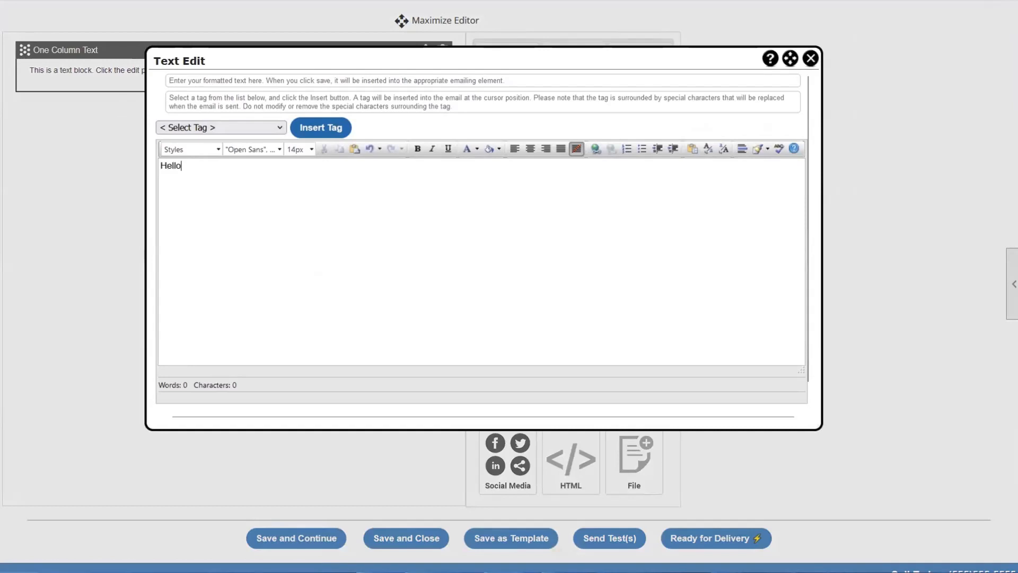
{"action": "type", "text": " Members"}
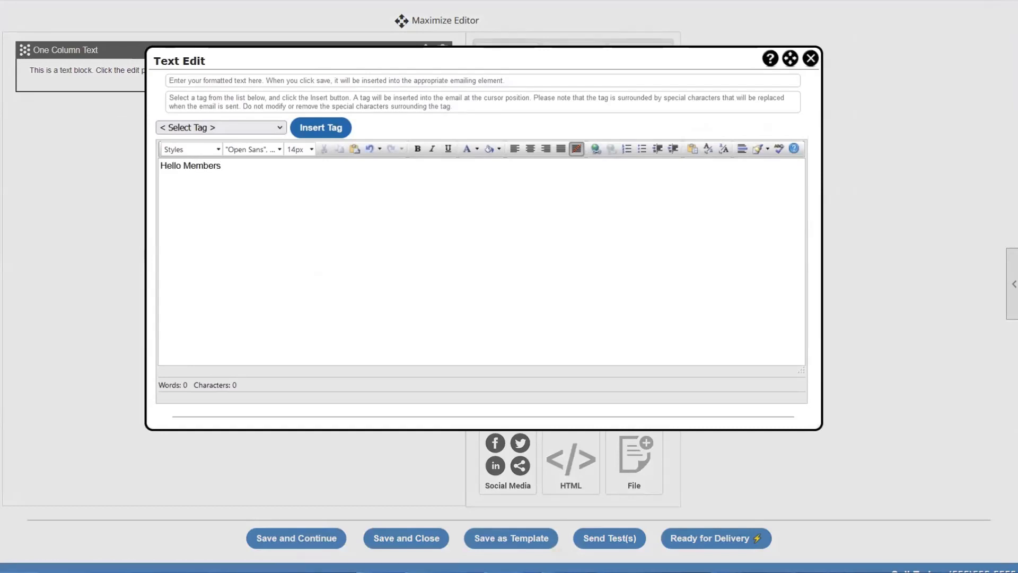
{"action": "type", "text": ","}
{"action": "key", "text": "Return"}
{"action": "type", "text": "this is "}
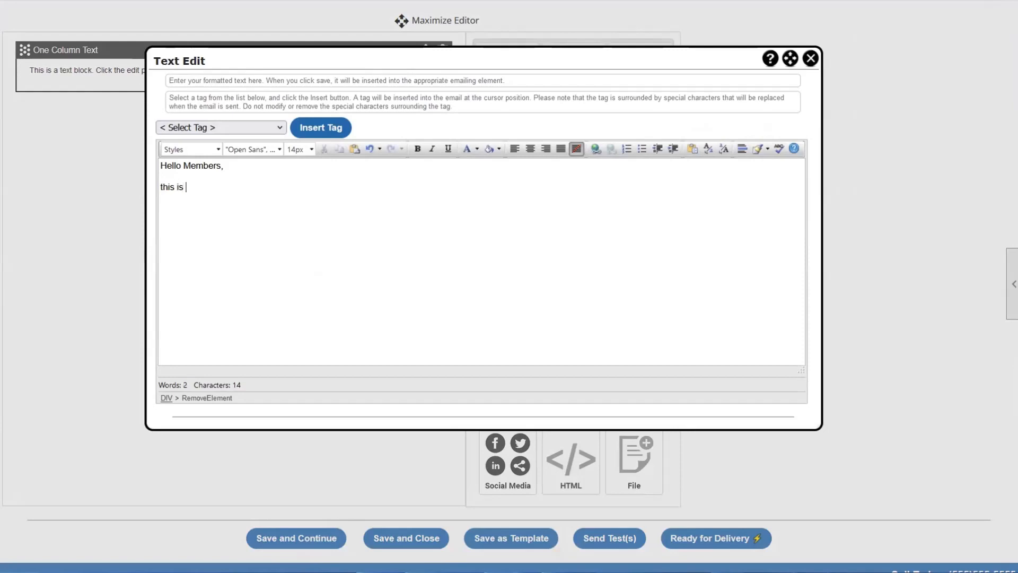
{"action": "type", "text": "an email"}
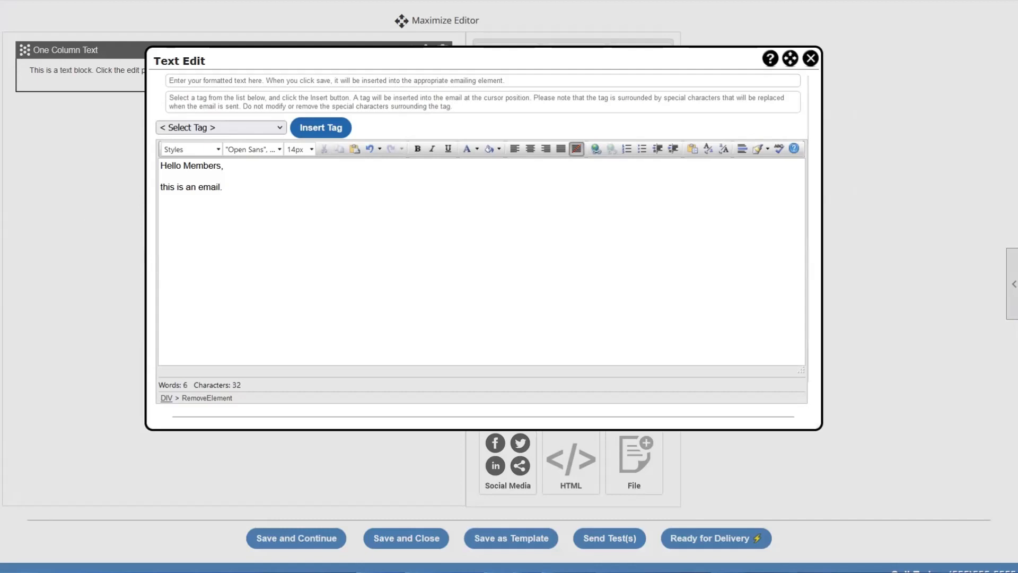
{"action": "type", "text": ". sidujfgbiskjdfbngikjsdfnbgkijzbnfdgkjbnsfdgkjbngfkjbn"}
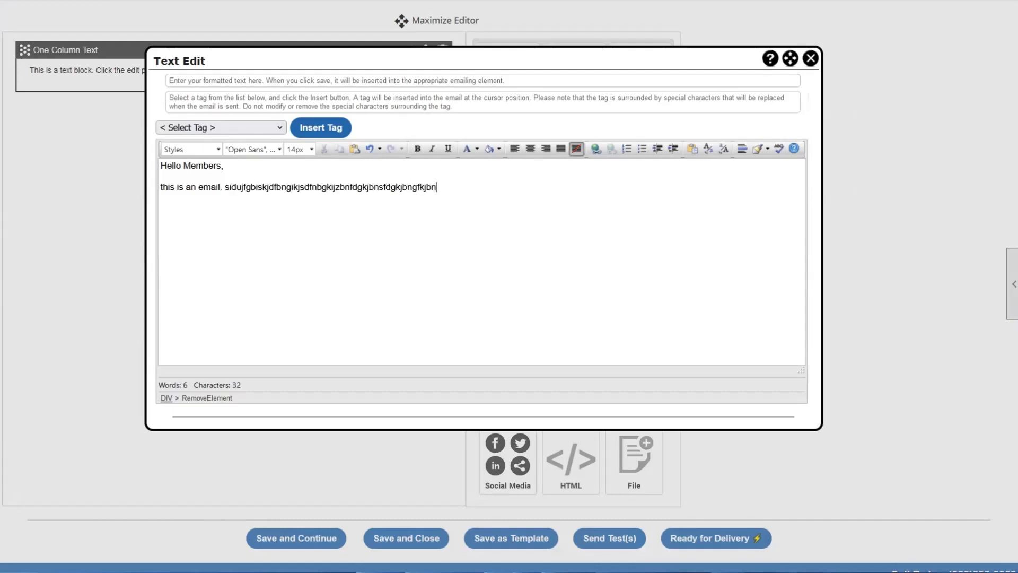
- Break the gibberish into separate words and paste extra copies of the paragraph
{"action": "left_click", "coordinate": [310, 188]}
{"action": "key", "text": "space"}
{"action": "left_click", "coordinate": [372, 187]}
{"action": "key", "text": "space"}
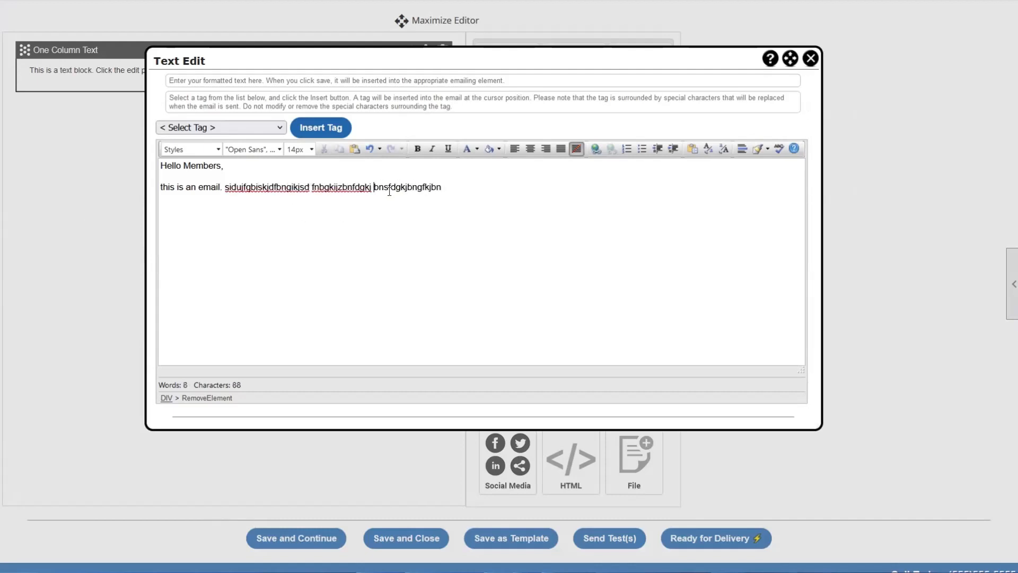
{"action": "left_click", "coordinate": [397, 188]}
{"action": "key", "text": "space"}
{"action": "left_click_drag", "start_coordinate": [446, 188], "coordinate": [97, 195]}
{"action": "key", "text": "ctrl+c"}
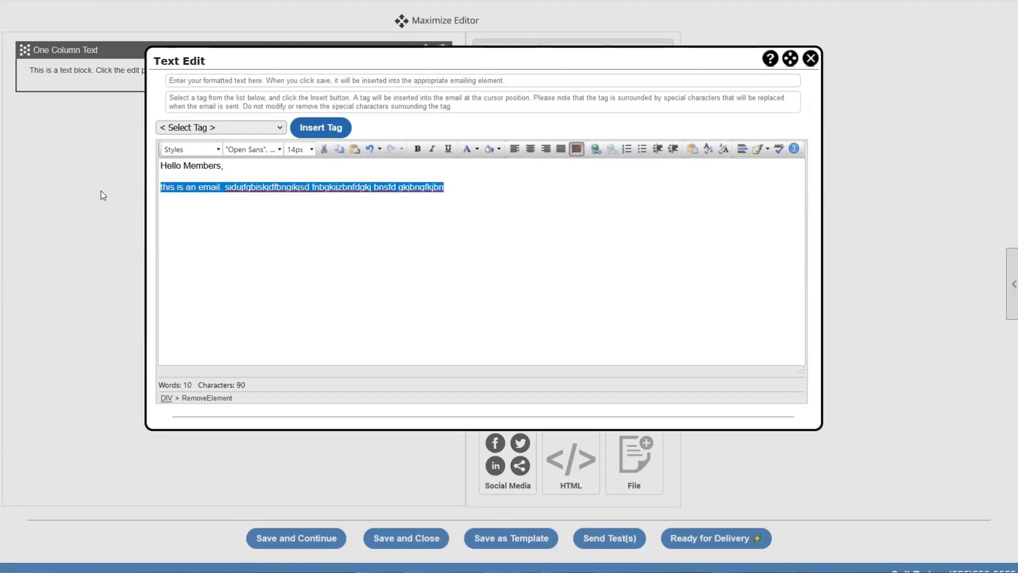
{"action": "left_click", "coordinate": [533, 212]}
{"action": "key", "text": "ctrl+v"}
{"action": "key", "text": "ctrl+v"}
{"action": "key", "text": "ctrl+v"}
{"action": "key", "text": "ctrl+v"}
{"action": "key", "text": "ctrl+v"}
{"action": "key", "text": "ctrl+v"}
{"action": "key", "text": "ctrl+v"}
{"action": "key", "text": "ctrl+v"}
{"action": "key", "text": "ctrl+v"}
{"action": "key", "text": "ctrl+v"}
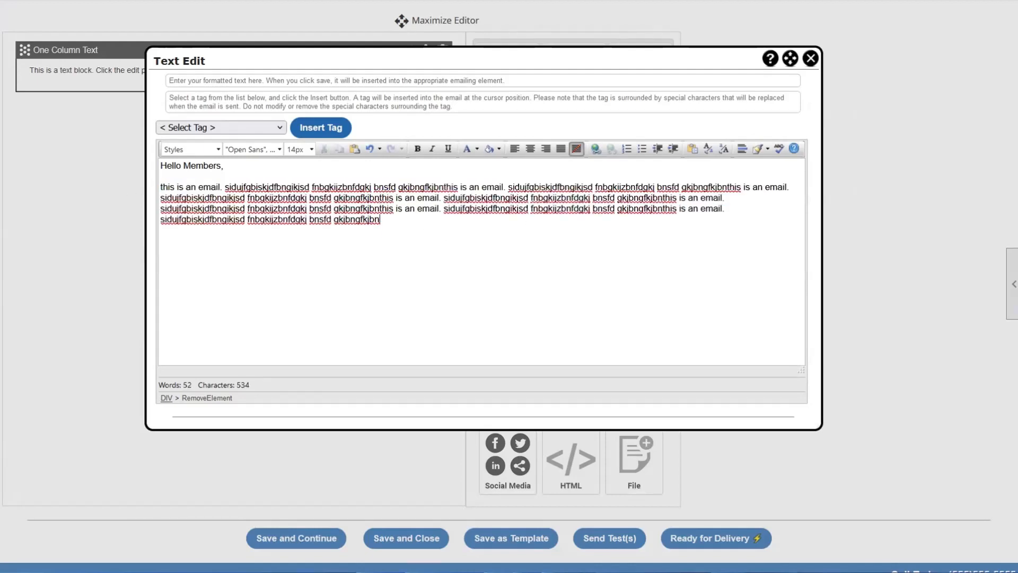
{"action": "key", "text": "ctrl+v"}
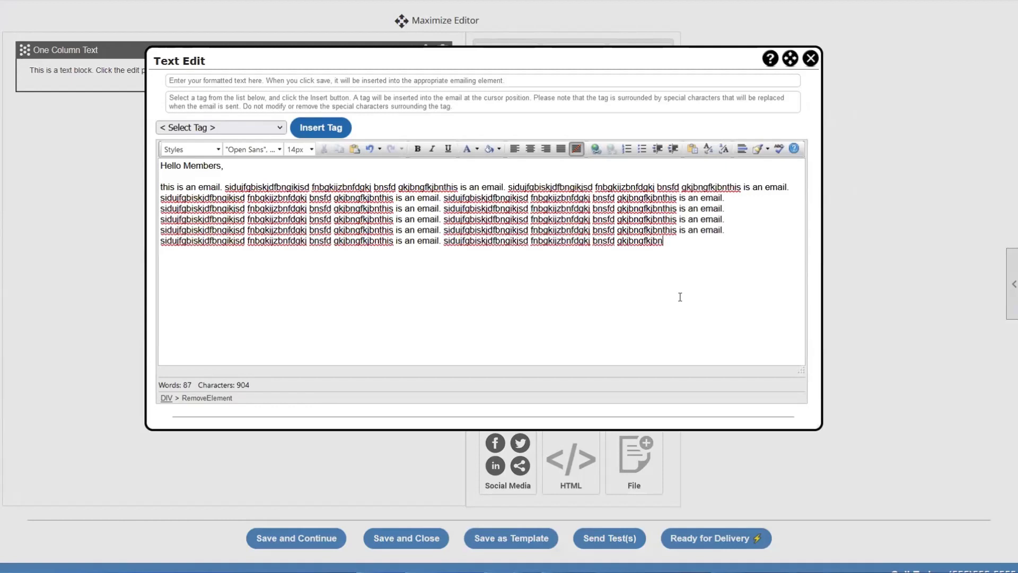
- Add a 'thanks,' sign-off with the sender's name below and save the text
{"action": "key", "text": "Return"}
{"action": "key", "text": "Return"}
{"action": "type", "text": "thanks,"}
{"action": "key", "text": "Return"}
{"action": "type", "text": "Devin"}
{"action": "scroll", "coordinate": [504, 325], "scroll_direction": "down", "scroll_amount": 1}
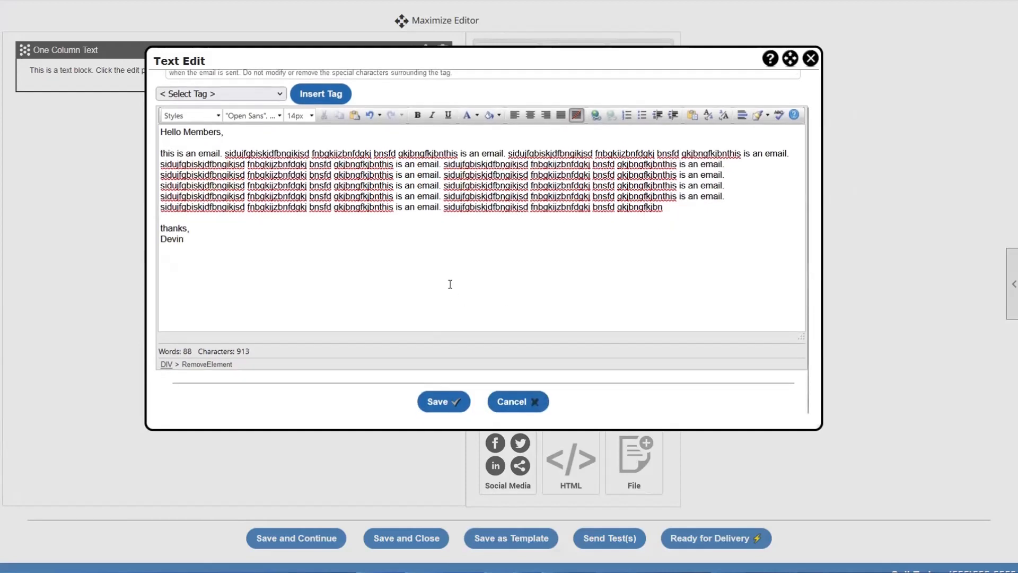
{"action": "scroll", "coordinate": [449, 284], "scroll_direction": "up", "scroll_amount": 1}
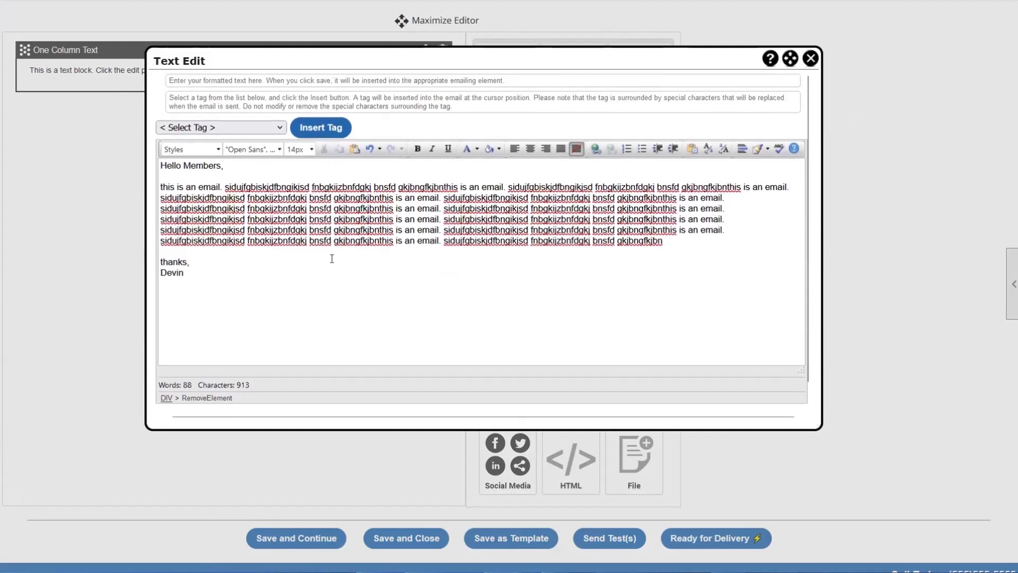
{"action": "scroll", "coordinate": [276, 281], "scroll_direction": "down", "scroll_amount": 1}
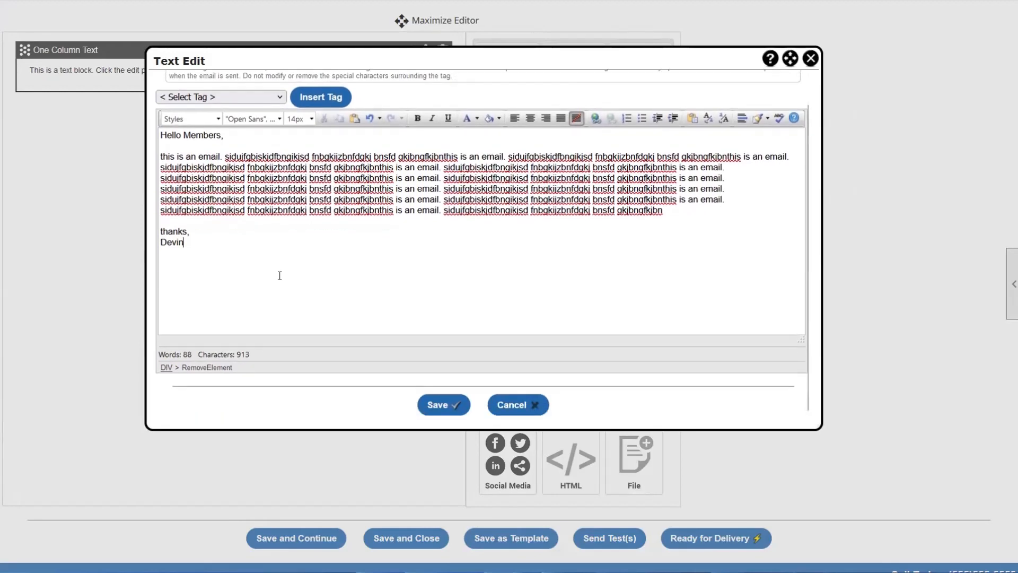
{"action": "left_click", "coordinate": [431, 402]}
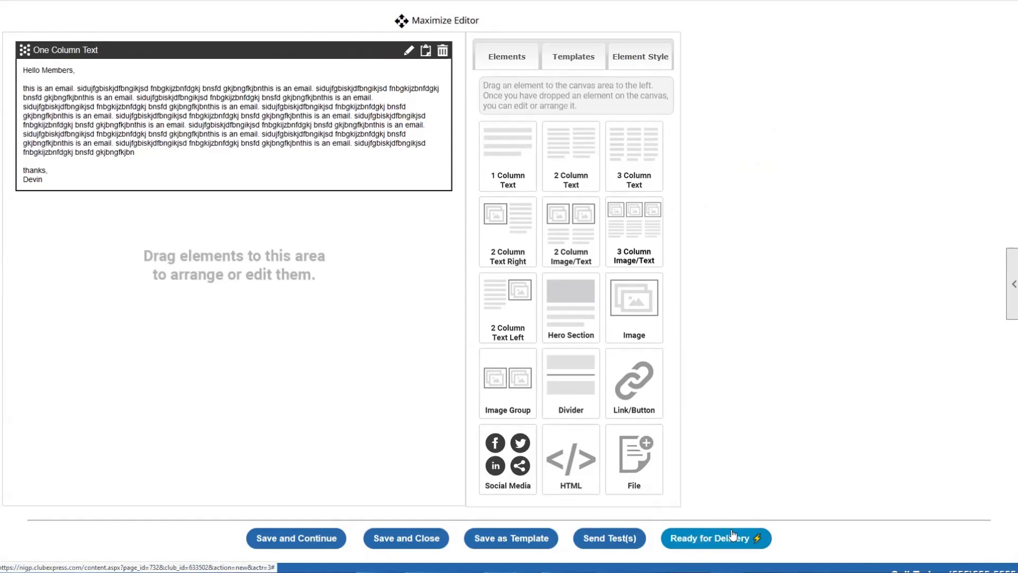
- Scroll back to the top of the New Emailing page once saving finishes
{"action": "scroll", "coordinate": [726, 451], "scroll_direction": "up", "scroll_amount": 3}
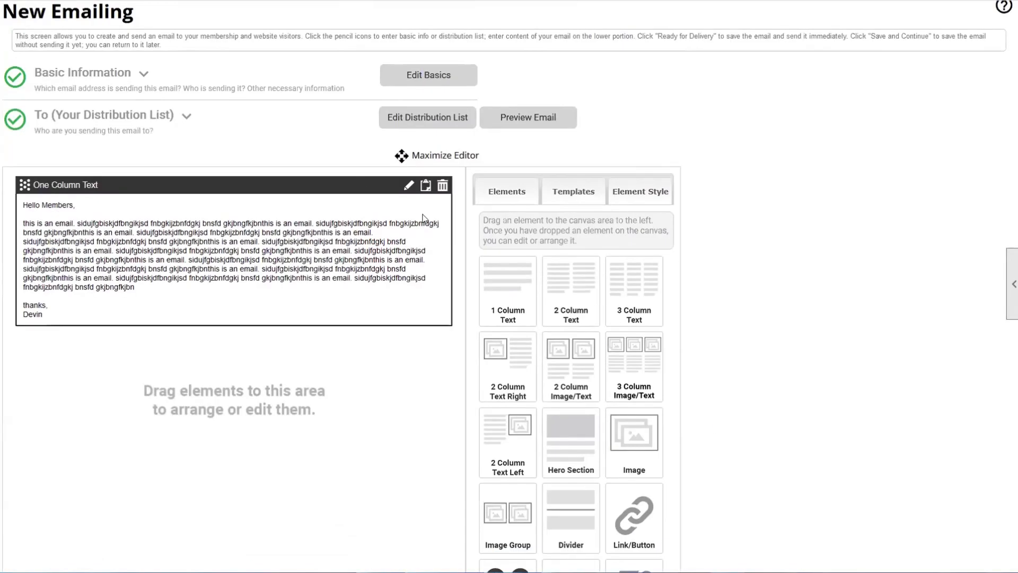
- Close the Basic Email Information settings and bring up the block styling options
{"action": "left_click", "coordinate": [410, 78]}
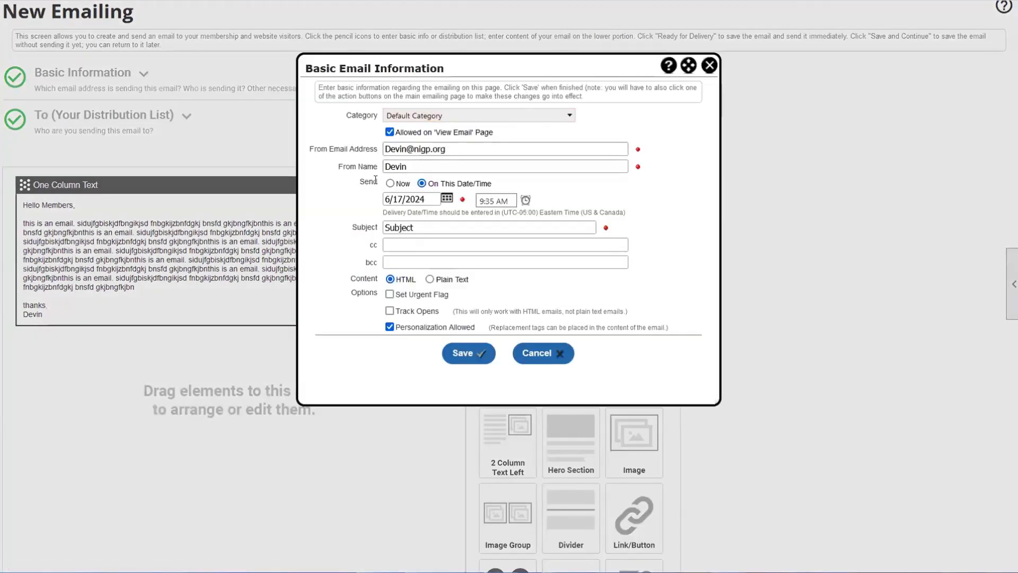
{"action": "left_click", "coordinate": [530, 167]}
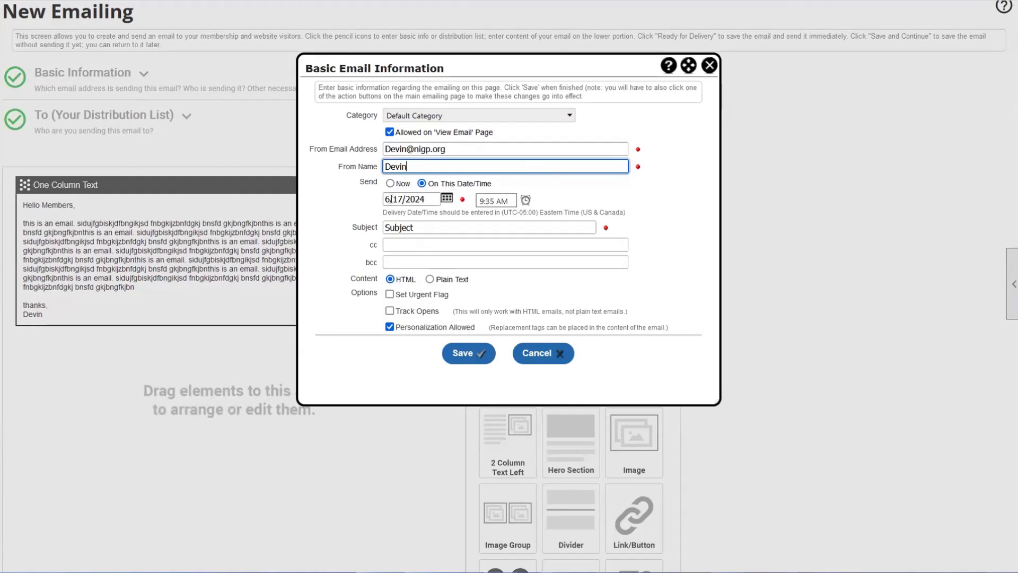
{"action": "left_click", "coordinate": [708, 67]}
{"action": "scroll", "coordinate": [646, 118], "scroll_direction": "down", "scroll_amount": 4}
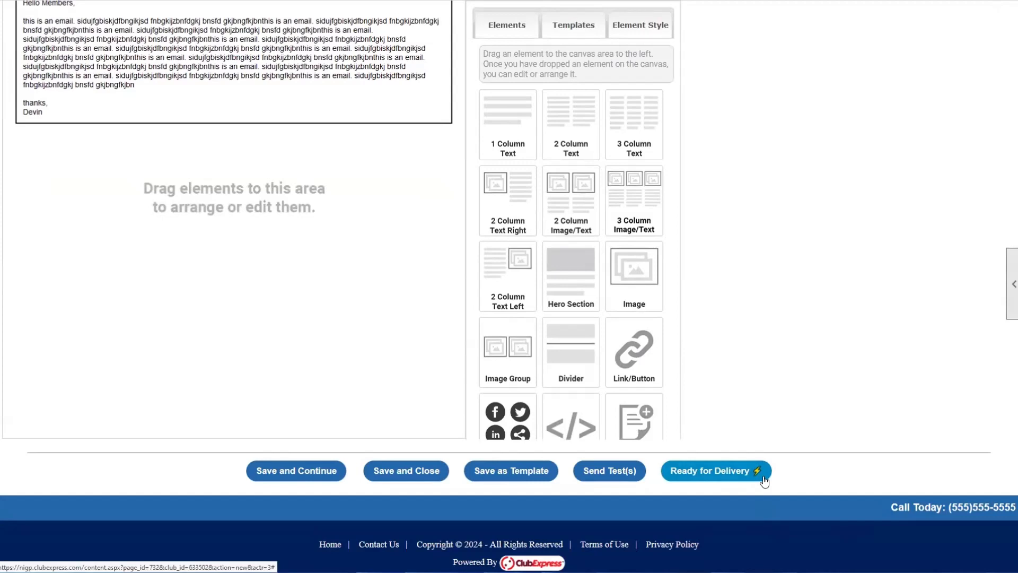
{"action": "scroll", "coordinate": [799, 432], "scroll_direction": "up", "scroll_amount": 3}
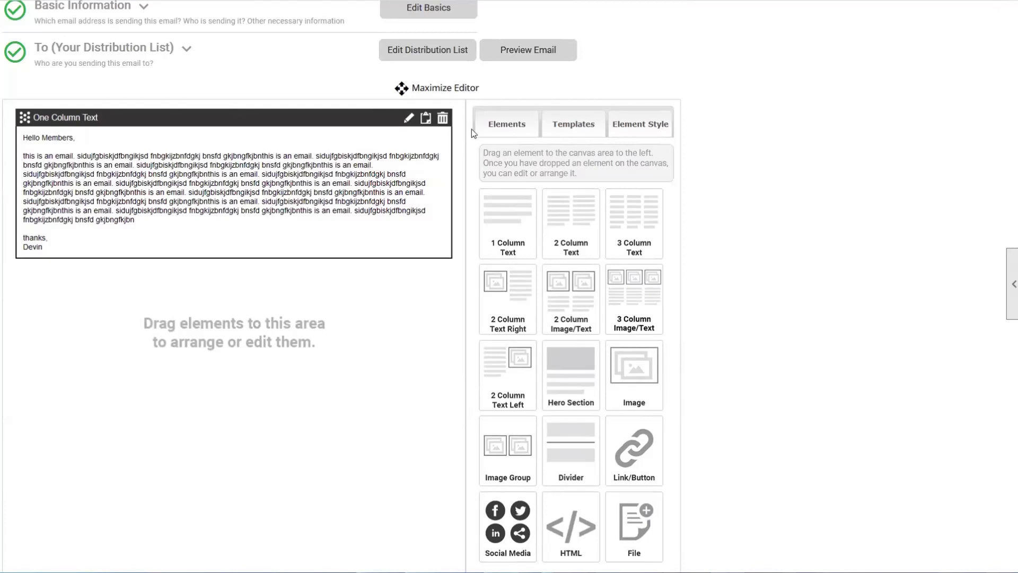
{"action": "left_click", "coordinate": [627, 129]}
- Pick a pale cyan (#c4fbfd) background colour for the One Column Text block
{"action": "left_click", "coordinate": [203, 161]}
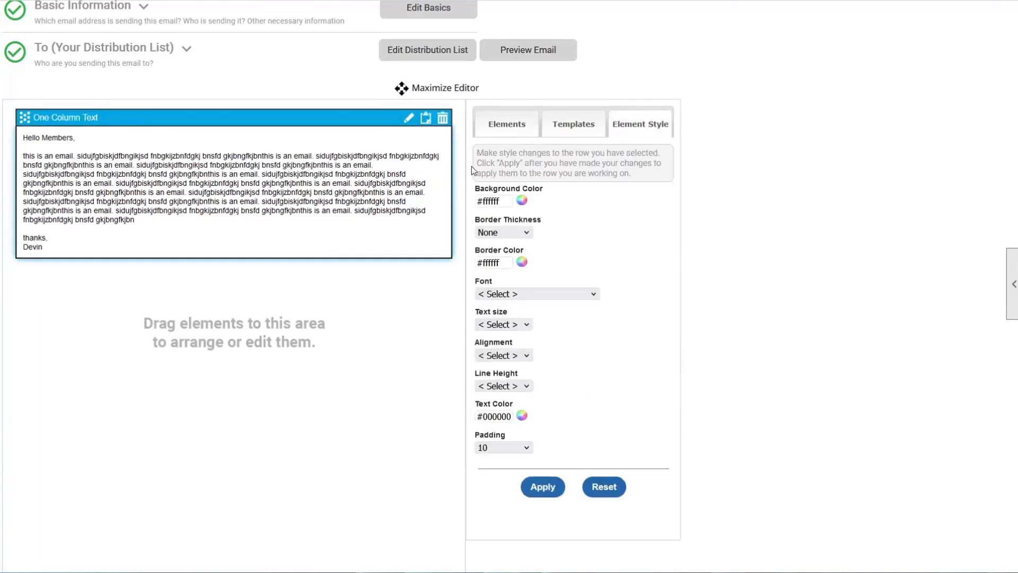
{"action": "left_click", "coordinate": [523, 203]}
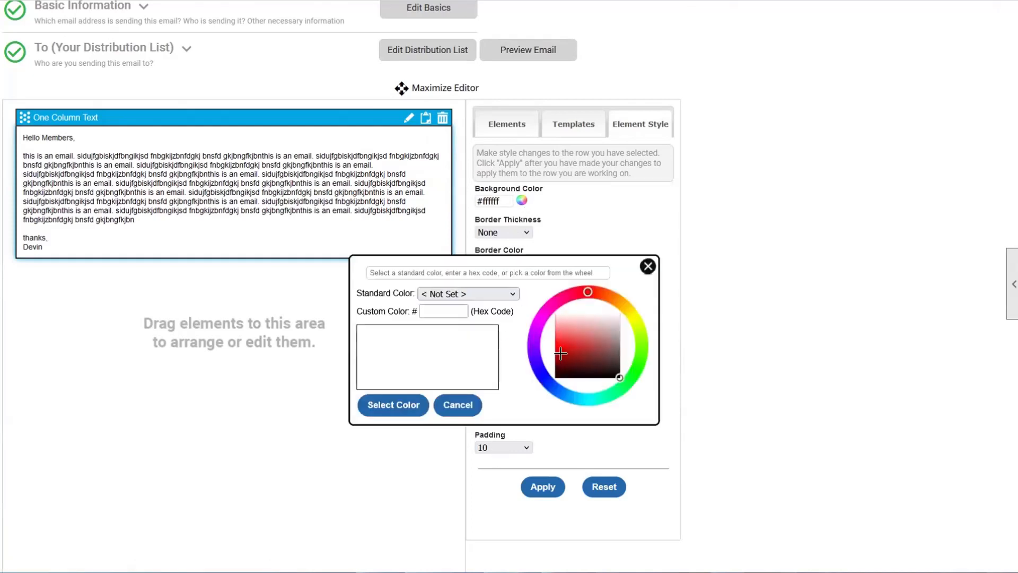
{"action": "left_click", "coordinate": [586, 399]}
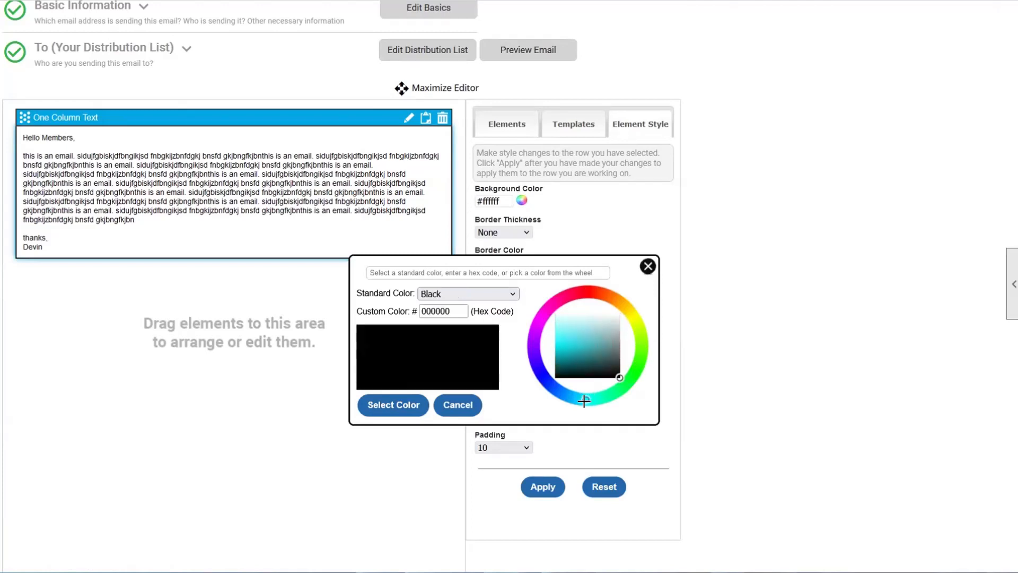
{"action": "left_click", "coordinate": [573, 340]}
{"action": "left_click", "coordinate": [557, 322]}
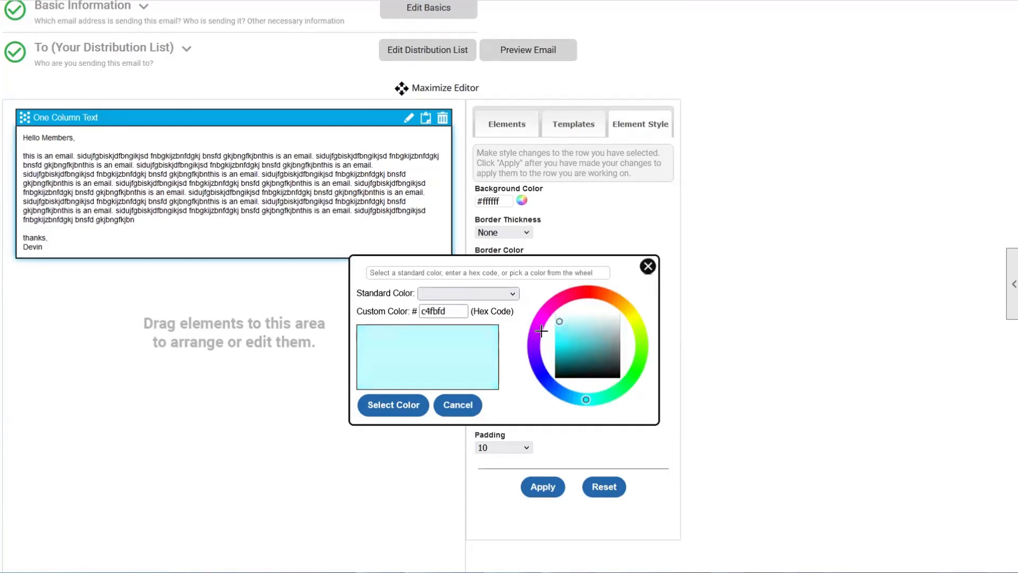
{"action": "left_click", "coordinate": [399, 395]}
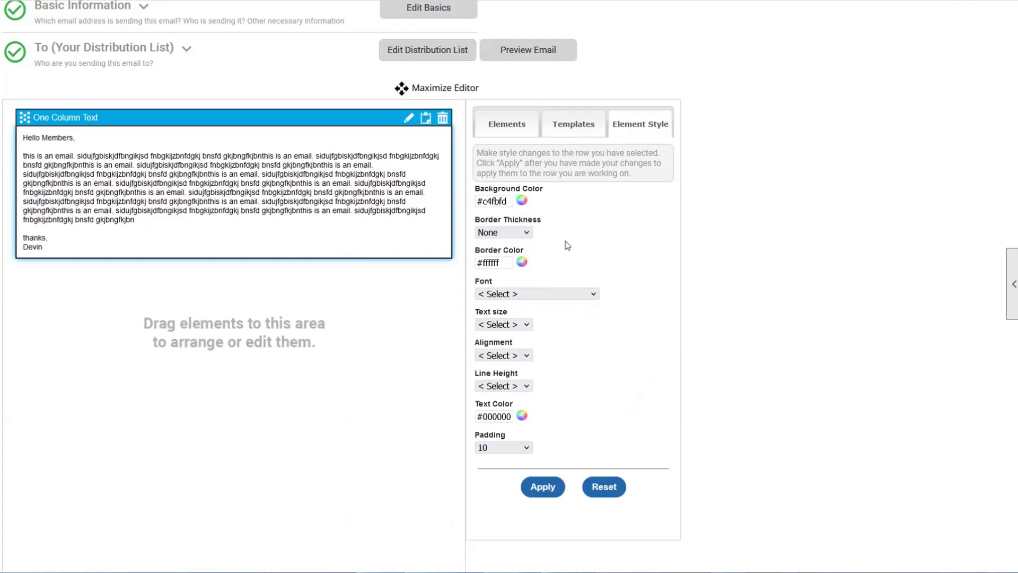
- Apply the cyan background and open the block's text for editing
{"action": "left_click", "coordinate": [547, 484]}
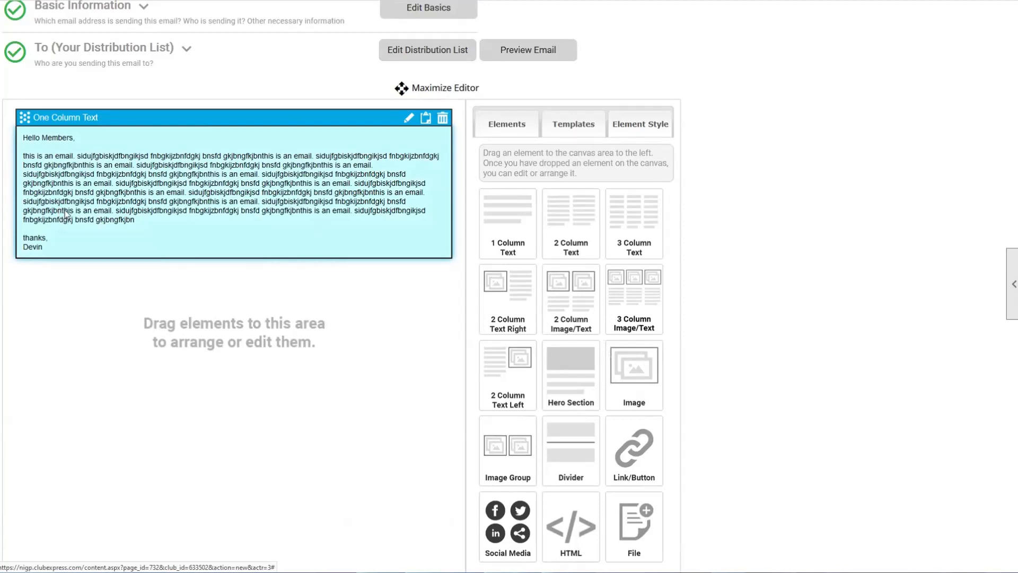
{"action": "left_click", "coordinate": [638, 128]}
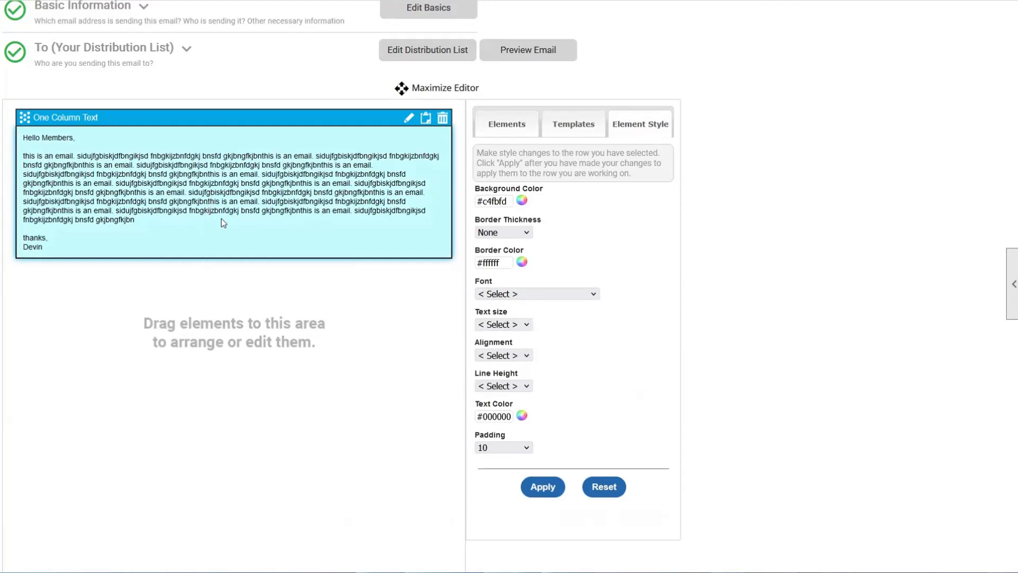
{"action": "left_click", "coordinate": [409, 119]}
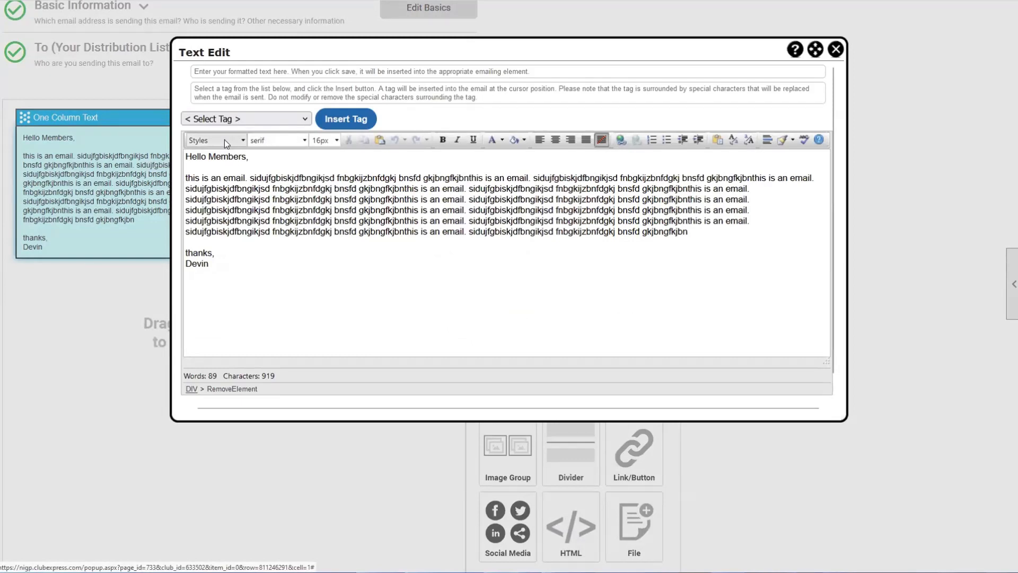
- Make the 'Hello Members,' greeting a Heading 2 and select the word 'email'
{"action": "triple_click", "coordinate": [192, 156]}
{"action": "left_click", "coordinate": [212, 141]}
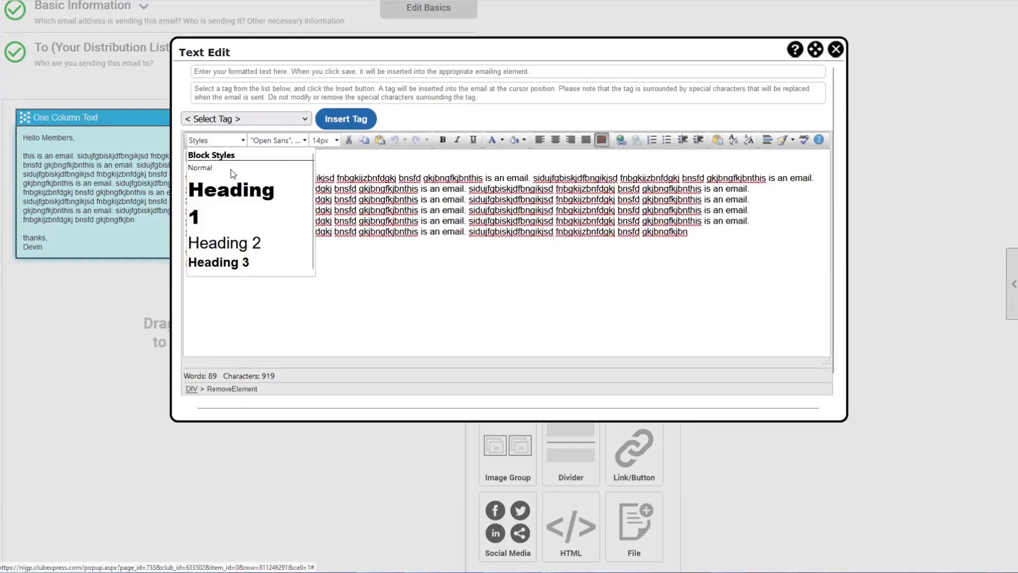
{"action": "left_click", "coordinate": [224, 243]}
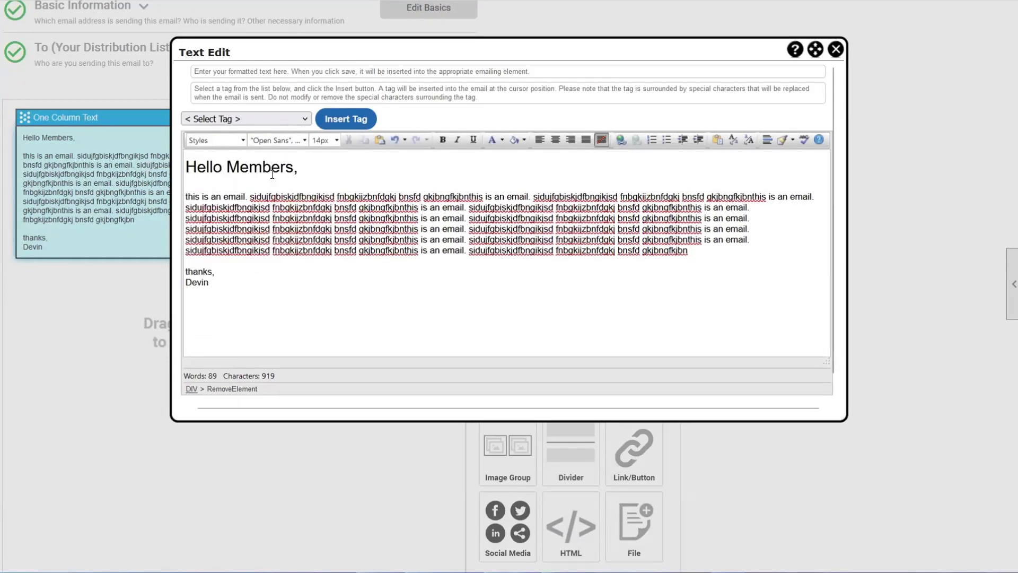
{"action": "left_click", "coordinate": [214, 140]}
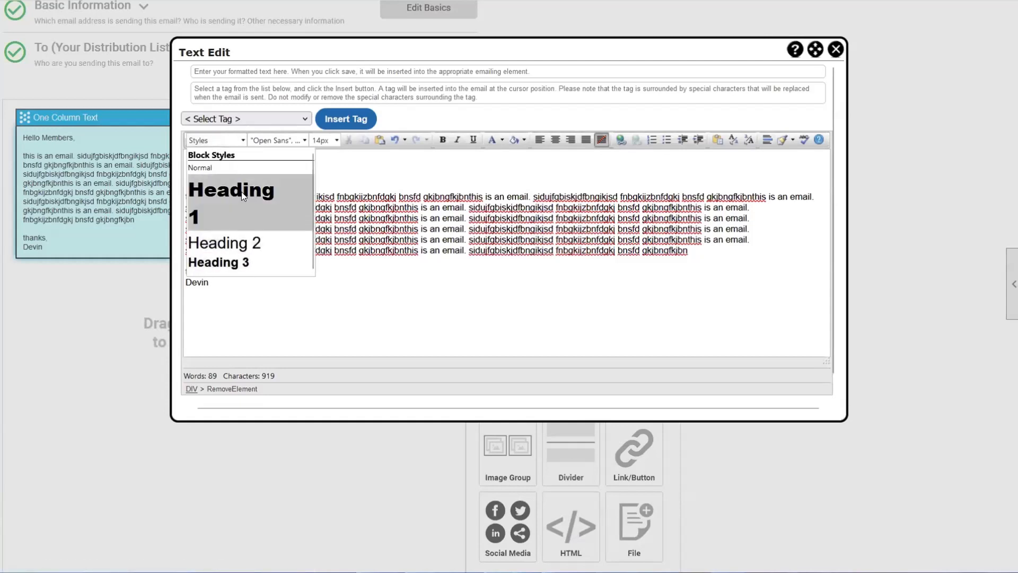
{"action": "left_click", "coordinate": [274, 239]}
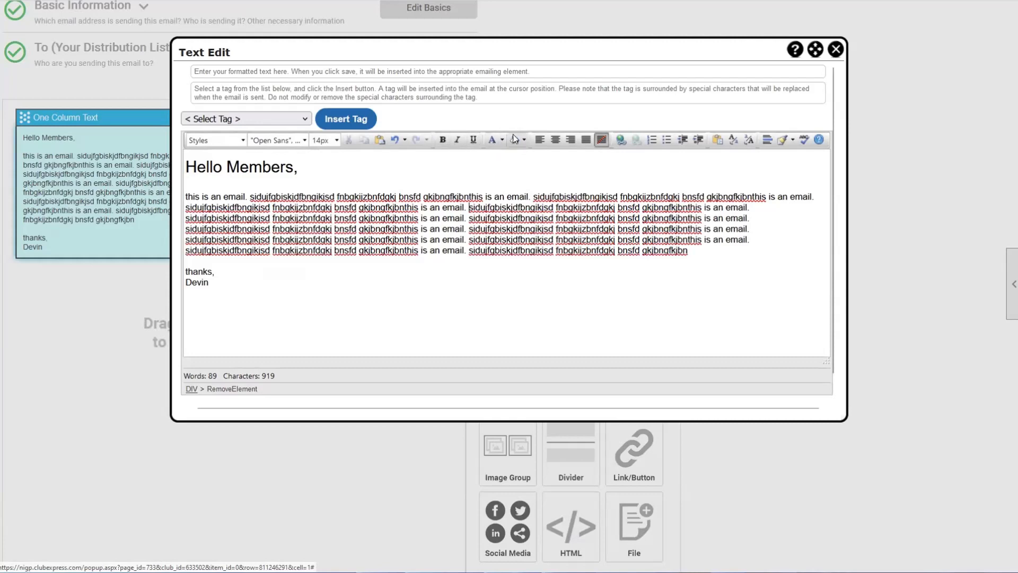
{"action": "left_click_drag", "start_coordinate": [392, 230], "coordinate": [479, 240]}
{"action": "left_click", "coordinate": [480, 240]}
{"action": "double_click", "coordinate": [517, 198]}
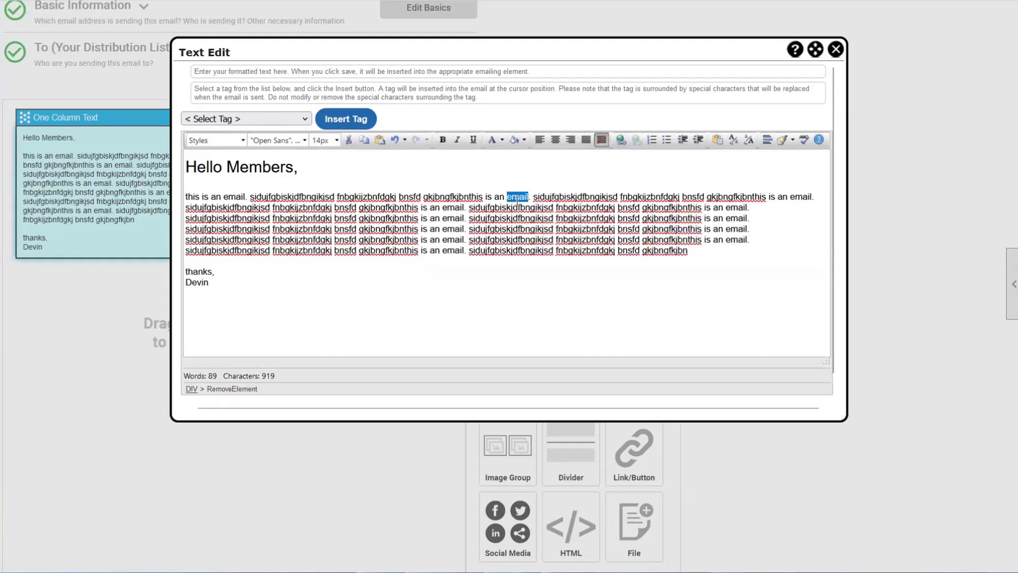
- Start a link on 'email' in the Build a Link dialog and set Link Type to External Page
{"action": "left_click", "coordinate": [620, 141]}
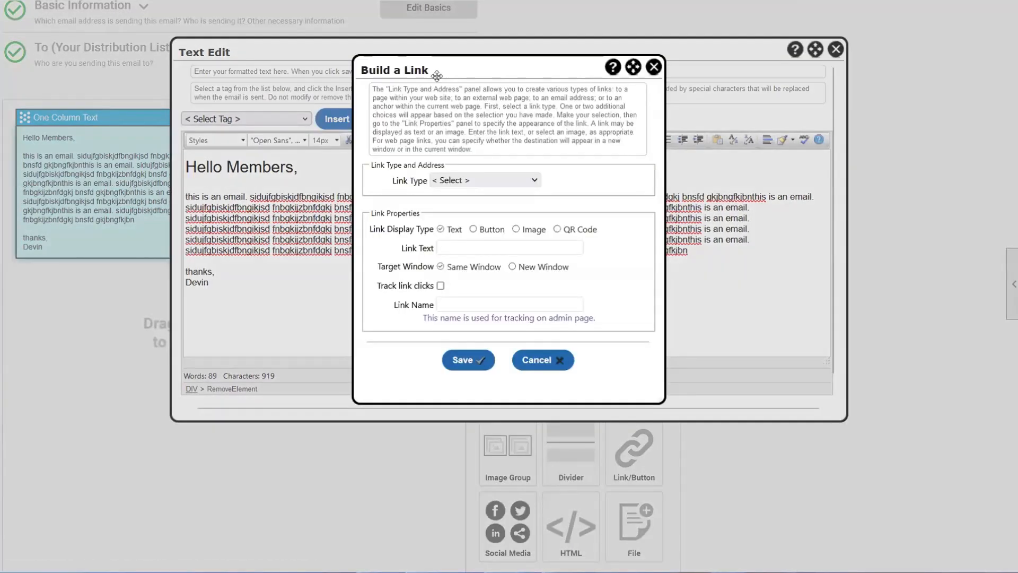
{"action": "left_click_drag", "start_coordinate": [446, 74], "coordinate": [468, 169]}
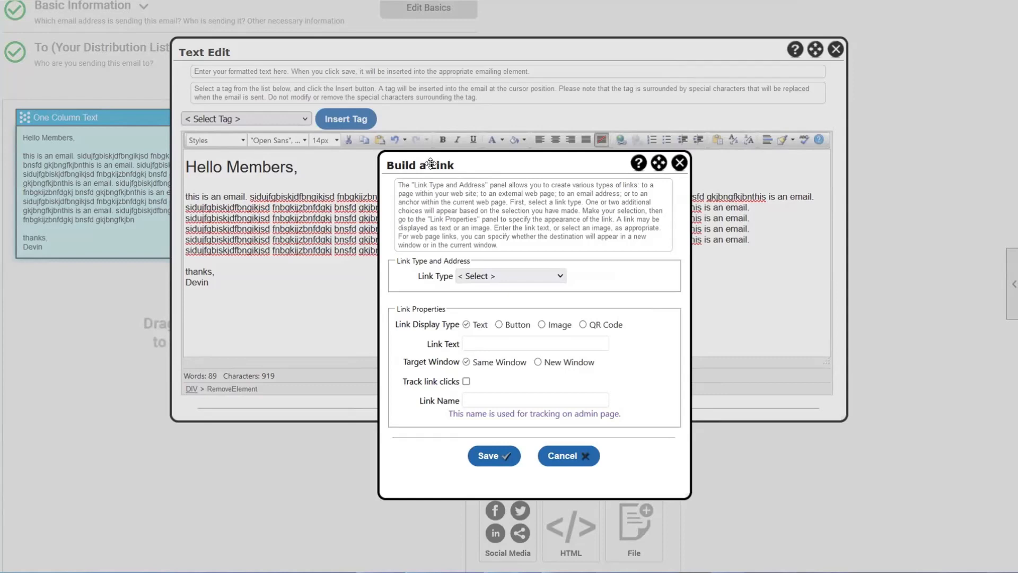
{"action": "left_click_drag", "start_coordinate": [431, 163], "coordinate": [450, 131]}
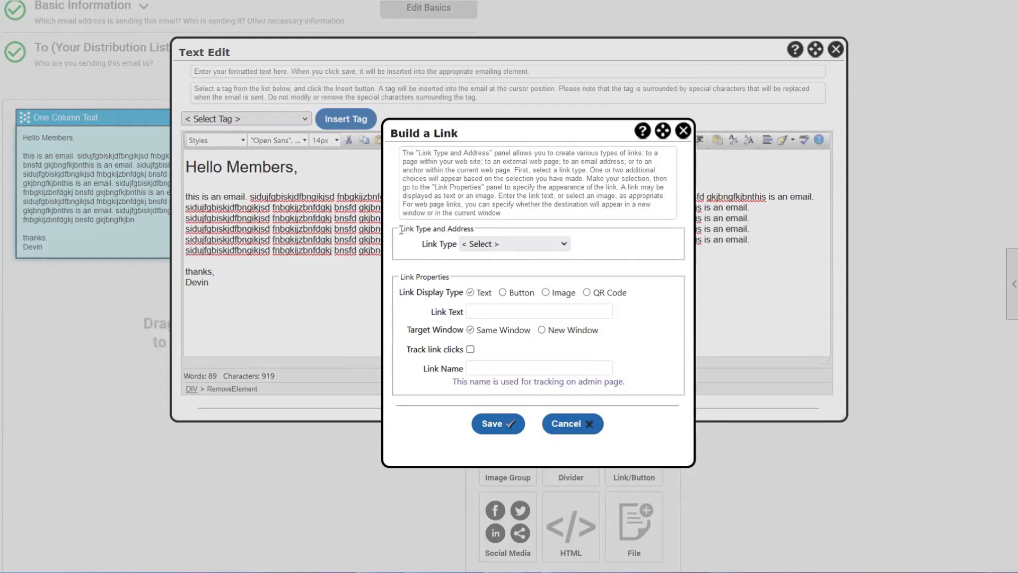
{"action": "left_click_drag", "start_coordinate": [400, 229], "coordinate": [475, 227]}
{"action": "left_click", "coordinate": [476, 228]}
{"action": "left_click_drag", "start_coordinate": [401, 277], "coordinate": [450, 281]}
{"action": "left_click", "coordinate": [452, 282]}
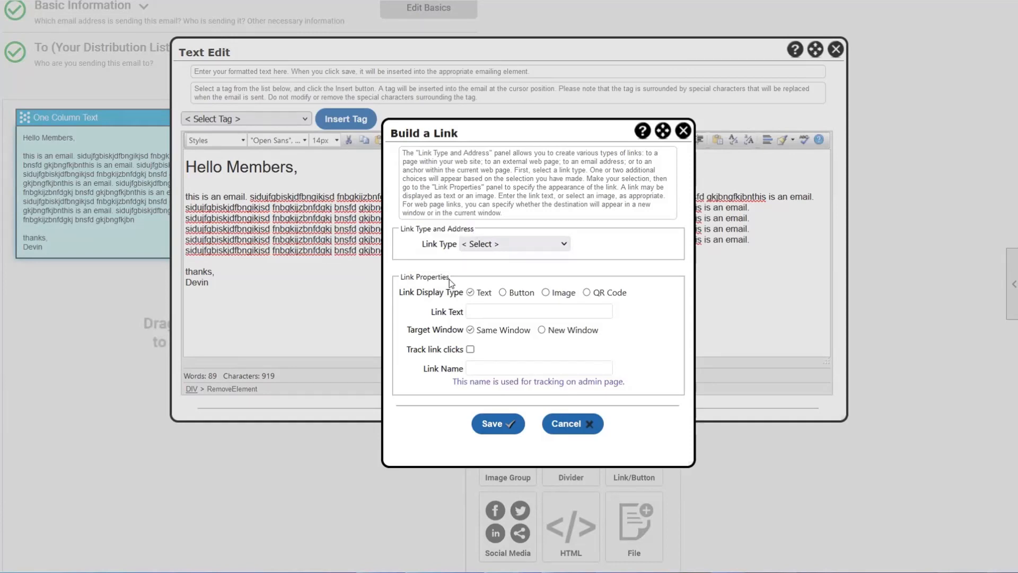
{"action": "left_click", "coordinate": [487, 245]}
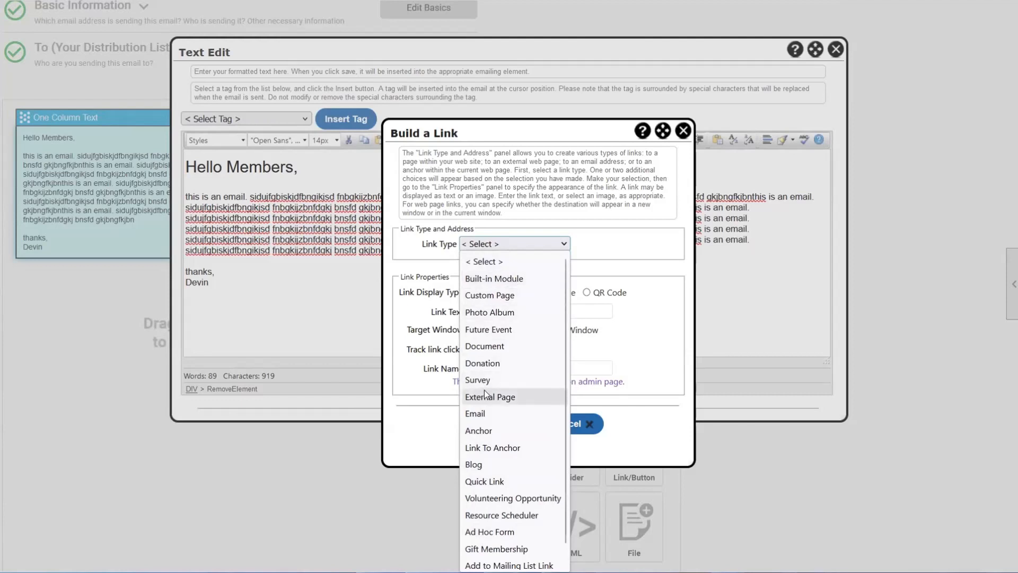
{"action": "left_click", "coordinate": [527, 404]}
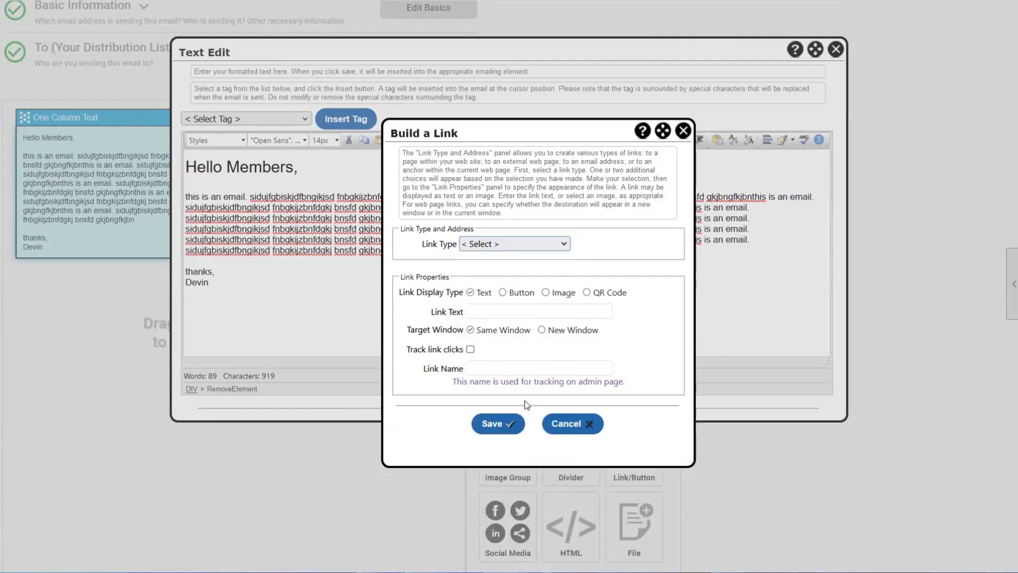
- Point the link to google.com, check the auto-filled link text, and show it as a Button
{"action": "left_click", "coordinate": [509, 253]}
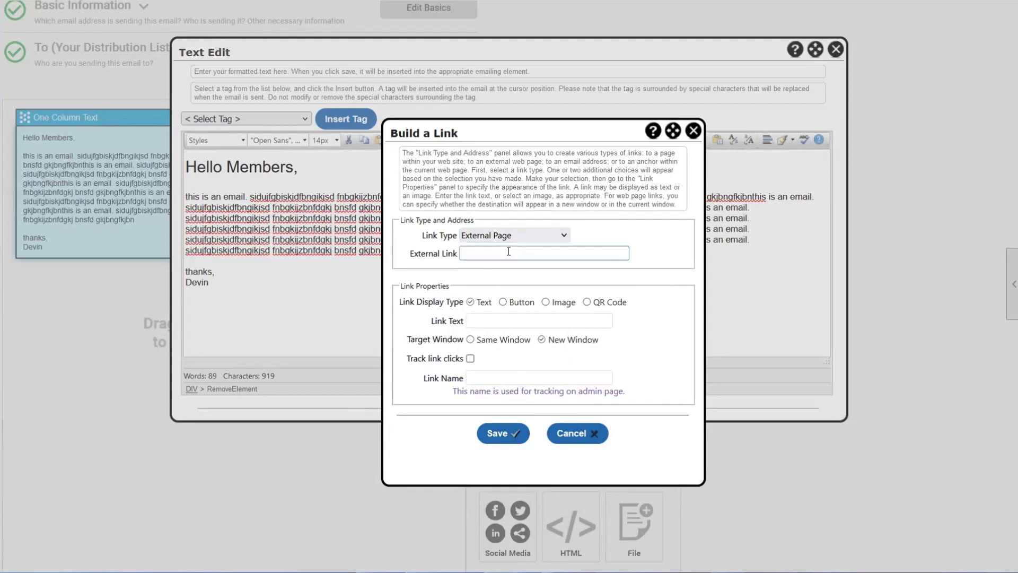
{"action": "type", "text": "google.com"}
{"action": "left_click_drag", "start_coordinate": [400, 285], "coordinate": [441, 285]}
{"action": "left_click", "coordinate": [442, 285]}
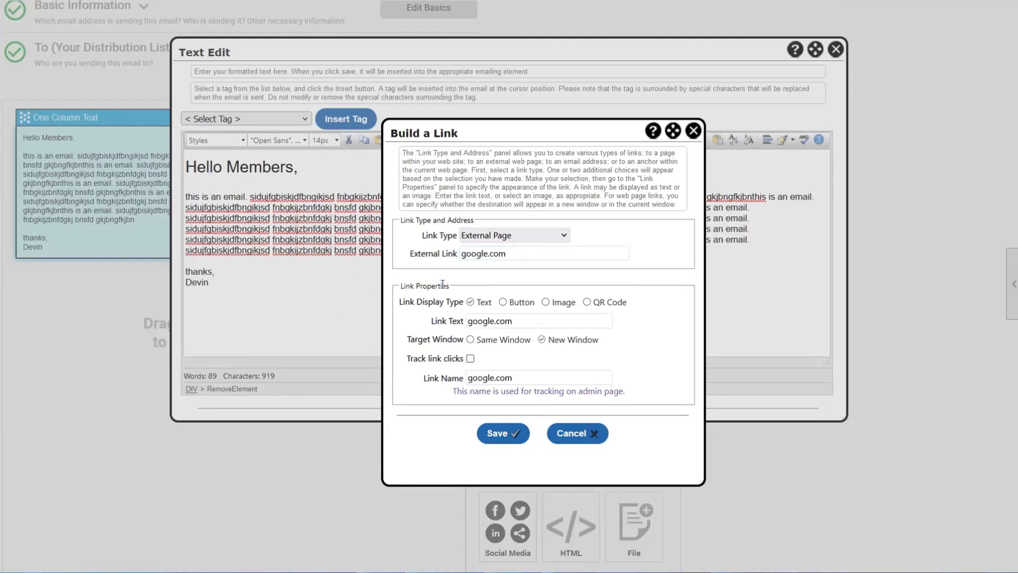
{"action": "left_click_drag", "start_coordinate": [514, 319], "coordinate": [445, 325]}
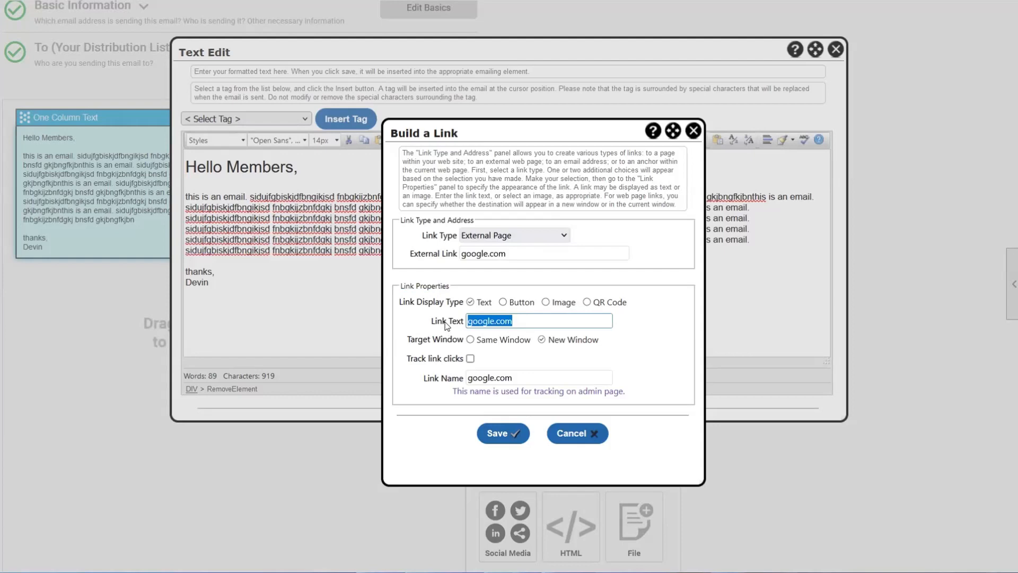
{"action": "left_click", "coordinate": [545, 322]}
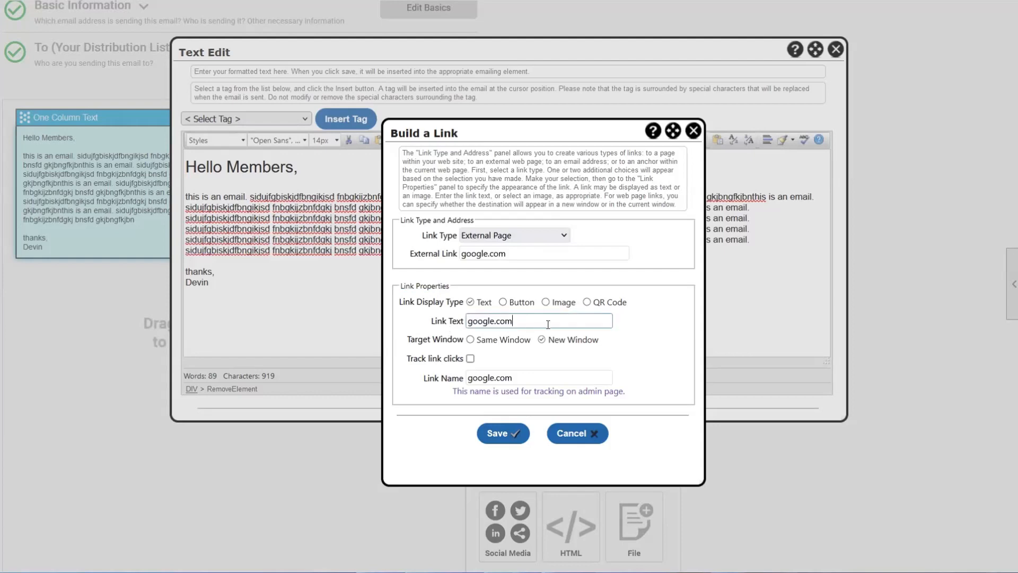
{"action": "left_click", "coordinate": [502, 302]}
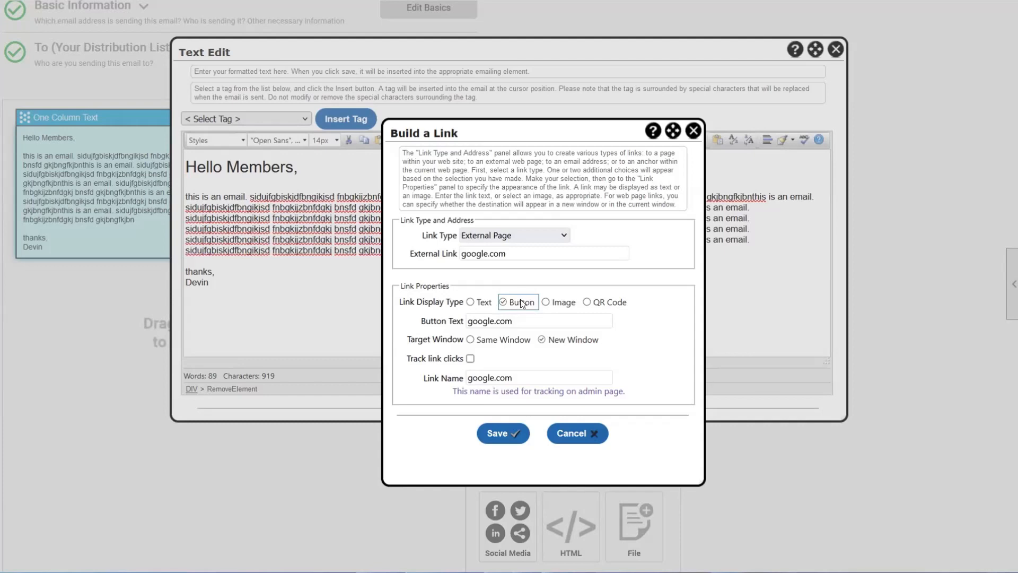
- Try the Image display type and browse library images, then set the link back to plain Text
{"action": "left_click", "coordinate": [471, 303]}
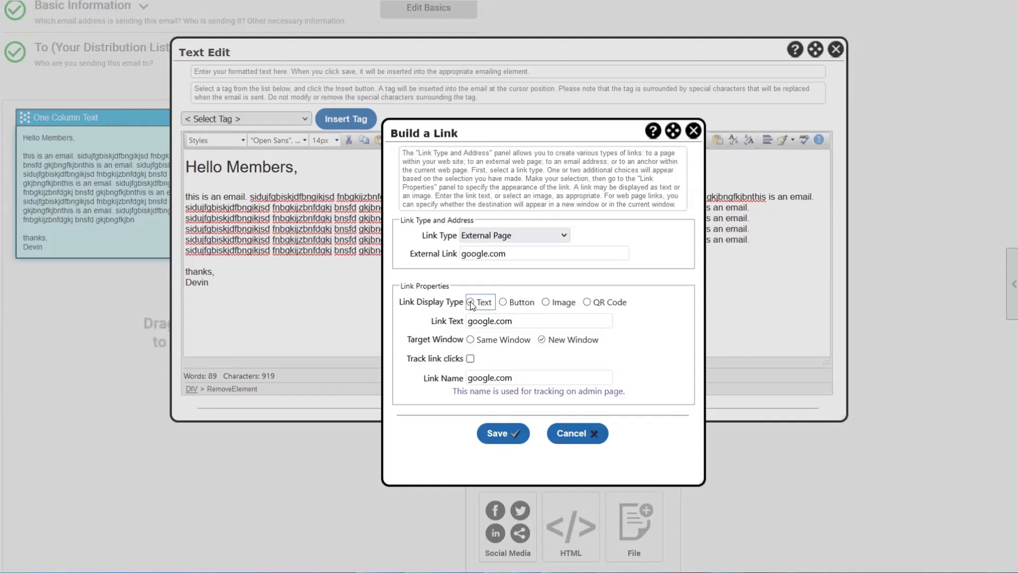
{"action": "left_click", "coordinate": [546, 303]}
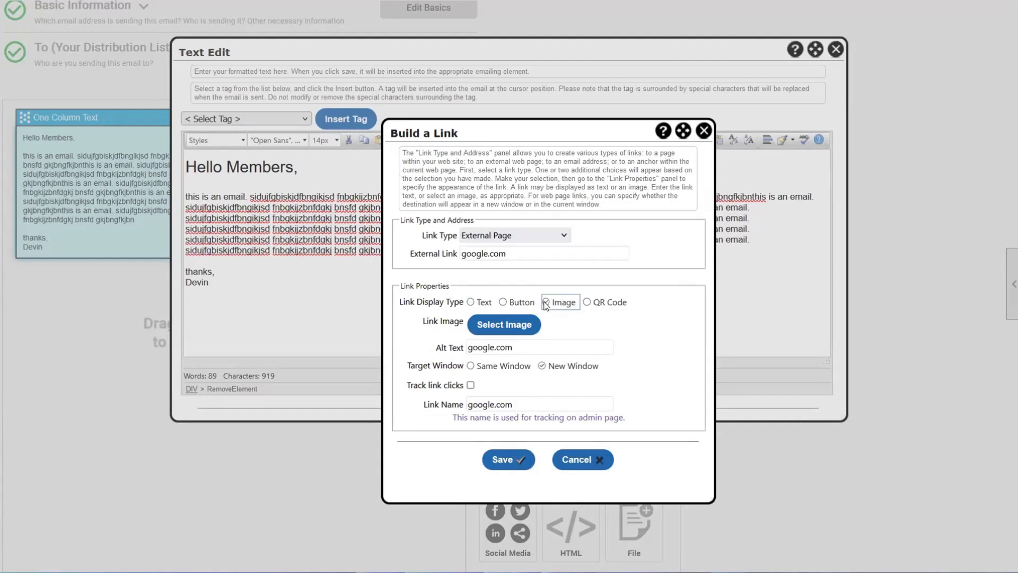
{"action": "left_click", "coordinate": [505, 324]}
{"action": "left_click", "coordinate": [648, 139]}
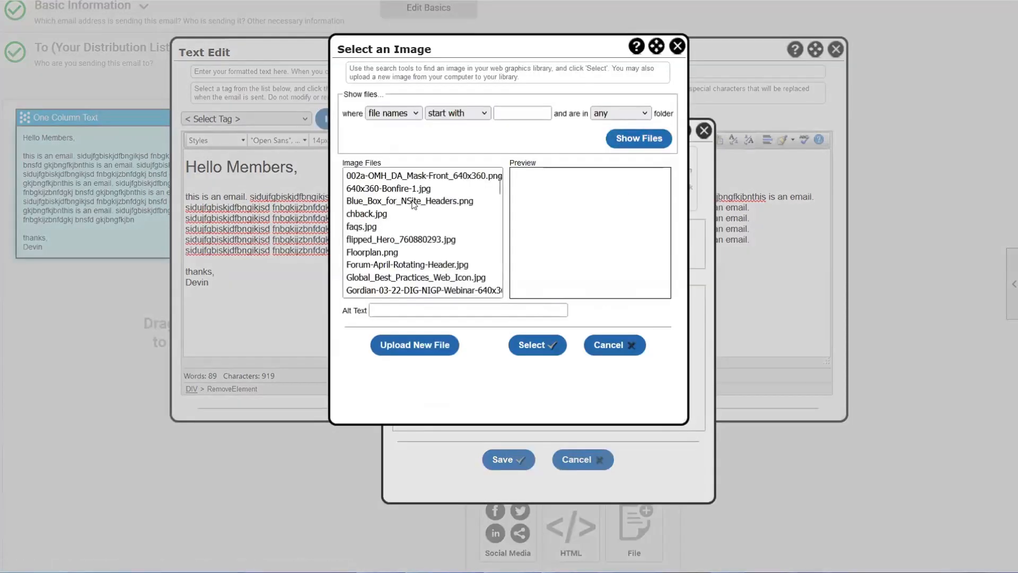
{"action": "left_click", "coordinate": [414, 204]}
{"action": "left_click", "coordinate": [415, 214]}
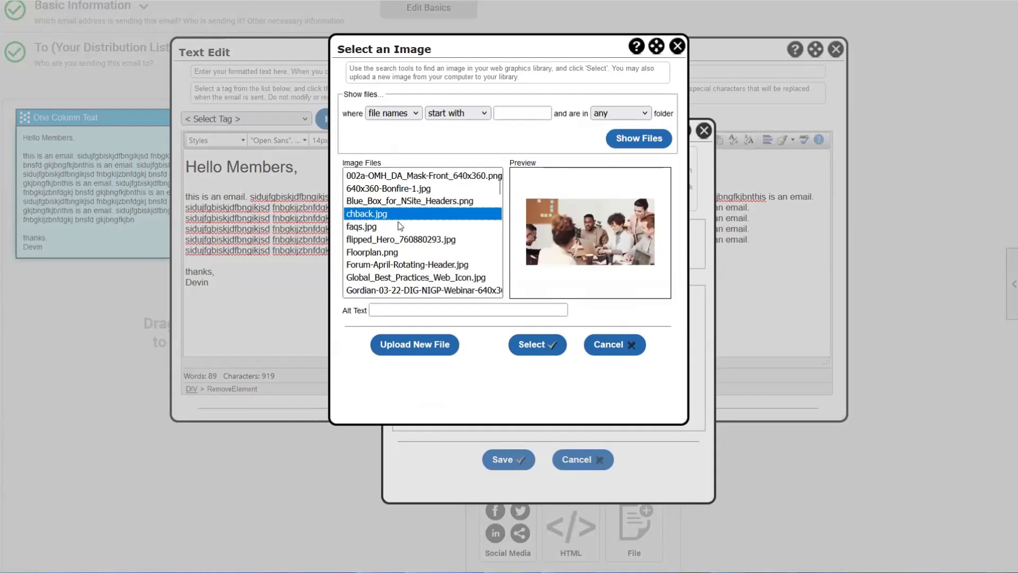
{"action": "left_click", "coordinate": [400, 227]}
{"action": "left_click", "coordinate": [398, 238]}
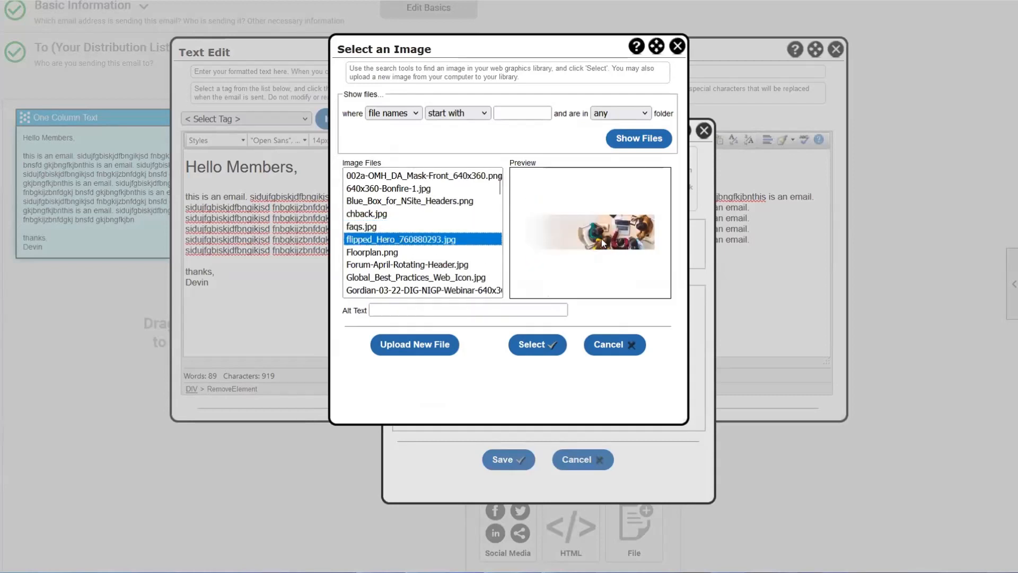
{"action": "left_click", "coordinate": [610, 344]}
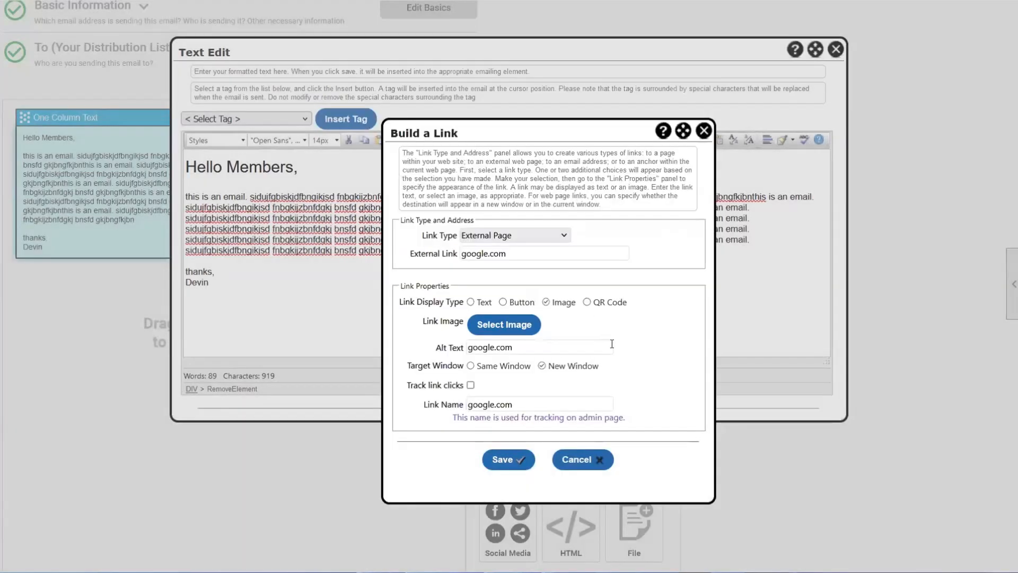
{"action": "left_click", "coordinate": [470, 303]}
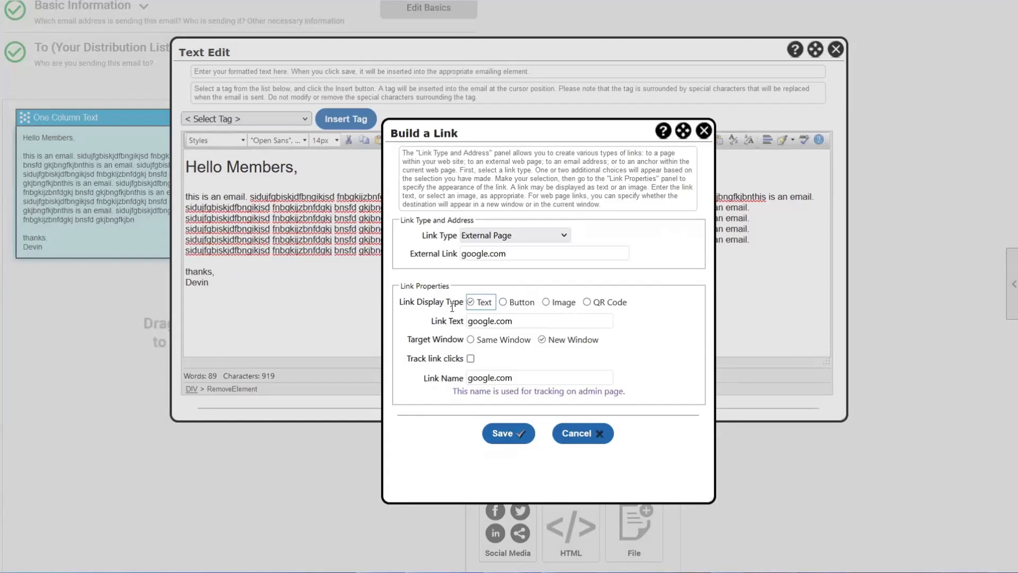
- Keep the google.com link opening in a new window, turn on click tracking, and insert it
{"action": "left_click", "coordinate": [601, 339]}
{"action": "left_click_drag", "start_coordinate": [602, 340], "coordinate": [480, 349]}
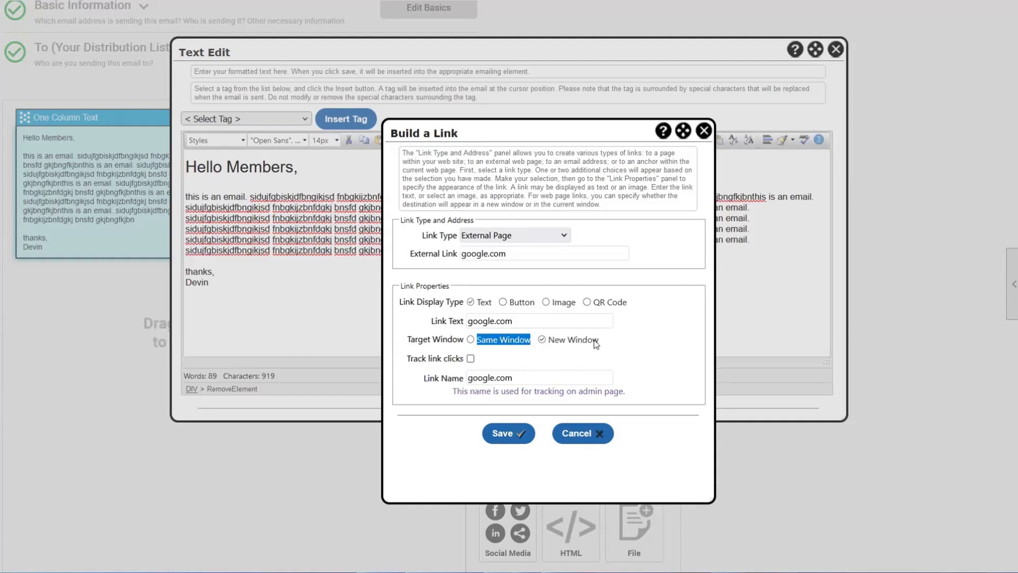
{"action": "left_click", "coordinate": [575, 343]}
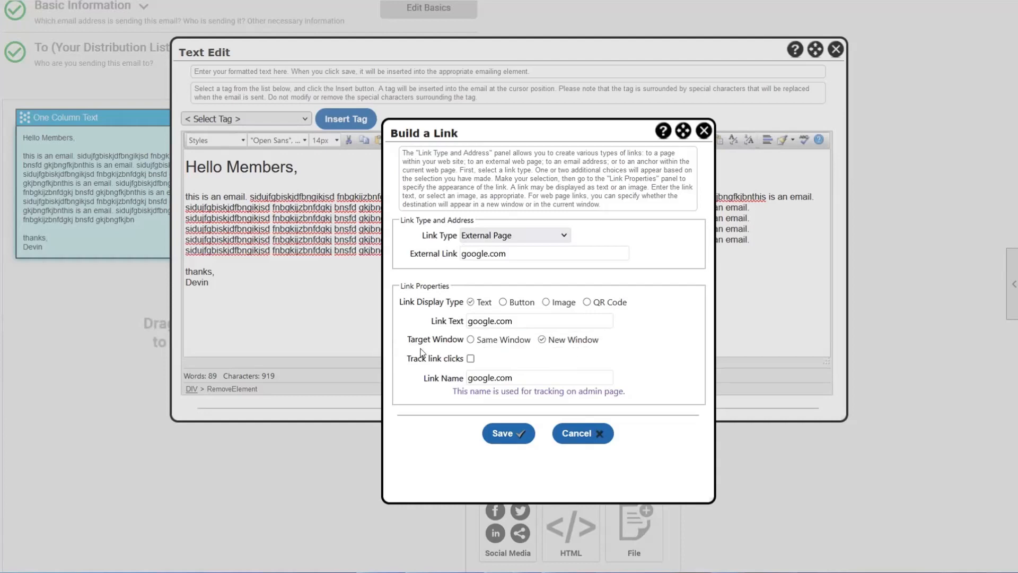
{"action": "left_click", "coordinate": [444, 361]}
{"action": "left_click", "coordinate": [500, 439]}
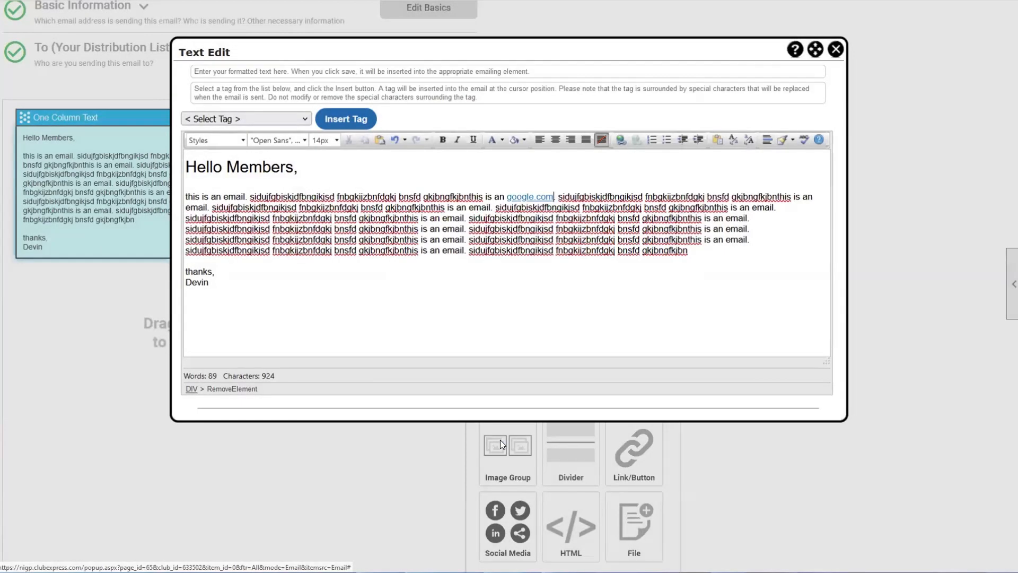
- Check the new link in the first paragraph and save the text block
{"action": "left_click_drag", "start_coordinate": [485, 197], "coordinate": [558, 196]}
{"action": "left_click", "coordinate": [559, 196]}
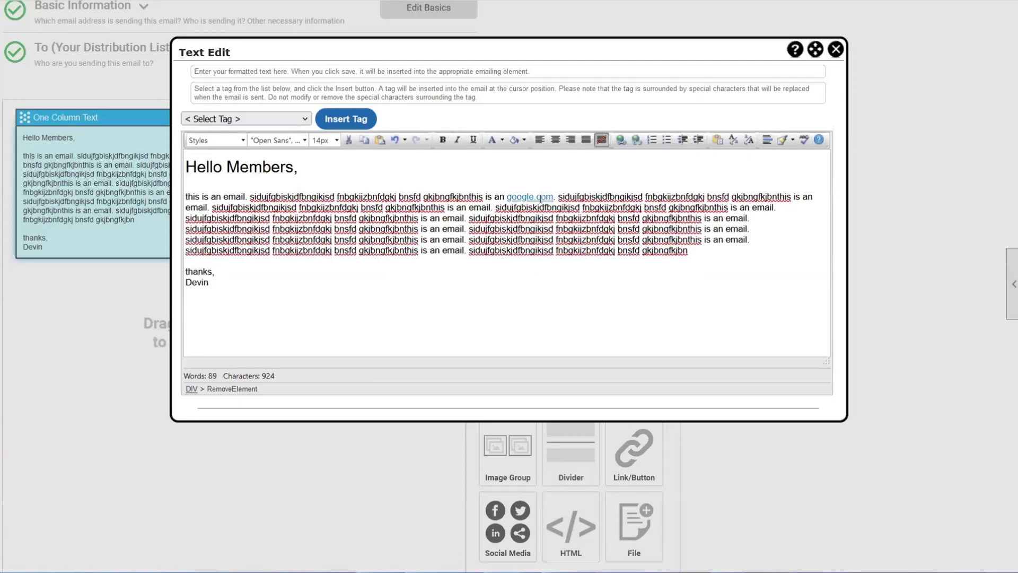
{"action": "scroll", "coordinate": [393, 336], "scroll_direction": "down", "scroll_amount": 2}
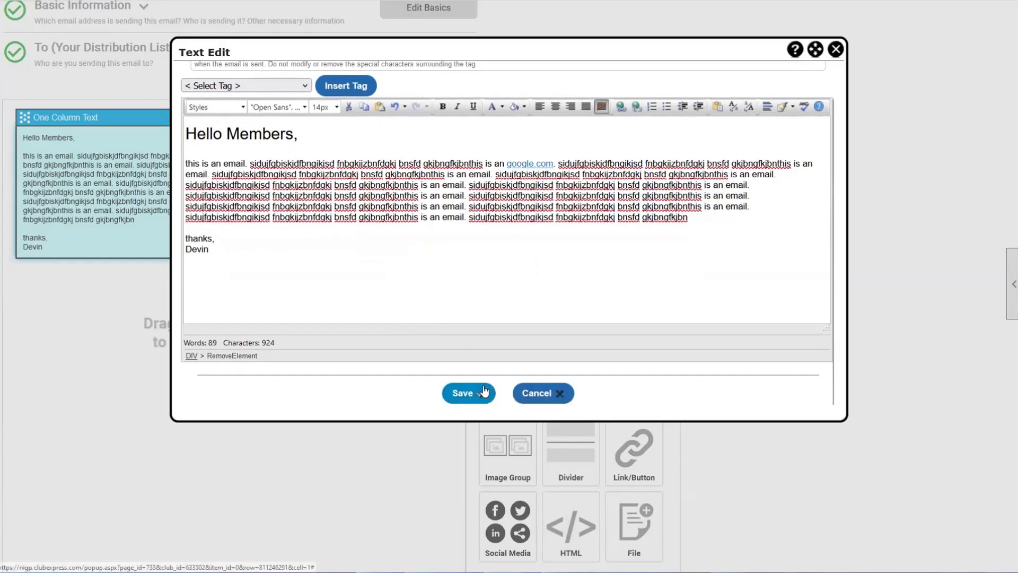
{"action": "left_click", "coordinate": [479, 389]}
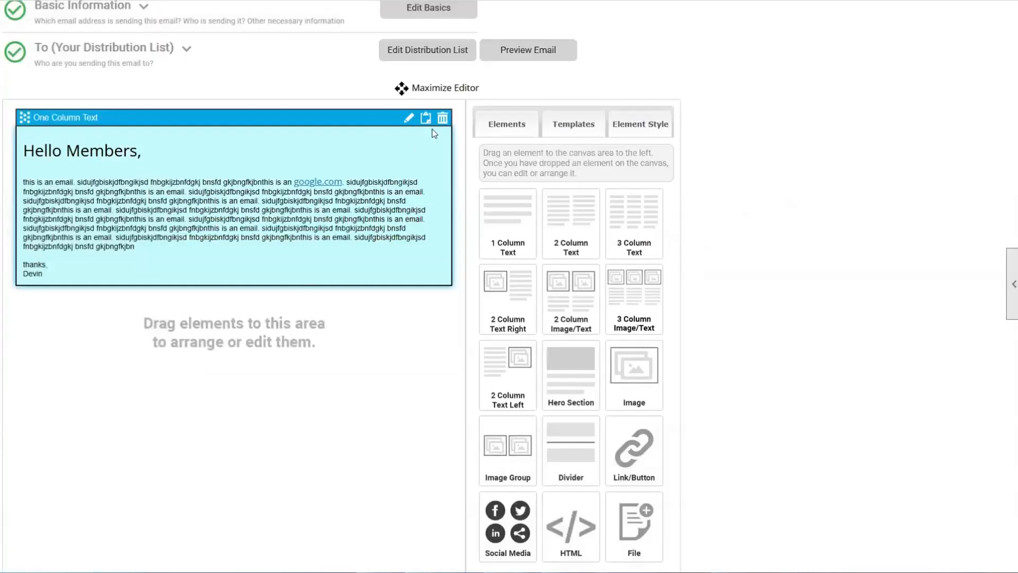
- Edit the text block and delete 'Members' from the 'Hello Members,' greeting
{"action": "left_click", "coordinate": [410, 118]}
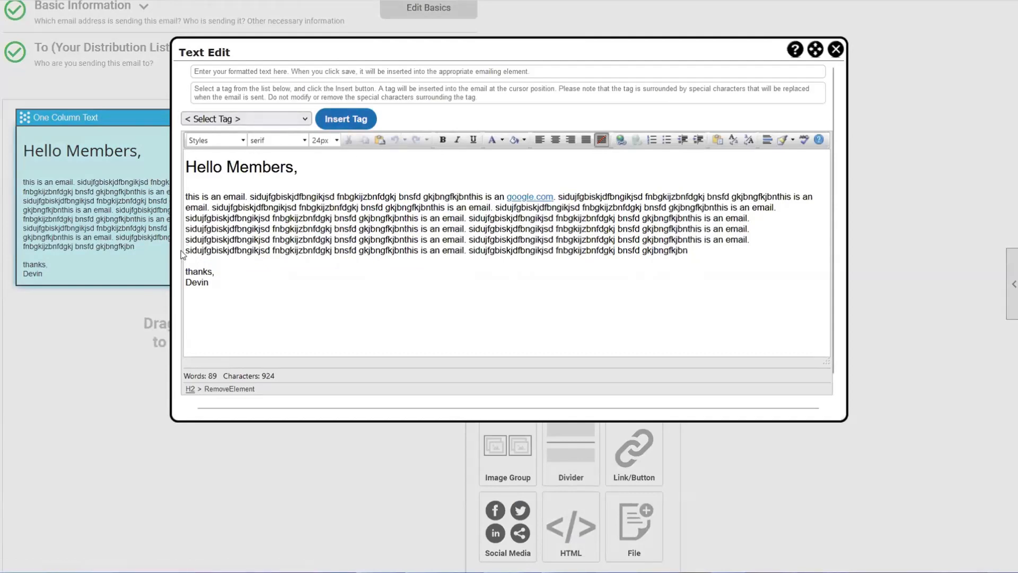
{"action": "scroll", "coordinate": [124, 239], "scroll_direction": "up", "scroll_amount": 1}
{"action": "scroll", "coordinate": [124, 240], "scroll_direction": "up", "scroll_amount": 1}
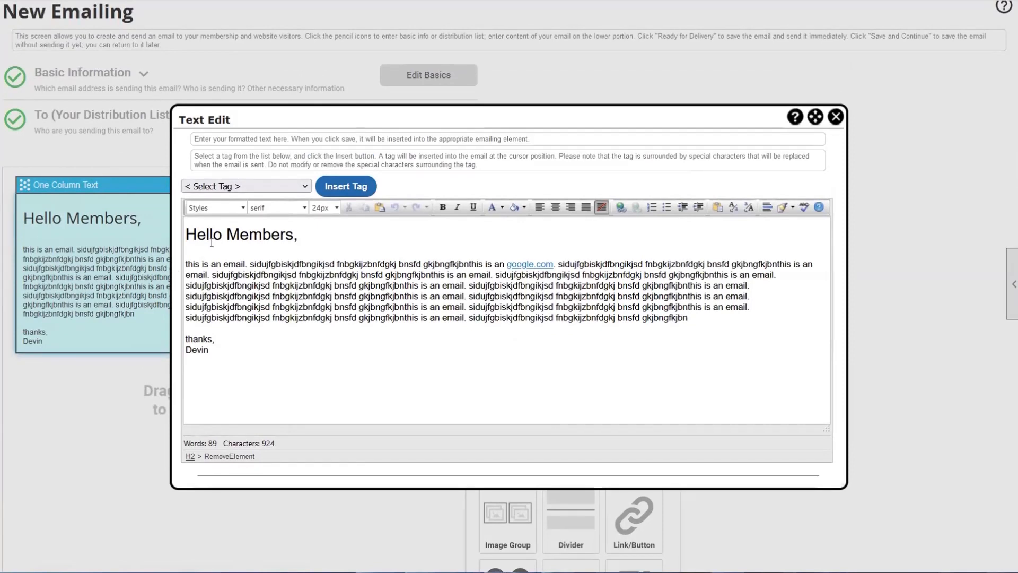
{"action": "left_click_drag", "start_coordinate": [229, 234], "coordinate": [290, 235]}
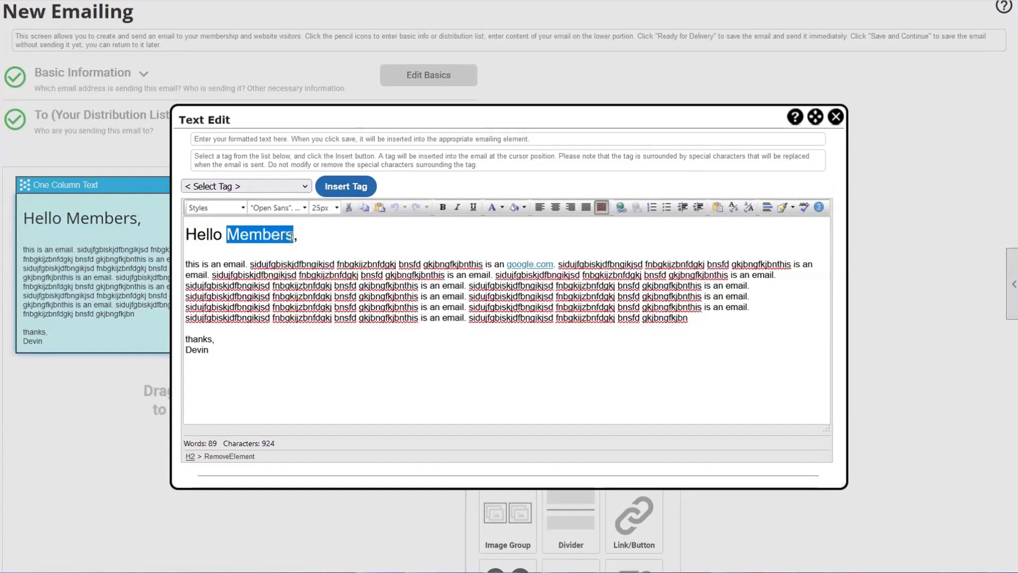
{"action": "key", "text": "BackSpace"}
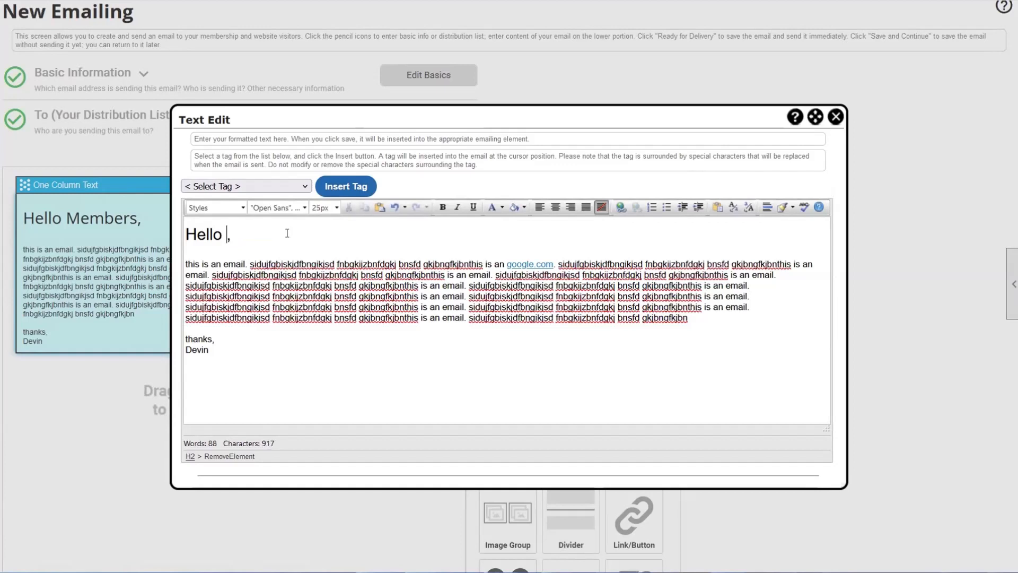
- Insert the First Name merge tag right after 'Hello' in the greeting
{"action": "left_click", "coordinate": [246, 189]}
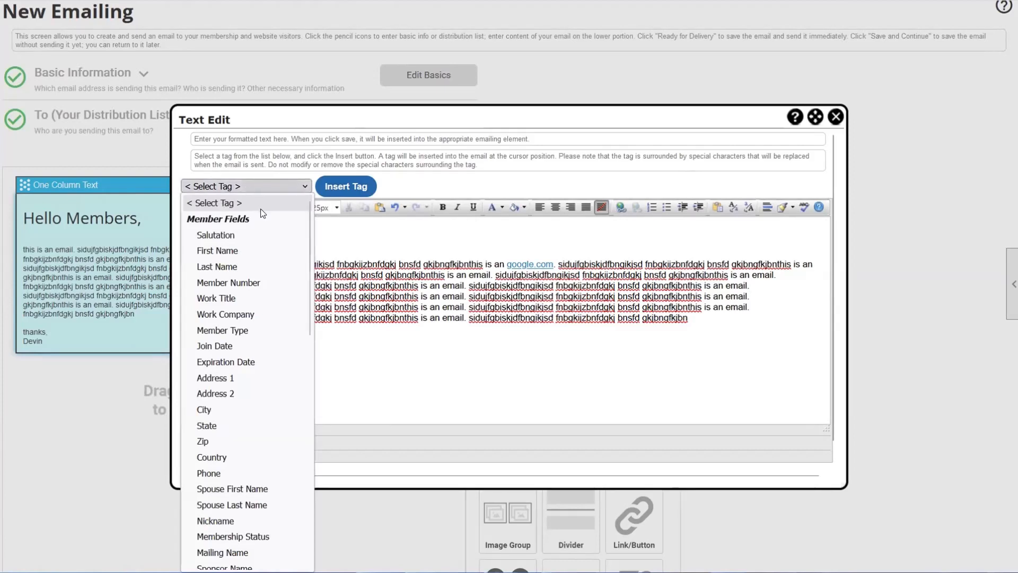
{"action": "left_click", "coordinate": [243, 250]}
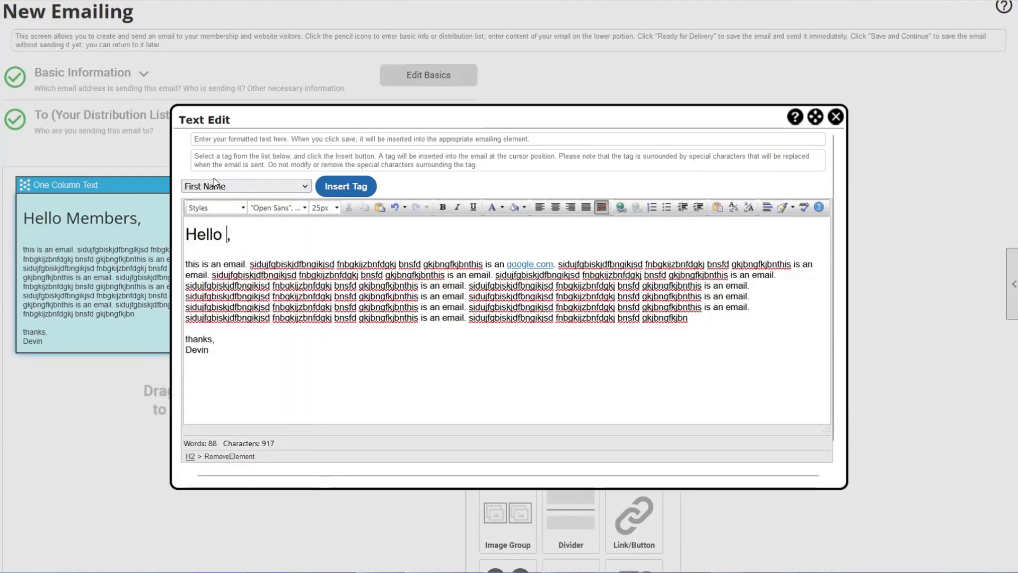
{"action": "left_click", "coordinate": [229, 236]}
{"action": "key", "text": "BackSpace"}
{"action": "left_click", "coordinate": [343, 187]}
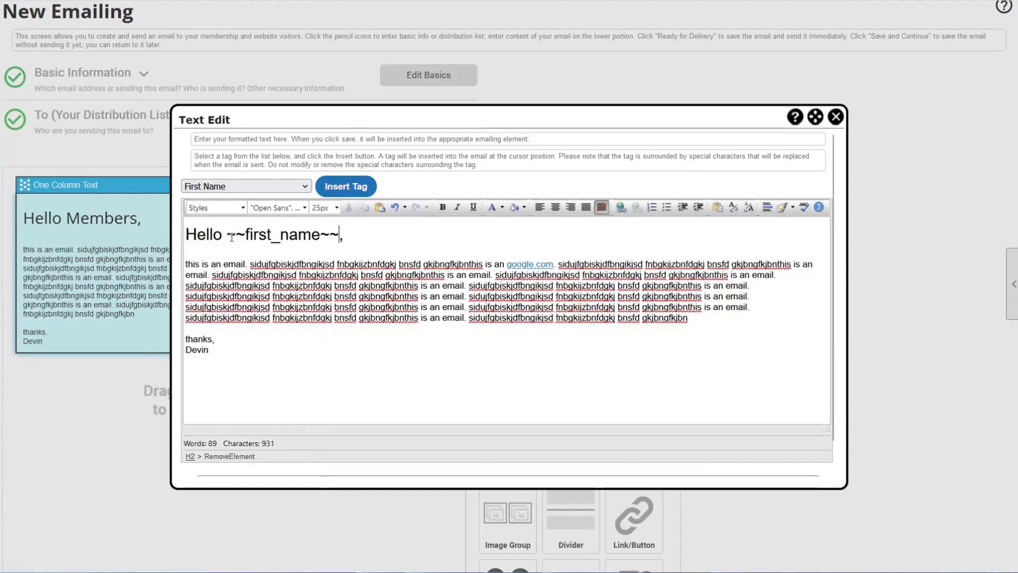
- Check the ~~first_name~~ tag in the greeting and save the text block
{"action": "left_click_drag", "start_coordinate": [227, 236], "coordinate": [300, 252]}
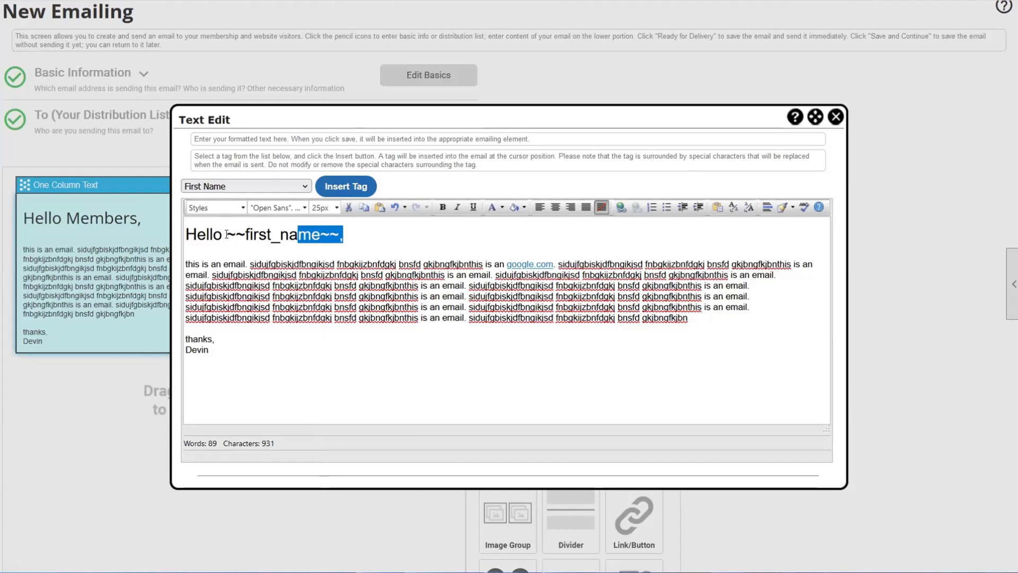
{"action": "left_click_drag", "start_coordinate": [227, 234], "coordinate": [339, 234]}
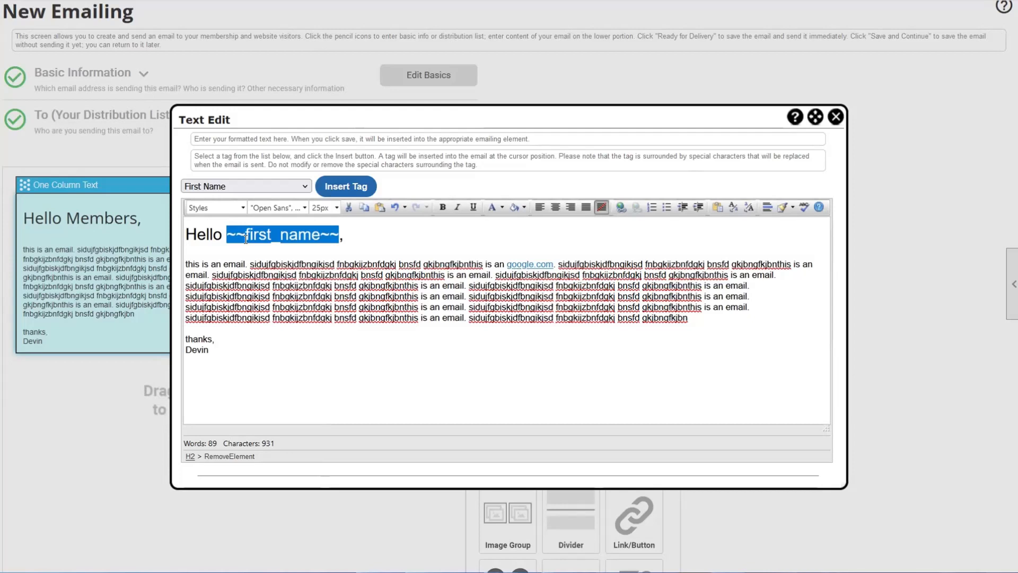
{"action": "left_click", "coordinate": [436, 338]}
{"action": "scroll", "coordinate": [504, 371], "scroll_direction": "down", "scroll_amount": 1}
{"action": "left_click", "coordinate": [460, 461]}
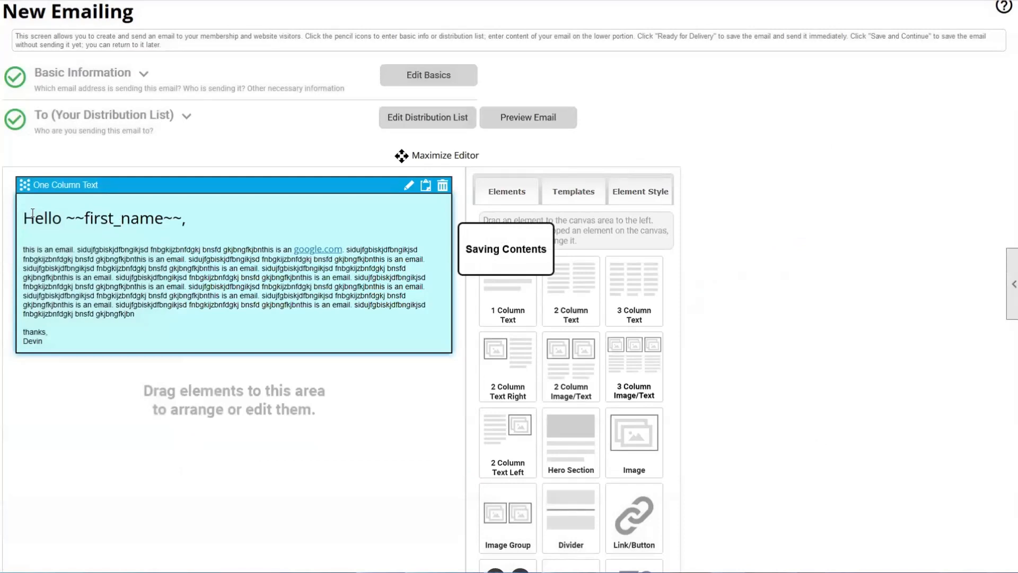
- Insert the Expiration Date merge tag after 'this is' in the body's first sentence
{"action": "left_click", "coordinate": [408, 187]}
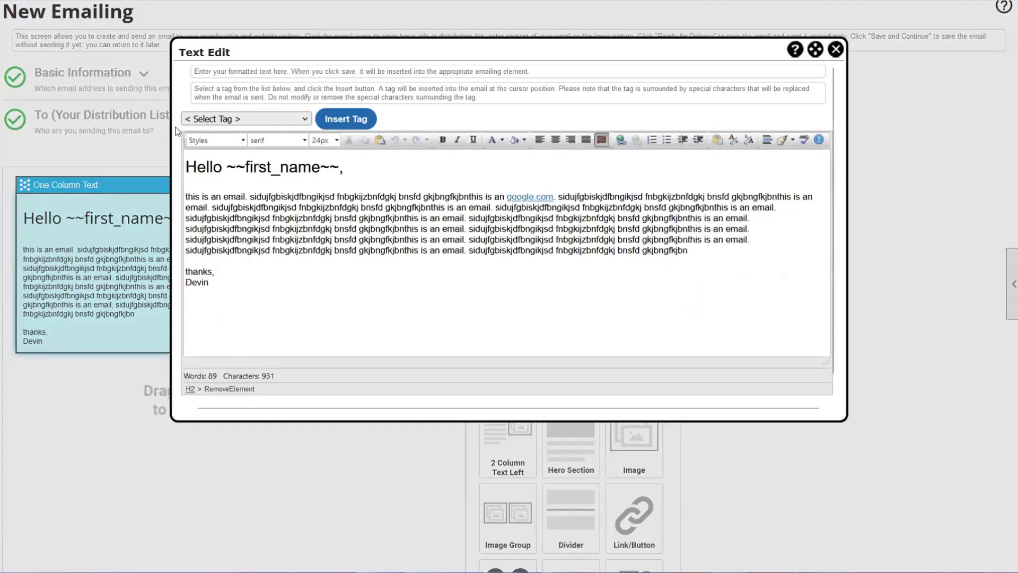
{"action": "left_click", "coordinate": [259, 119]}
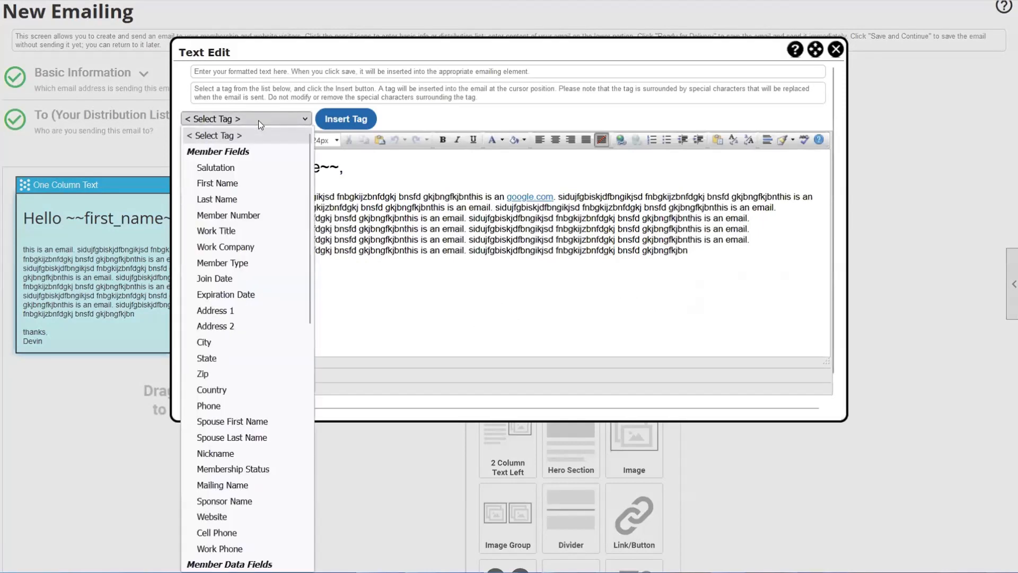
{"action": "left_click", "coordinate": [272, 292]}
{"action": "left_click", "coordinate": [207, 199]}
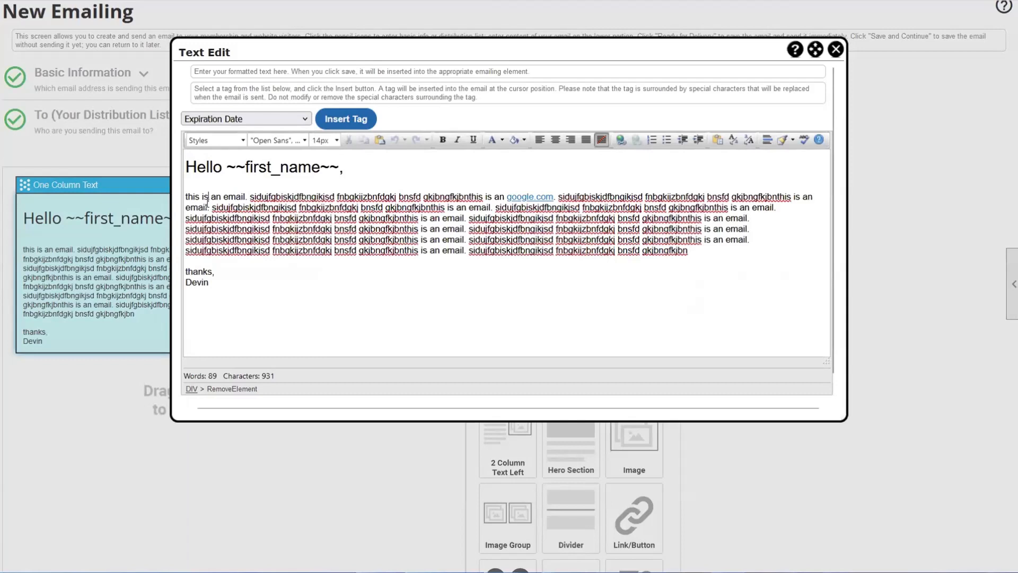
{"action": "left_click", "coordinate": [363, 120]}
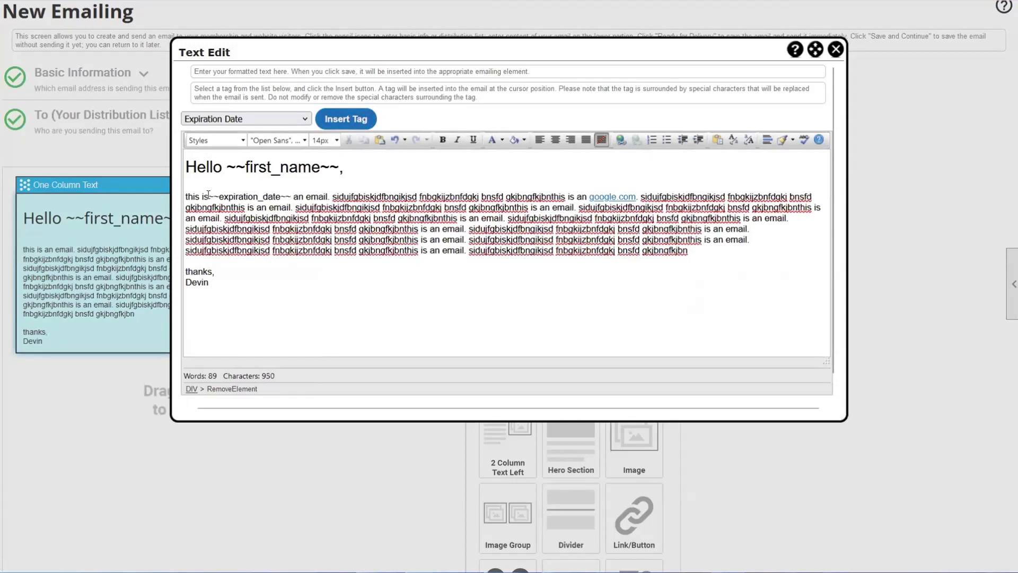
{"action": "left_click_drag", "start_coordinate": [208, 197], "coordinate": [297, 197]}
- Close the reopened tag list without changes and save the text block
{"action": "left_click", "coordinate": [294, 119]}
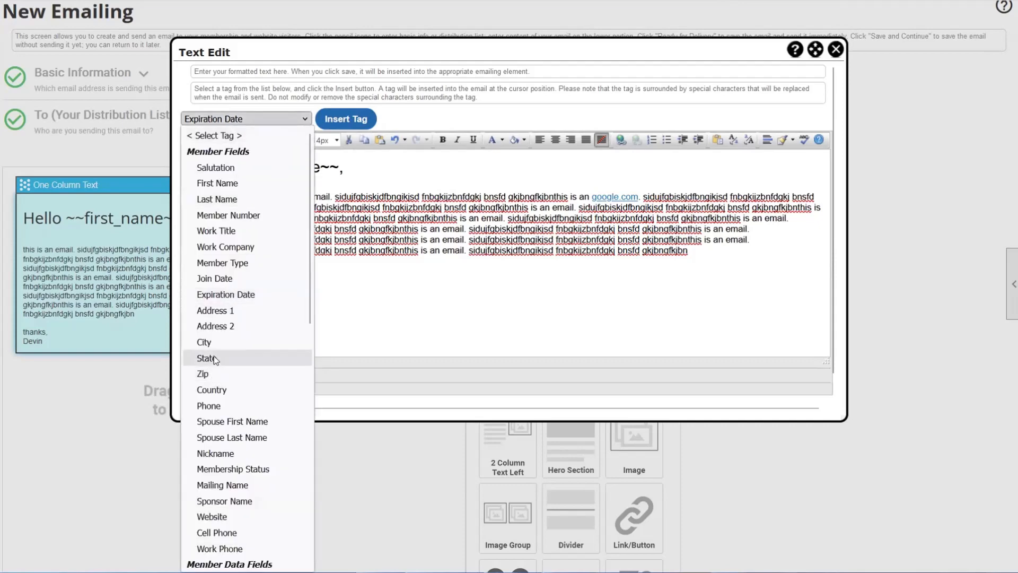
{"action": "scroll", "coordinate": [212, 356], "scroll_direction": "down", "scroll_amount": 10}
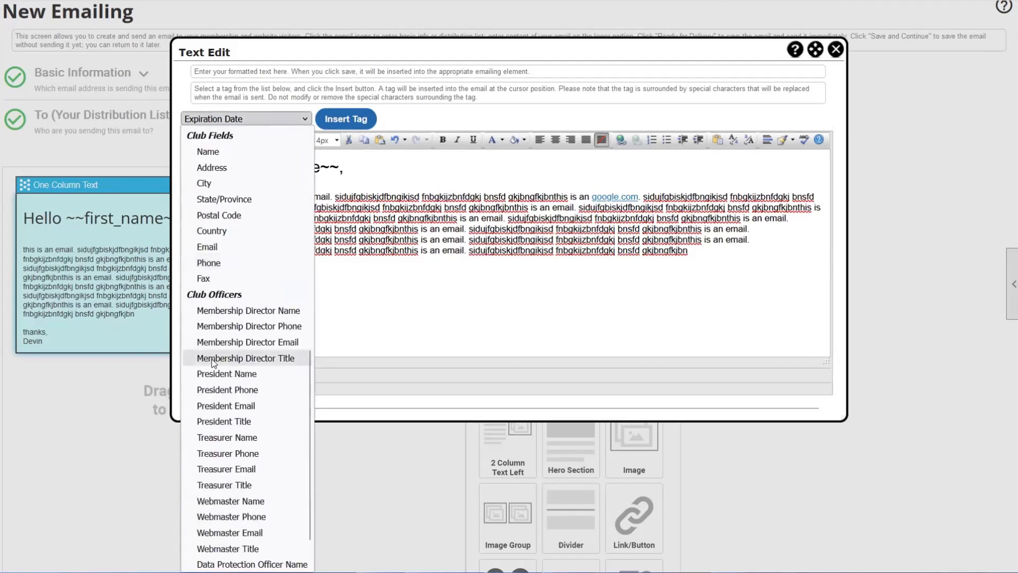
{"action": "scroll", "coordinate": [211, 361], "scroll_direction": "up", "scroll_amount": 10}
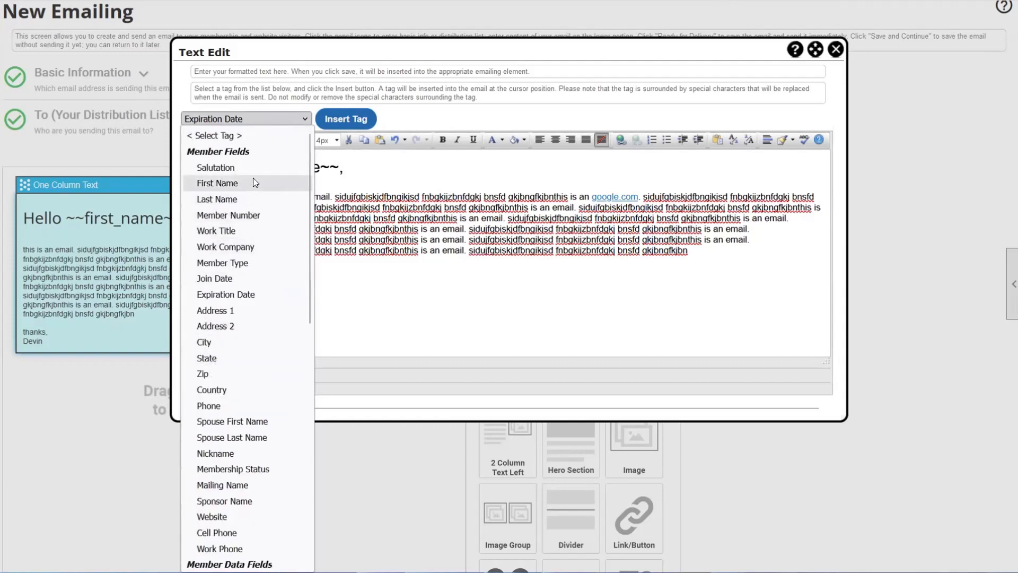
{"action": "left_click", "coordinate": [320, 196]}
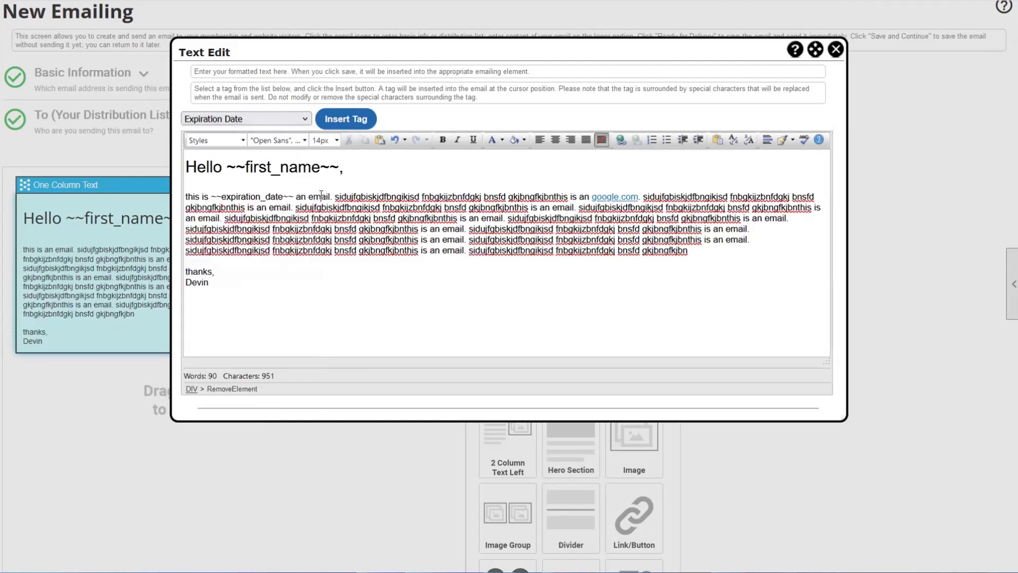
{"action": "scroll", "coordinate": [322, 207], "scroll_direction": "down", "scroll_amount": 1}
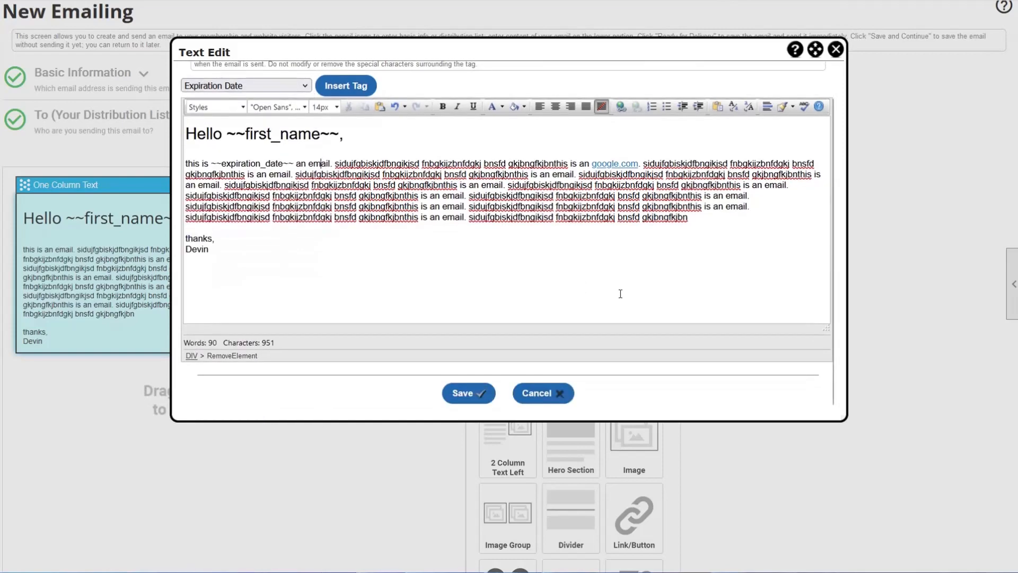
{"action": "left_click", "coordinate": [466, 393]}
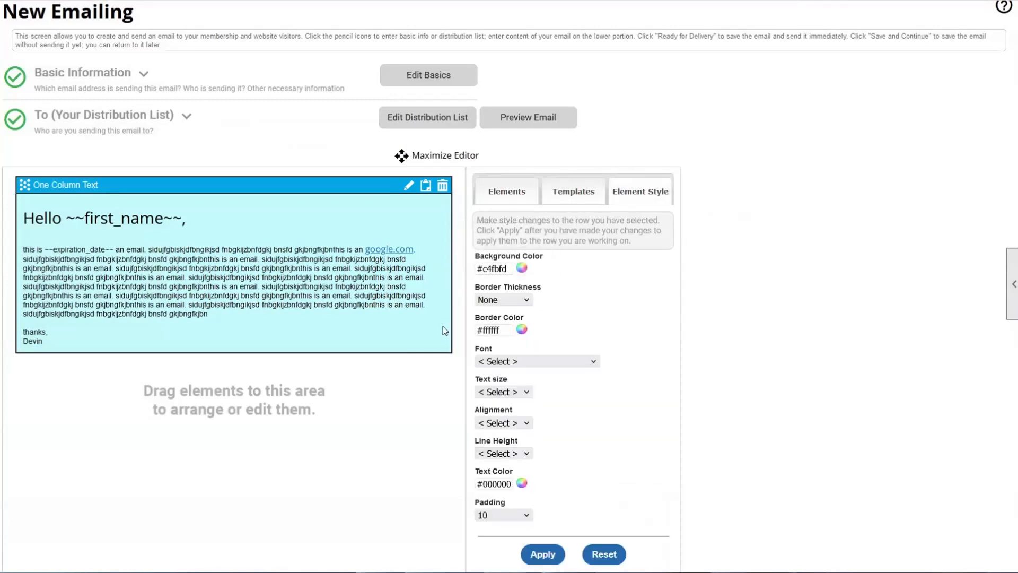
- Drag an Image block from Elements onto the email and place it above the One Column Text block
{"action": "left_click", "coordinate": [507, 198]}
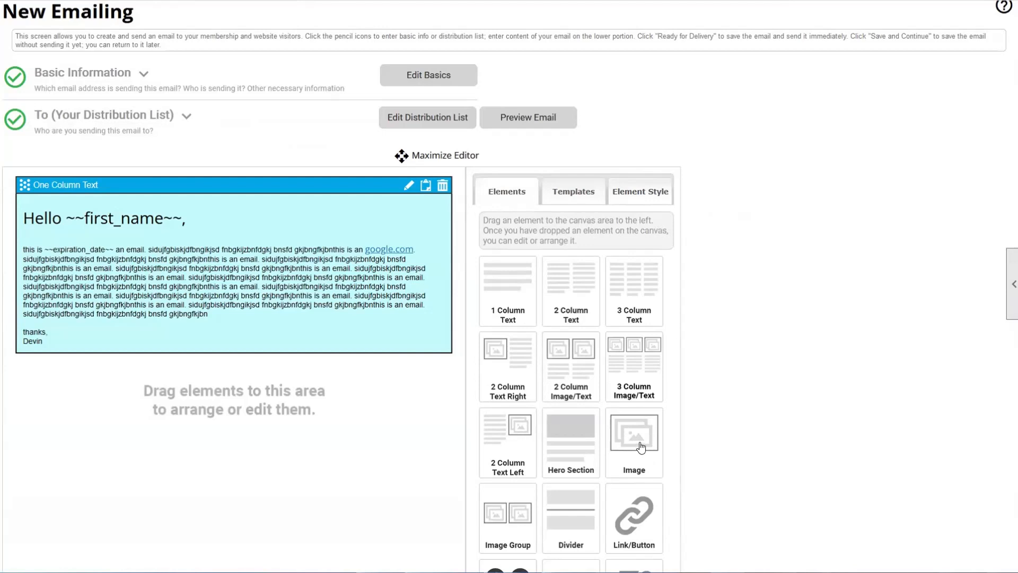
{"action": "left_click_drag", "start_coordinate": [641, 450], "coordinate": [96, 218]}
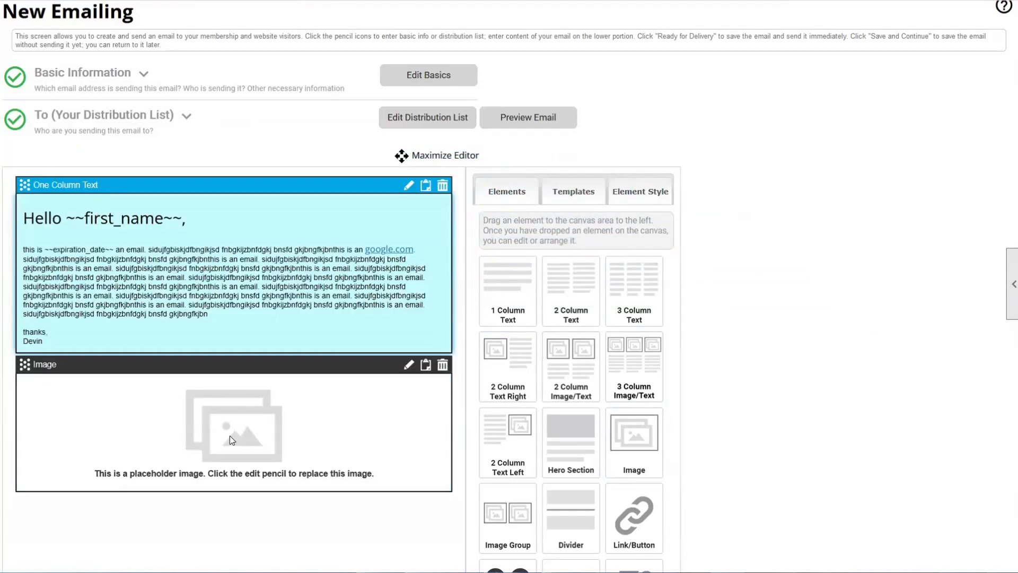
{"action": "left_click_drag", "start_coordinate": [23, 363], "coordinate": [20, 178]}
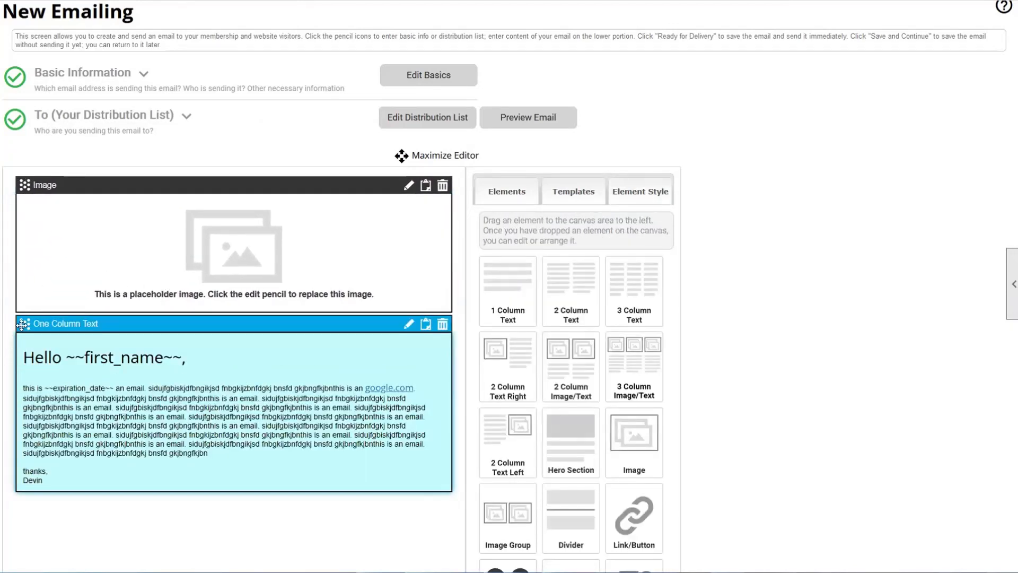
{"action": "left_click_drag", "start_coordinate": [24, 324], "coordinate": [19, 311]}
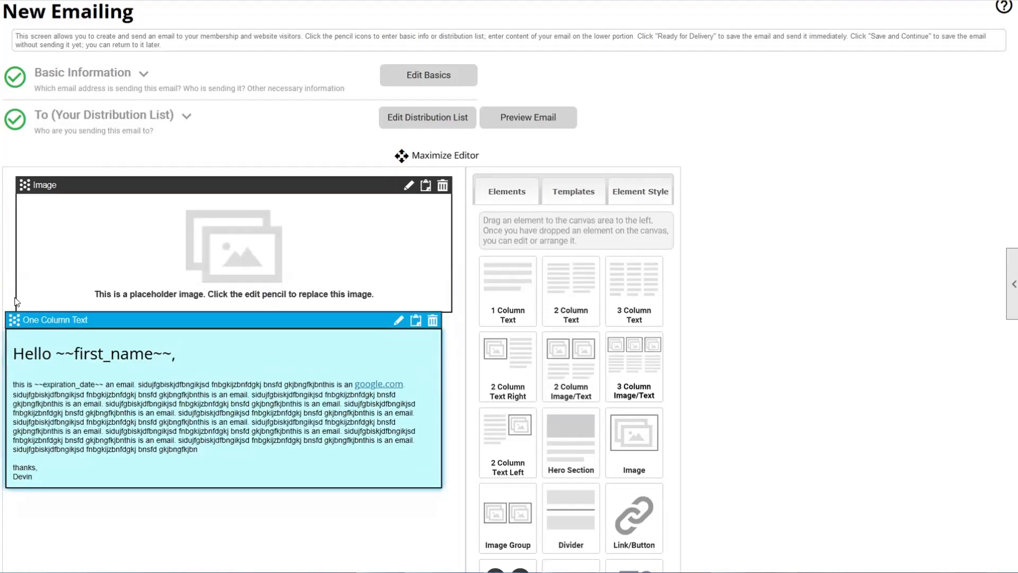
{"action": "left_click", "coordinate": [26, 325]}
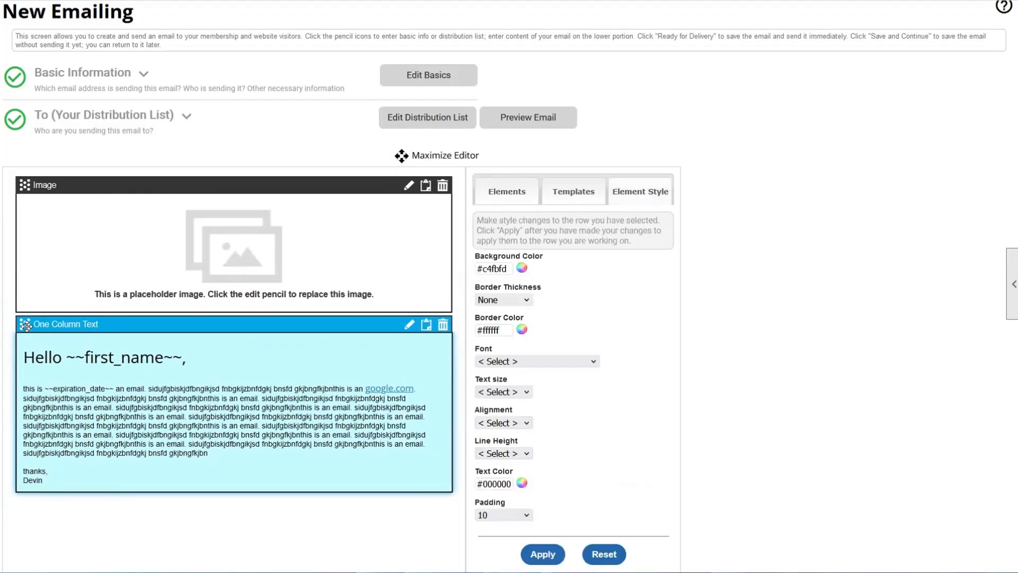
{"action": "left_click", "coordinate": [77, 223]}
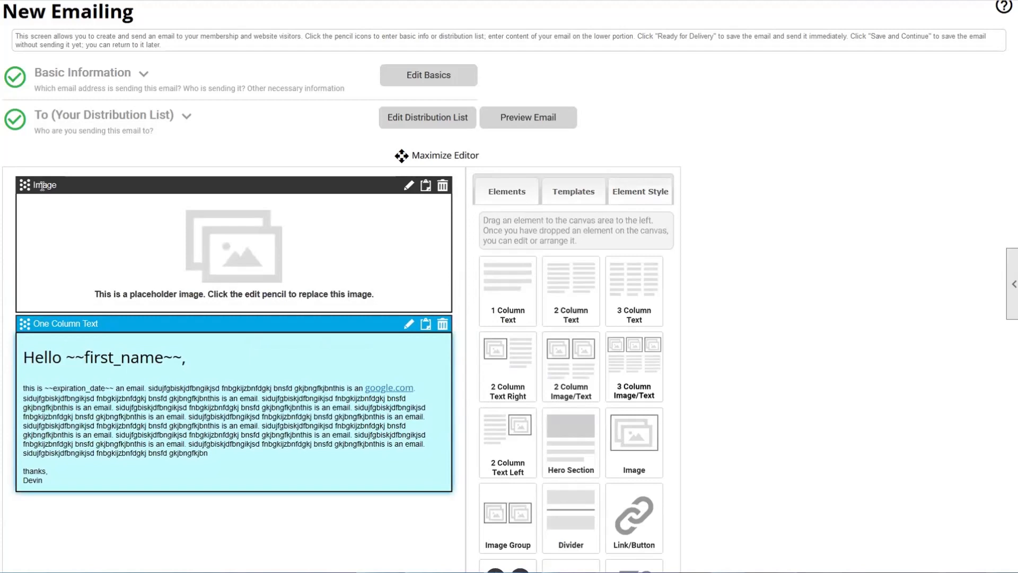
{"action": "left_click", "coordinate": [408, 186]}
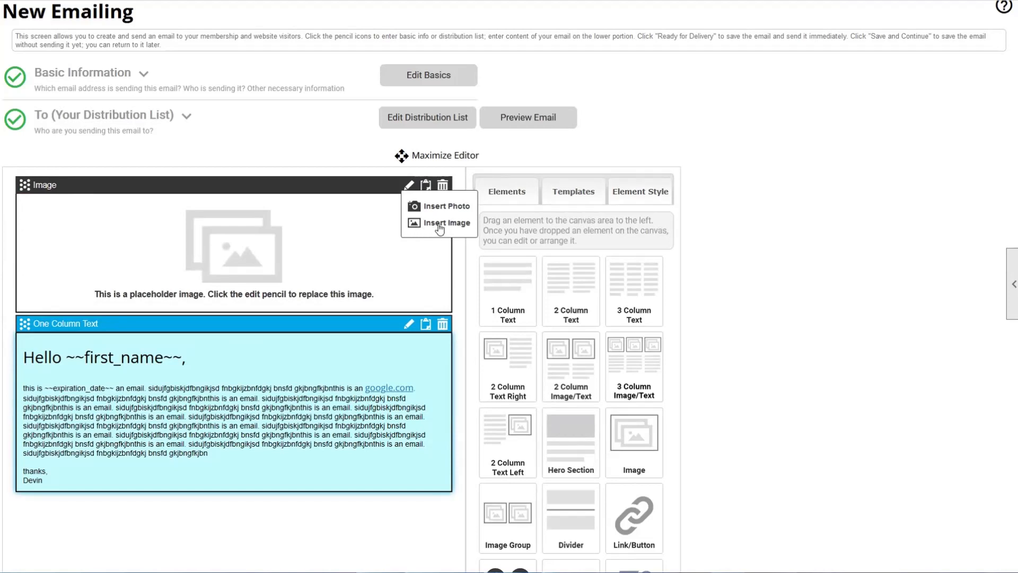
- Fill the Image block with flipped_Hero_760880293.jpg from the image library
{"action": "left_click", "coordinate": [439, 225]}
{"action": "left_click", "coordinate": [663, 144]}
{"action": "left_click", "coordinate": [420, 204]}
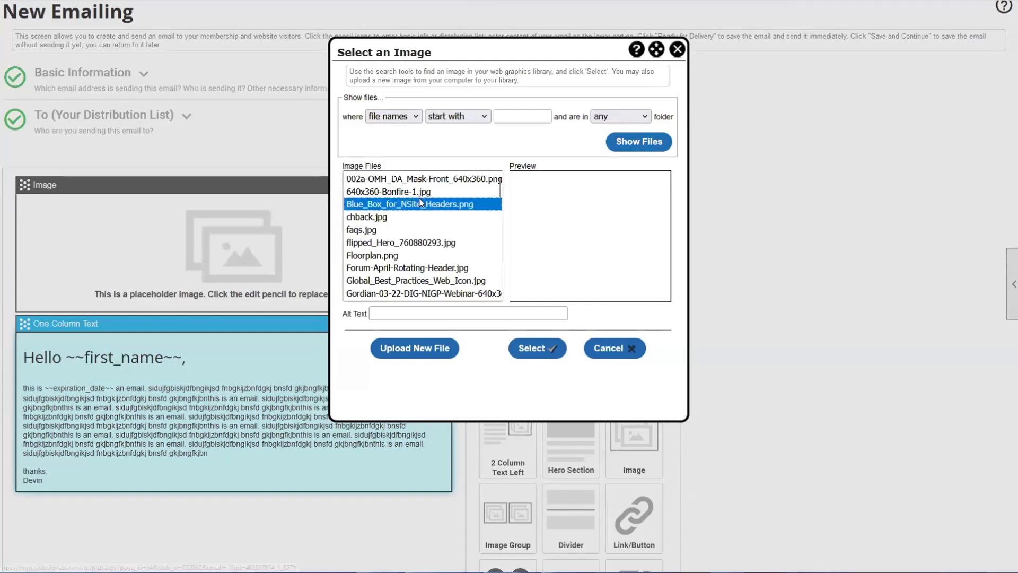
{"action": "key", "text": "Down"}
{"action": "key", "text": "Down"}
{"action": "key", "text": "Down"}
{"action": "key", "text": "Down"}
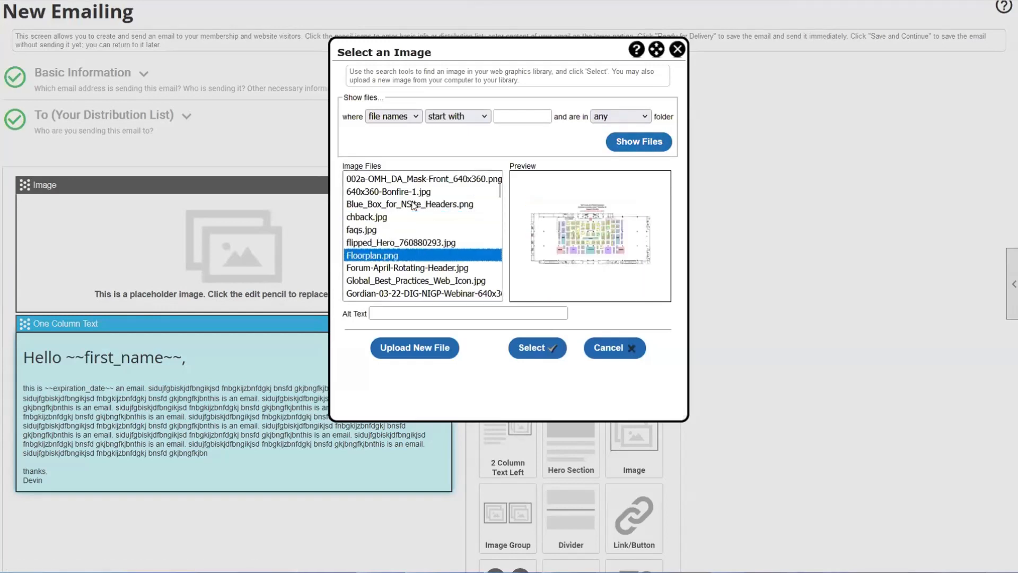
{"action": "key", "text": "Up"}
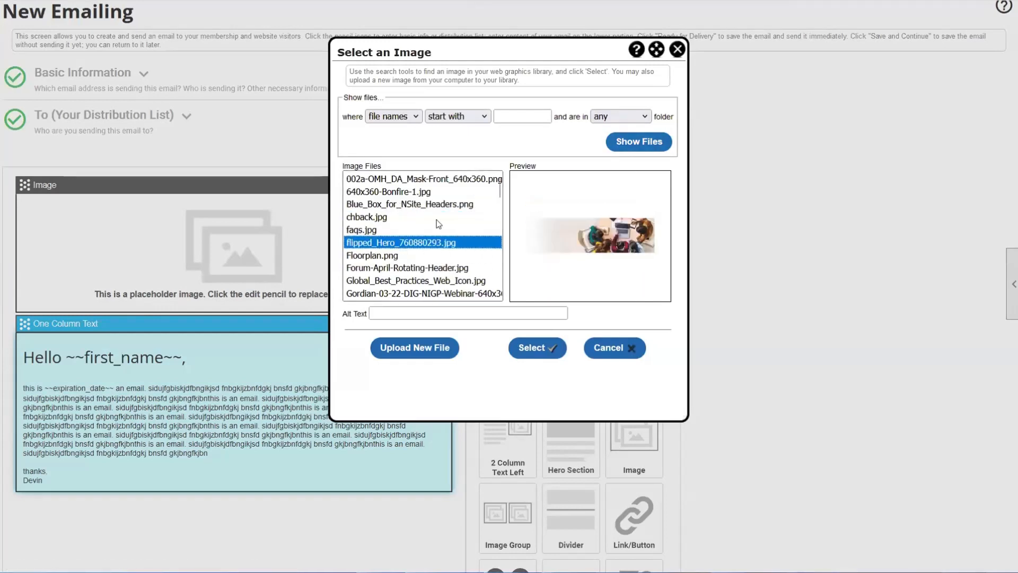
{"action": "left_click", "coordinate": [533, 348]}
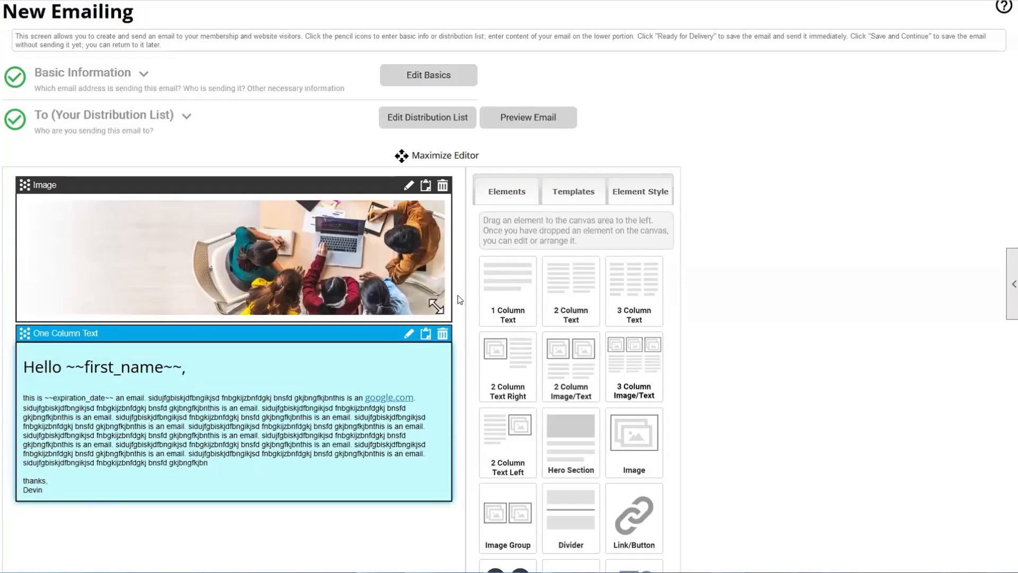
- Scroll down the email and drag a hero section block onto it
{"action": "scroll", "coordinate": [337, 262], "scroll_direction": "down", "scroll_amount": 1}
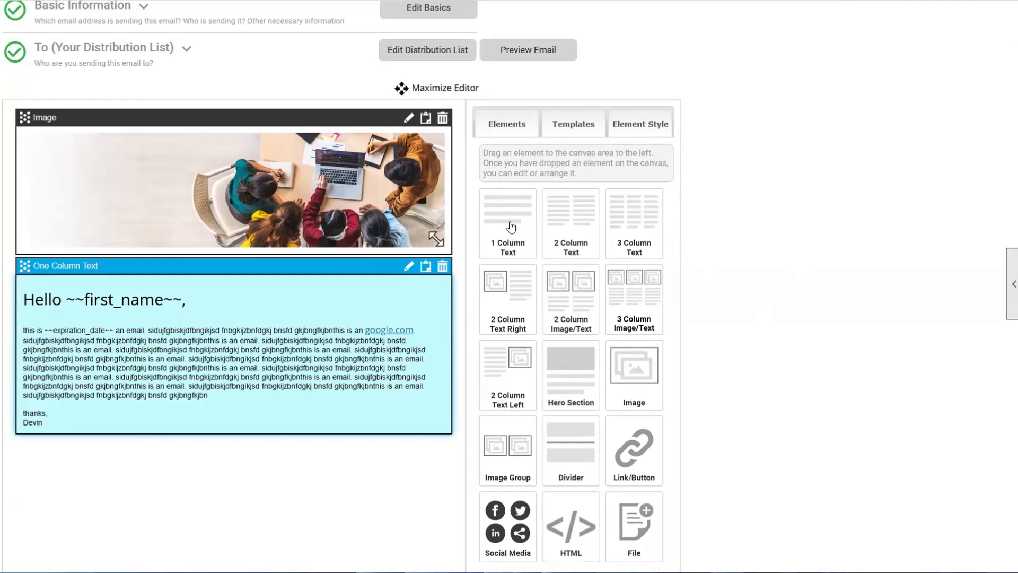
{"action": "scroll", "coordinate": [356, 133], "scroll_direction": "down", "scroll_amount": 1}
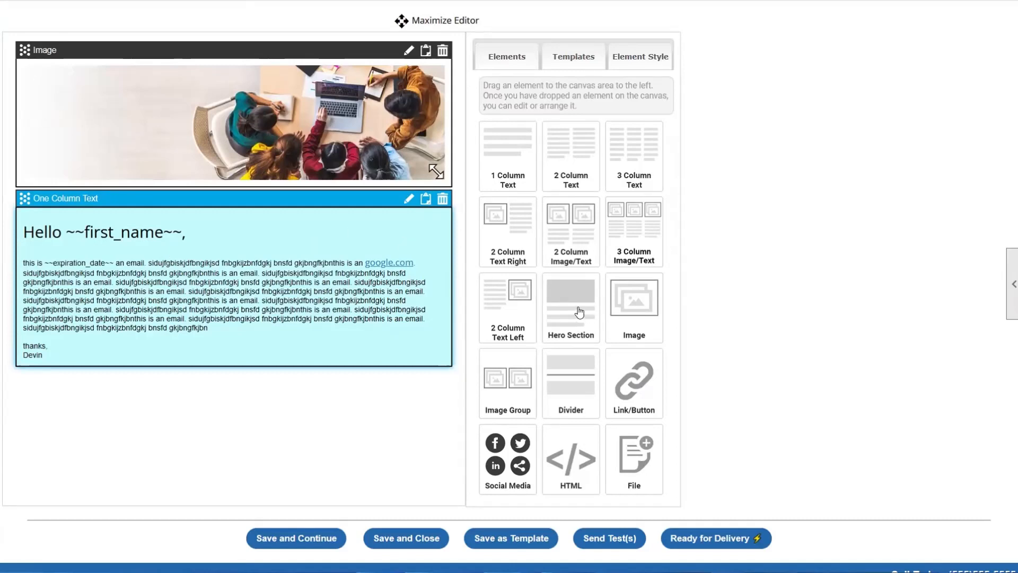
{"action": "left_click_drag", "start_coordinate": [576, 310], "coordinate": [42, 74]}
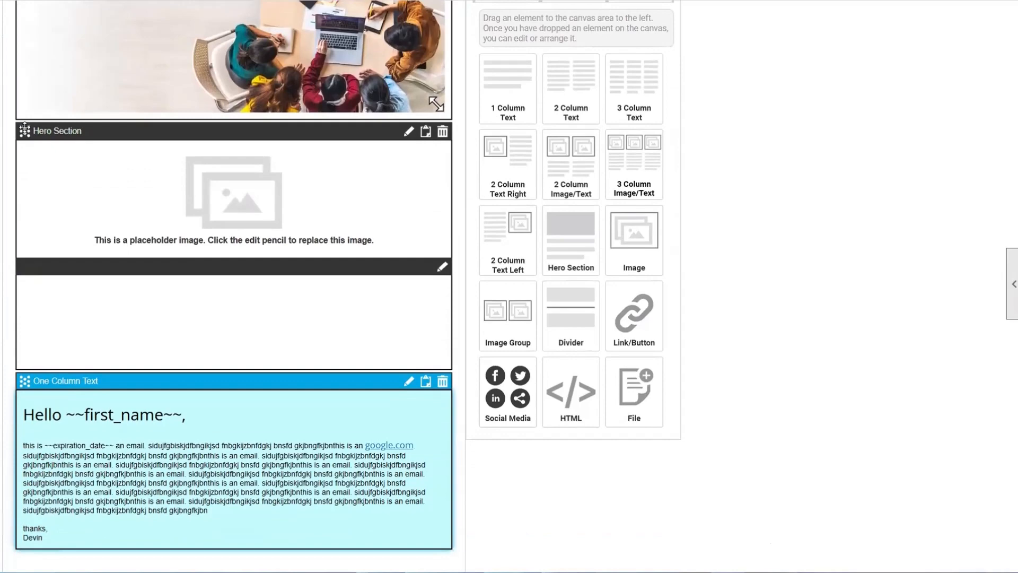
{"action": "left_click_drag", "start_coordinate": [25, 129], "coordinate": [54, 66]}
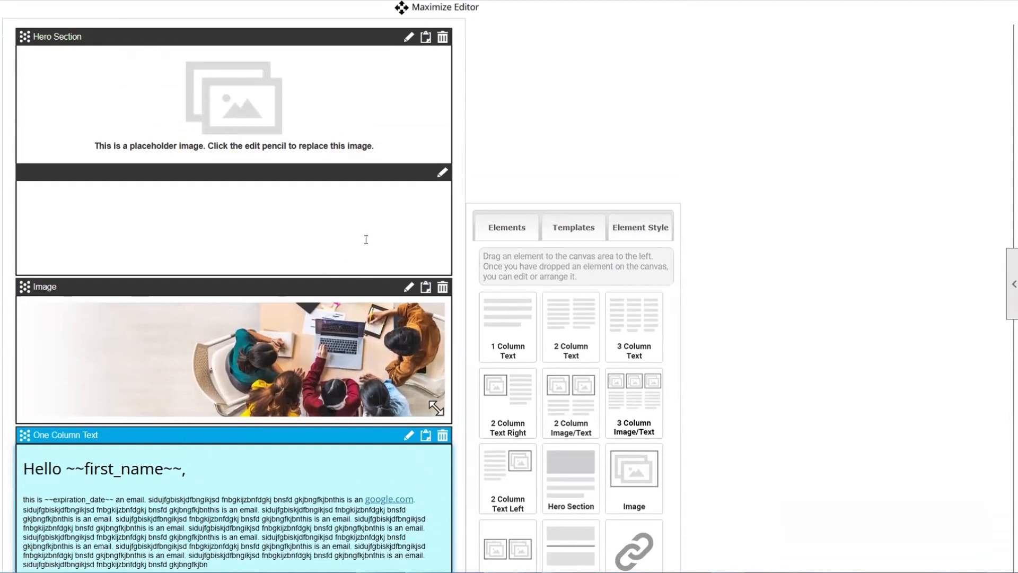
{"action": "scroll", "coordinate": [272, 230], "scroll_direction": "down", "scroll_amount": 1}
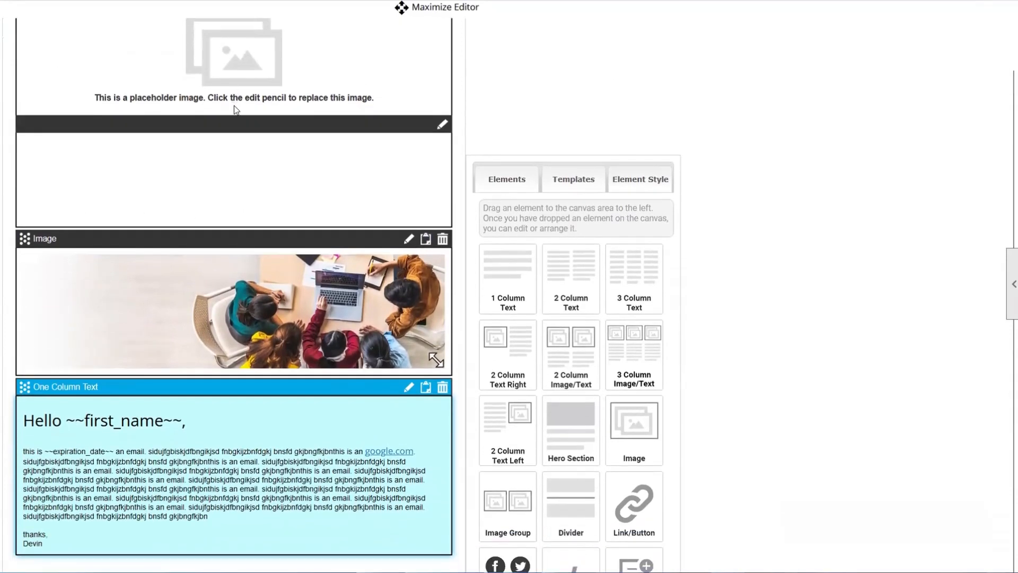
{"action": "scroll", "coordinate": [271, 335], "scroll_direction": "up", "scroll_amount": 1}
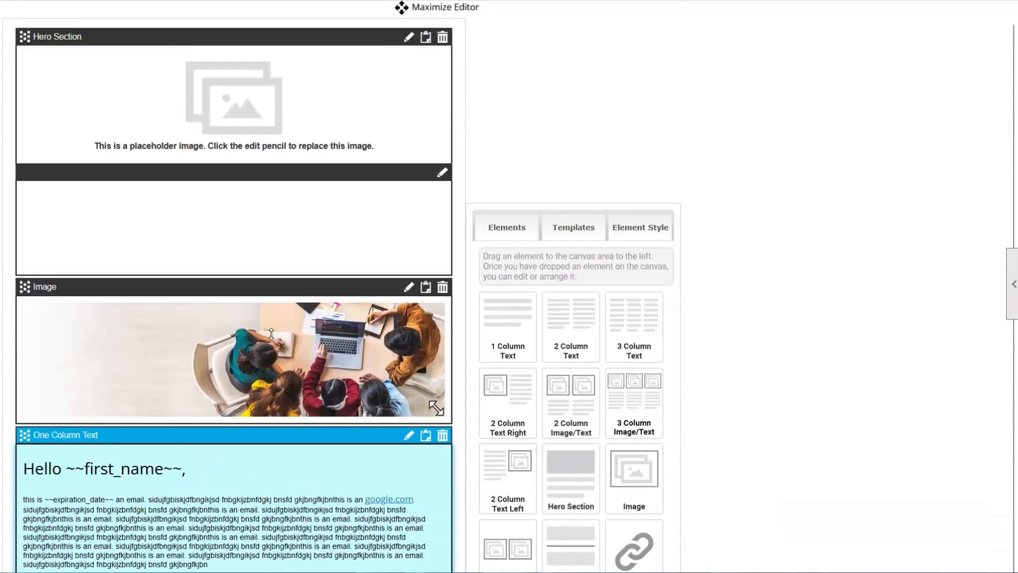
{"action": "left_click", "coordinate": [409, 38]}
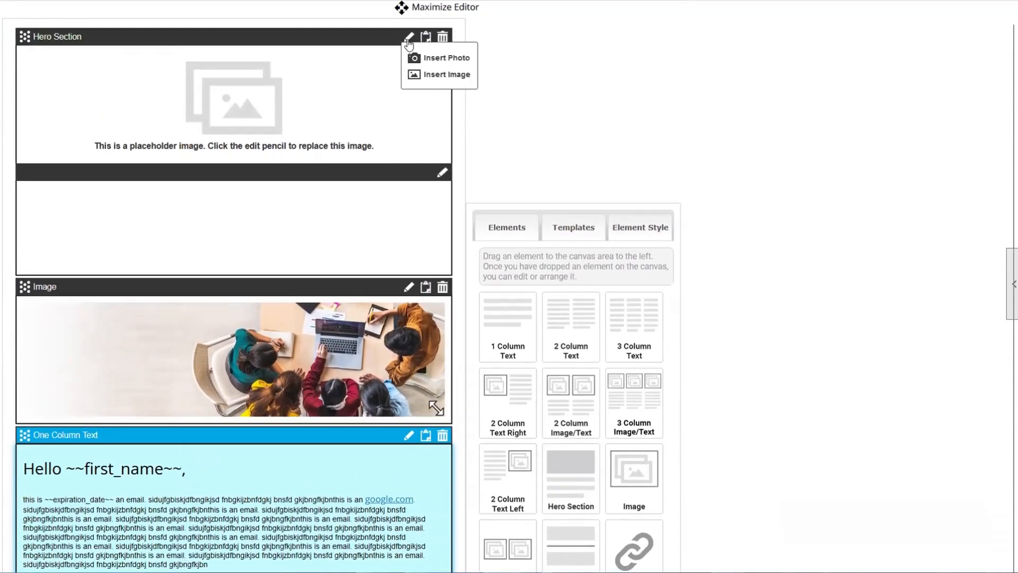
{"action": "left_click", "coordinate": [427, 75]}
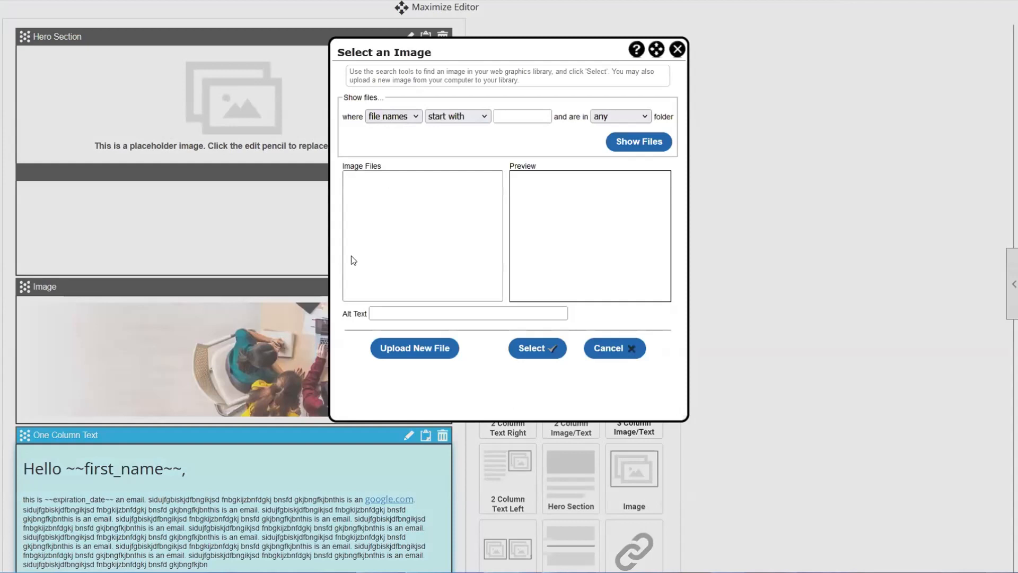
{"action": "left_click", "coordinate": [666, 141]}
{"action": "left_click", "coordinate": [430, 243]}
{"action": "left_click", "coordinate": [429, 257]}
{"action": "left_click", "coordinate": [430, 243]}
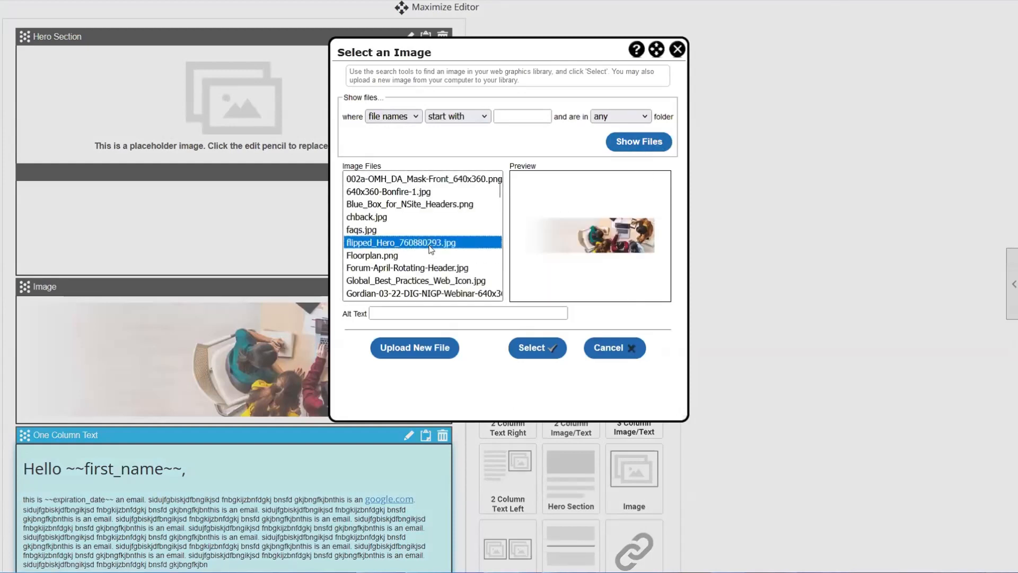
{"action": "left_click", "coordinate": [429, 256]}
{"action": "left_click", "coordinate": [430, 242]}
{"action": "left_click", "coordinate": [537, 348]}
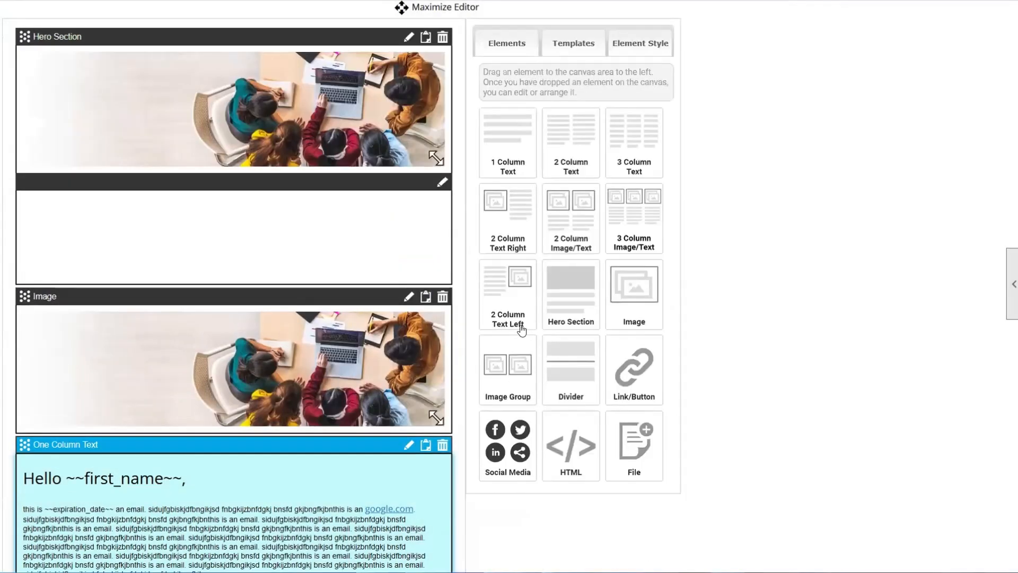
{"action": "scroll", "coordinate": [125, 488], "scroll_direction": "down", "scroll_amount": 1}
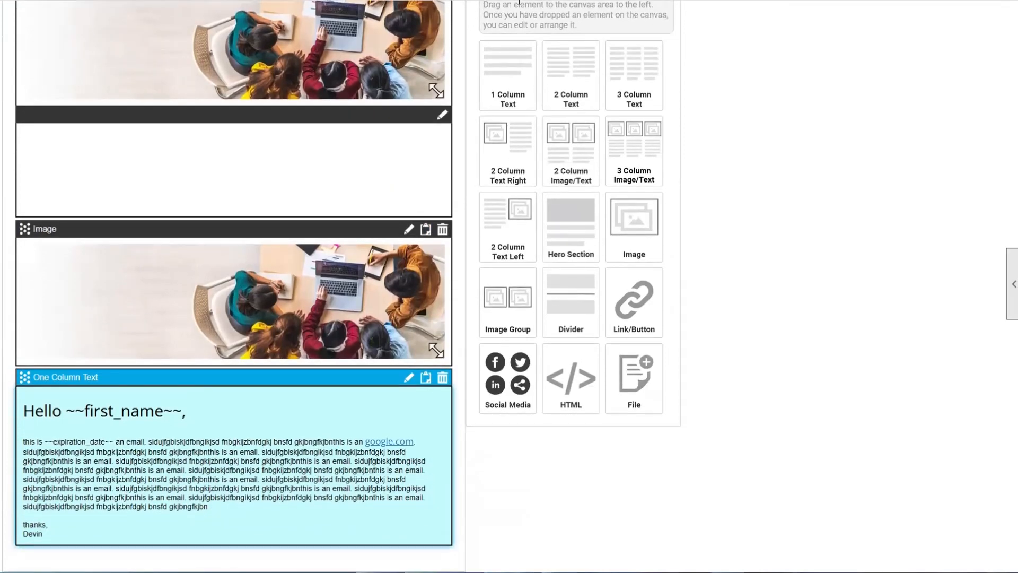
{"action": "left_click", "coordinate": [442, 114]}
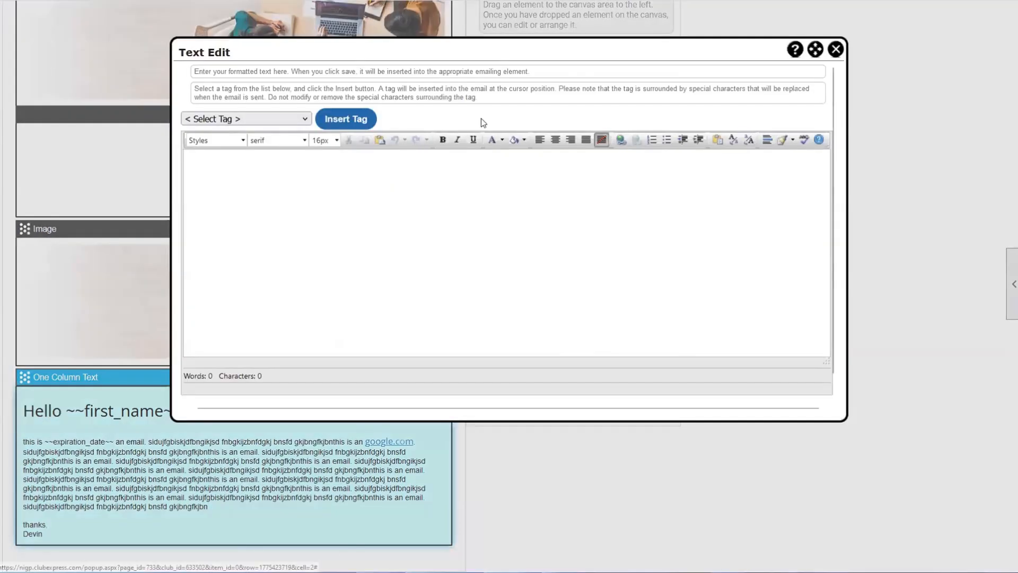
{"action": "left_click", "coordinate": [834, 50]}
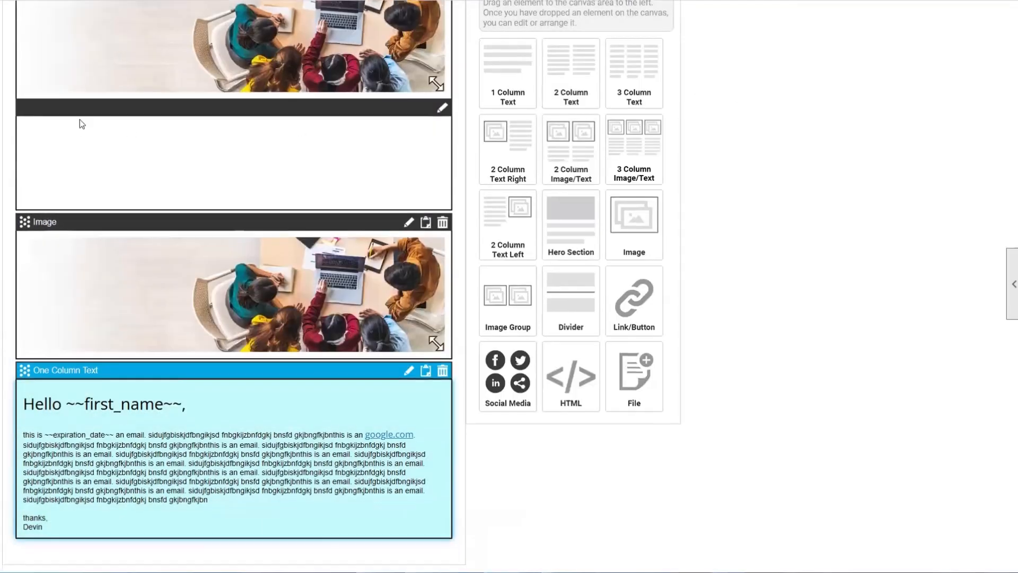
{"action": "scroll", "coordinate": [79, 119], "scroll_direction": "up", "scroll_amount": 1}
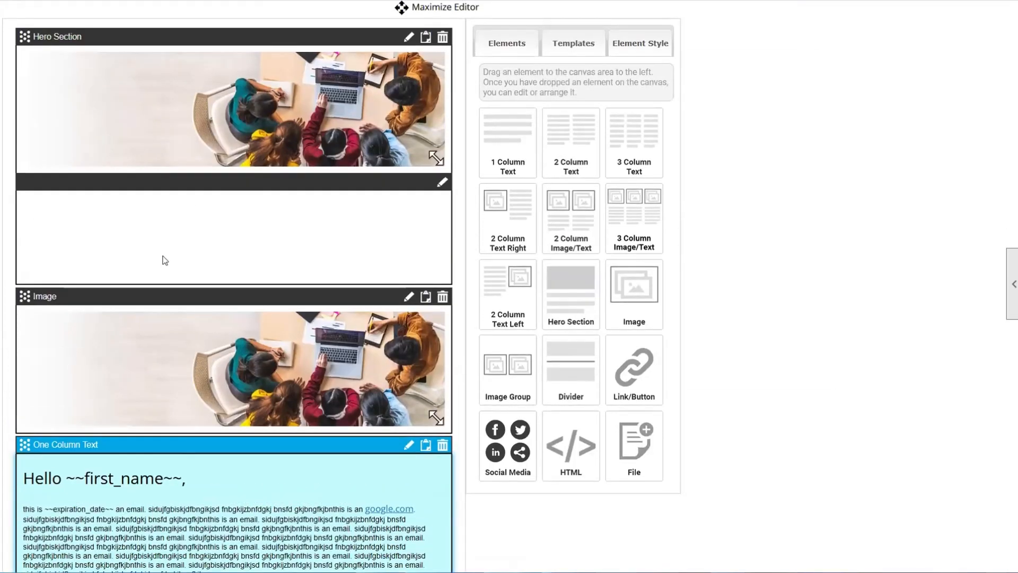
{"action": "scroll", "coordinate": [207, 232], "scroll_direction": "down", "scroll_amount": 3}
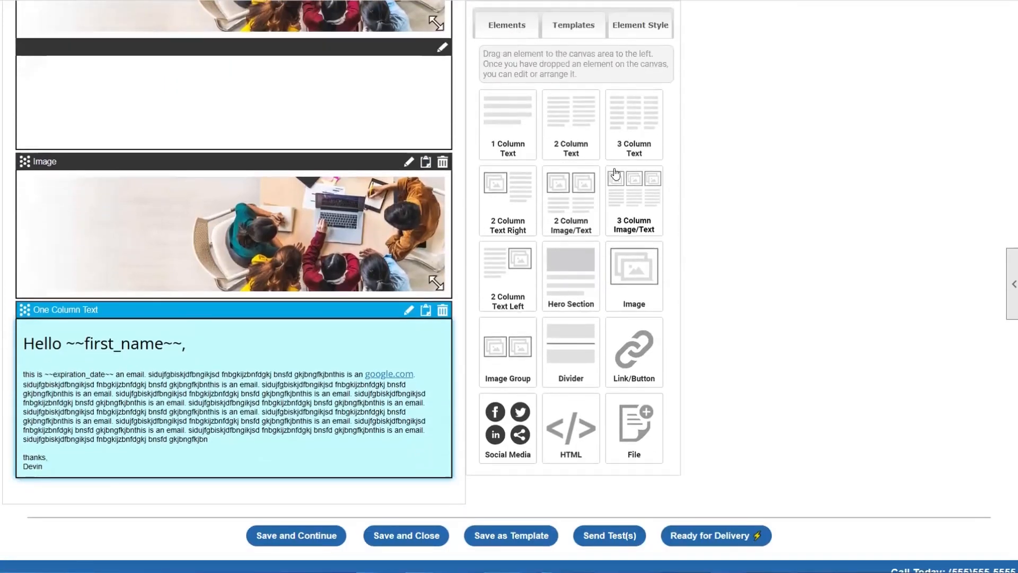
- Add a 2 Column Text block and a 3 Column Image/Text block below the greeting
{"action": "left_click_drag", "start_coordinate": [578, 127], "coordinate": [286, 462]}
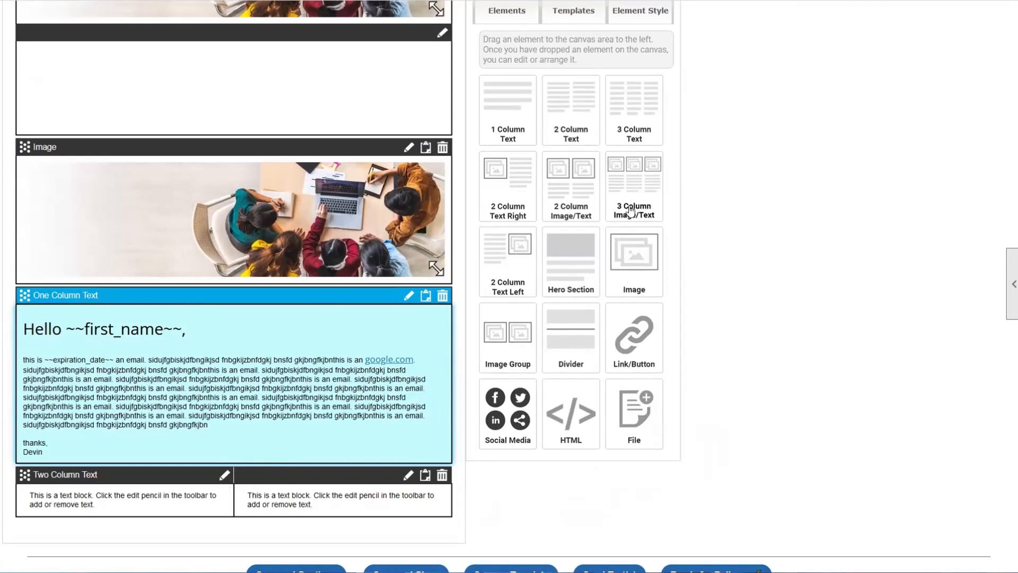
{"action": "left_click_drag", "start_coordinate": [635, 191], "coordinate": [101, 535]}
{"action": "scroll", "coordinate": [202, 453], "scroll_direction": "down", "scroll_amount": 2}
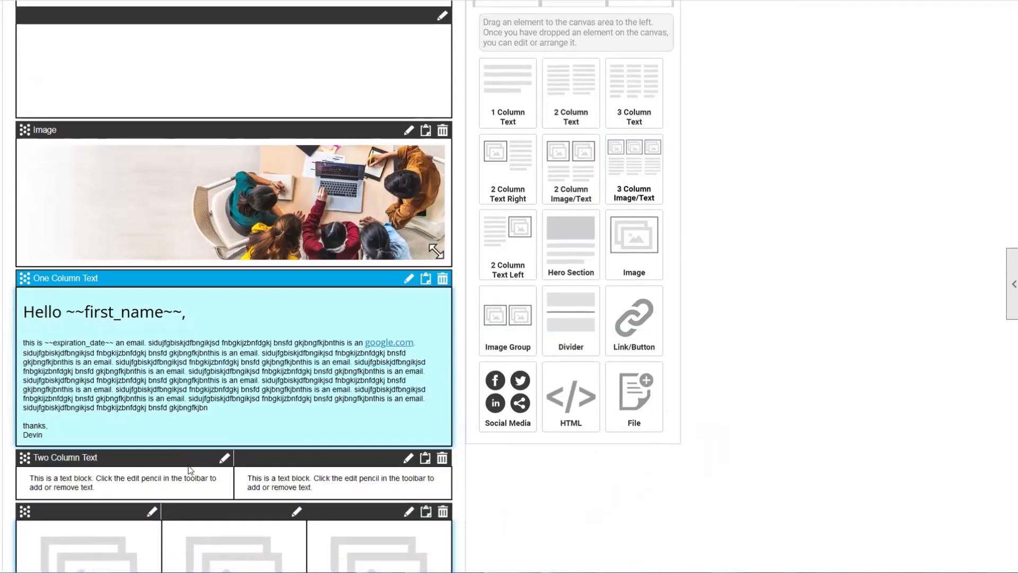
{"action": "scroll", "coordinate": [202, 453], "scroll_direction": "down", "scroll_amount": 3}
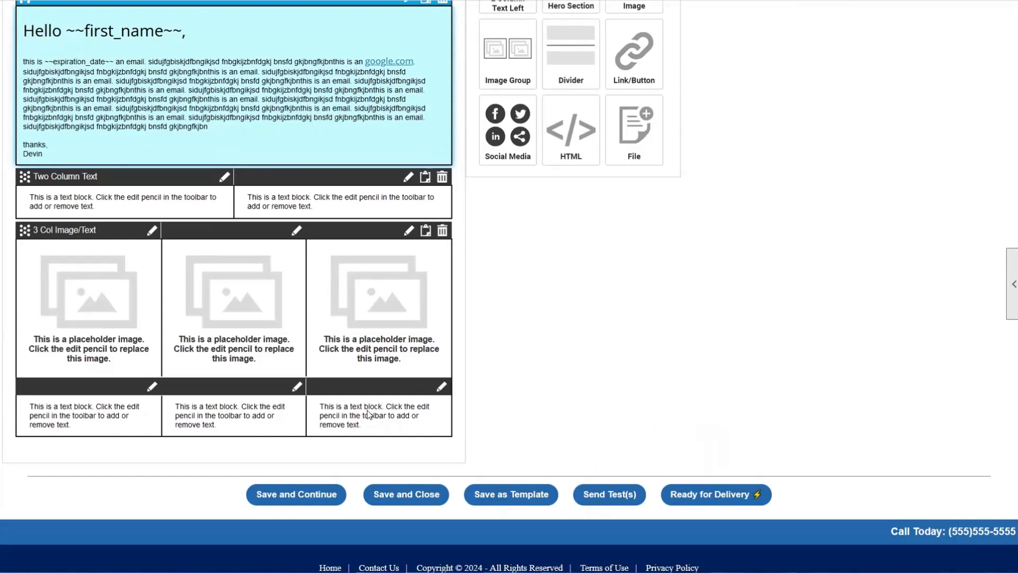
{"action": "scroll", "coordinate": [458, 368], "scroll_direction": "up", "scroll_amount": 4}
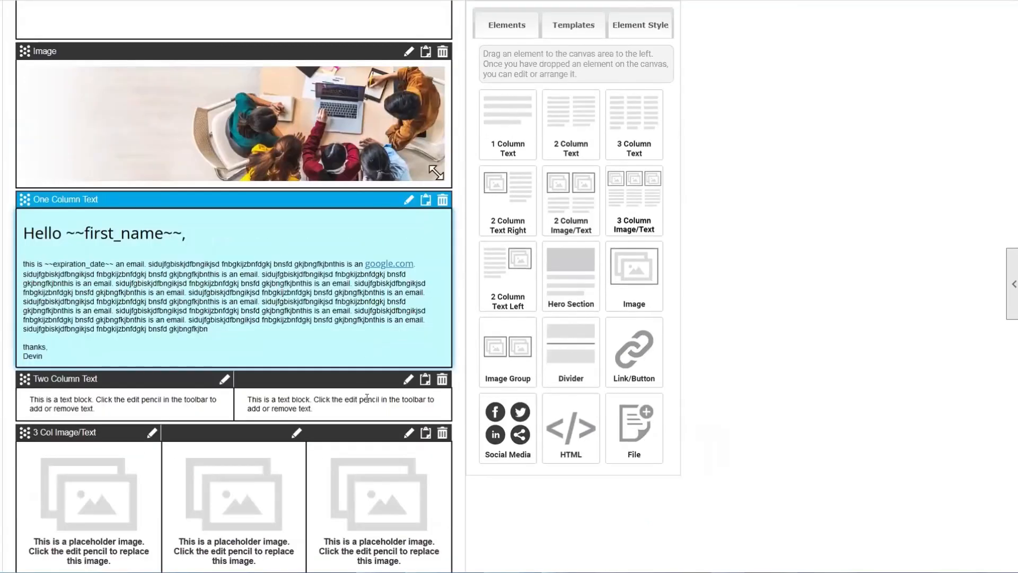
{"action": "scroll", "coordinate": [367, 398], "scroll_direction": "down", "scroll_amount": 1}
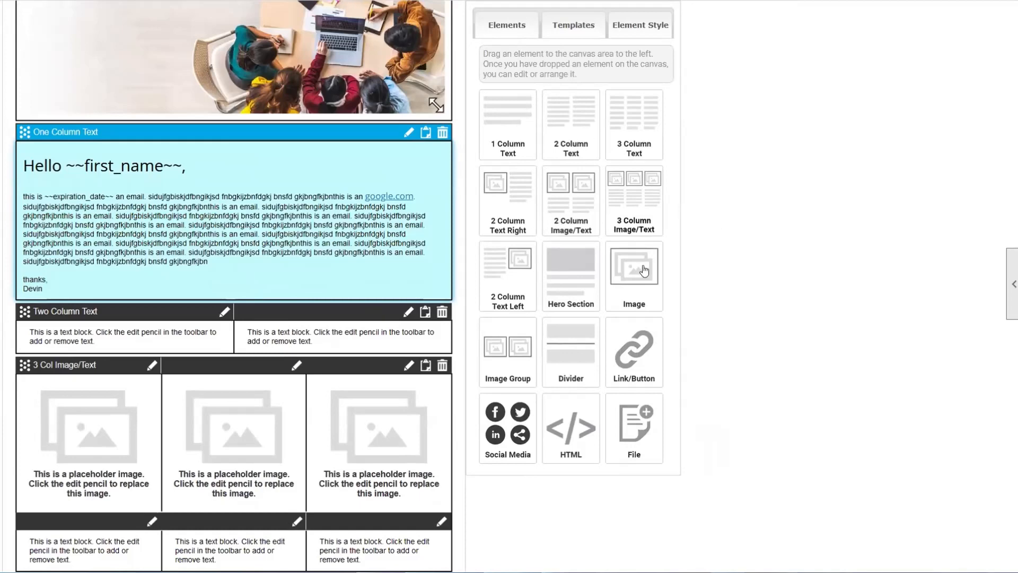
{"action": "scroll", "coordinate": [513, 338], "scroll_direction": "down", "scroll_amount": 1}
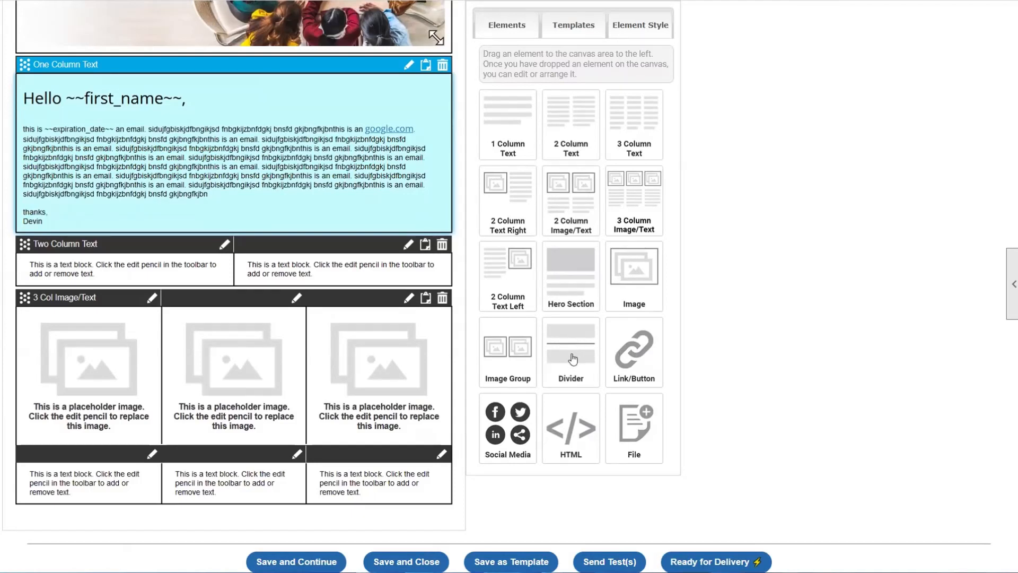
- Add a Divider block and place it between the two new column blocks
{"action": "left_click_drag", "start_coordinate": [572, 353], "coordinate": [257, 342]}
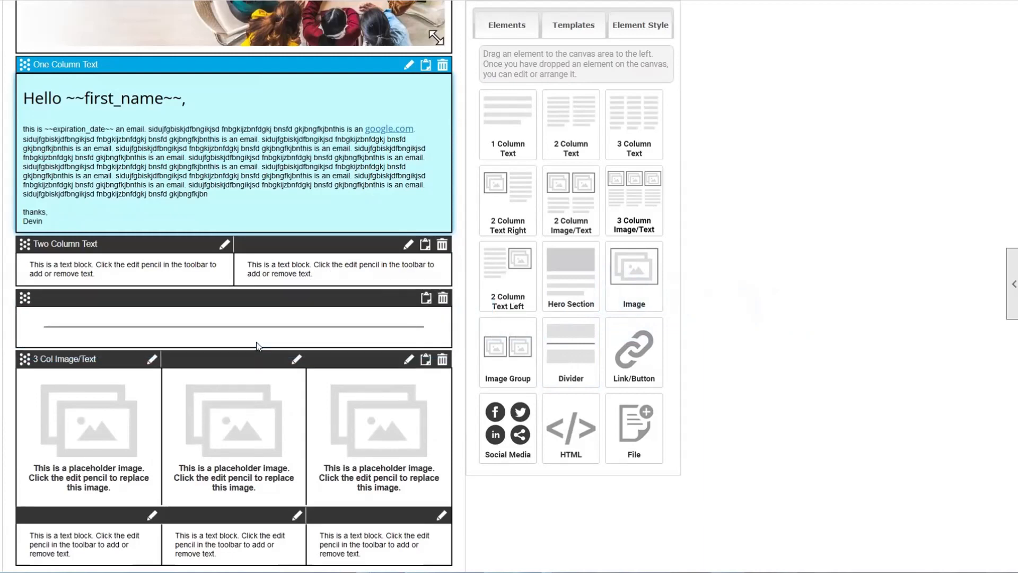
{"action": "scroll", "coordinate": [259, 337], "scroll_direction": "down", "scroll_amount": 1}
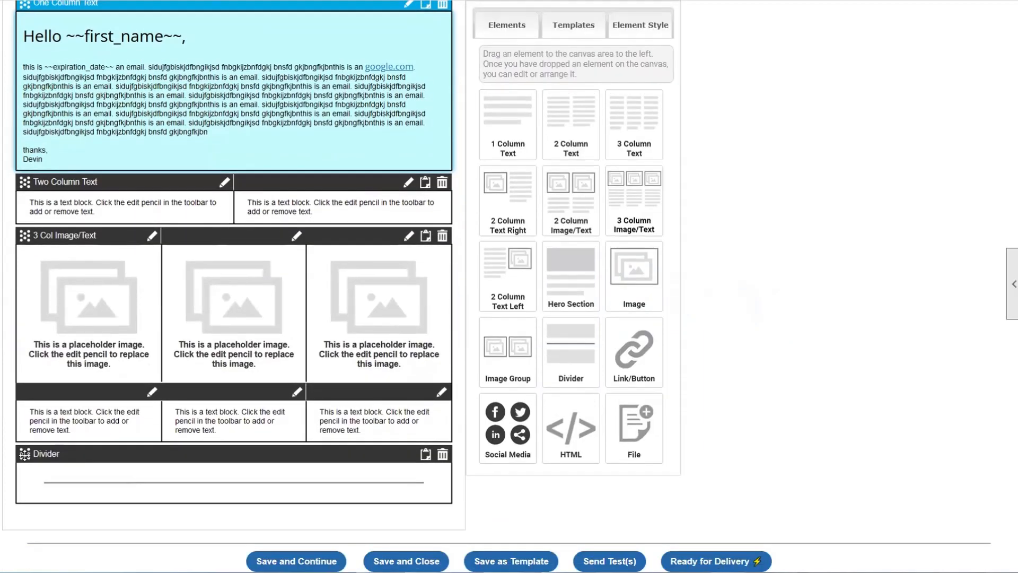
{"action": "left_click_drag", "start_coordinate": [24, 455], "coordinate": [21, 241]}
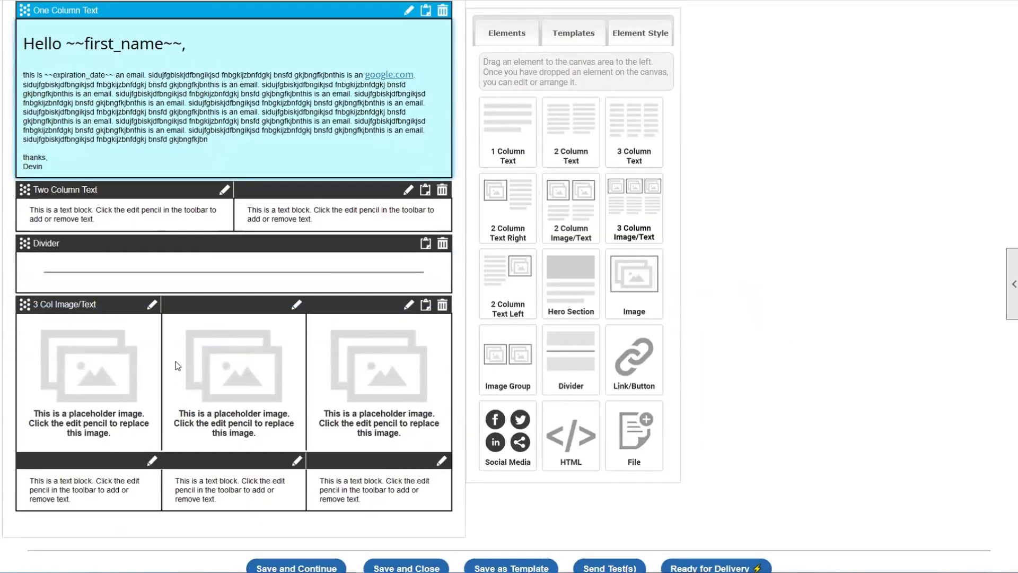
{"action": "left_click", "coordinate": [296, 302]}
{"action": "left_click_drag", "start_coordinate": [640, 351], "coordinate": [94, 538]}
{"action": "scroll", "coordinate": [511, 482], "scroll_direction": "down", "scroll_amount": 3}
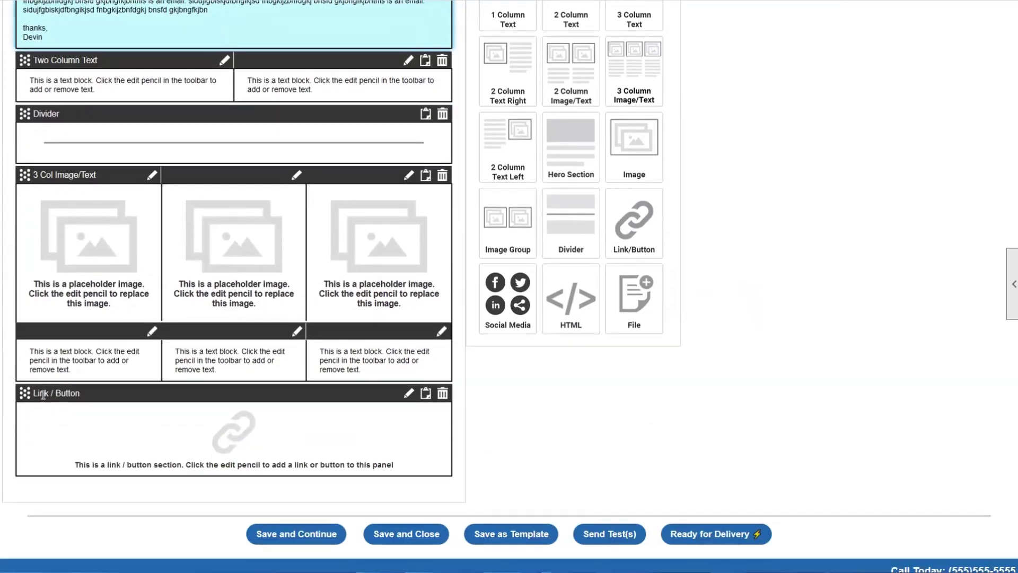
{"action": "left_click", "coordinate": [408, 393]}
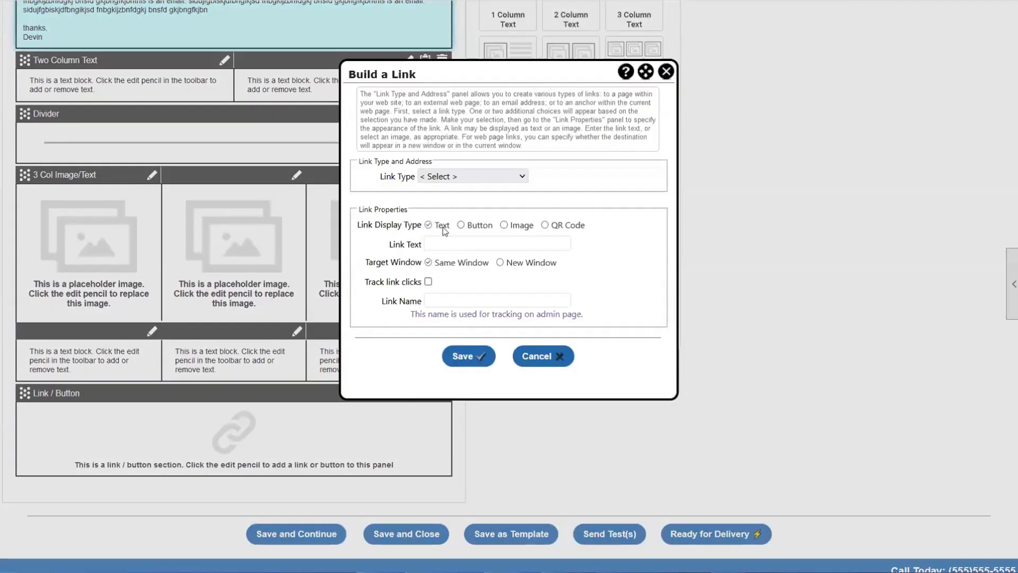
{"action": "left_click", "coordinate": [666, 72]}
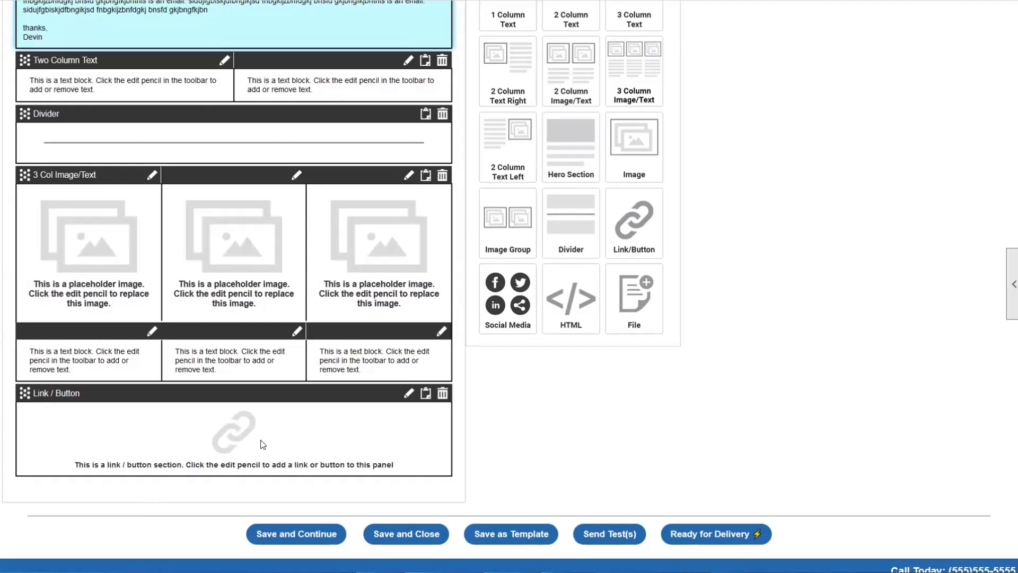
{"action": "scroll", "coordinate": [262, 436], "scroll_direction": "up", "scroll_amount": 4}
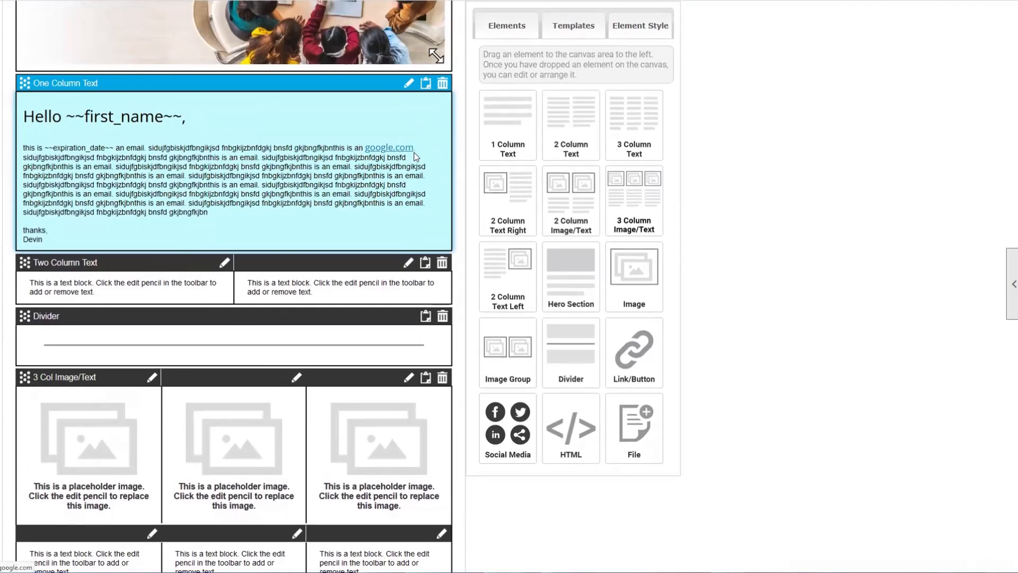
{"action": "scroll", "coordinate": [397, 179], "scroll_direction": "down", "scroll_amount": 3}
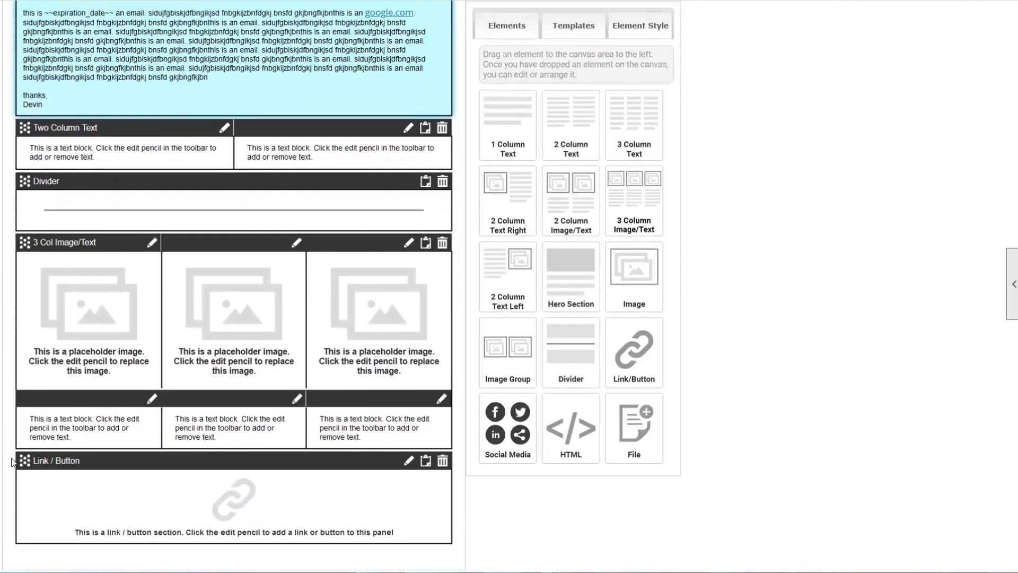
{"action": "left_click", "coordinate": [442, 461]}
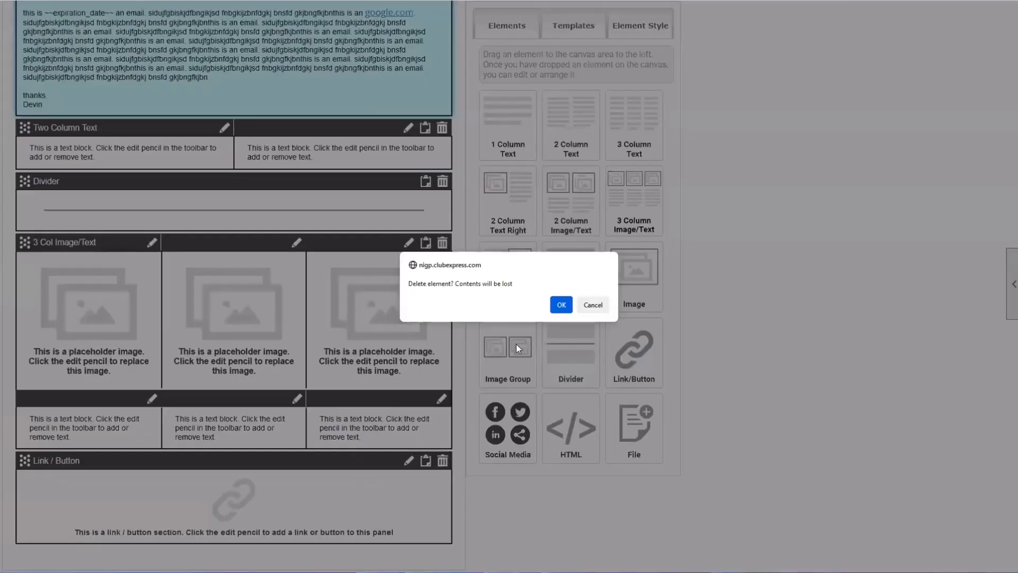
{"action": "left_click", "coordinate": [562, 305]}
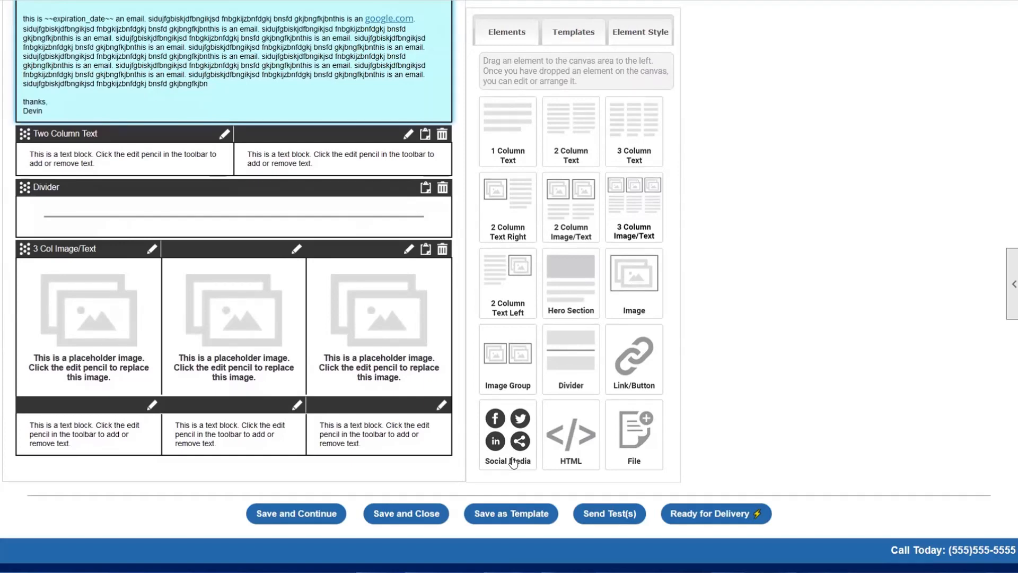
- Drop a Social Media block below the 3 Col Image/Text block and open its edit settings
{"action": "left_click_drag", "start_coordinate": [504, 447], "coordinate": [173, 514]}
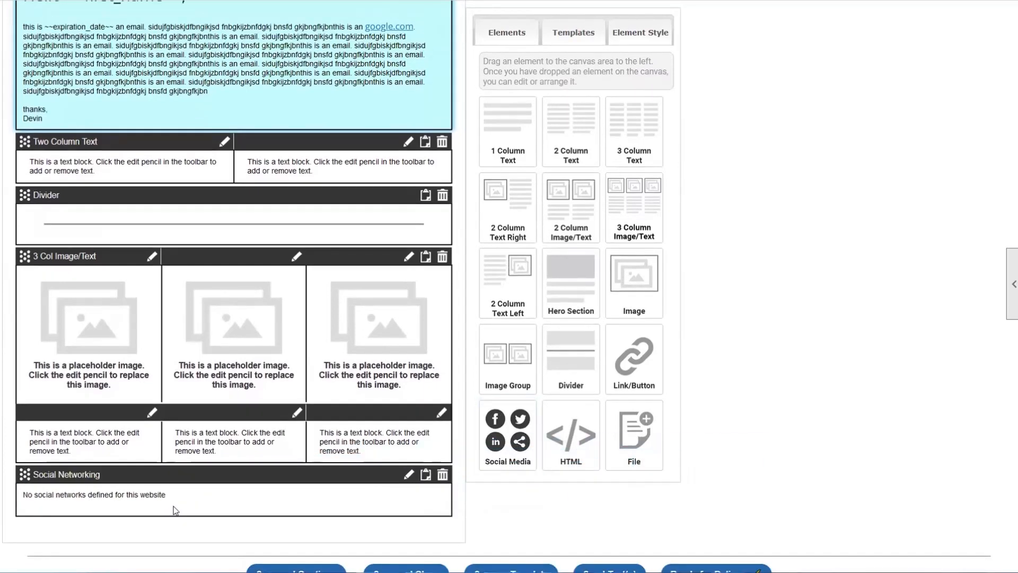
{"action": "left_click_drag", "start_coordinate": [21, 502], "coordinate": [126, 501]}
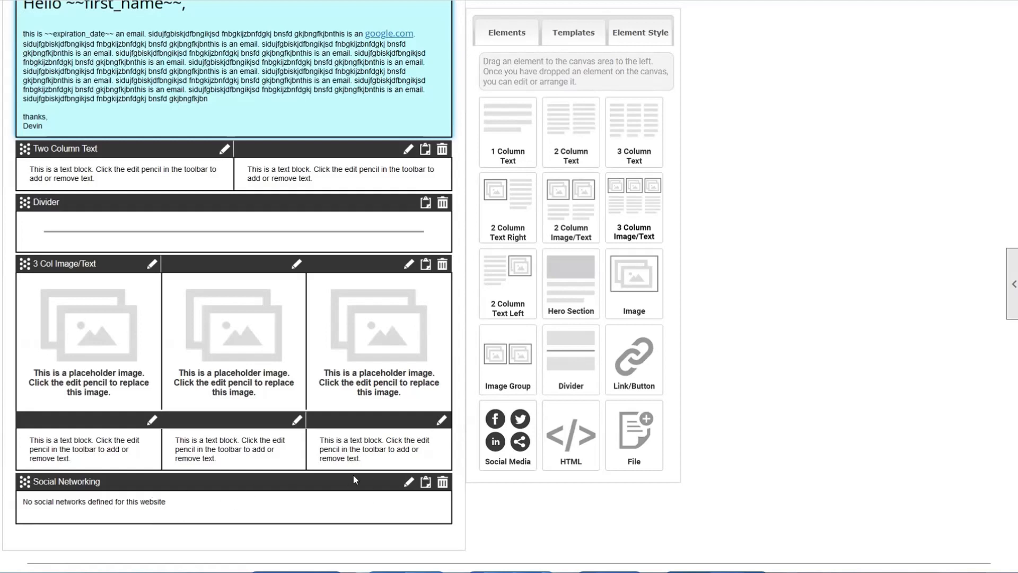
{"action": "left_click", "coordinate": [408, 482]}
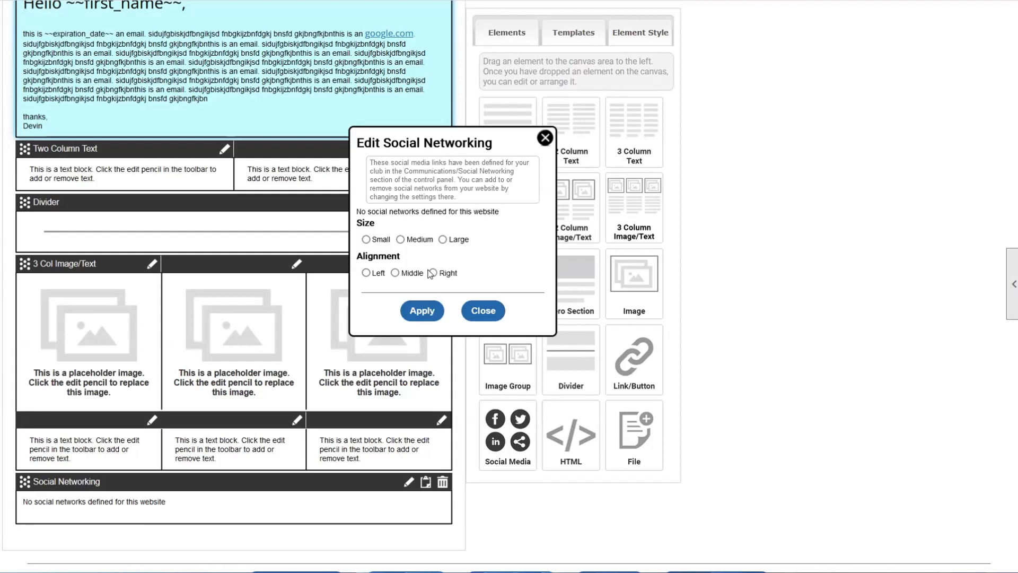
- Close the Edit Social Networking dialog, then delete the Social Networking block and confirm
{"action": "left_click", "coordinate": [545, 138]}
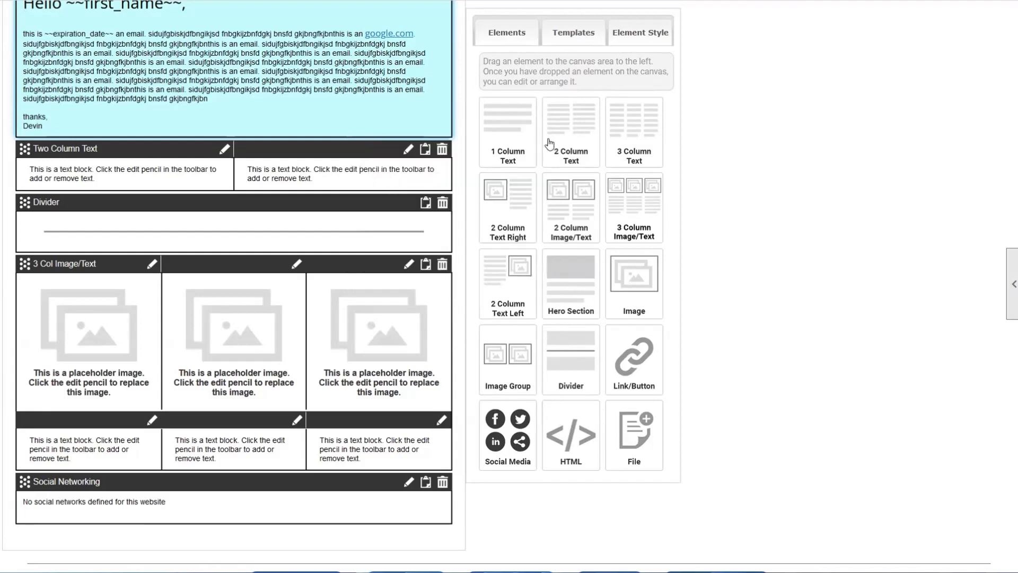
{"action": "left_click", "coordinate": [442, 483]}
{"action": "left_click", "coordinate": [561, 305]}
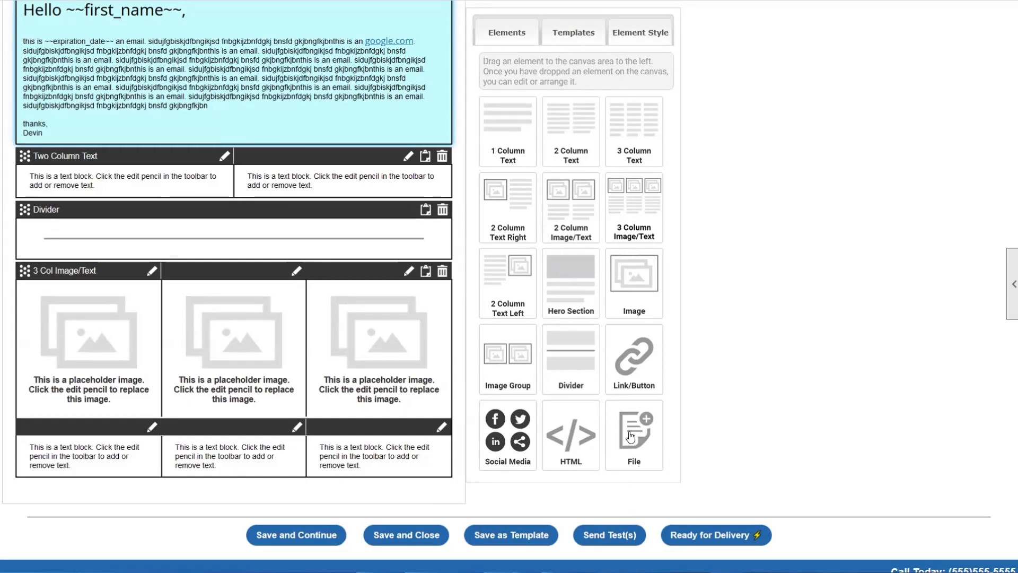
- Add a File Link block below the 3 Col Image/Text block and open its attachment options
{"action": "left_click_drag", "start_coordinate": [631, 438], "coordinate": [128, 500]}
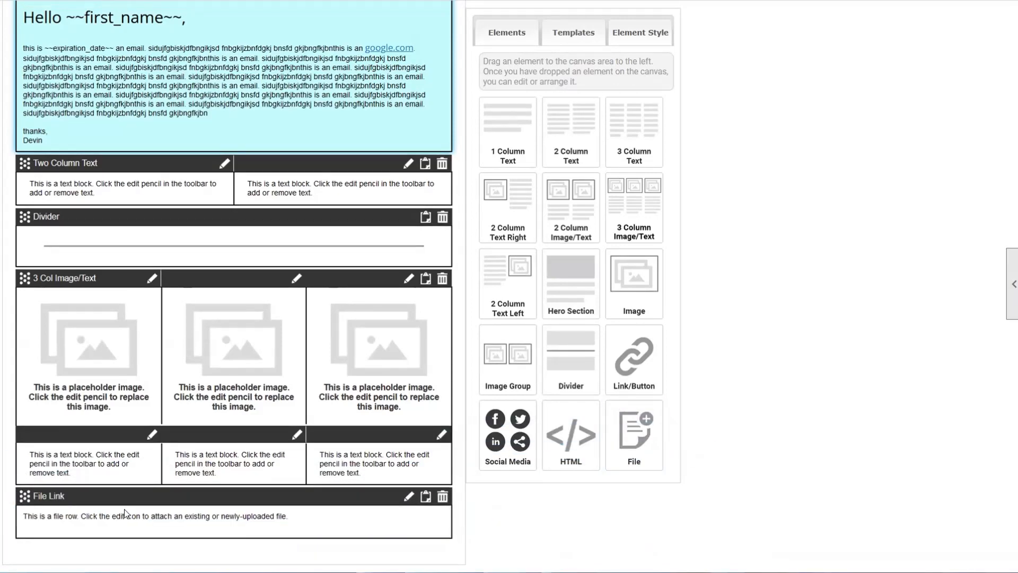
{"action": "scroll", "coordinate": [125, 504], "scroll_direction": "down", "scroll_amount": 1}
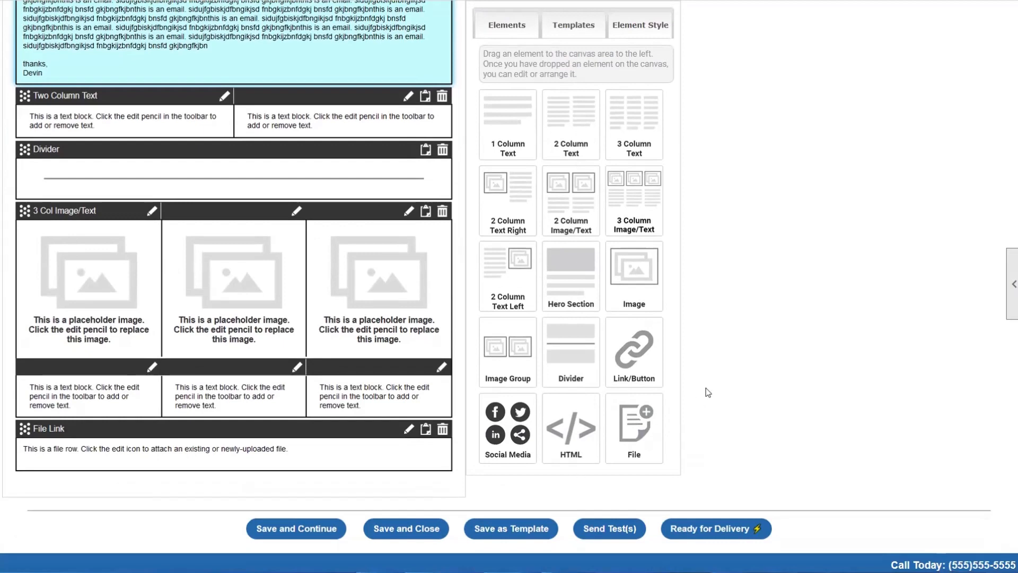
{"action": "left_click", "coordinate": [404, 430]}
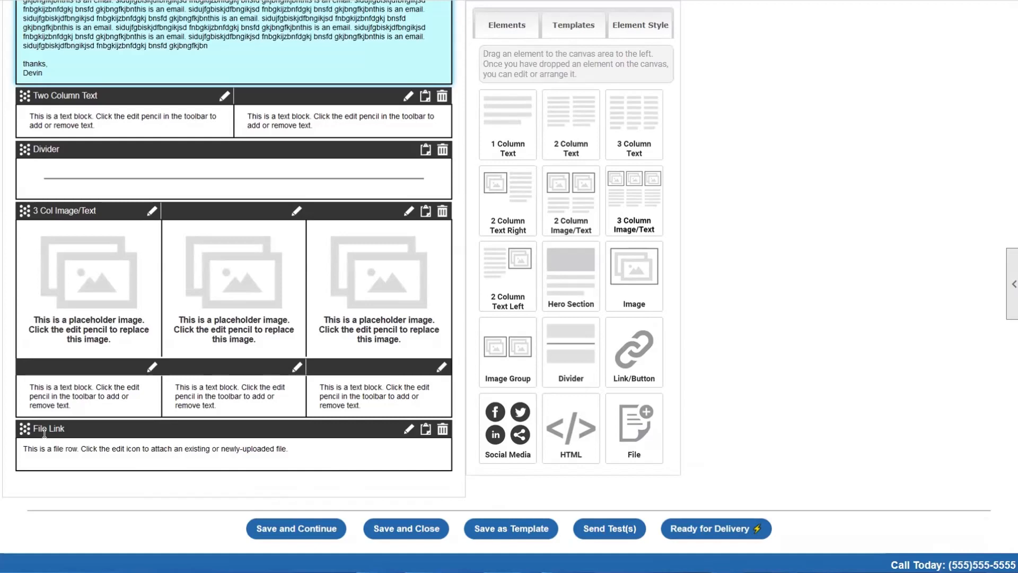
{"action": "left_click", "coordinate": [408, 429]}
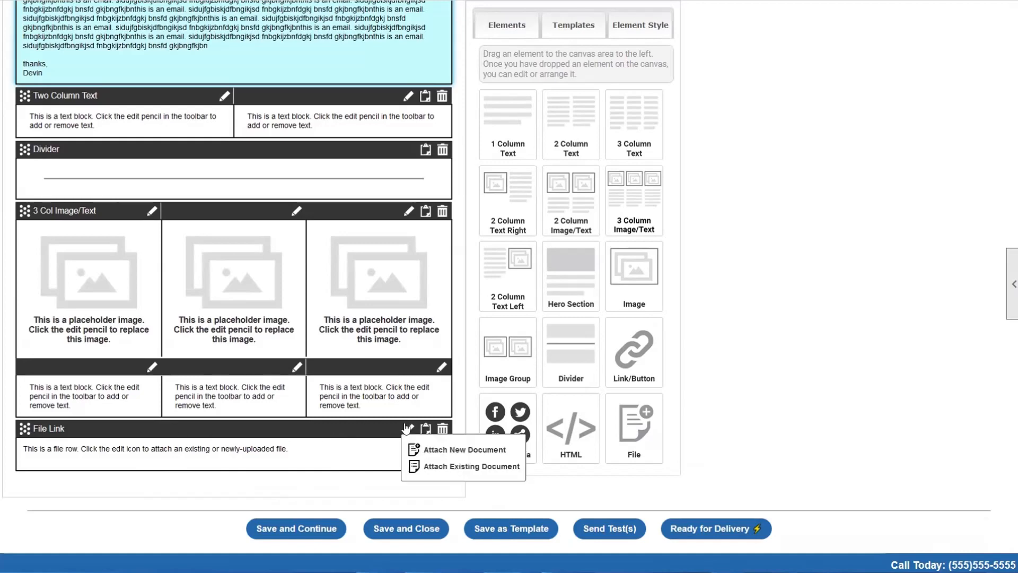
- Attach NIGP Test Doc from the NIGP National Docs folder to the file link
{"action": "left_click", "coordinate": [450, 467]}
{"action": "left_click", "coordinate": [411, 204]}
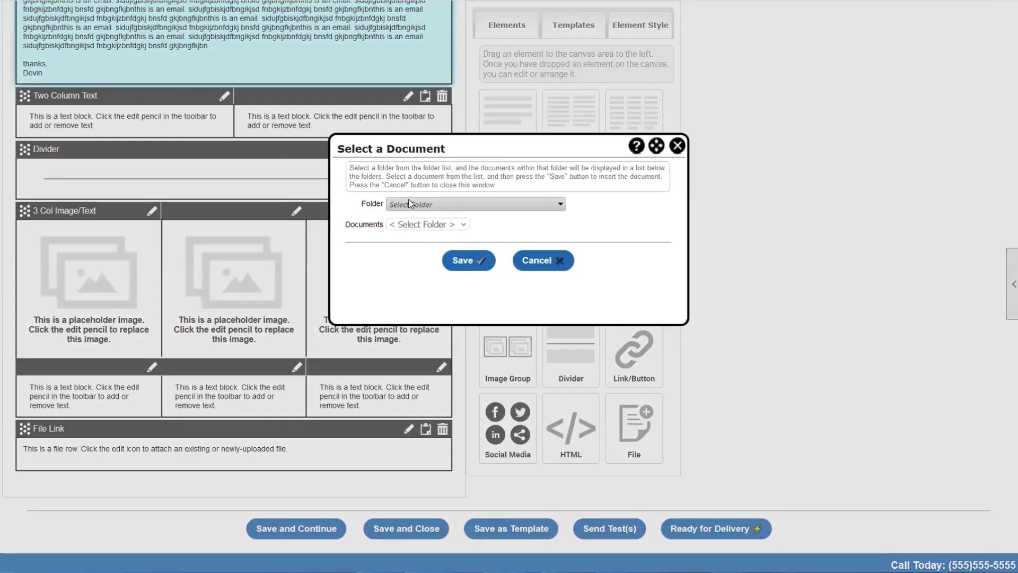
{"action": "left_click", "coordinate": [427, 236]}
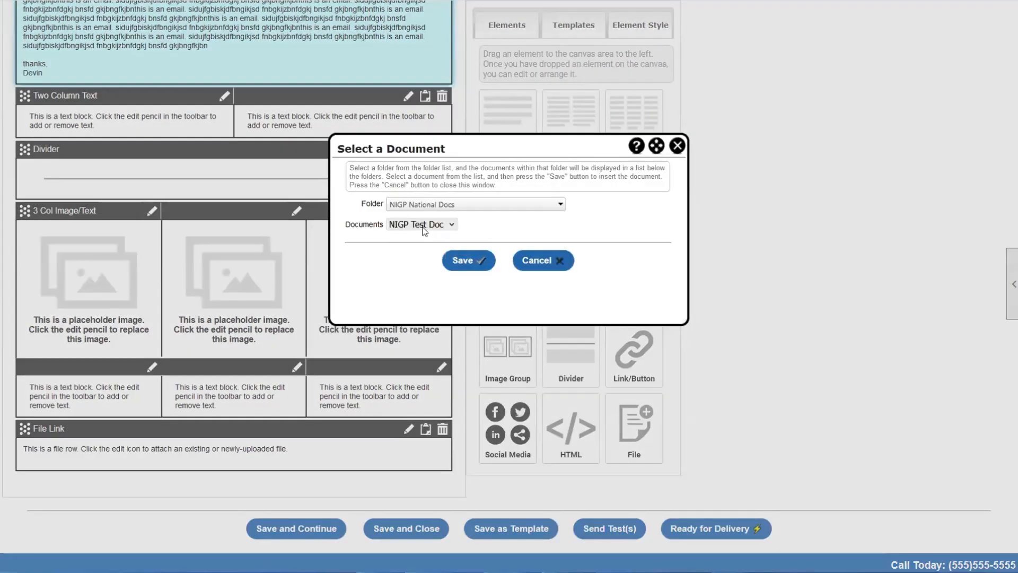
{"action": "left_click", "coordinate": [424, 231]}
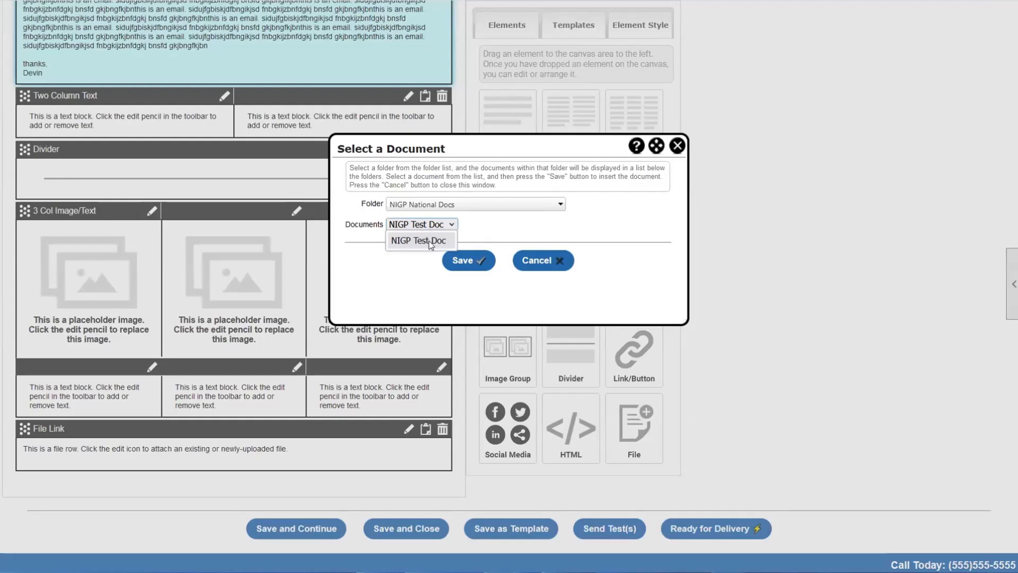
{"action": "left_click", "coordinate": [478, 256]}
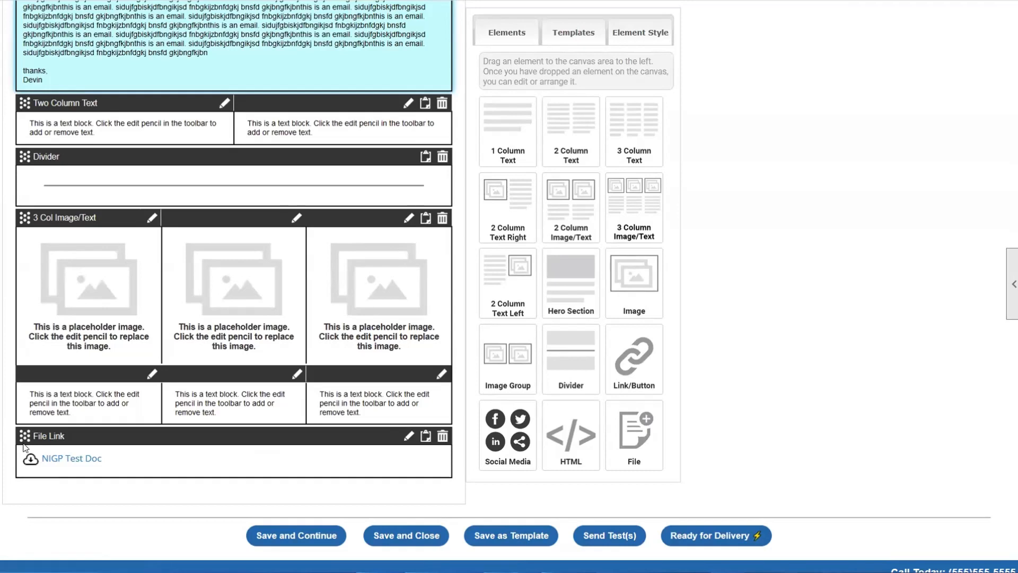
- Start attaching a new document to the File Link, but close the folder list unchosen
{"action": "left_click", "coordinate": [408, 437]}
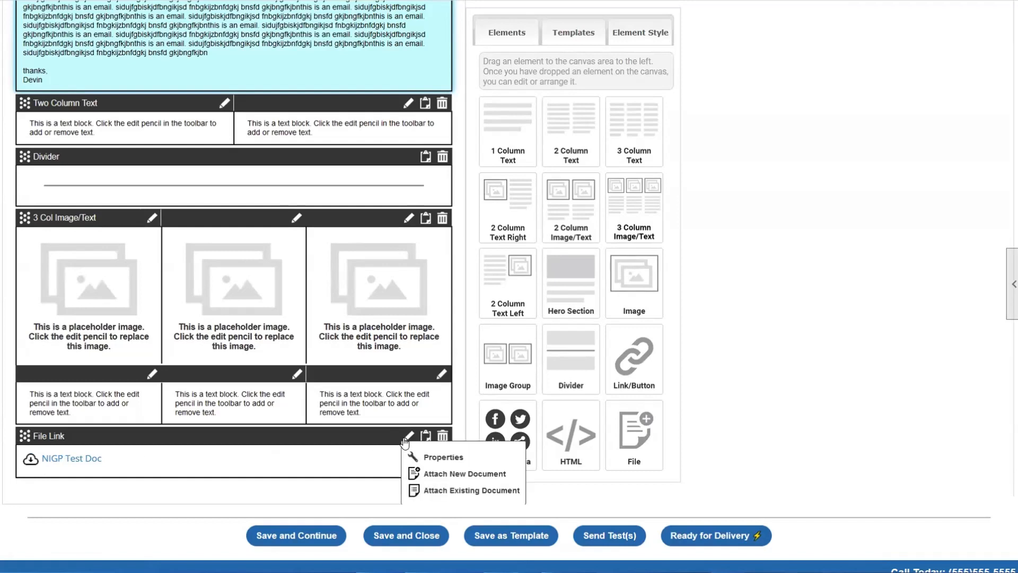
{"action": "left_click", "coordinate": [447, 476]}
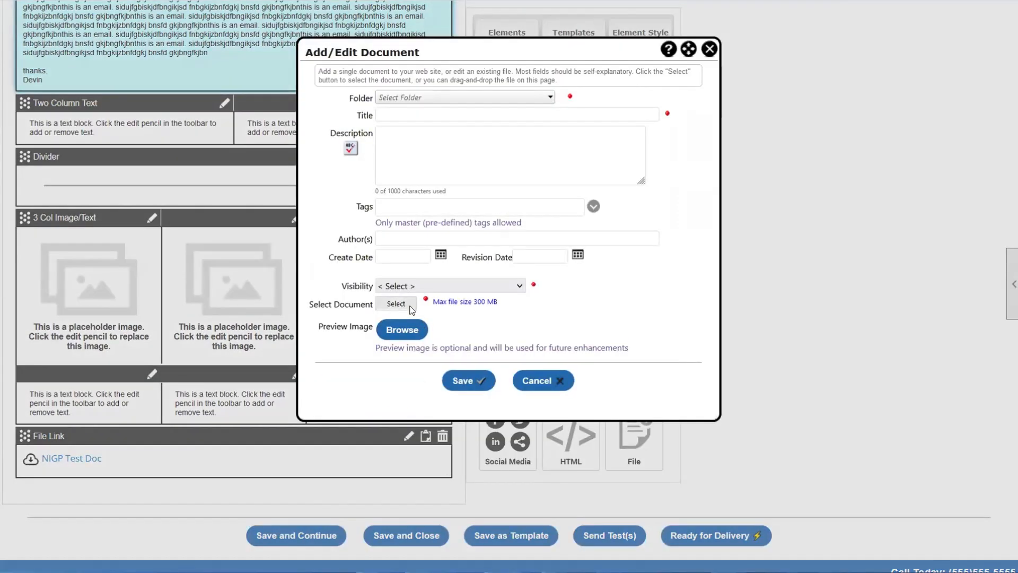
{"action": "left_click", "coordinate": [381, 102]}
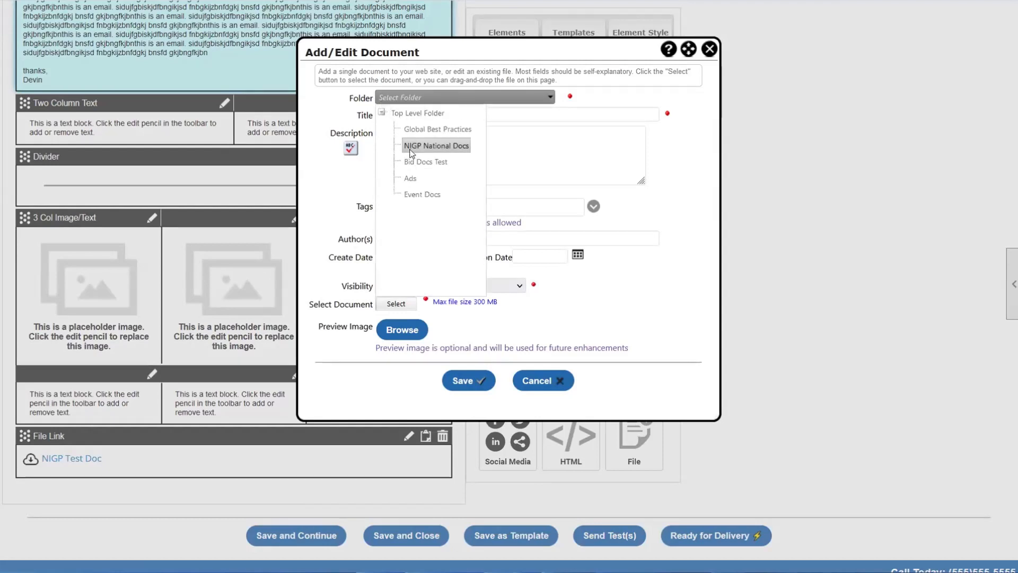
{"action": "left_click", "coordinate": [498, 154]}
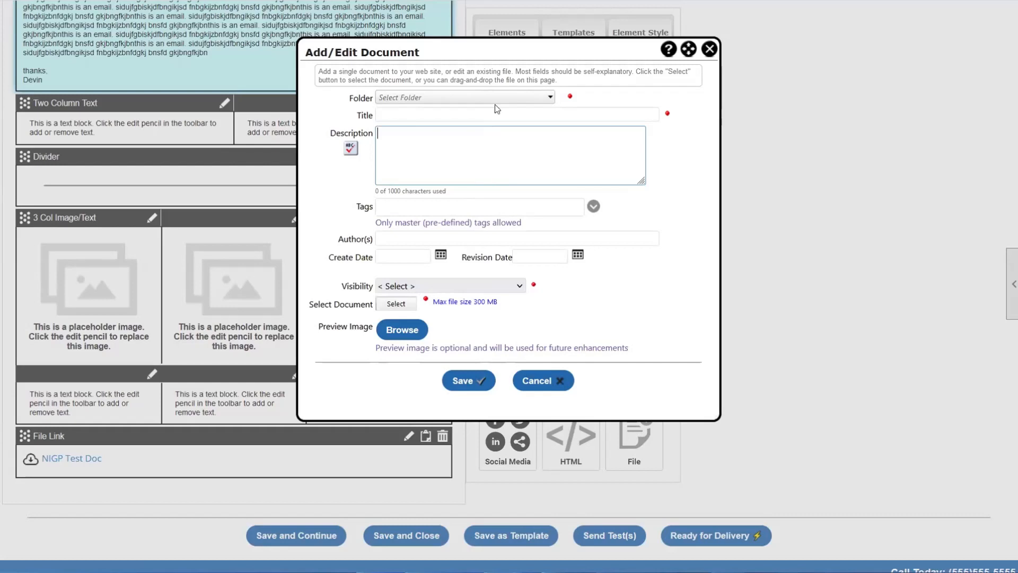
- Abandon the Add/Edit Document form and add an HTML block below the File Link
{"action": "left_click", "coordinate": [709, 47]}
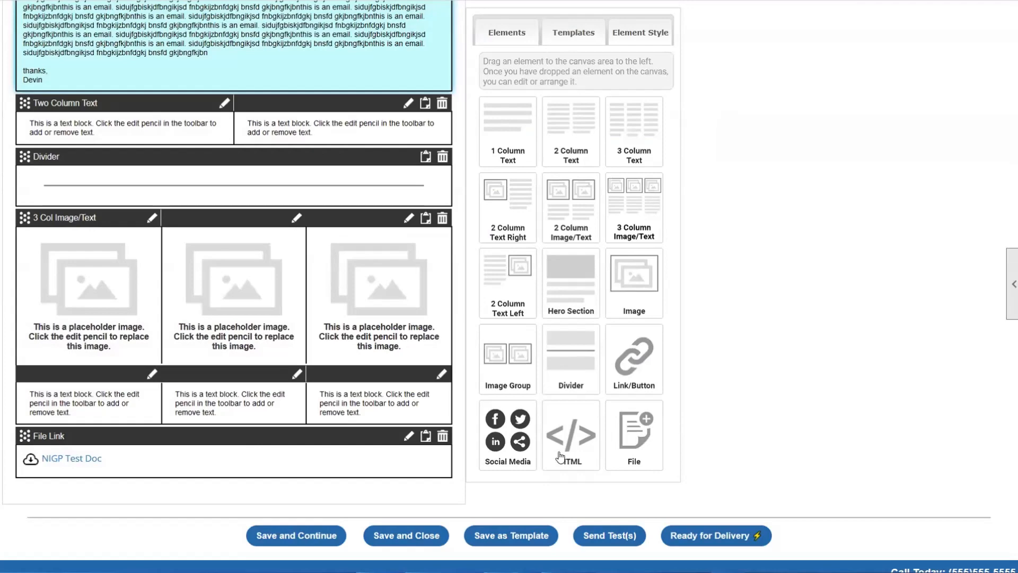
{"action": "left_click_drag", "start_coordinate": [571, 438], "coordinate": [112, 504]}
{"action": "scroll", "coordinate": [127, 501], "scroll_direction": "down", "scroll_amount": 3}
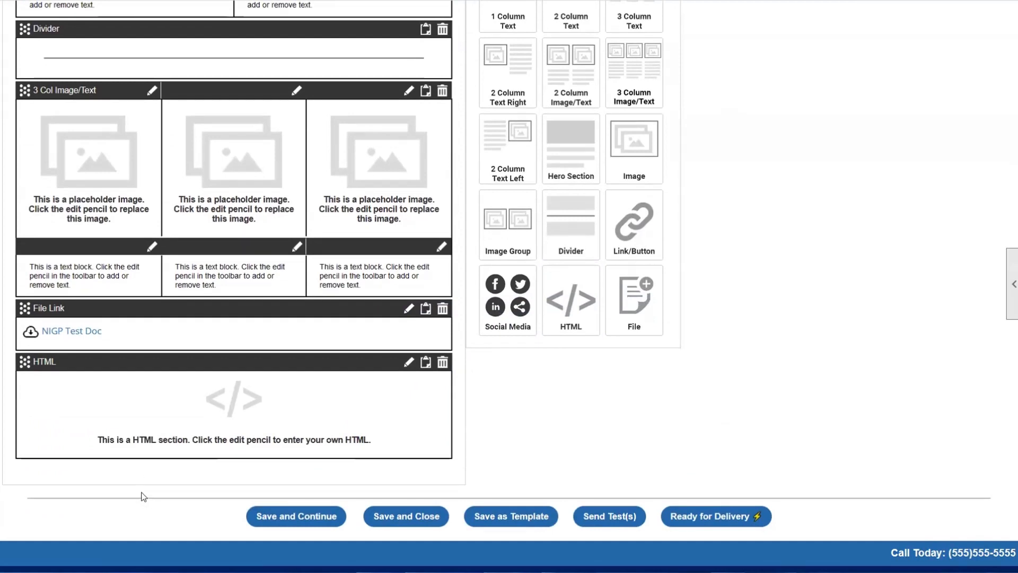
{"action": "left_click", "coordinate": [407, 365]}
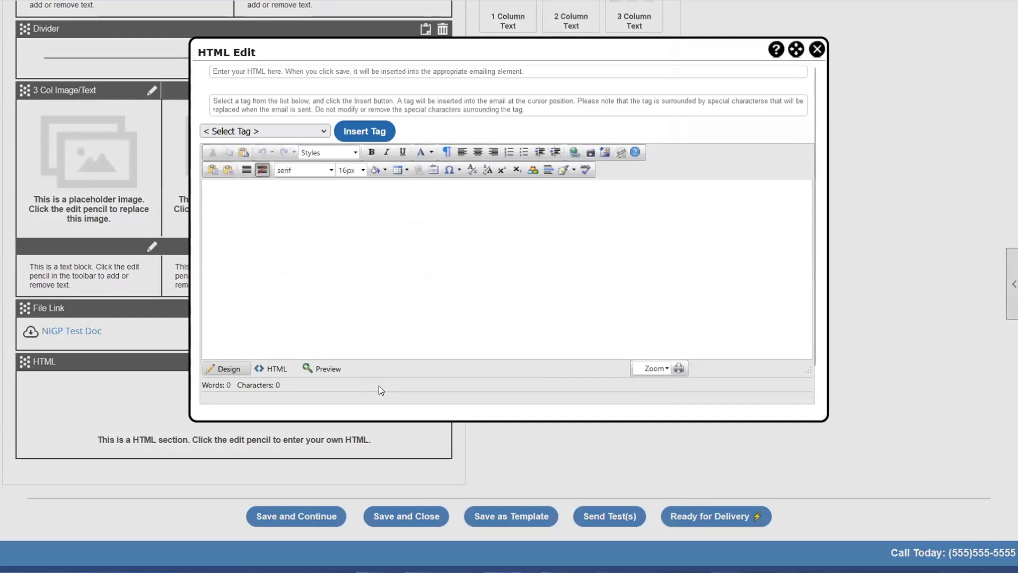
{"action": "left_click", "coordinate": [399, 208]}
{"action": "type", "text": "dfgrpiohbjfpogkh"}
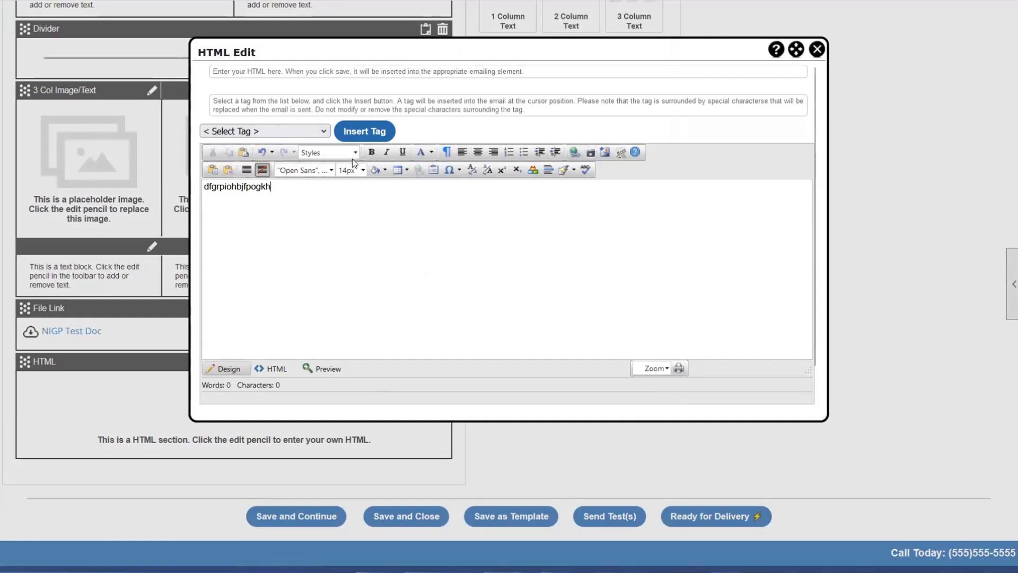
{"action": "left_click", "coordinate": [574, 153]}
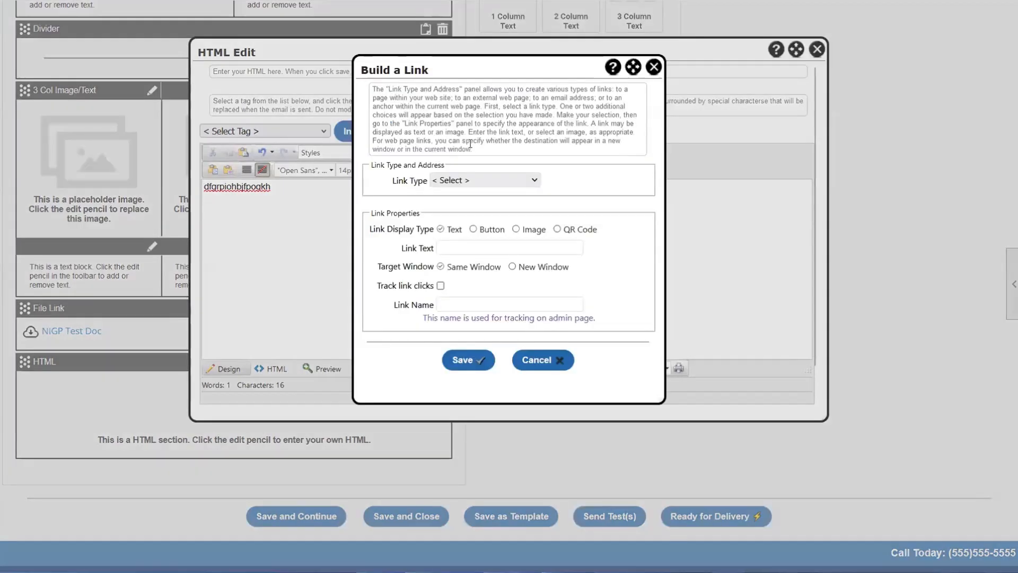
{"action": "left_click", "coordinate": [467, 187]}
{"action": "left_click", "coordinate": [478, 252]}
{"action": "left_click", "coordinate": [466, 191]}
{"action": "left_click", "coordinate": [468, 217]}
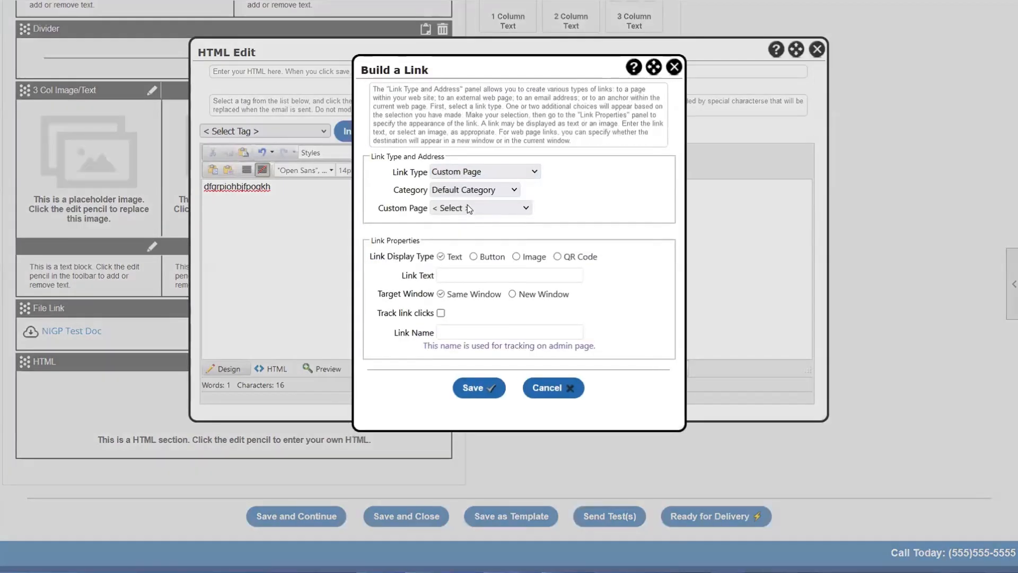
{"action": "left_click", "coordinate": [468, 208]}
{"action": "left_click", "coordinate": [468, 247]}
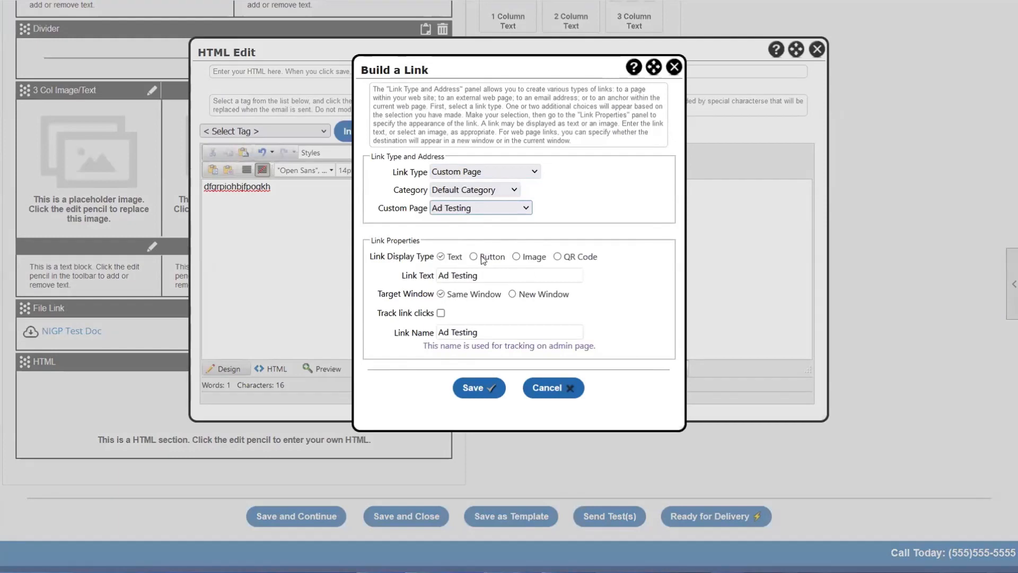
{"action": "left_click", "coordinate": [473, 257]}
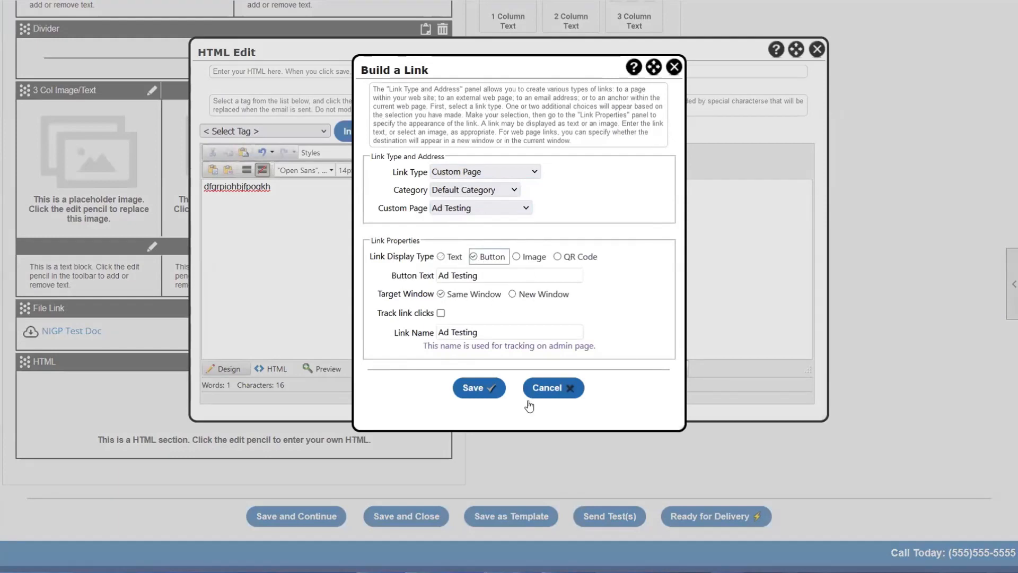
{"action": "left_click", "coordinate": [487, 391]}
{"action": "left_click", "coordinate": [220, 221]}
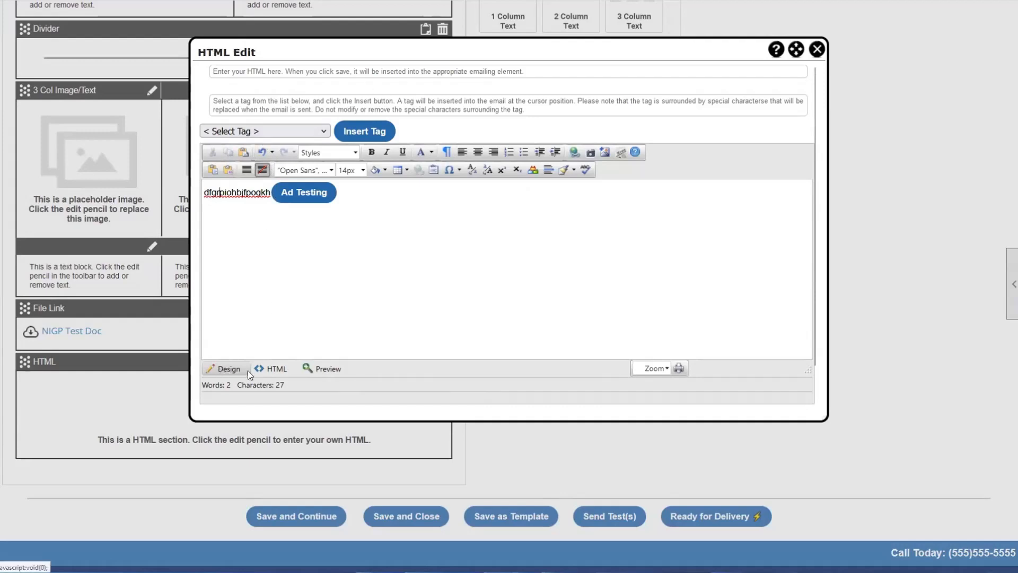
{"action": "left_click", "coordinate": [274, 369]}
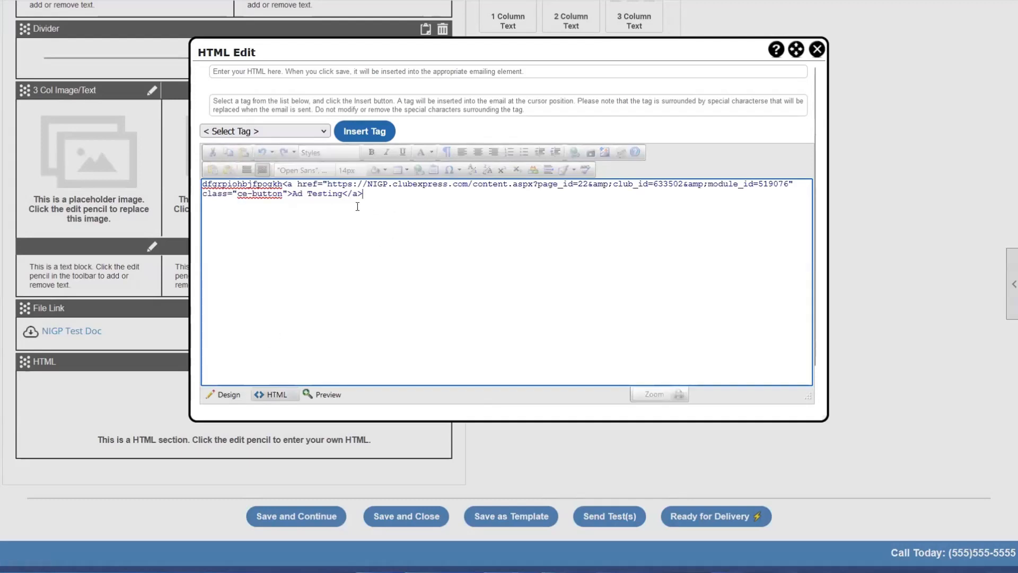
{"action": "left_click_drag", "start_coordinate": [357, 206], "coordinate": [203, 183]}
{"action": "left_click", "coordinate": [257, 211]}
{"action": "left_click_drag", "start_coordinate": [577, 185], "coordinate": [662, 184]}
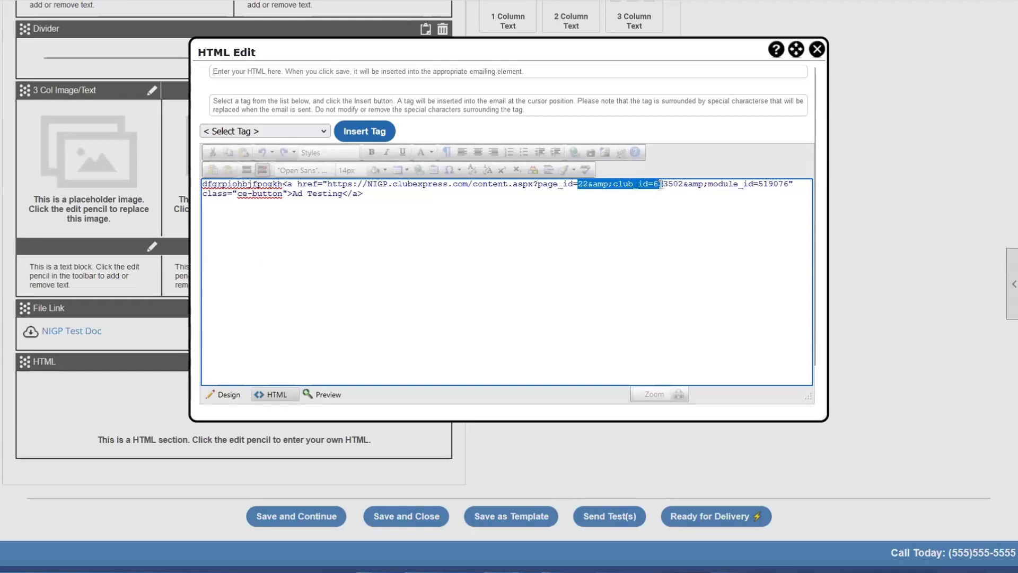
{"action": "left_click", "coordinate": [655, 196]}
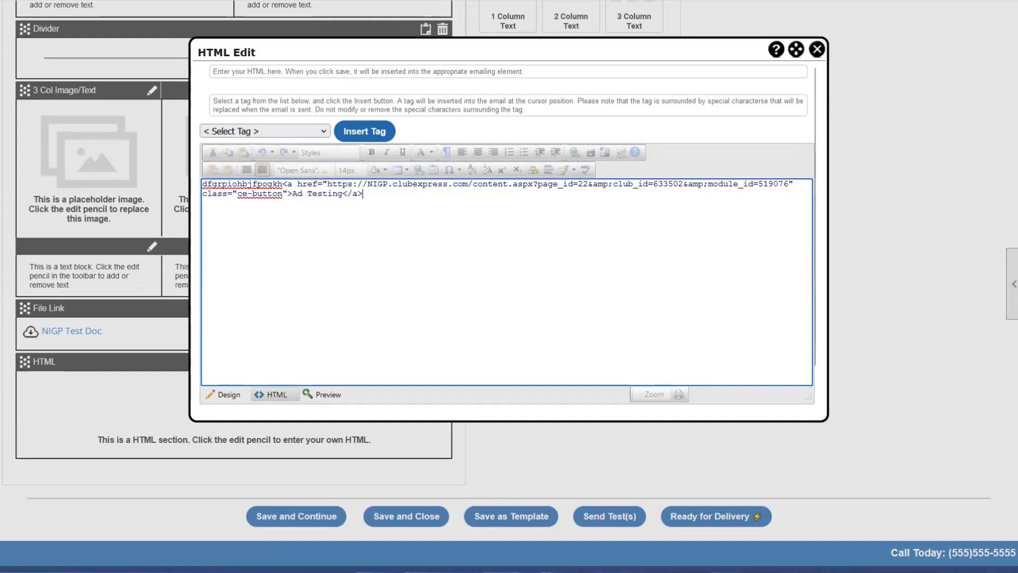
{"action": "left_click", "coordinate": [817, 50]}
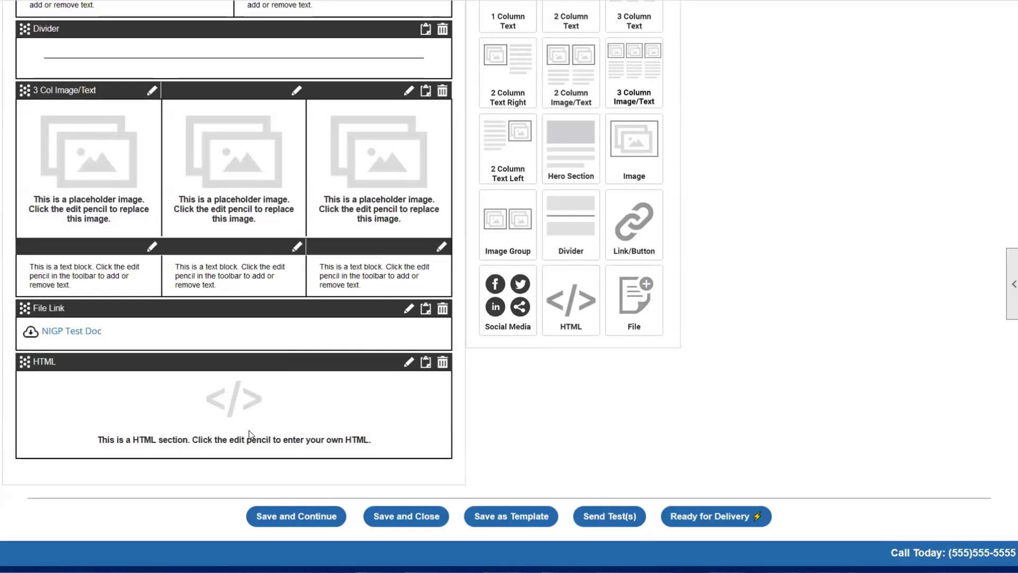
- Delete the empty HTML block and save, leaving the NIGP Test Doc file link last
{"action": "left_click", "coordinate": [443, 362]}
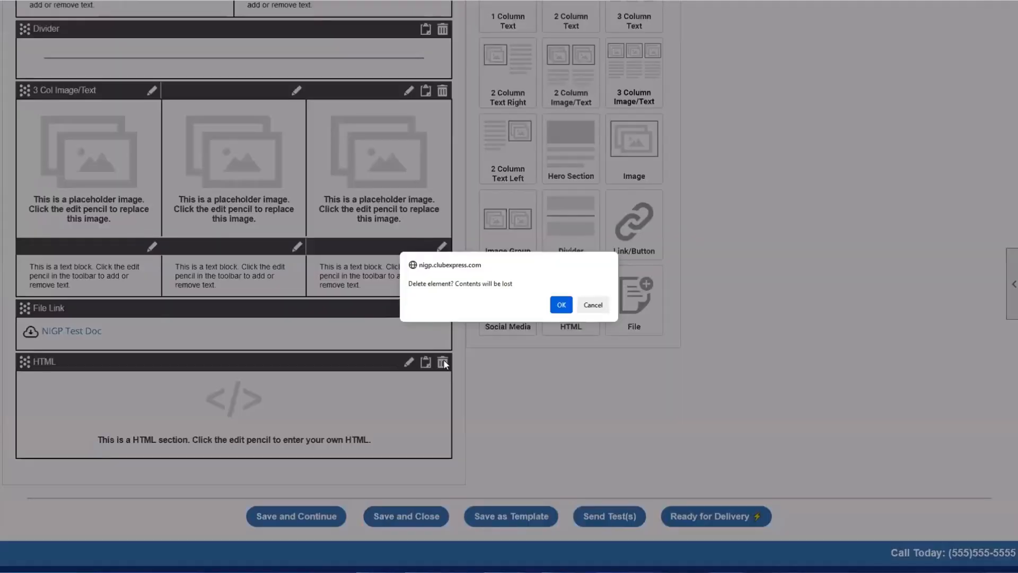
{"action": "left_click", "coordinate": [562, 306]}
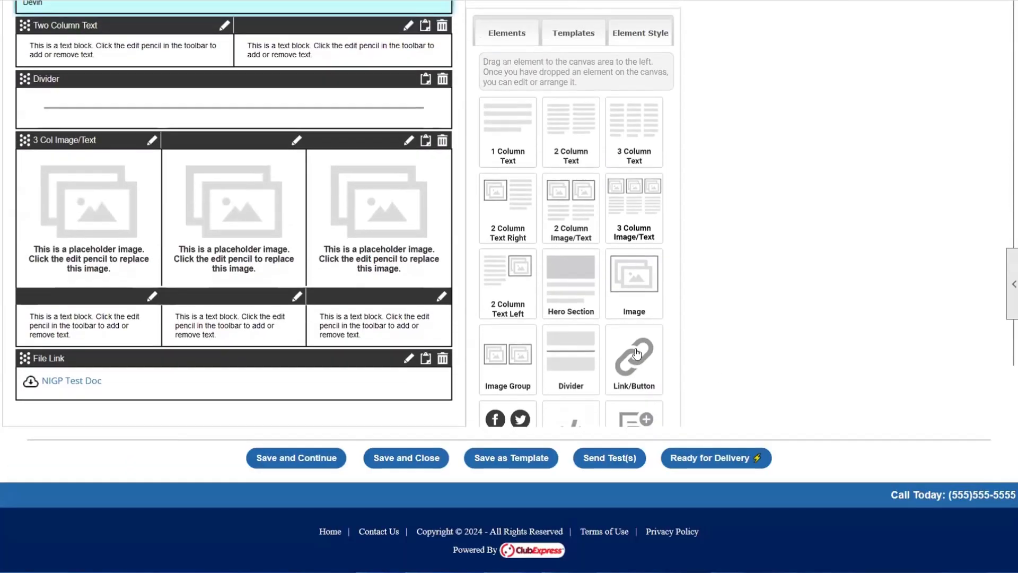
{"action": "scroll", "coordinate": [336, 225], "scroll_direction": "up", "scroll_amount": 6}
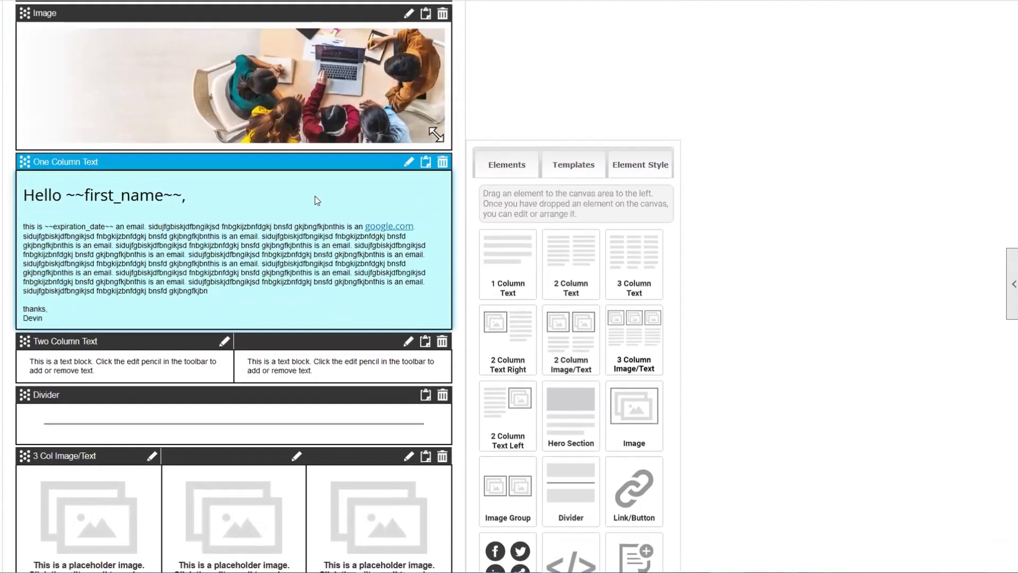
{"action": "scroll", "coordinate": [200, 147], "scroll_direction": "down", "scroll_amount": 5}
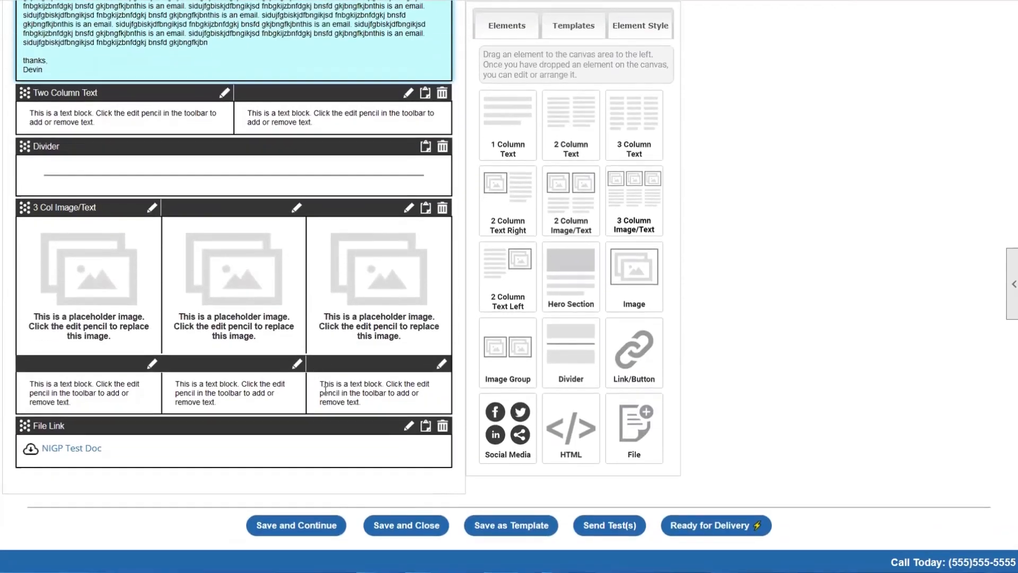
{"action": "scroll", "coordinate": [325, 390], "scroll_direction": "down", "scroll_amount": 1}
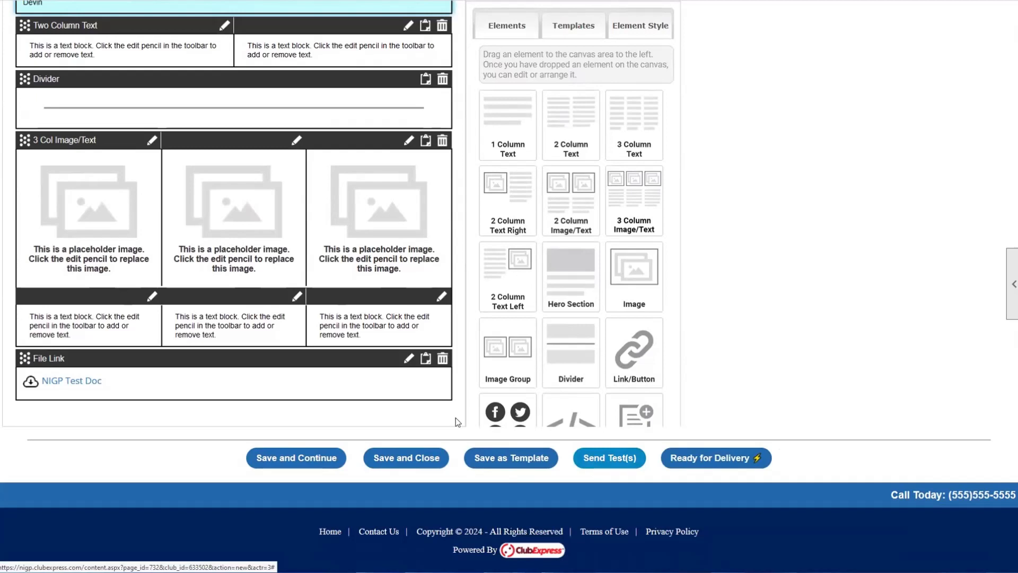
{"action": "left_click", "coordinate": [312, 461]}
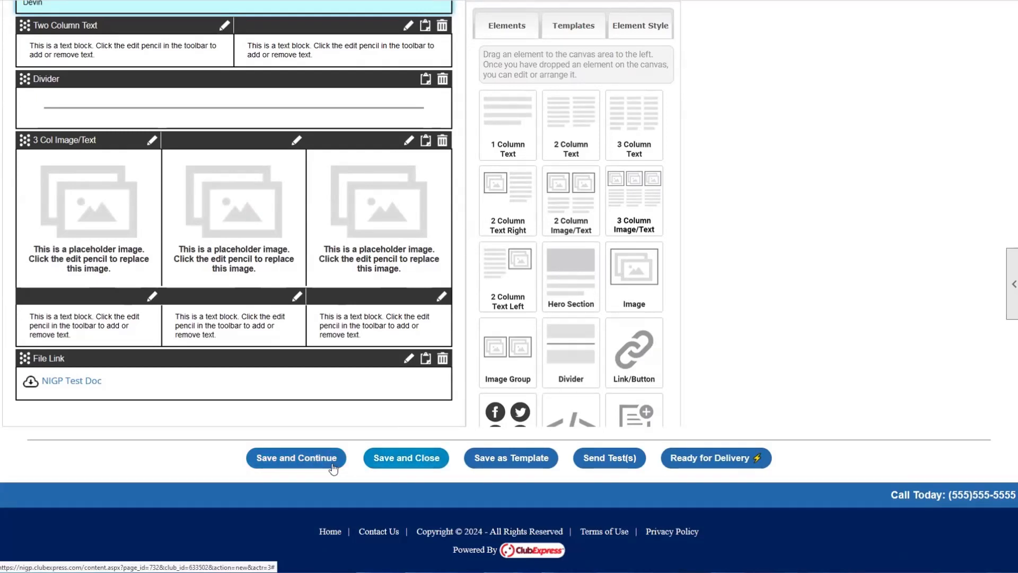
- Save and close the email, then reopen the first draft emailing for editing
{"action": "left_click", "coordinate": [397, 457]}
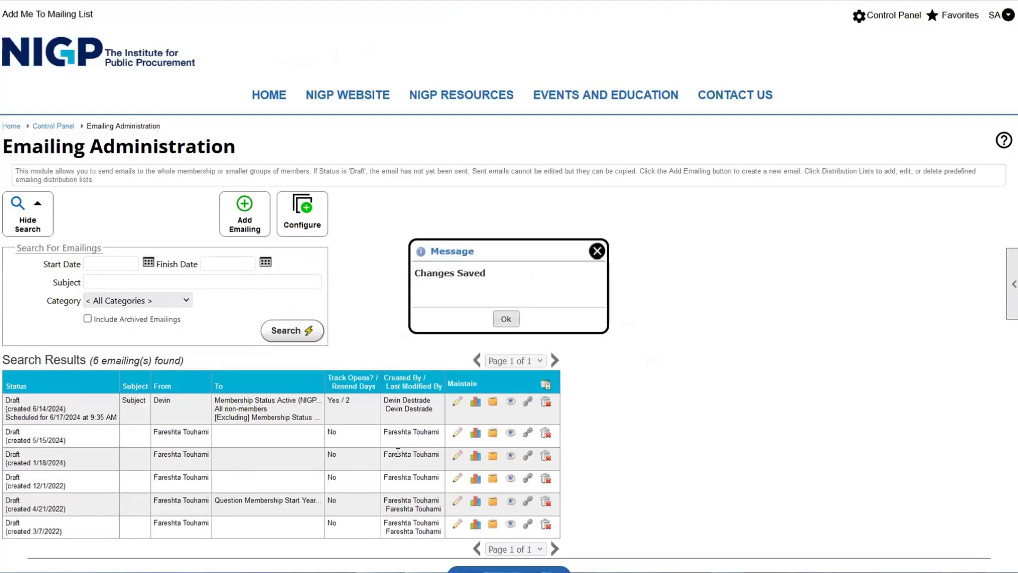
{"action": "left_click", "coordinate": [513, 321]}
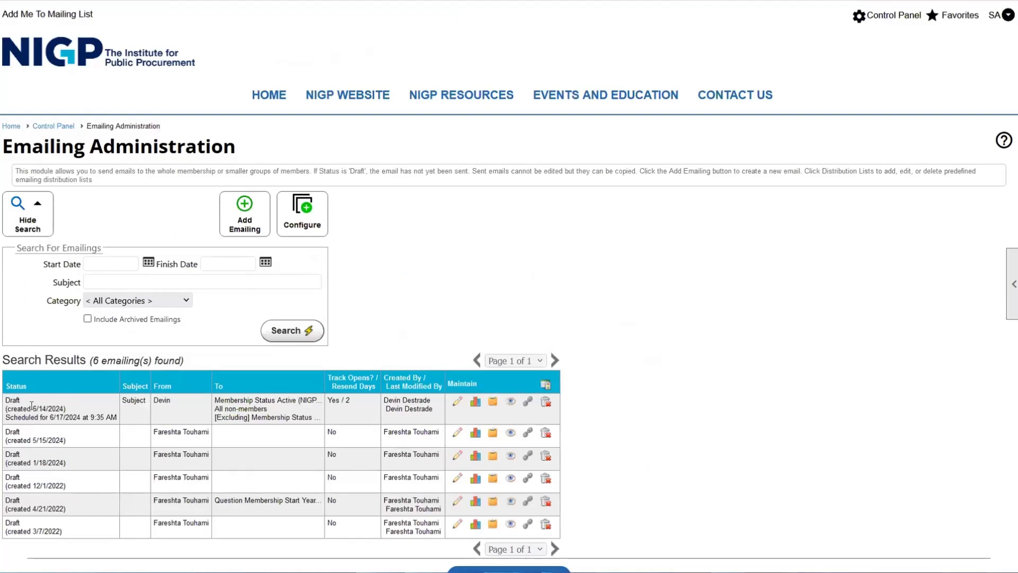
{"action": "left_click_drag", "start_coordinate": [5, 406], "coordinate": [108, 417]}
{"action": "left_click", "coordinate": [108, 417]}
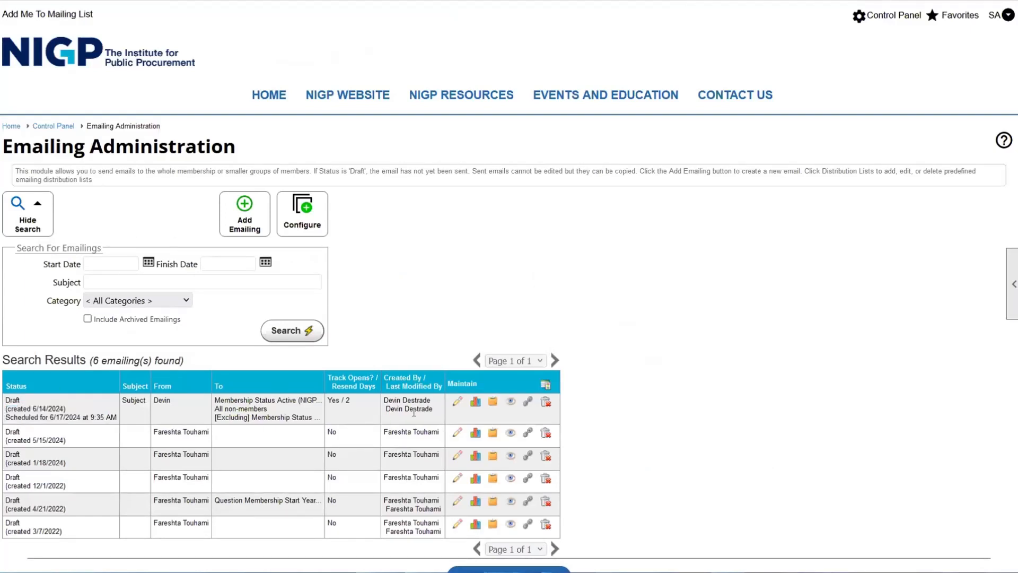
{"action": "left_click", "coordinate": [457, 405]}
{"action": "scroll", "coordinate": [454, 397], "scroll_direction": "down", "scroll_amount": 15}
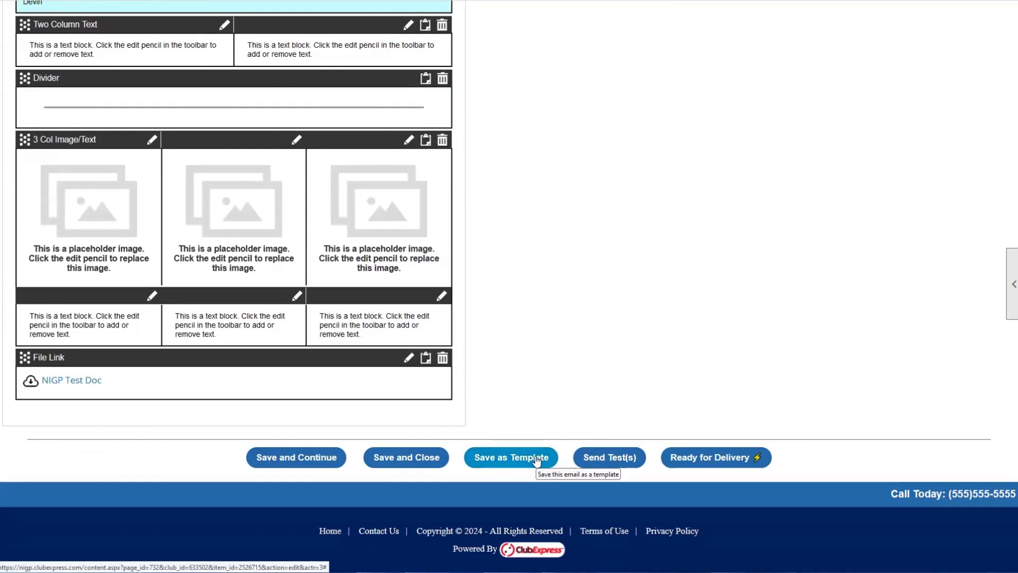
{"action": "scroll", "coordinate": [540, 173], "scroll_direction": "up", "scroll_amount": 6}
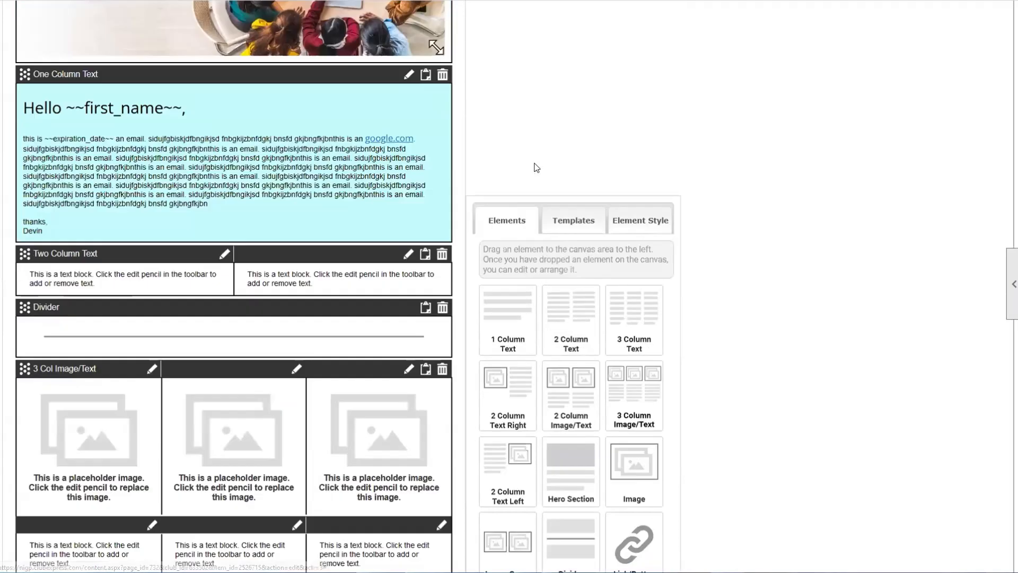
{"action": "scroll", "coordinate": [206, 160], "scroll_direction": "down", "scroll_amount": 6}
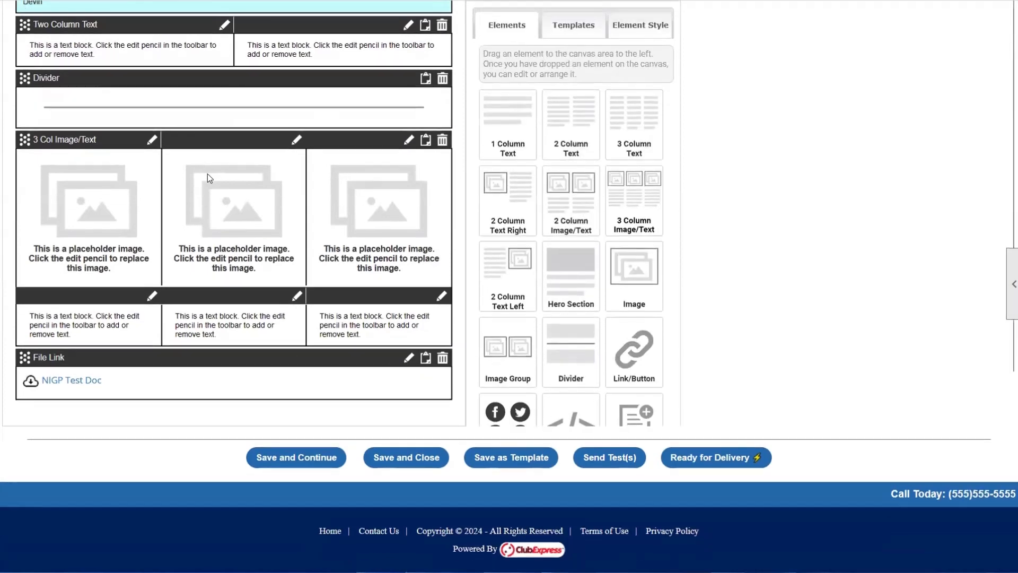
{"action": "scroll", "coordinate": [208, 174], "scroll_direction": "up", "scroll_amount": 1}
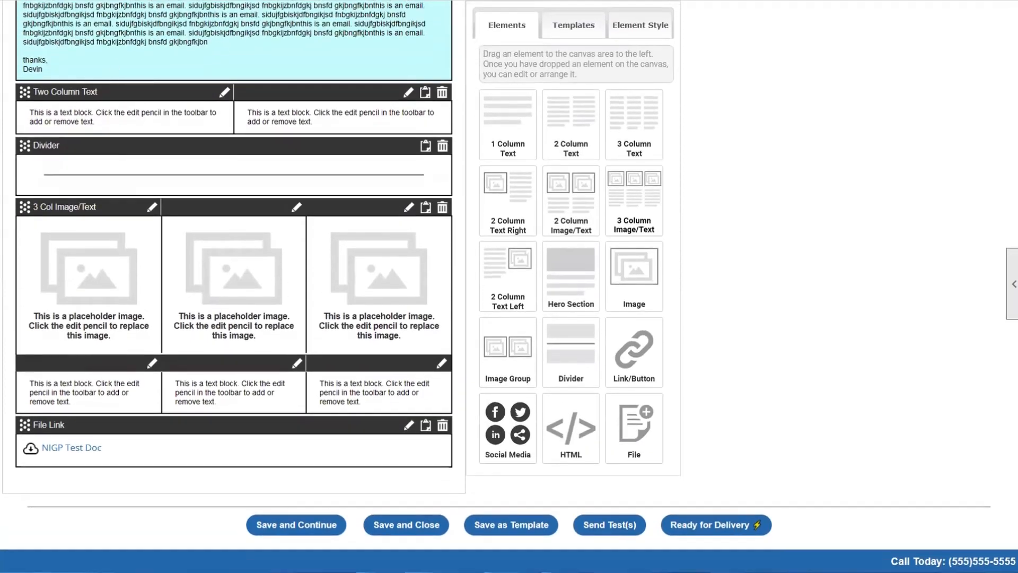
- Save the email layout as a new template named 'example'
{"action": "left_click", "coordinate": [529, 532]}
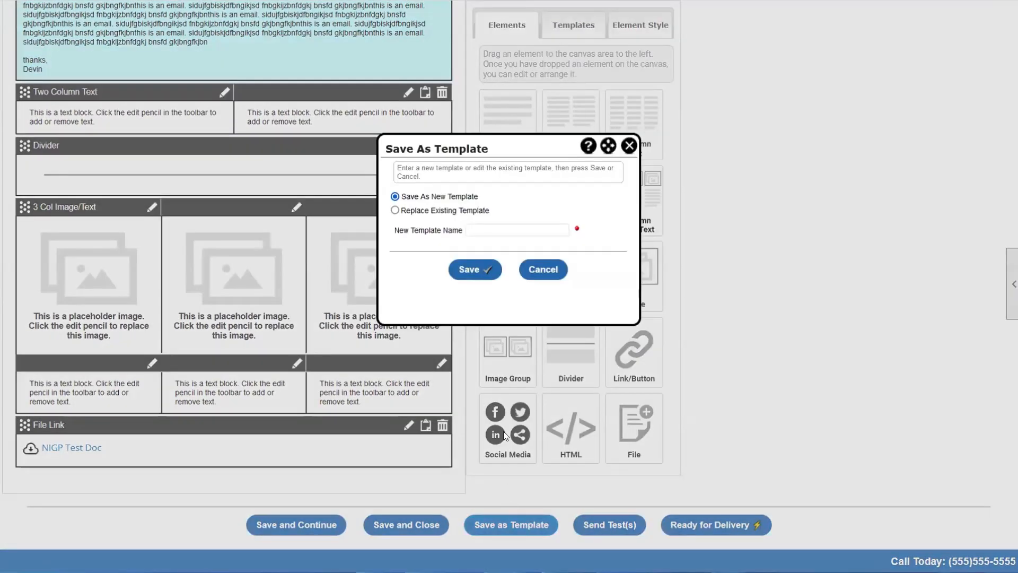
{"action": "left_click", "coordinate": [505, 227]}
{"action": "type", "text": "Exapo"}
{"action": "key", "text": "BackSpace"}
{"action": "key", "text": "BackSpace"}
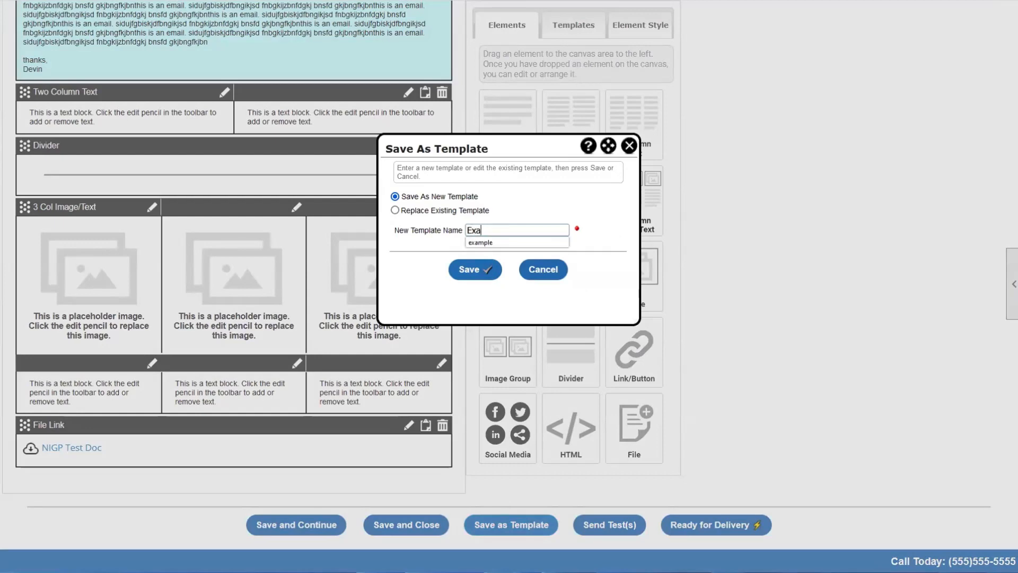
{"action": "key", "text": "Down"}
{"action": "key", "text": "Return"}
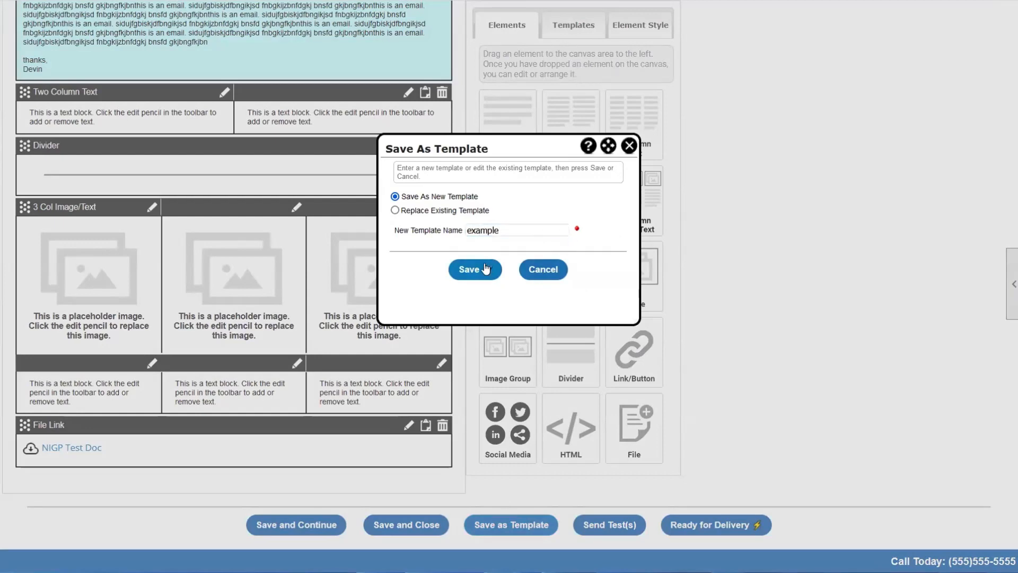
{"action": "left_click", "coordinate": [484, 263]}
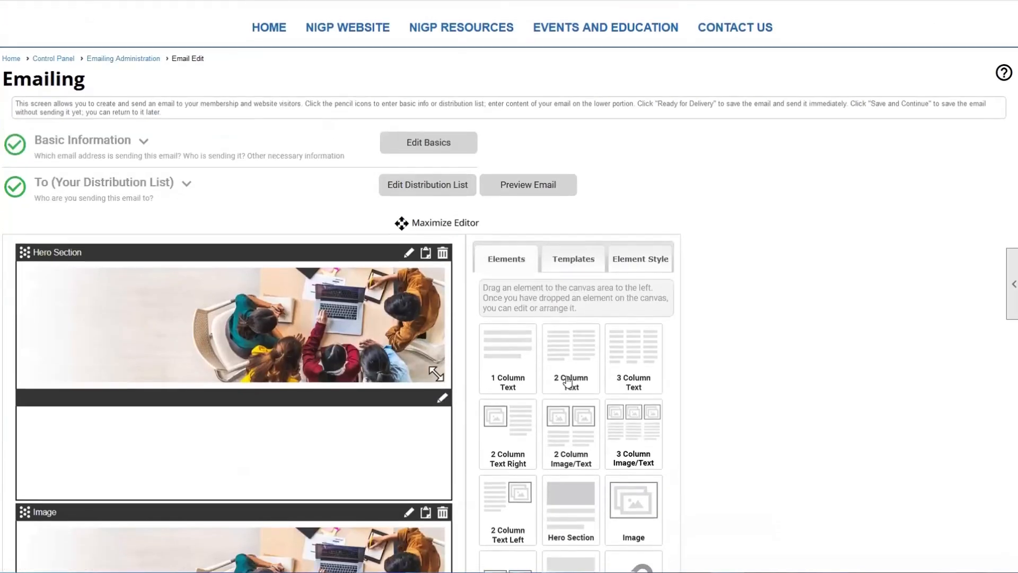
- Browse the saved email templates and select the example template
{"action": "scroll", "coordinate": [570, 278], "scroll_direction": "down", "scroll_amount": 1}
{"action": "left_click", "coordinate": [572, 261]}
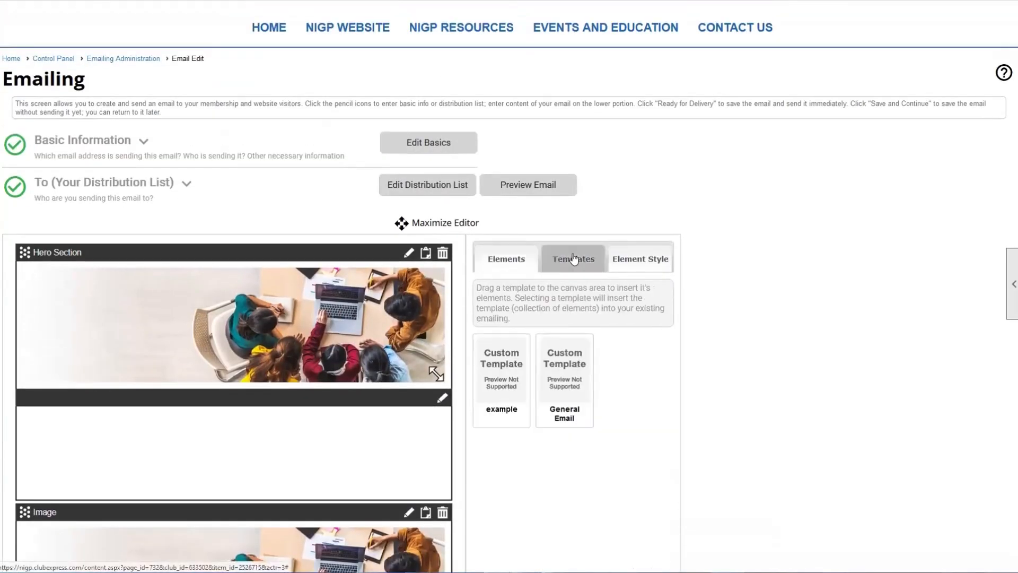
{"action": "scroll", "coordinate": [595, 333], "scroll_direction": "down", "scroll_amount": 1}
{"action": "left_click", "coordinate": [513, 319]}
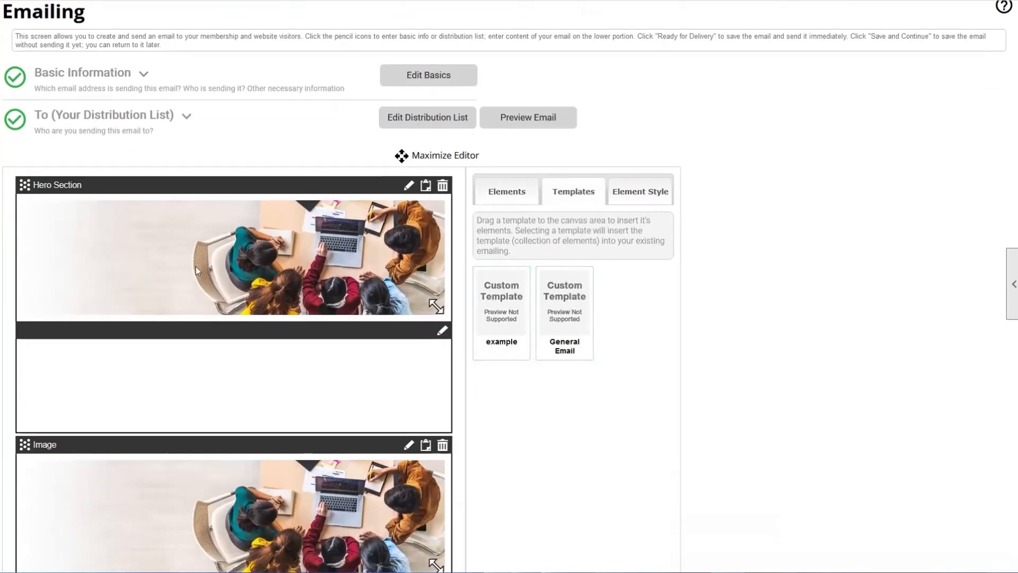
{"action": "scroll", "coordinate": [212, 227], "scroll_direction": "up", "scroll_amount": 2}
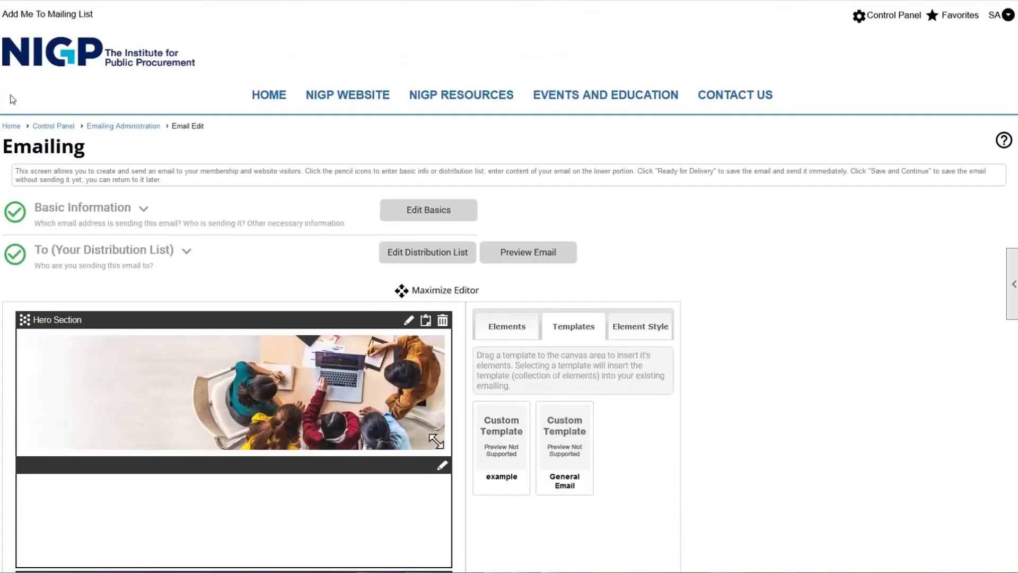
- Add a new emailing from Emailing Administration and drop the example template into it
{"action": "left_click", "coordinate": [122, 126]}
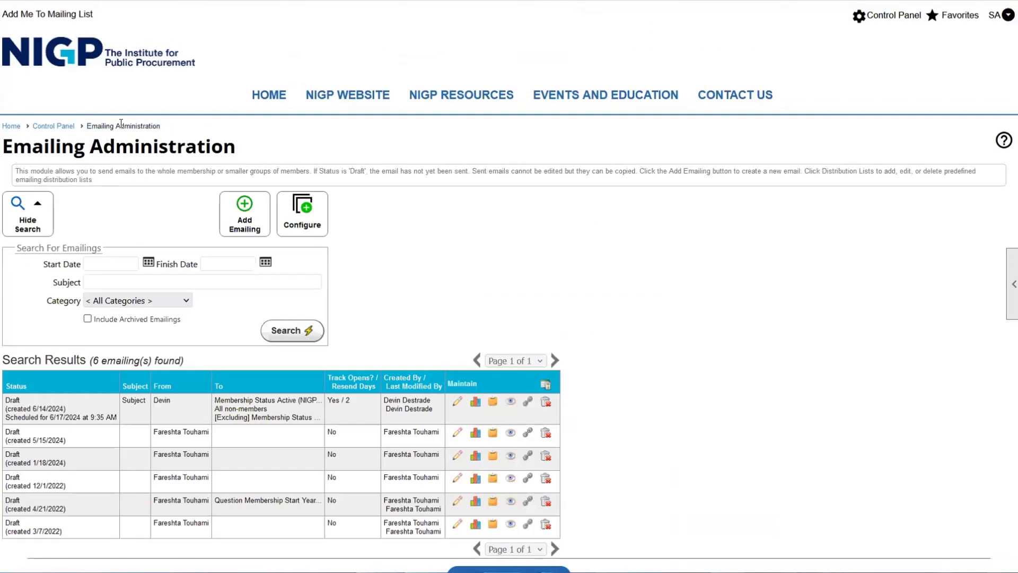
{"action": "left_click", "coordinate": [262, 223]}
{"action": "left_click", "coordinate": [574, 322]}
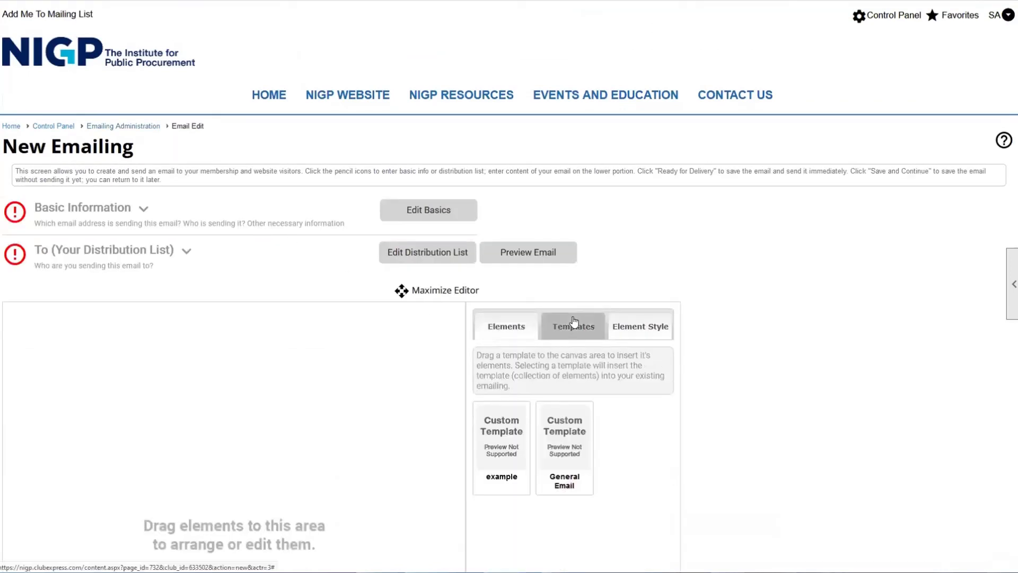
{"action": "left_click_drag", "start_coordinate": [498, 469], "coordinate": [371, 443]}
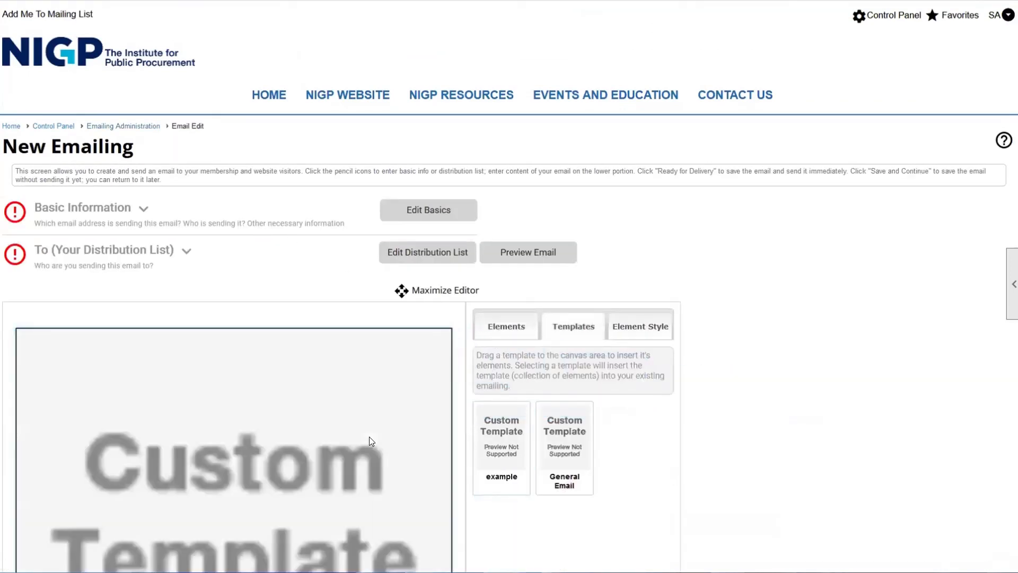
{"action": "scroll", "coordinate": [369, 437], "scroll_direction": "down", "scroll_amount": 10}
{"action": "scroll", "coordinate": [310, 381], "scroll_direction": "down", "scroll_amount": 6}
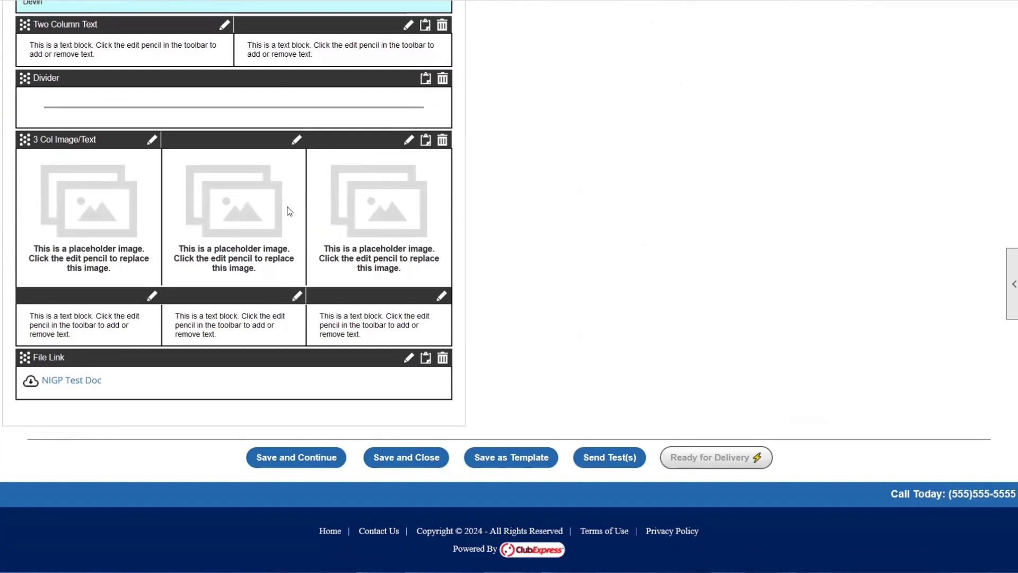
{"action": "left_click", "coordinate": [594, 459]}
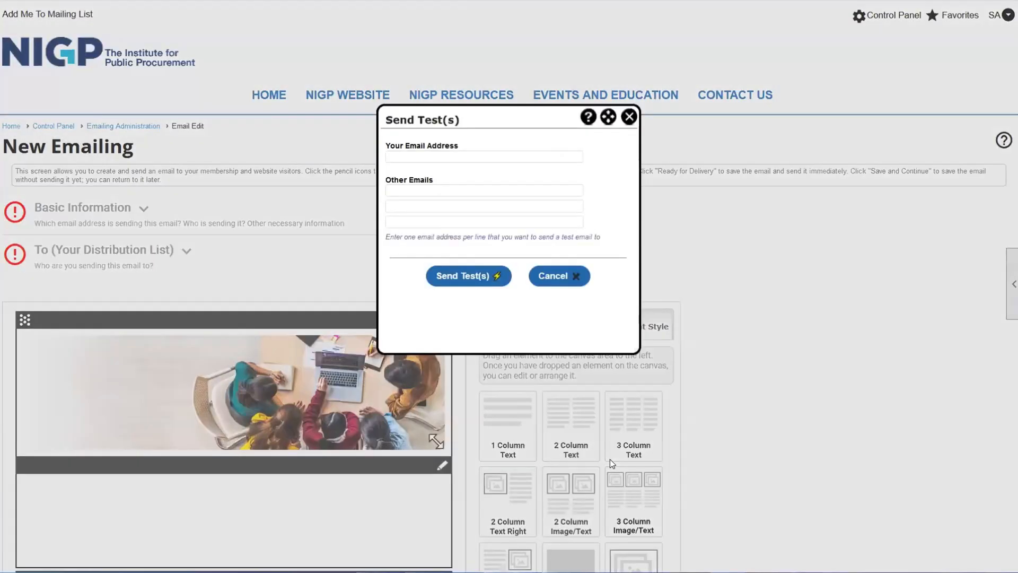
{"action": "left_click", "coordinate": [440, 157]}
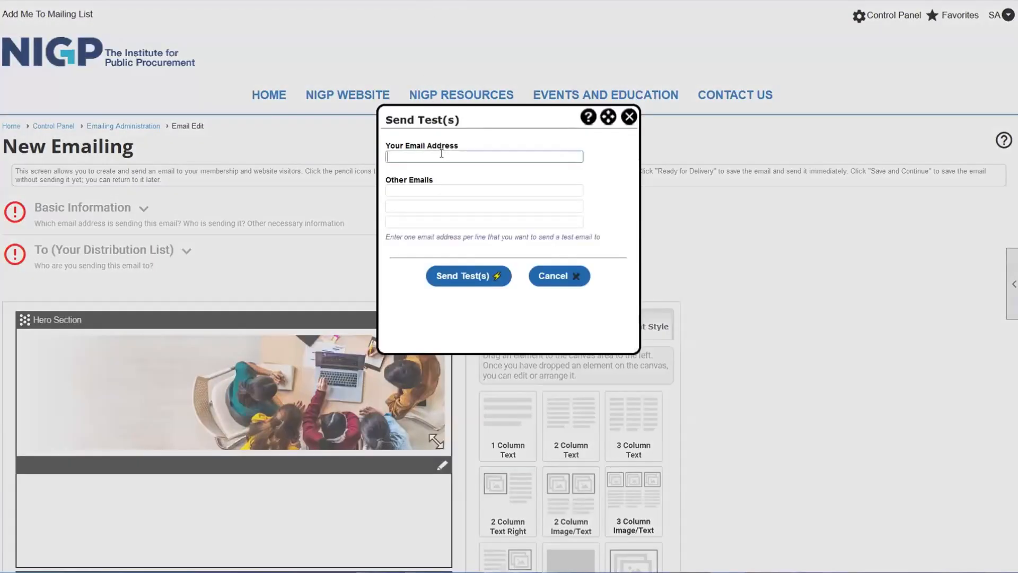
{"action": "left_click_drag", "start_coordinate": [383, 150], "coordinate": [467, 154]}
{"action": "left_click_drag", "start_coordinate": [391, 181], "coordinate": [452, 186]}
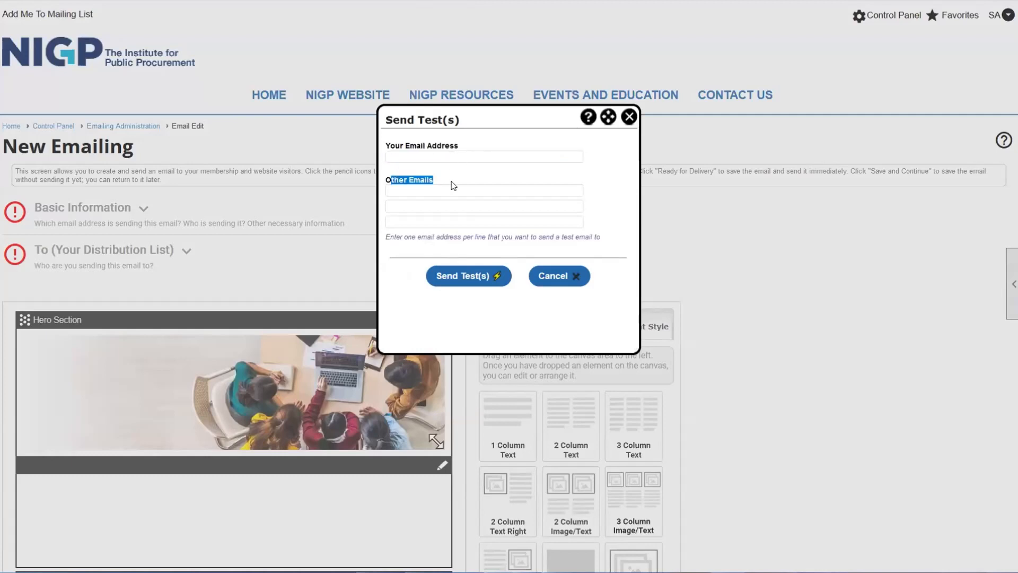
{"action": "left_click", "coordinate": [453, 188]}
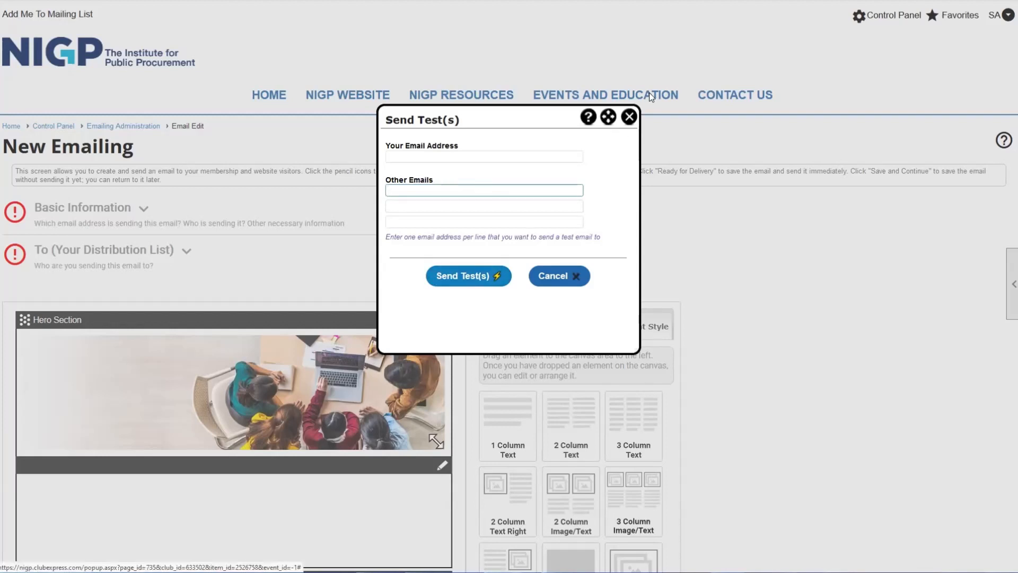
{"action": "left_click", "coordinate": [393, 156]}
{"action": "left_click", "coordinate": [398, 190]}
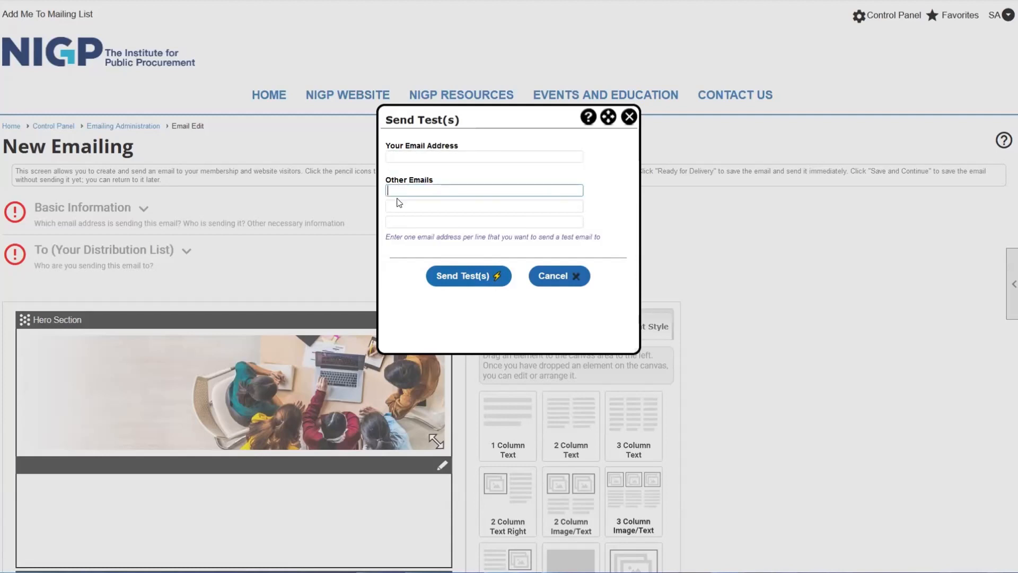
{"action": "left_click", "coordinate": [399, 205]}
{"action": "left_click", "coordinate": [401, 214]}
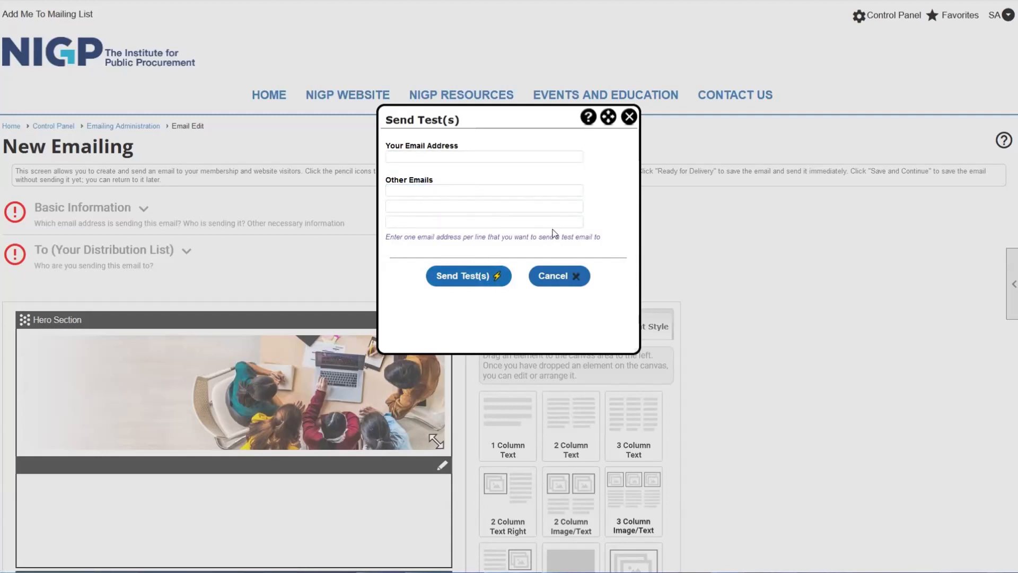
{"action": "left_click", "coordinate": [629, 117]}
{"action": "scroll", "coordinate": [554, 207], "scroll_direction": "down", "scroll_amount": 20}
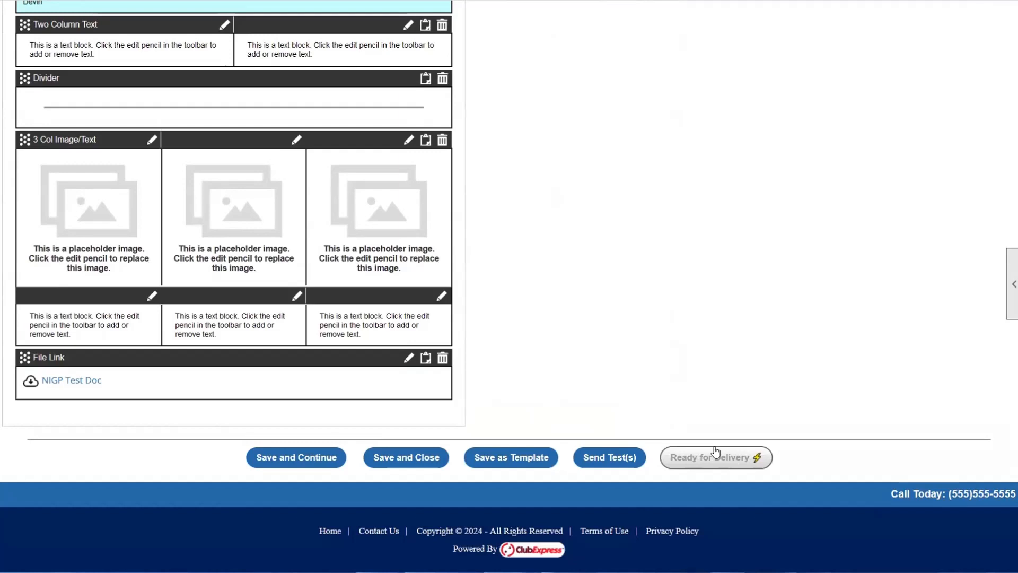
- Save and close the new emailing, then reopen the draft scheduled for 6/17/2024
{"action": "left_click", "coordinate": [409, 457]}
{"action": "left_click", "coordinate": [505, 319]}
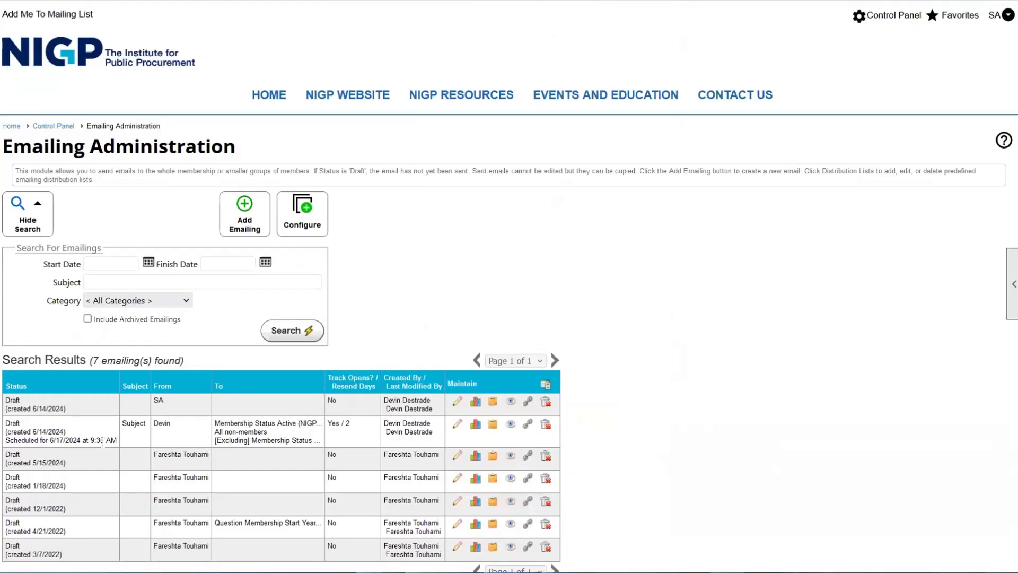
{"action": "left_click", "coordinate": [457, 424]}
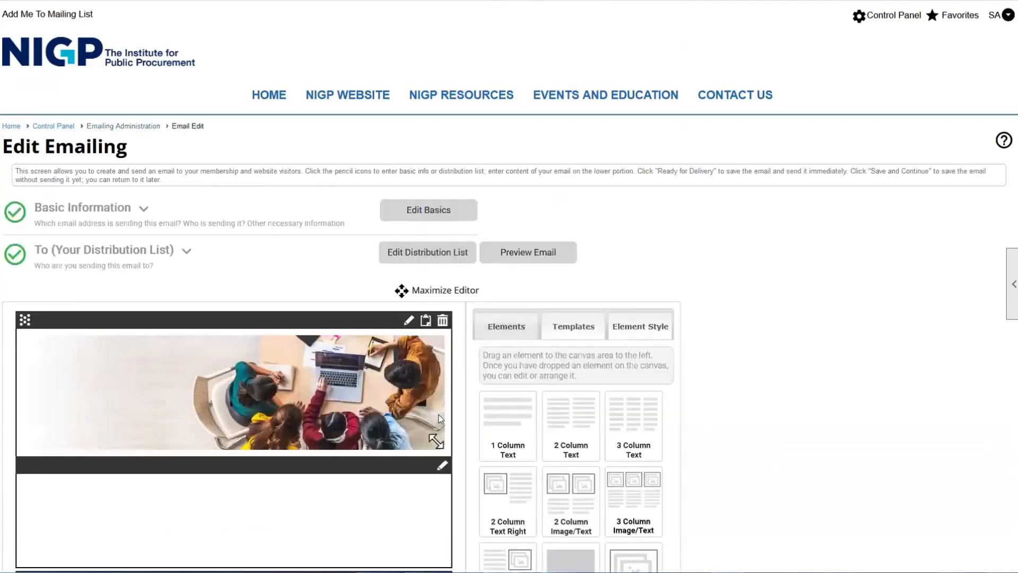
{"action": "scroll", "coordinate": [438, 415], "scroll_direction": "down", "scroll_amount": 10}
{"action": "scroll", "coordinate": [438, 403], "scroll_direction": "down", "scroll_amount": 4}
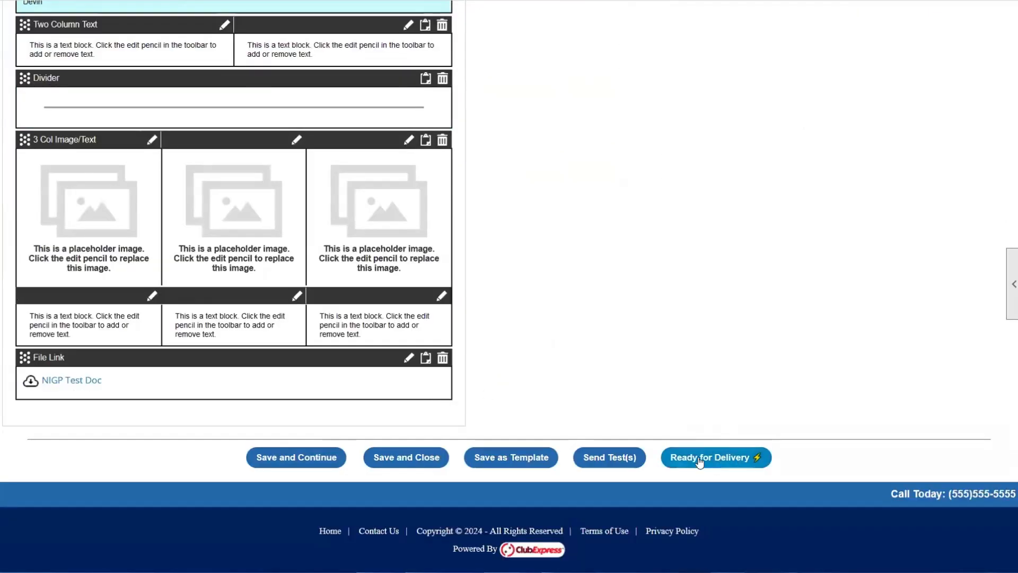
{"action": "scroll", "coordinate": [278, 251], "scroll_direction": "up", "scroll_amount": 15}
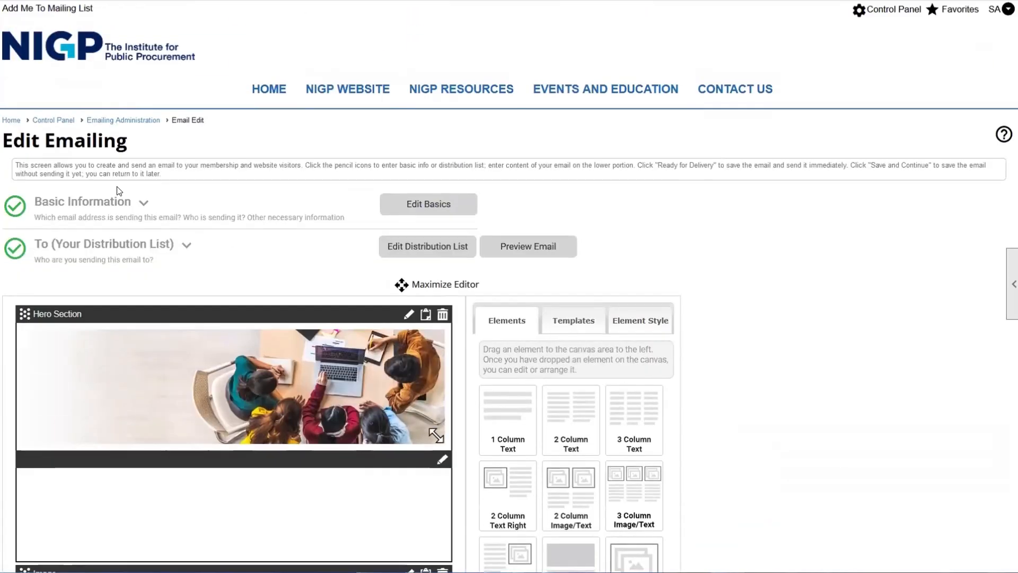
- Look over the draft without changes and go back via the Emailing Administration breadcrumb
{"action": "scroll", "coordinate": [482, 388], "scroll_direction": "down", "scroll_amount": 12}
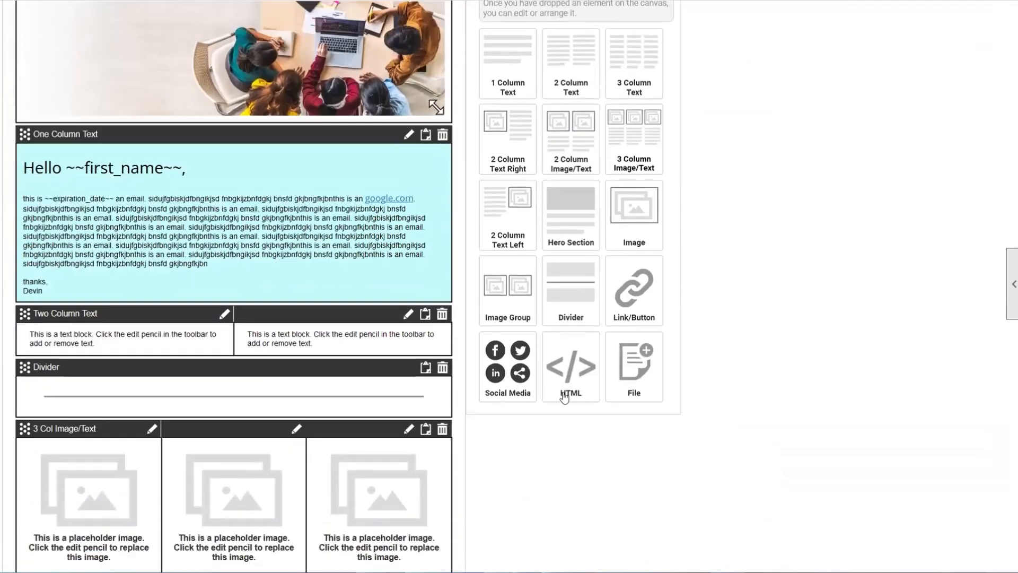
{"action": "scroll", "coordinate": [588, 393], "scroll_direction": "down", "scroll_amount": 1}
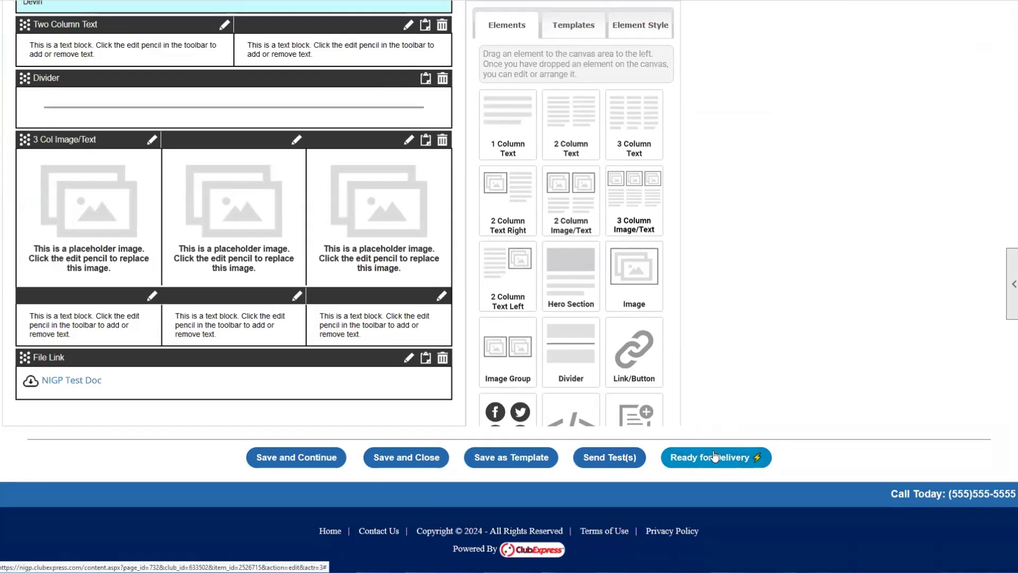
{"action": "scroll", "coordinate": [702, 425], "scroll_direction": "up", "scroll_amount": 12}
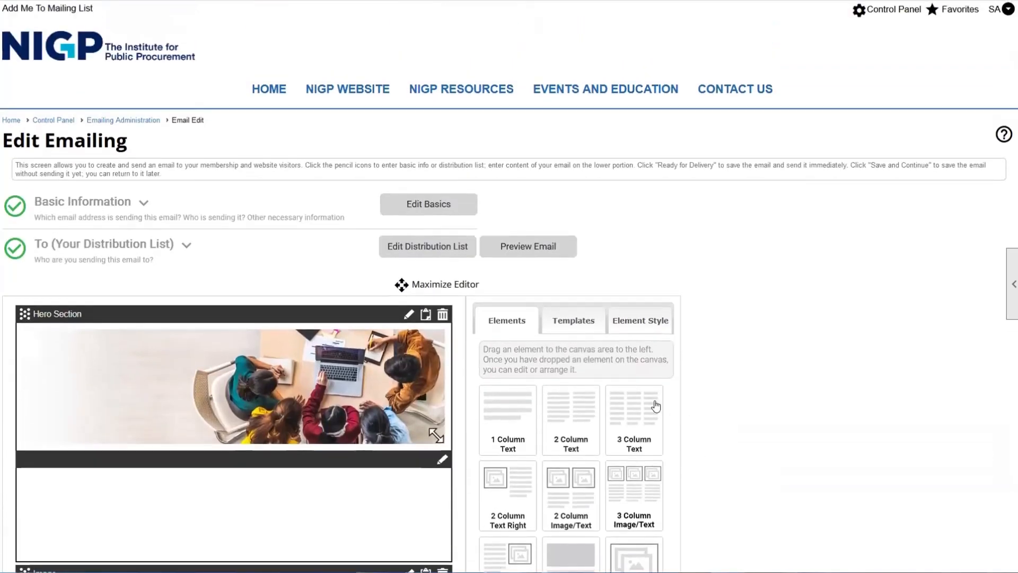
{"action": "left_click", "coordinate": [97, 121]}
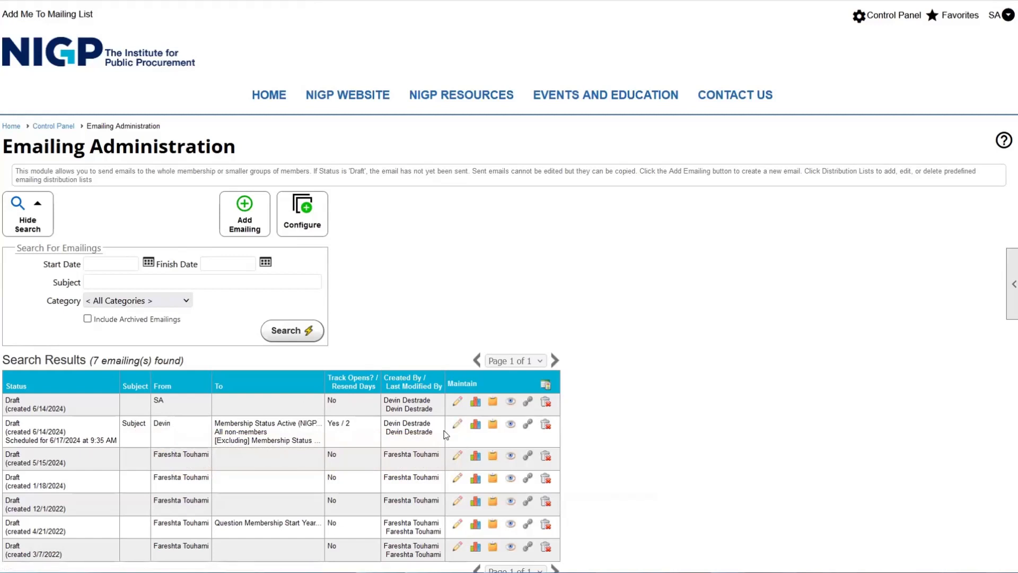
{"action": "left_click_drag", "start_coordinate": [24, 440], "coordinate": [115, 438]}
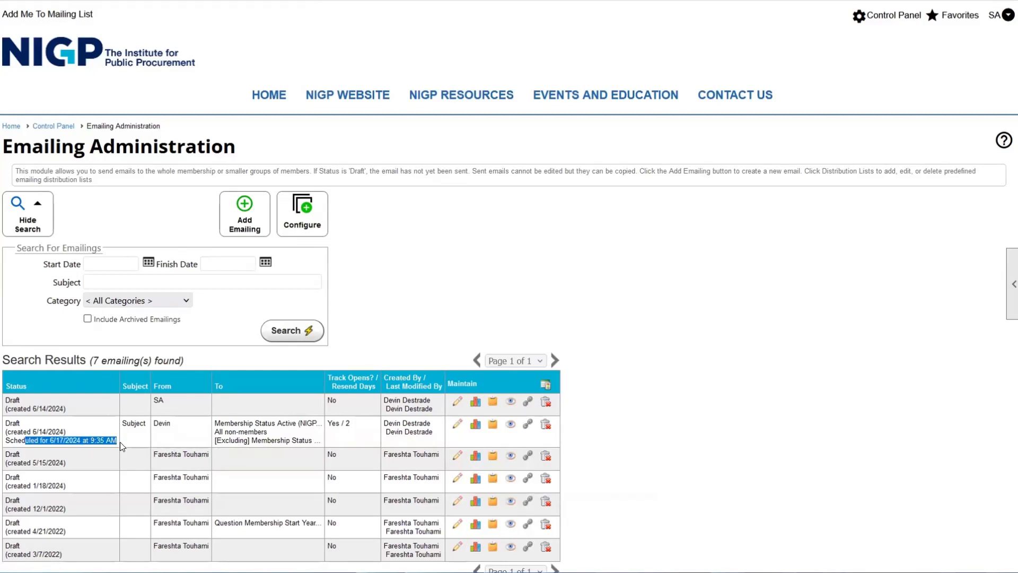
{"action": "left_click", "coordinate": [120, 441]}
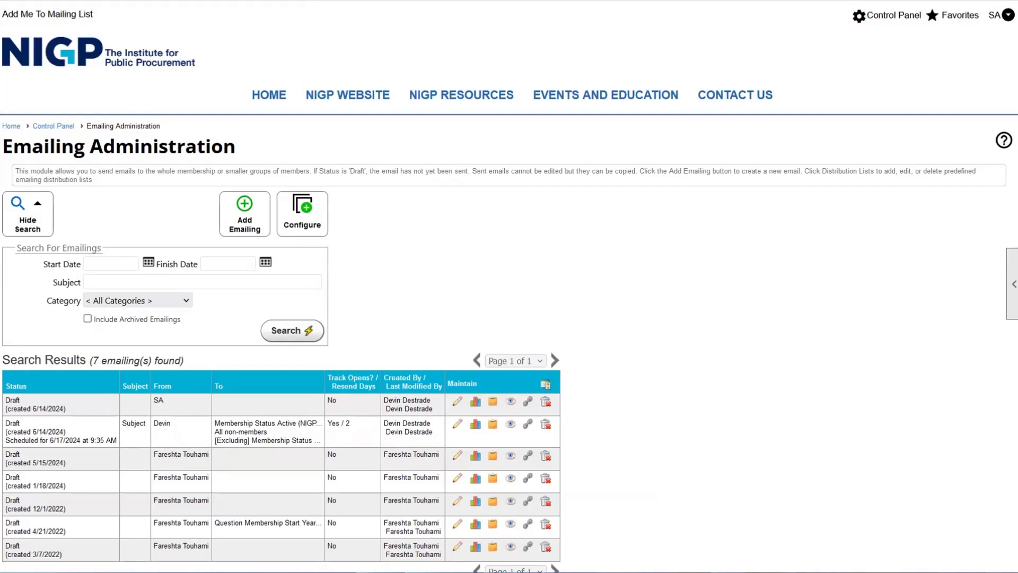
{"action": "left_click_drag", "start_coordinate": [8, 421], "coordinate": [77, 440]}
{"action": "left_click", "coordinate": [77, 440]}
{"action": "left_click_drag", "start_coordinate": [10, 440], "coordinate": [71, 434]}
{"action": "left_click", "coordinate": [103, 440]}
{"action": "double_click", "coordinate": [11, 423]}
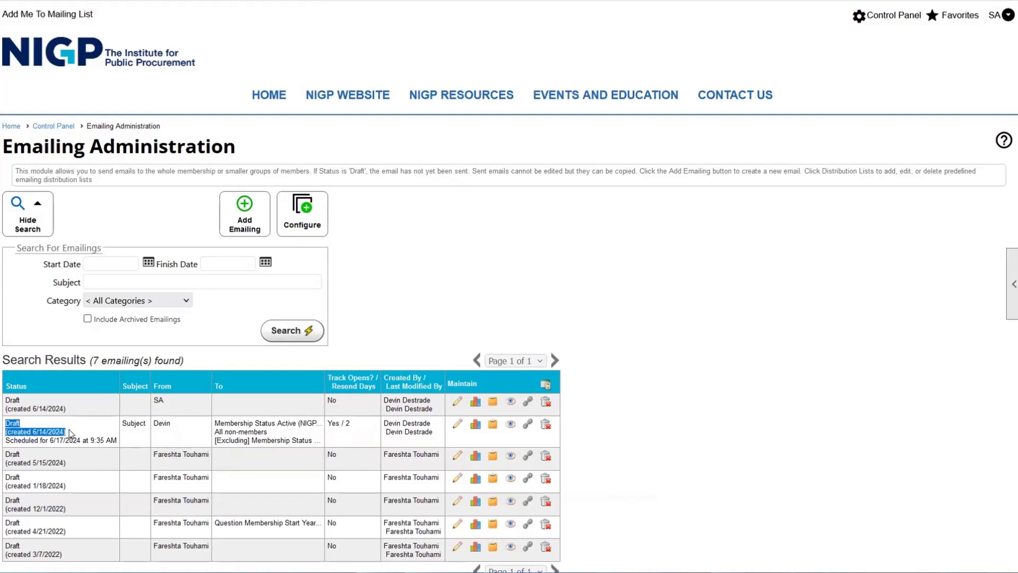
{"action": "left_click", "coordinate": [71, 433]}
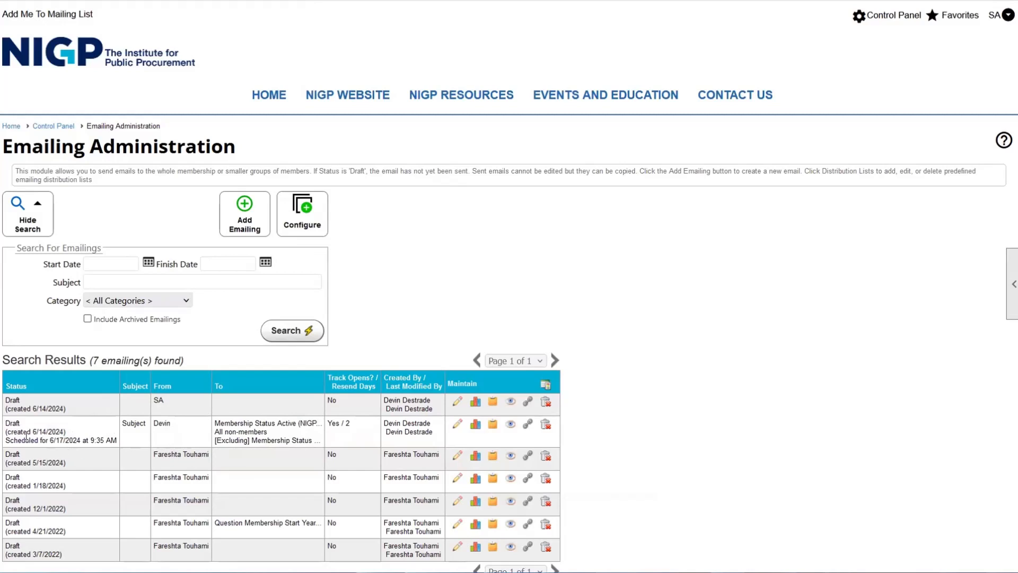
{"action": "left_click_drag", "start_coordinate": [10, 423], "coordinate": [96, 431]}
{"action": "left_click", "coordinate": [93, 428]}
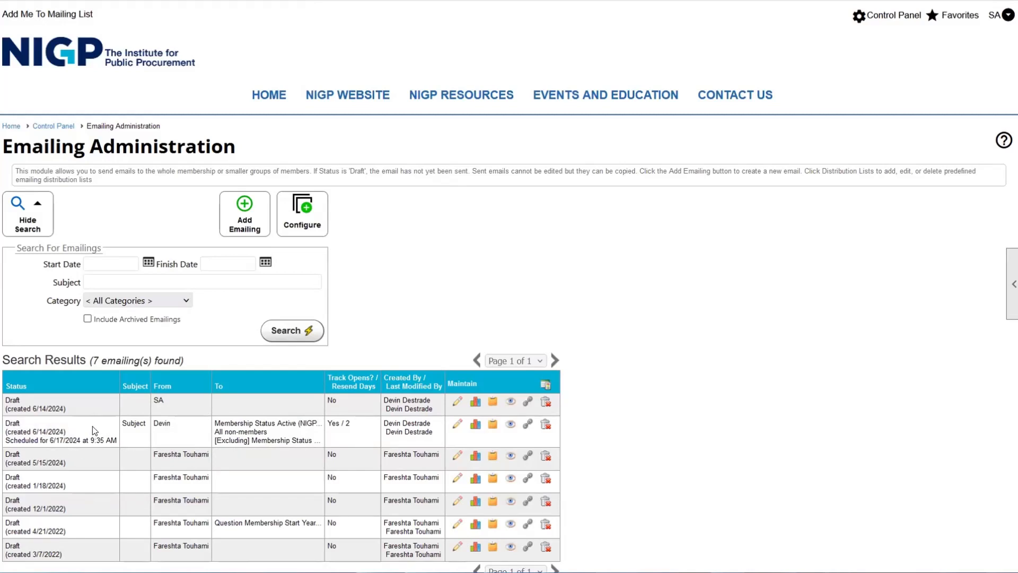
{"action": "left_click", "coordinate": [474, 427]}
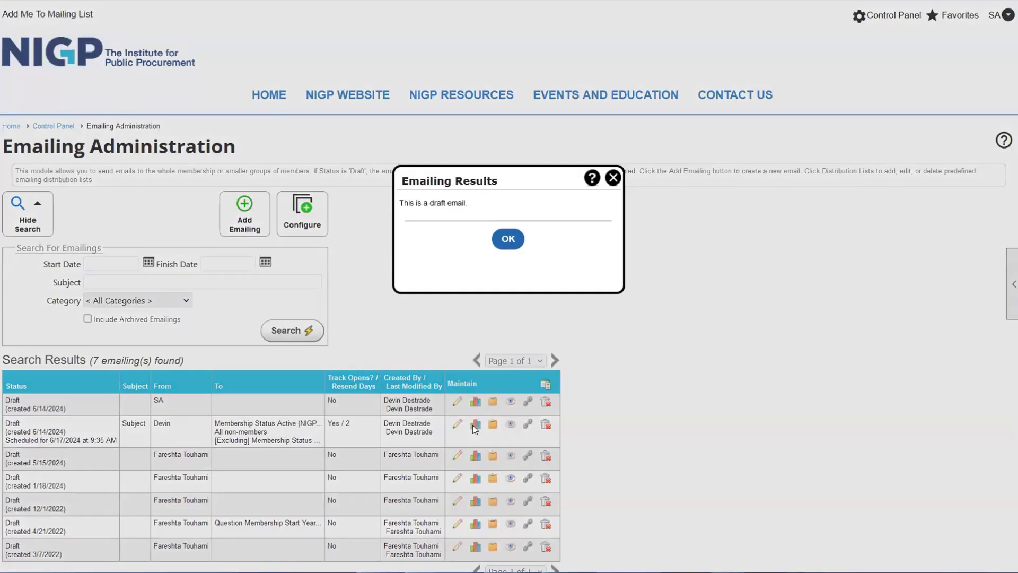
{"action": "left_click_drag", "start_coordinate": [401, 204], "coordinate": [470, 203]}
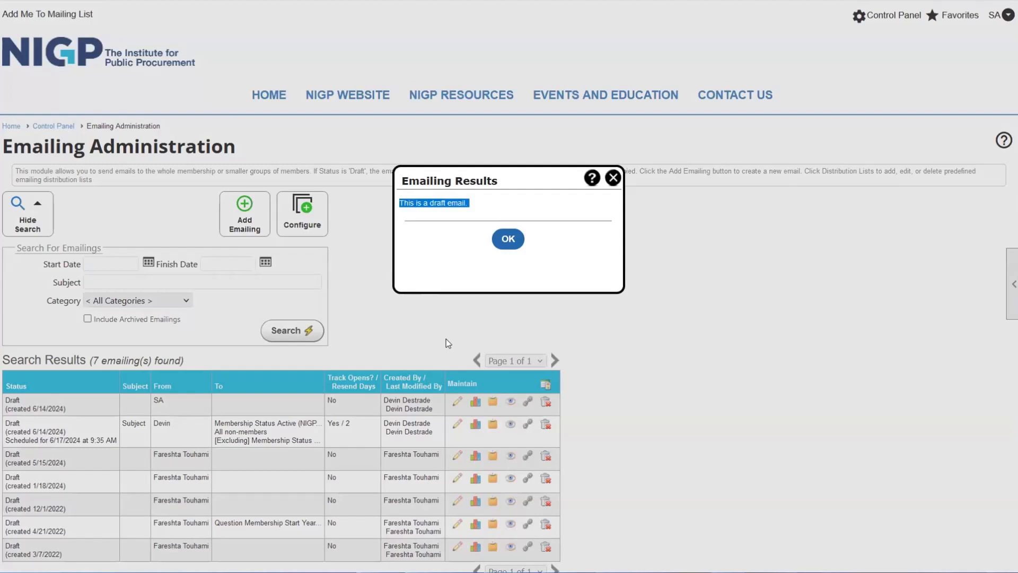
{"action": "left_click", "coordinate": [508, 239]}
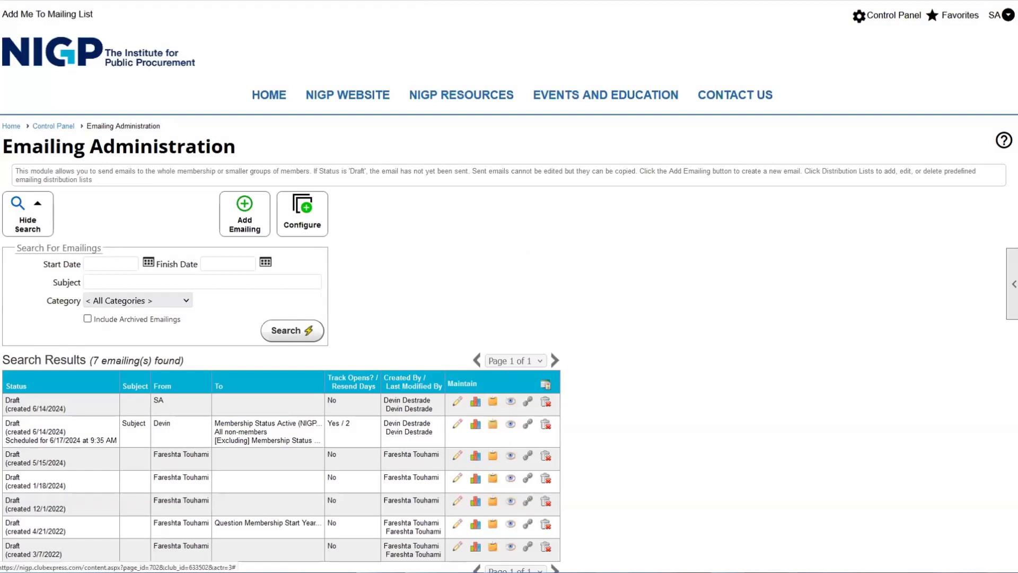
{"action": "left_click_drag", "start_coordinate": [32, 431], "coordinate": [342, 443]}
{"action": "left_click", "coordinate": [342, 443]}
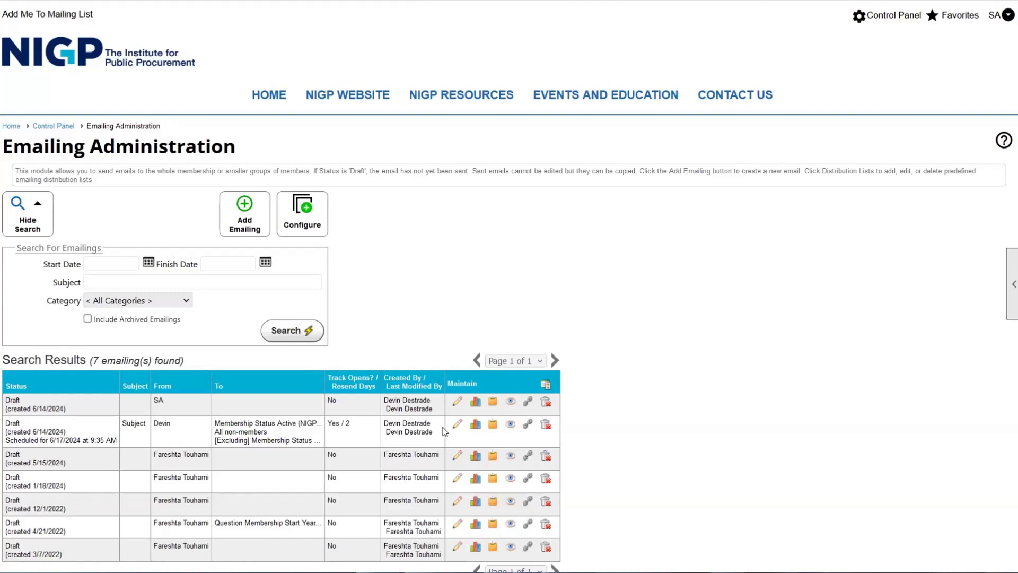
- Copy the second-row emailing, creating a 'Copy of Subject' draft scheduled for 6/14/2024
{"action": "left_click", "coordinate": [493, 424]}
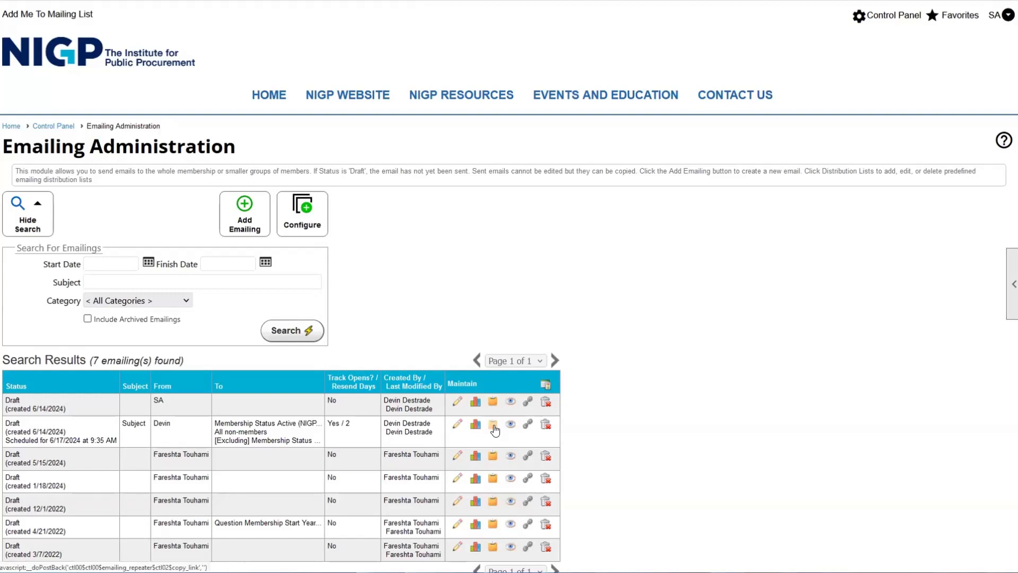
{"action": "scroll", "coordinate": [488, 415], "scroll_direction": "down", "scroll_amount": 1}
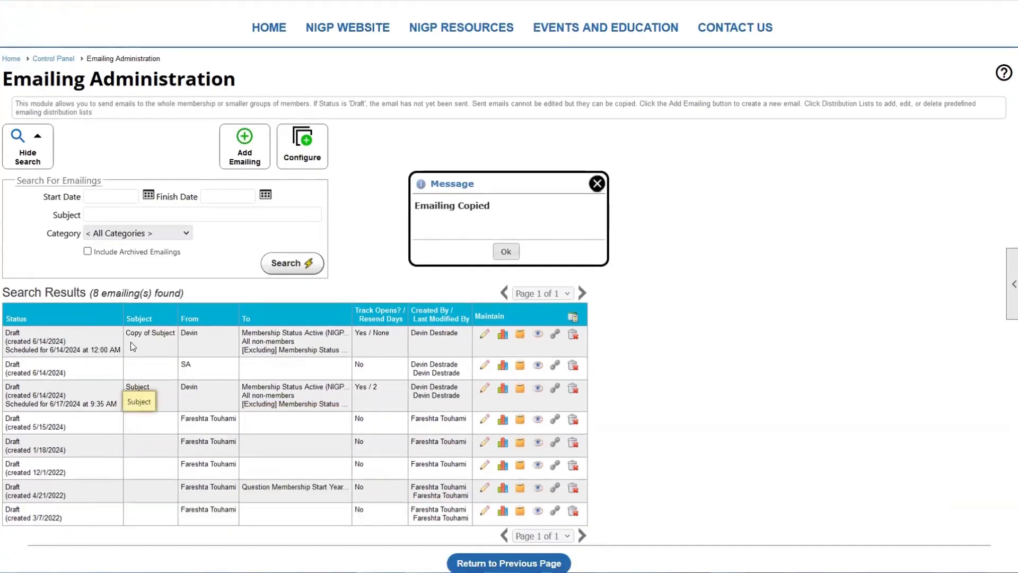
{"action": "left_click_drag", "start_coordinate": [130, 334], "coordinate": [186, 339]}
{"action": "left_click", "coordinate": [186, 339]}
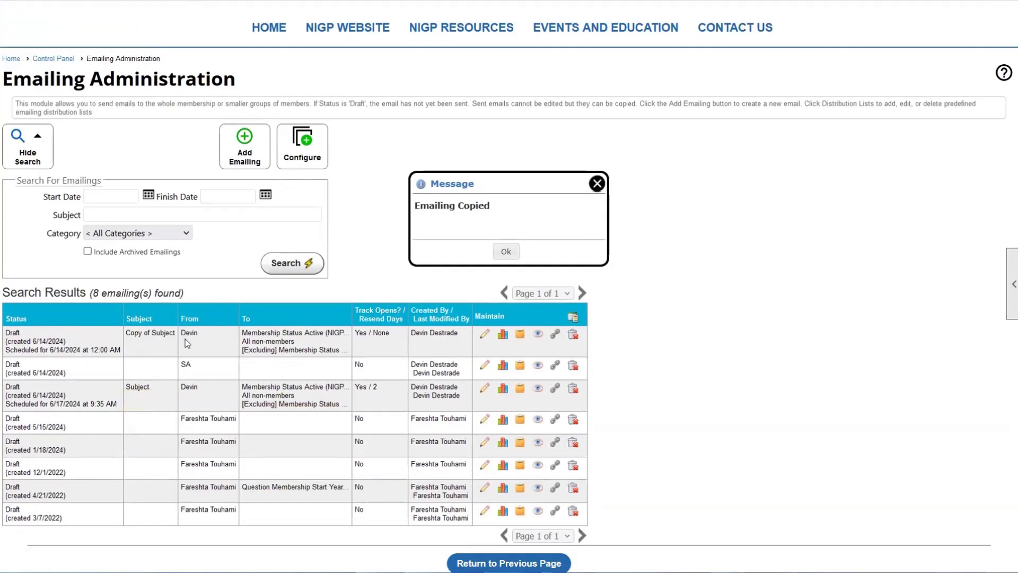
{"action": "left_click", "coordinate": [505, 255]}
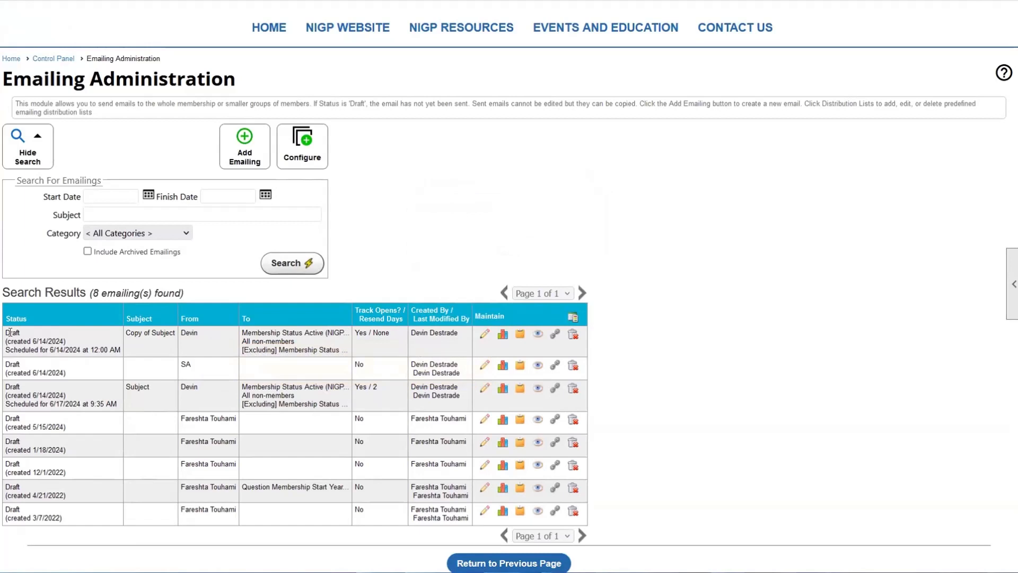
{"action": "left_click_drag", "start_coordinate": [5, 332], "coordinate": [51, 342]}
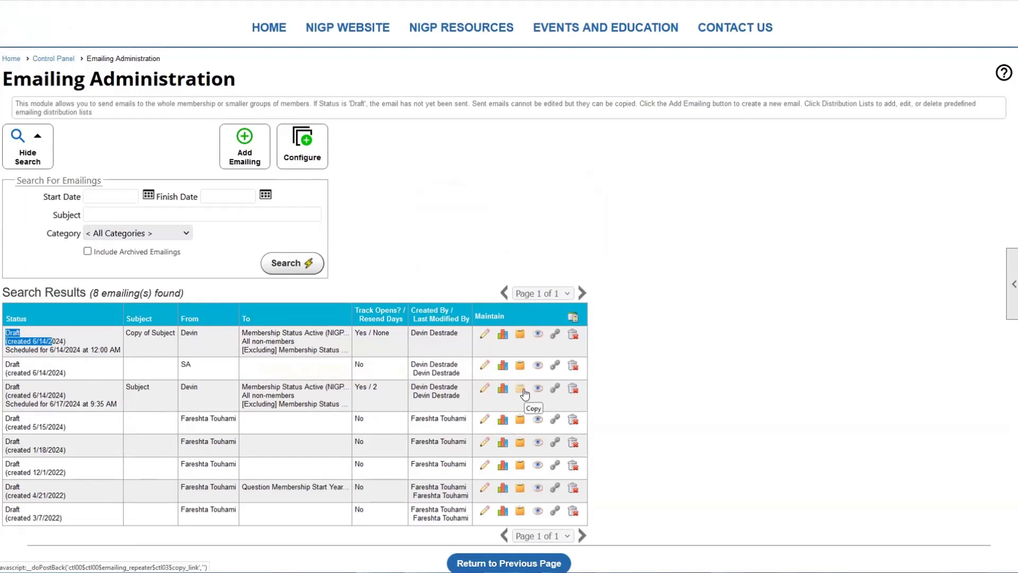
{"action": "left_click", "coordinate": [539, 339]}
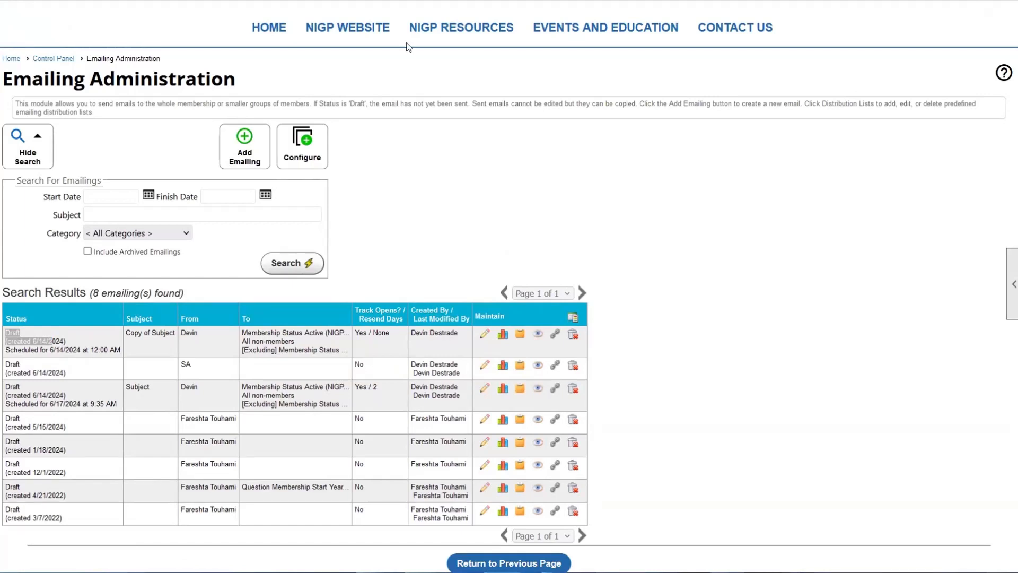
{"action": "left_click", "coordinate": [407, 44]}
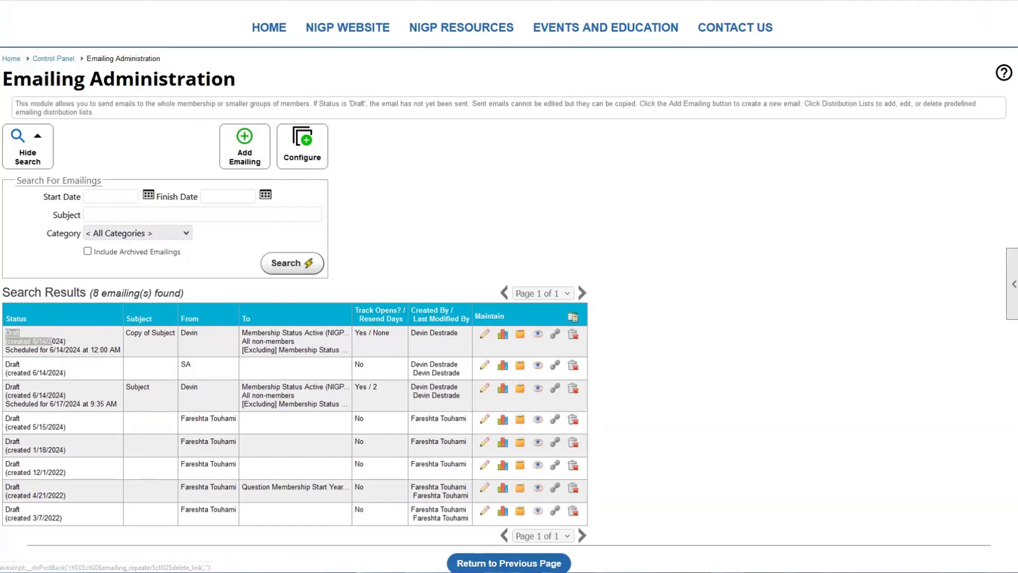
- Delete the 'Copy of Subject' draft and confirm, bringing the list back to seven emailings
{"action": "left_click", "coordinate": [111, 339]}
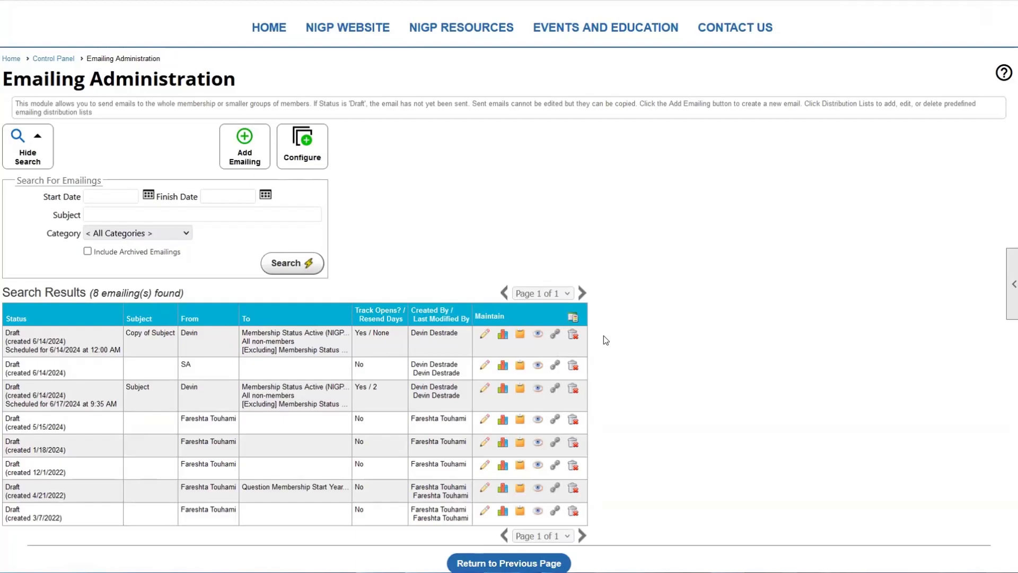
{"action": "left_click", "coordinate": [577, 341]}
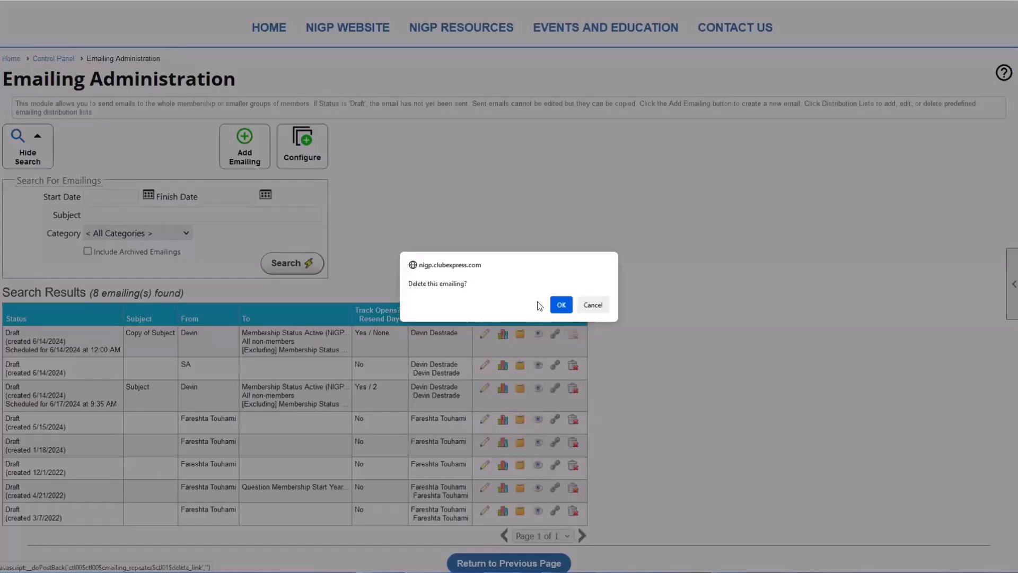
{"action": "left_click", "coordinate": [558, 307]}
{"action": "left_click", "coordinate": [508, 318]}
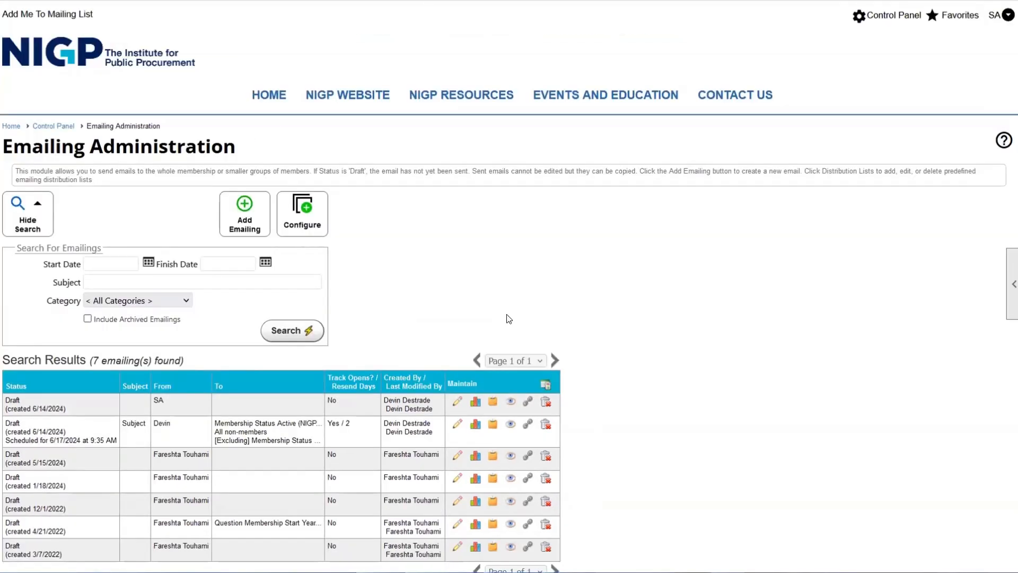
{"action": "scroll", "coordinate": [444, 400], "scroll_direction": "down", "scroll_amount": 1}
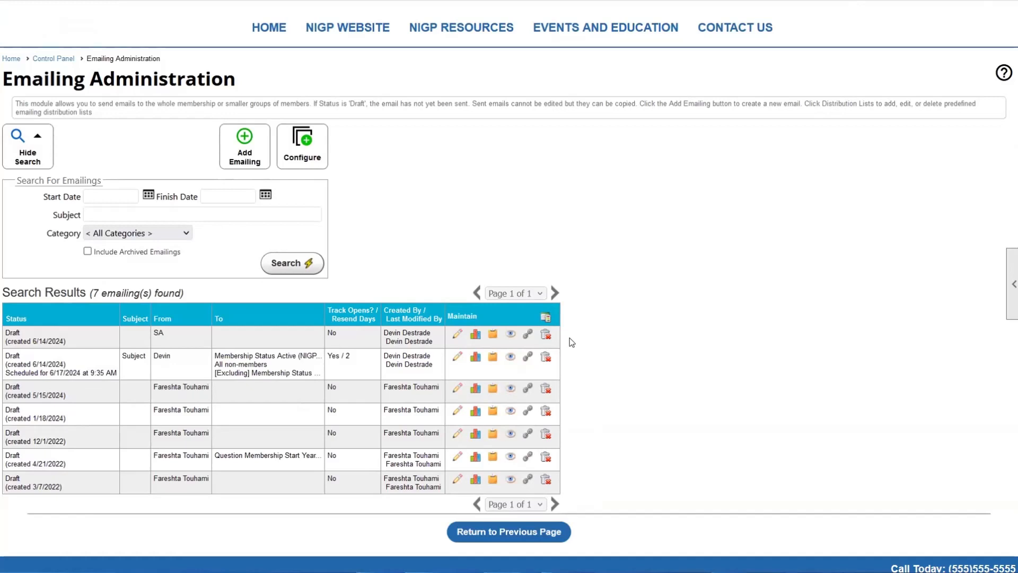
{"action": "left_click_drag", "start_coordinate": [90, 255], "coordinate": [182, 255]}
{"action": "left_click", "coordinate": [183, 264]}
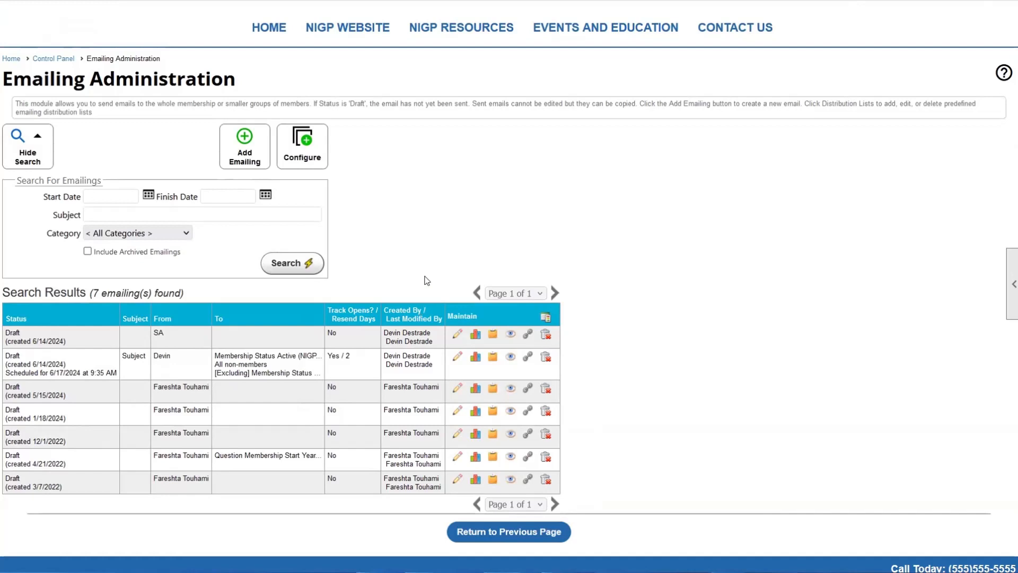
- Delete the B-day 2 list under Configure > Saved Distribution Lists, leaving one saved list
{"action": "left_click", "coordinate": [315, 159]}
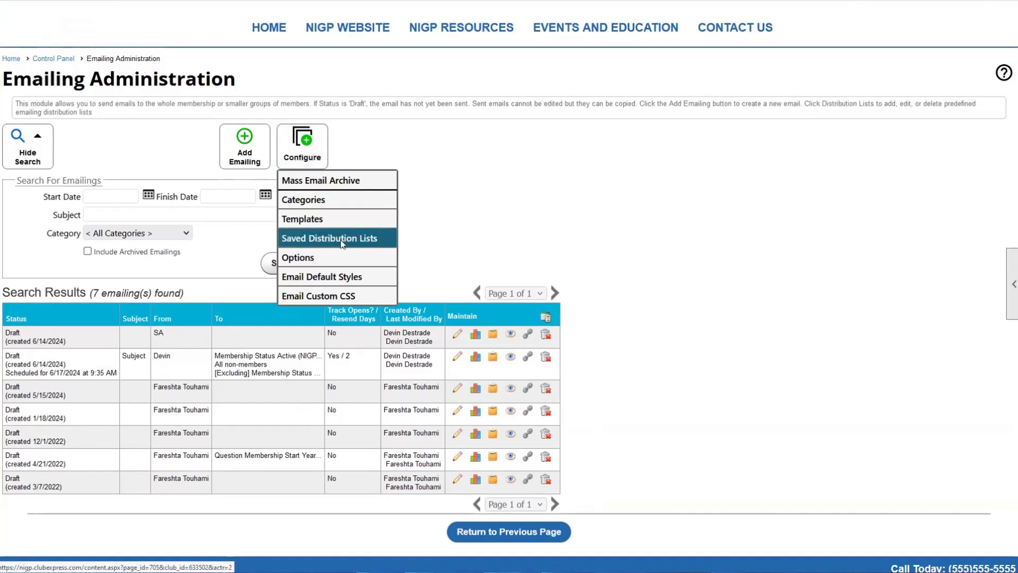
{"action": "left_click", "coordinate": [316, 238]}
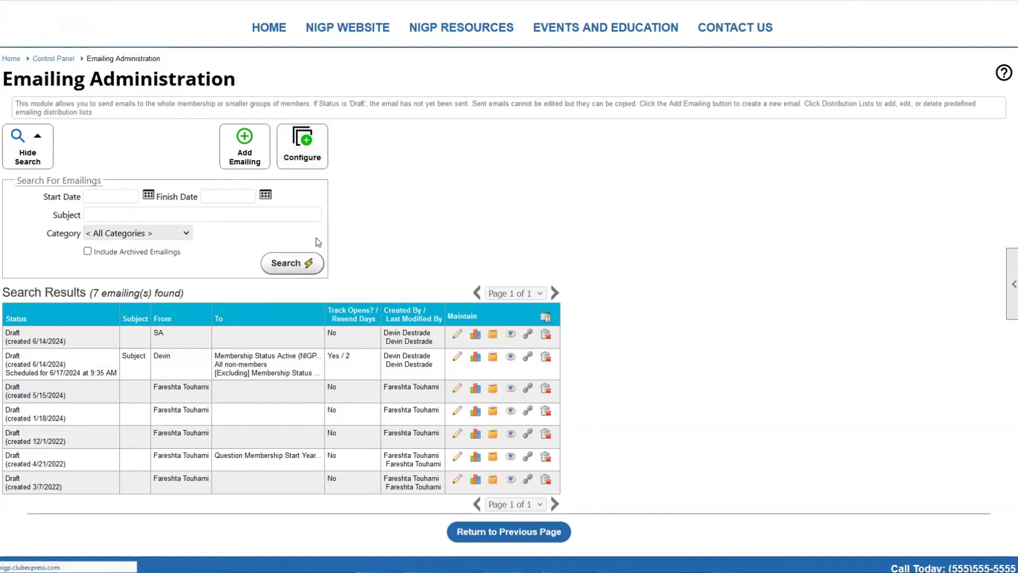
{"action": "left_click_drag", "start_coordinate": [28, 255], "coordinate": [11, 257]}
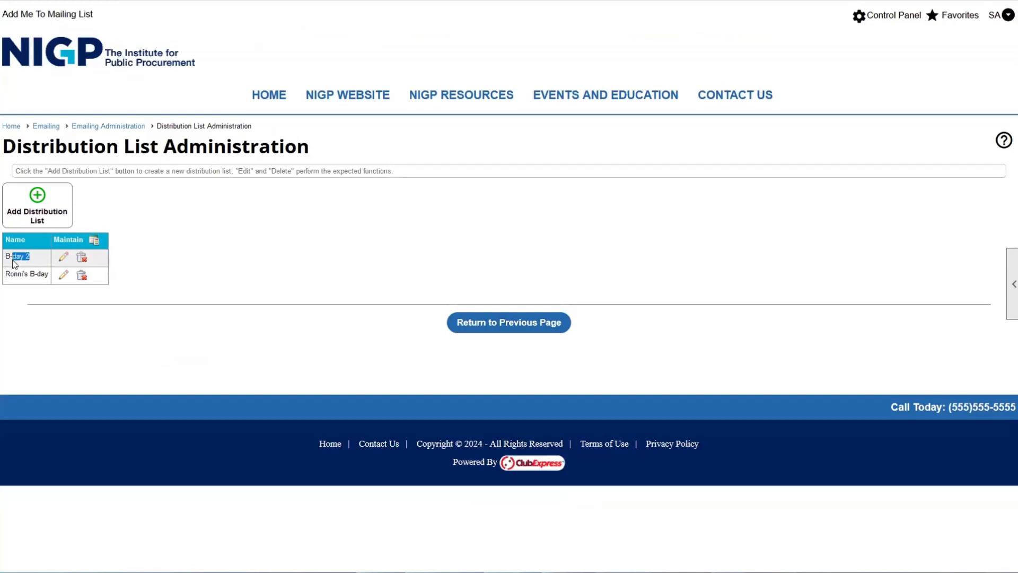
{"action": "left_click", "coordinate": [10, 258]}
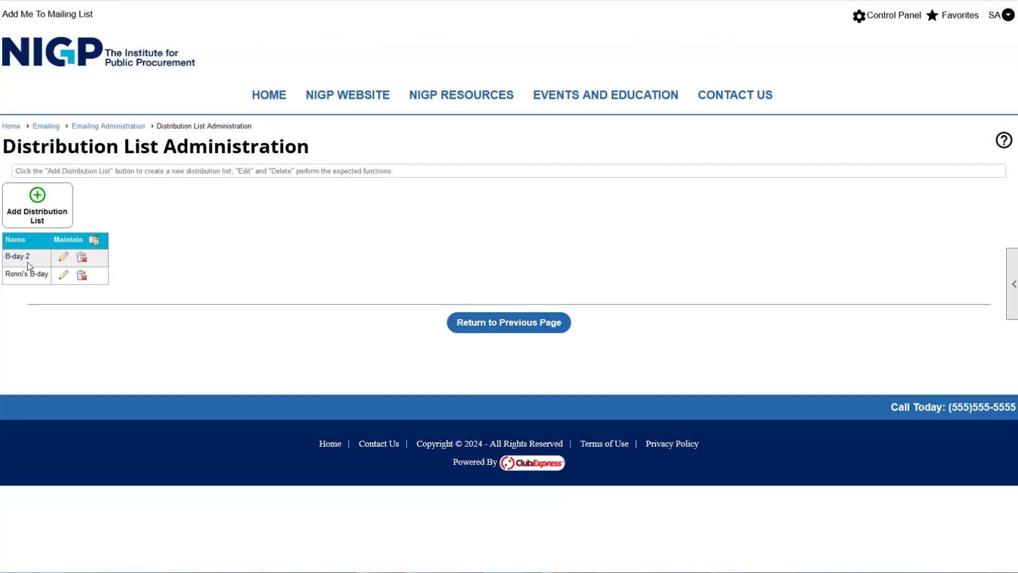
{"action": "left_click", "coordinate": [82, 257]}
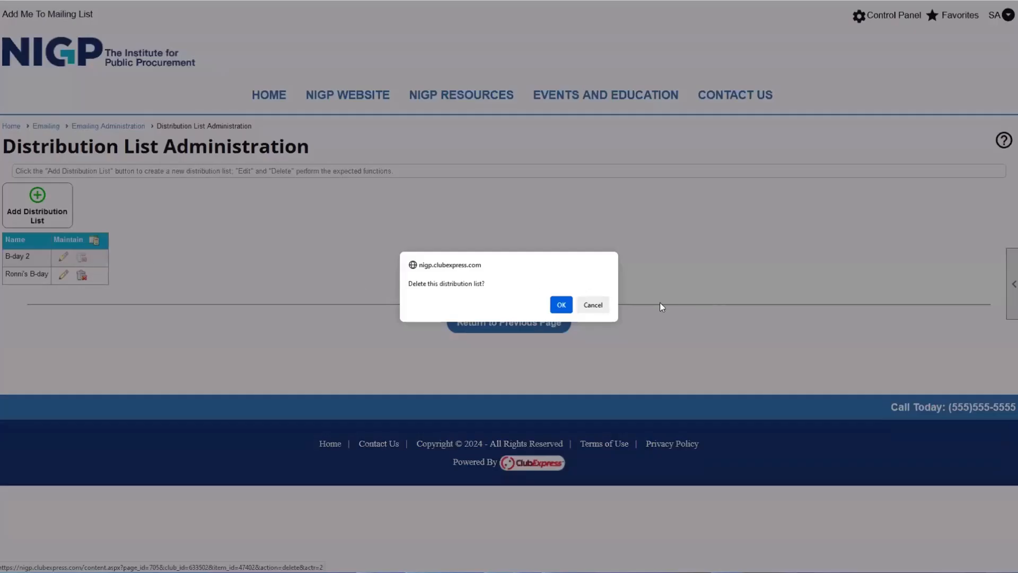
{"action": "left_click", "coordinate": [561, 305]}
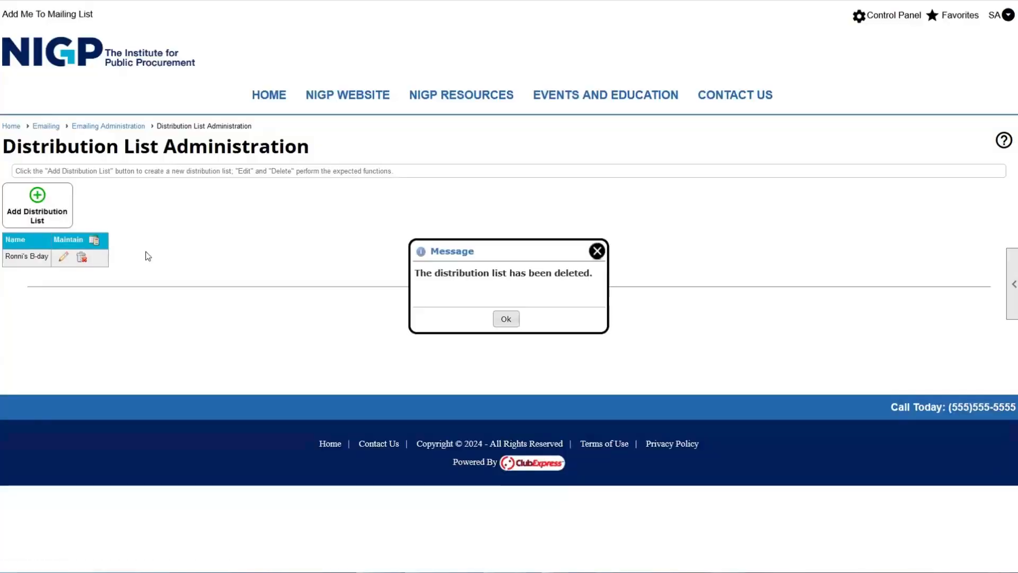
{"action": "left_click", "coordinate": [510, 318]}
{"action": "left_click", "coordinate": [515, 303]}
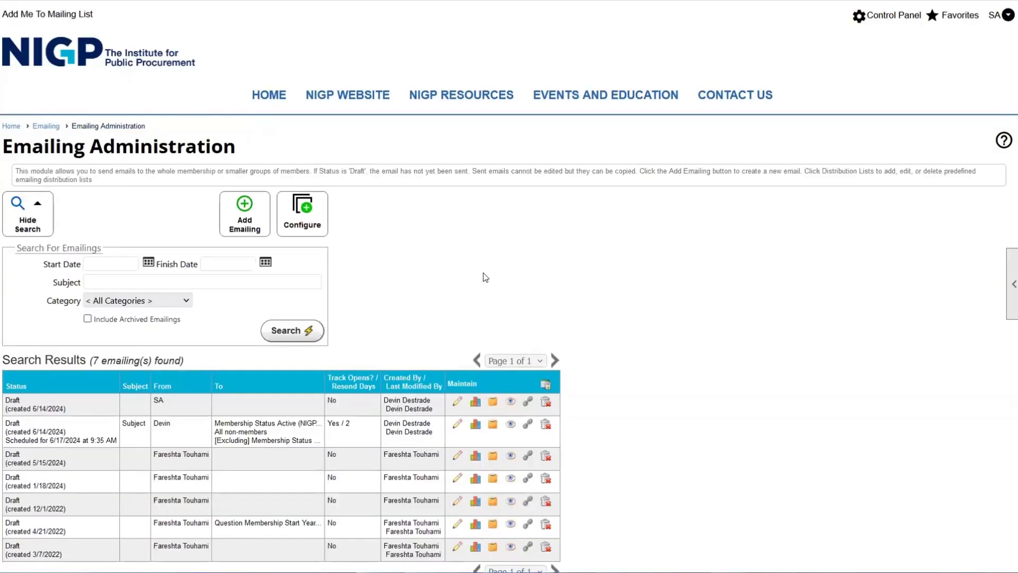
{"action": "left_click", "coordinate": [302, 212]}
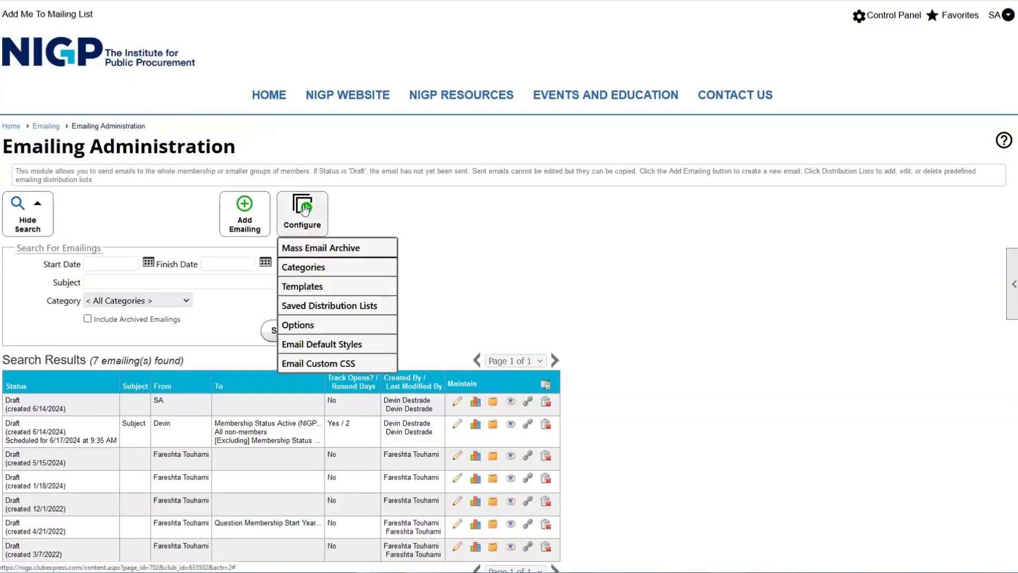
- Review the templates list, including example and General Email, then return to Emailing Administration
{"action": "left_click", "coordinate": [306, 287]}
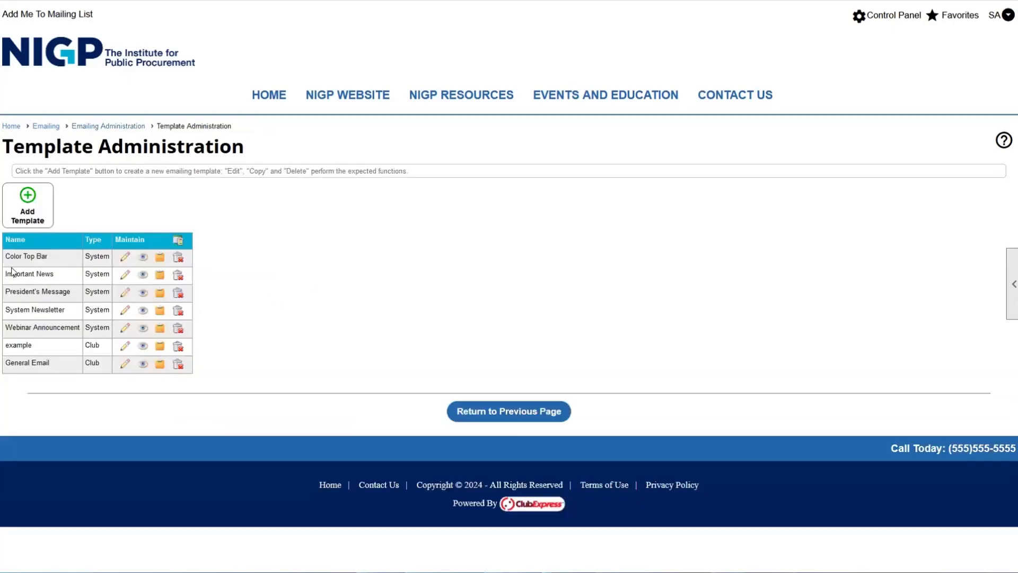
{"action": "left_click_drag", "start_coordinate": [14, 256], "coordinate": [50, 363]}
{"action": "left_click", "coordinate": [56, 354]}
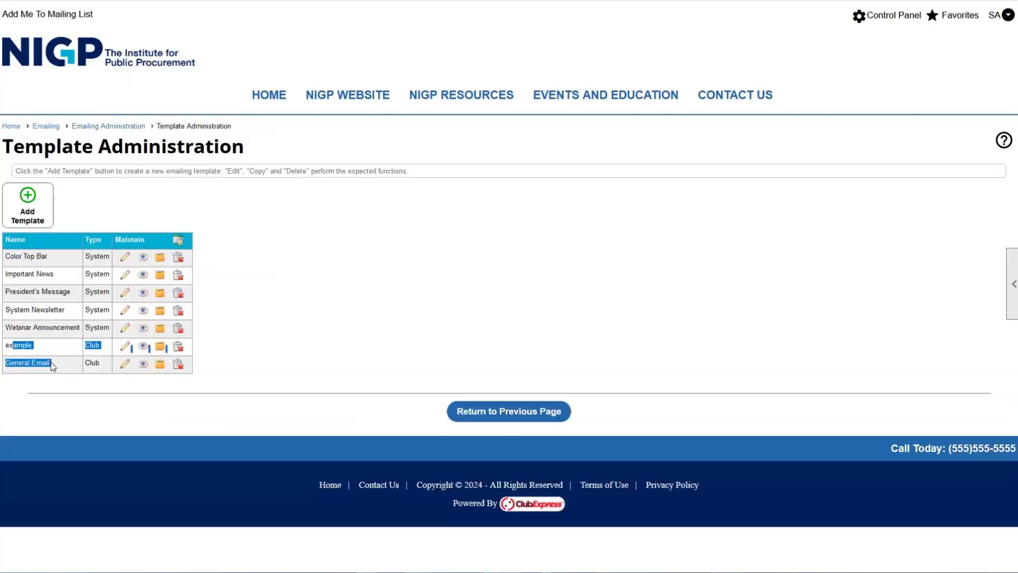
{"action": "left_click", "coordinate": [52, 363]}
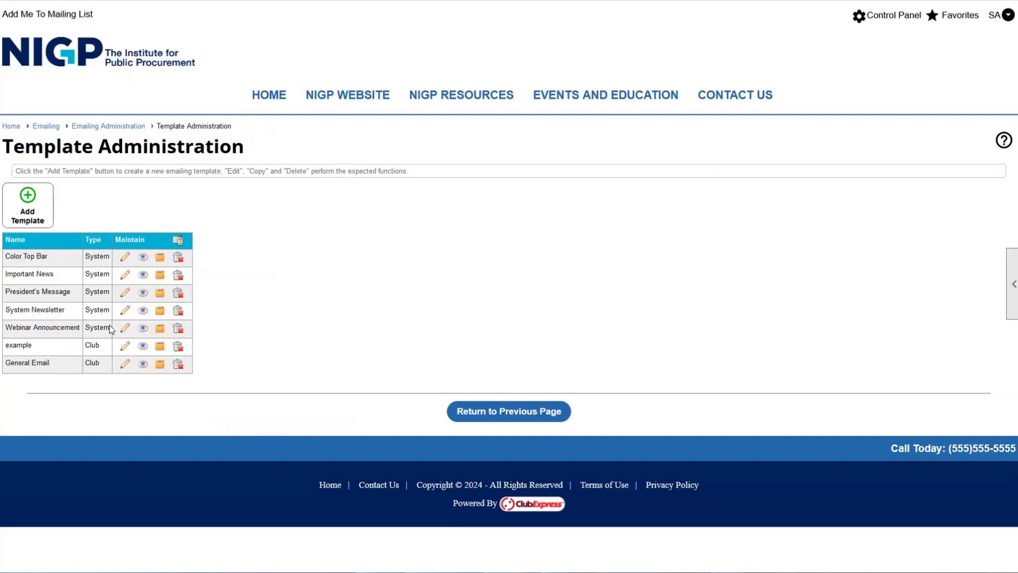
{"action": "left_click_drag", "start_coordinate": [109, 327], "coordinate": [83, 260]}
{"action": "left_click", "coordinate": [83, 261]}
{"action": "double_click", "coordinate": [92, 346]}
{"action": "double_click", "coordinate": [92, 363]}
{"action": "left_click", "coordinate": [91, 362]}
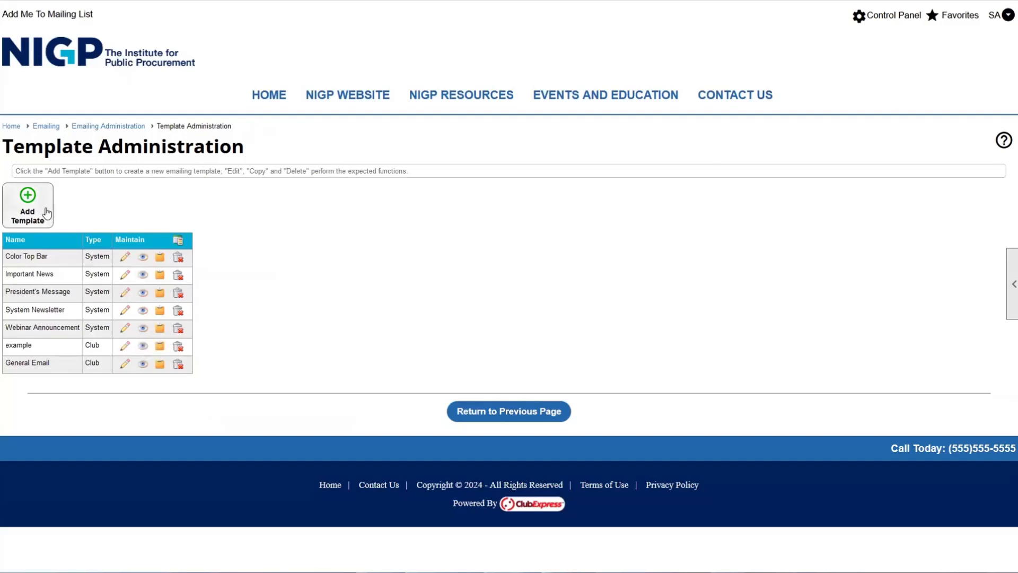
{"action": "left_click", "coordinate": [508, 421]}
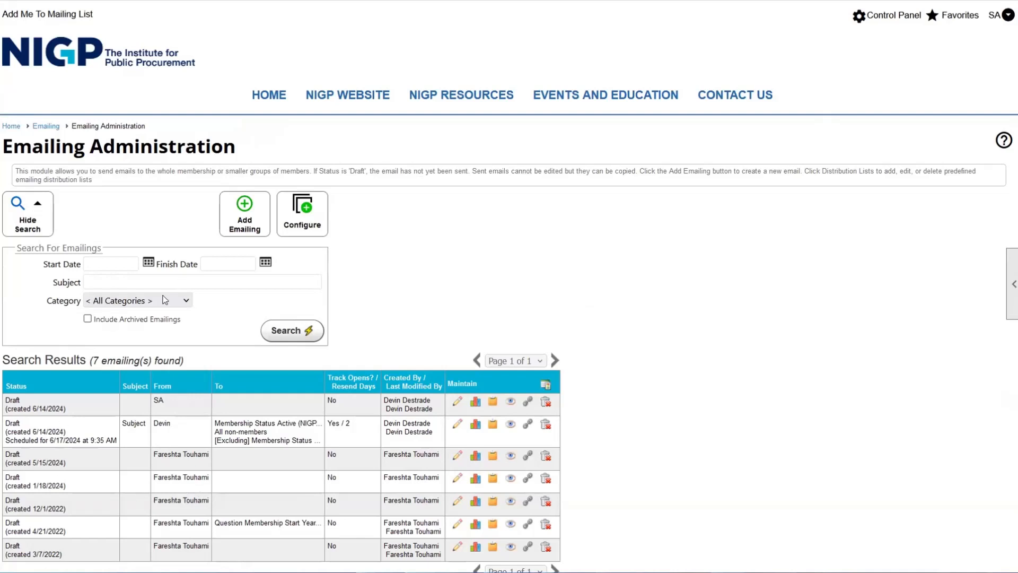
{"action": "left_click_drag", "start_coordinate": [28, 151], "coordinate": [387, 133]}
- Open Control Panel > Communications > System Emails and scroll down to the Renewal Notice emails
{"action": "left_click", "coordinate": [387, 133]}
{"action": "left_click", "coordinate": [902, 15]}
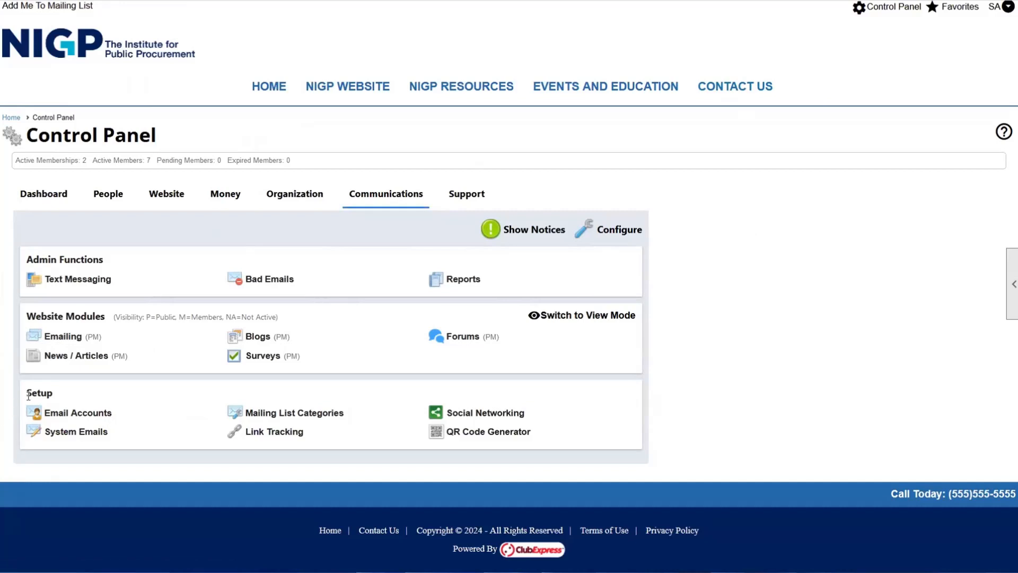
{"action": "left_click", "coordinate": [69, 436]}
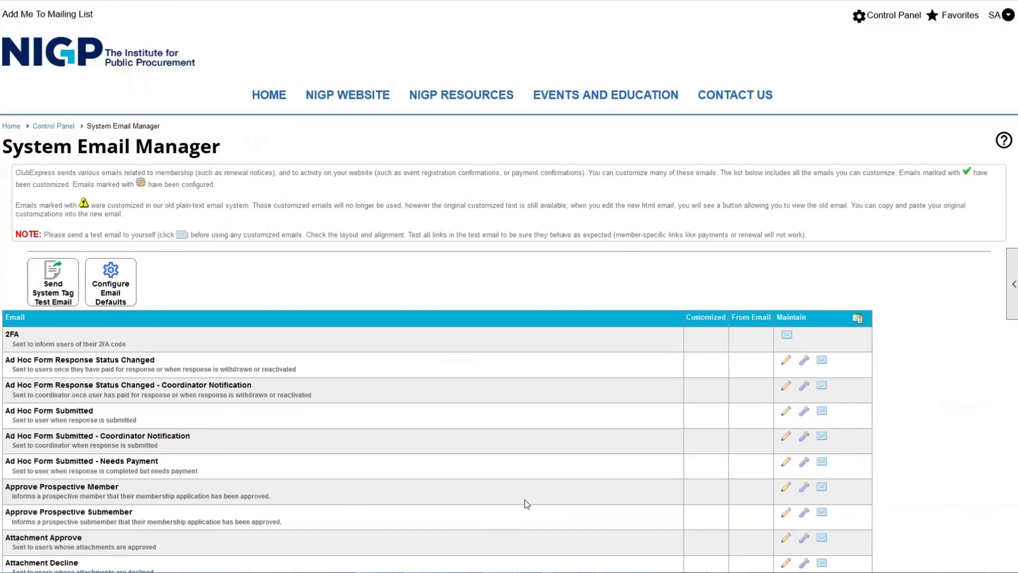
{"action": "scroll", "coordinate": [527, 504], "scroll_direction": "down", "scroll_amount": 1}
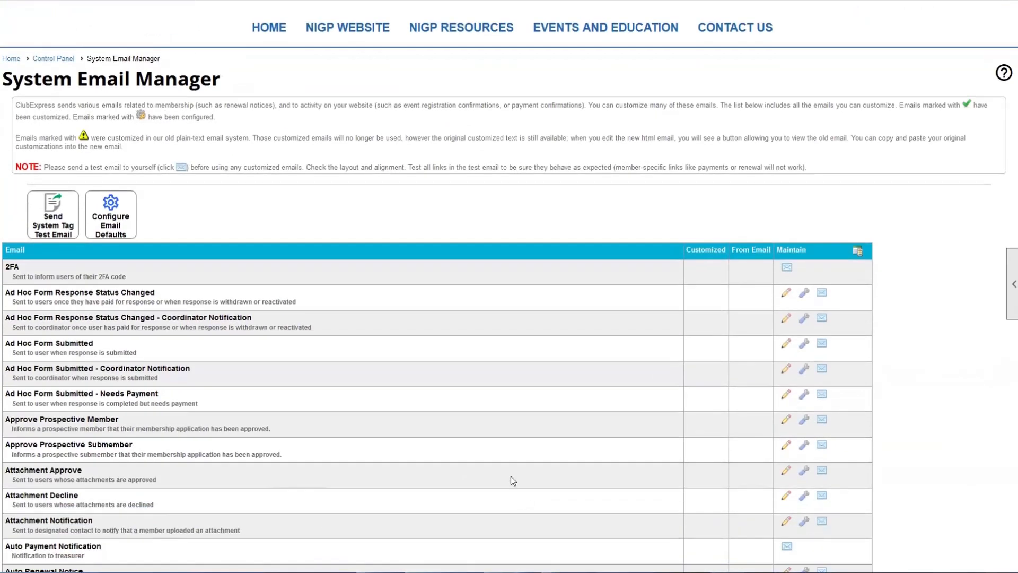
{"action": "scroll", "coordinate": [449, 435], "scroll_direction": "down", "scroll_amount": 3}
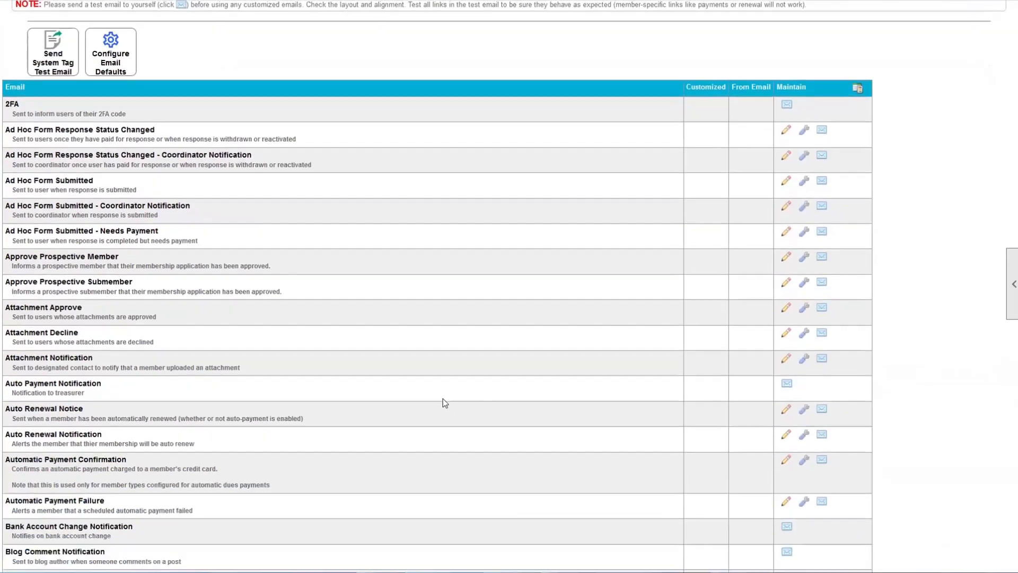
{"action": "scroll", "coordinate": [444, 403], "scroll_direction": "down", "scroll_amount": 13}
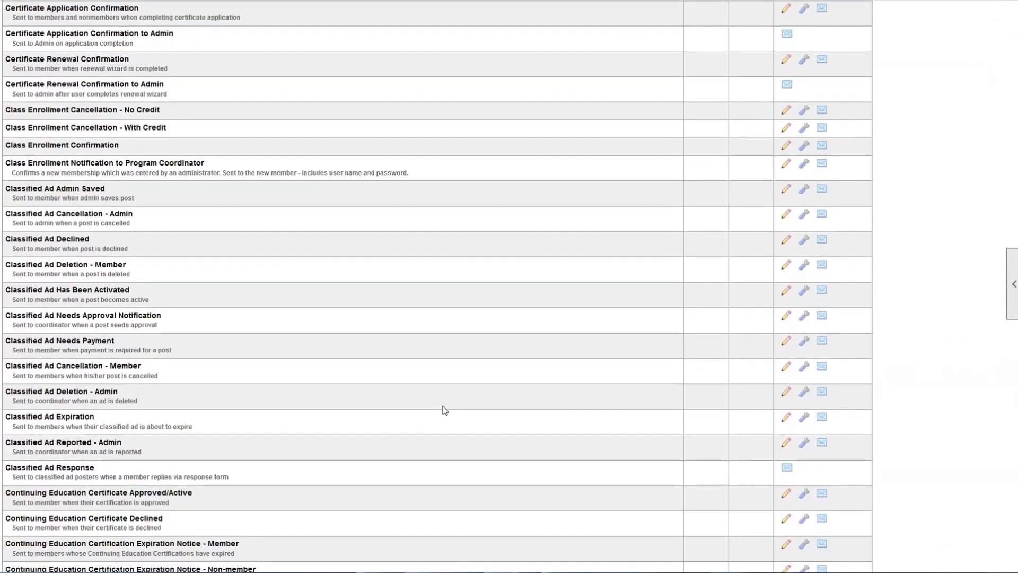
{"action": "scroll", "coordinate": [445, 410], "scroll_direction": "down", "scroll_amount": 6}
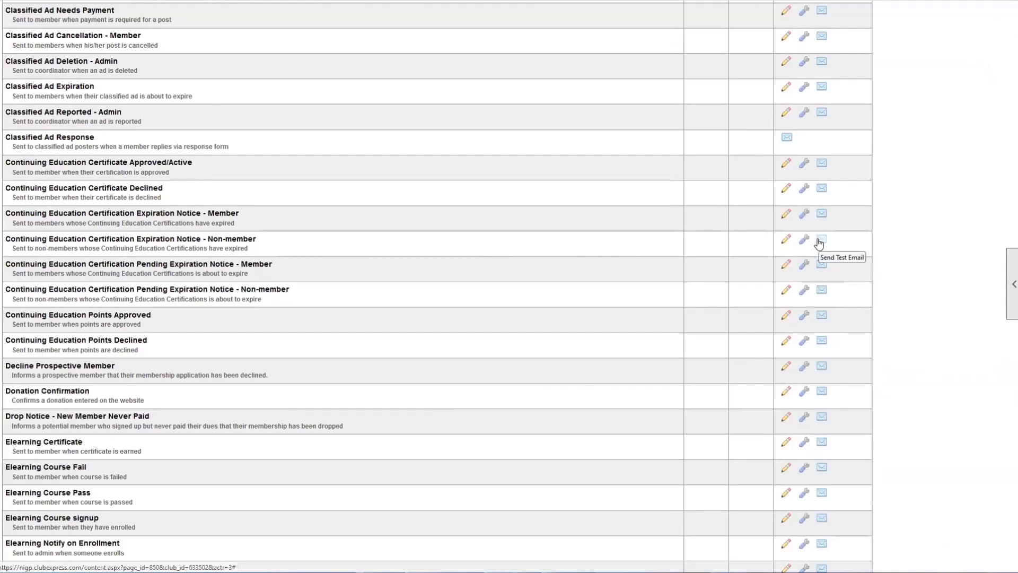
{"action": "scroll", "coordinate": [482, 289], "scroll_direction": "down", "scroll_amount": 18}
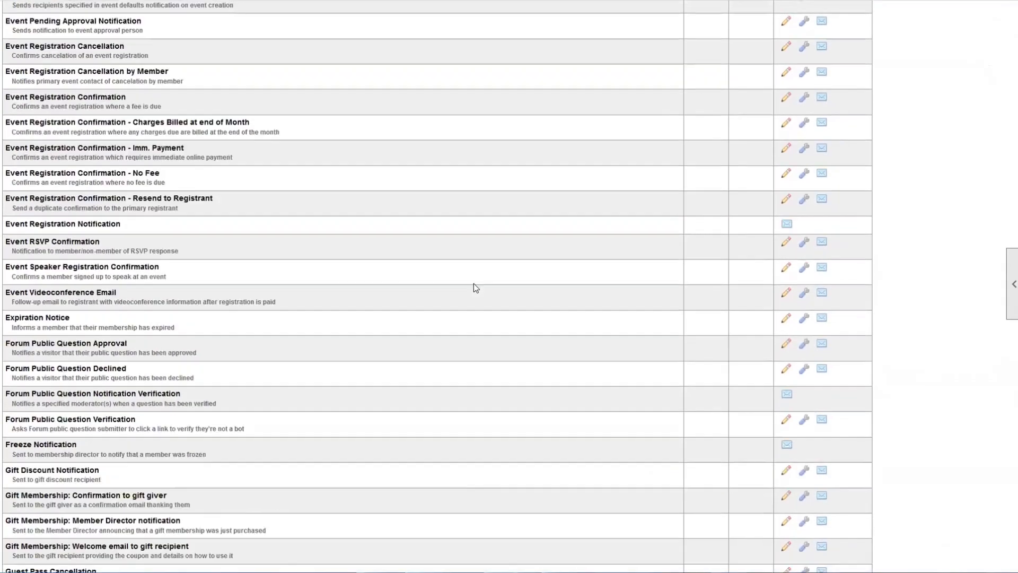
{"action": "scroll", "coordinate": [473, 286], "scroll_direction": "down", "scroll_amount": 20}
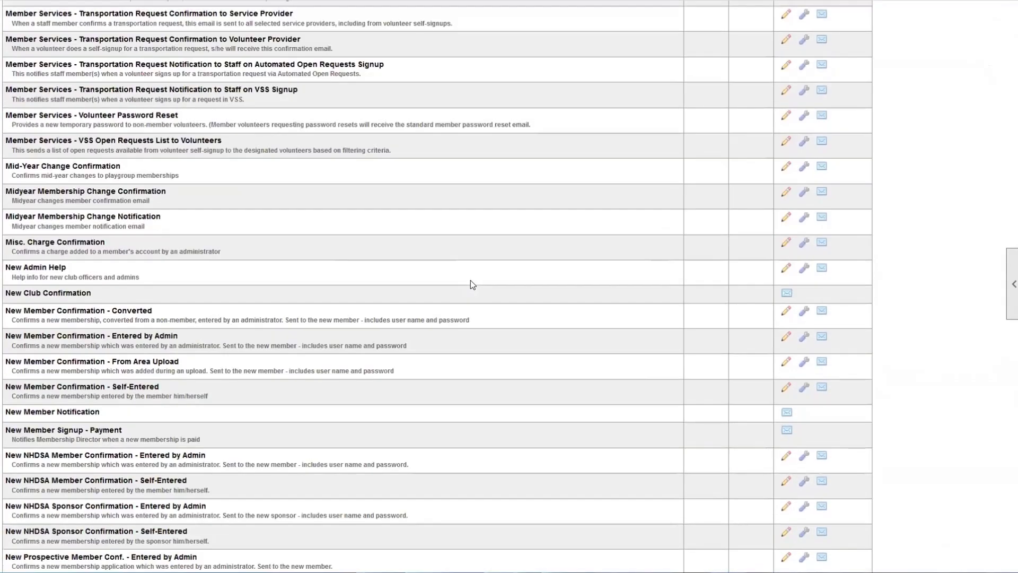
{"action": "scroll", "coordinate": [469, 279], "scroll_direction": "down", "scroll_amount": 5}
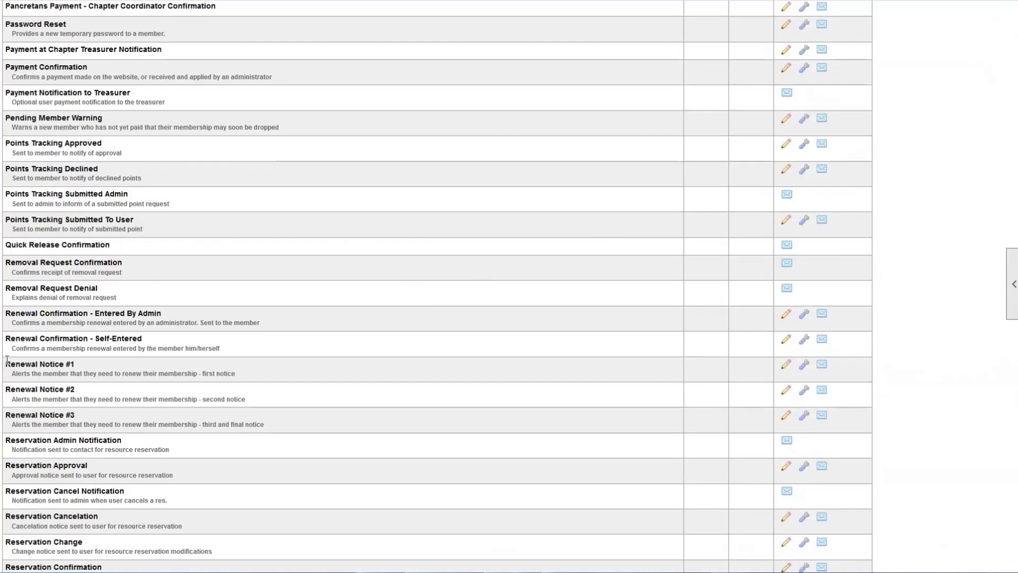
- Examine the Renewal Notice #1 title and description alongside Renewal Notice #3
{"action": "left_click_drag", "start_coordinate": [6, 363], "coordinate": [102, 363]}
{"action": "left_click", "coordinate": [102, 364]}
{"action": "left_click_drag", "start_coordinate": [13, 375], "coordinate": [241, 373]}
{"action": "left_click", "coordinate": [241, 374]}
{"action": "left_click_drag", "start_coordinate": [6, 363], "coordinate": [72, 360]}
{"action": "left_click_drag", "start_coordinate": [45, 415], "coordinate": [107, 414]}
{"action": "left_click_drag", "start_coordinate": [8, 374], "coordinate": [212, 377]}
{"action": "double_click", "coordinate": [215, 377]}
{"action": "left_click", "coordinate": [200, 378]}
- Open Renewal Notice #1 in the Email Edit dialog and review its greeting and member name tags
{"action": "left_click_drag", "start_coordinate": [11, 363], "coordinate": [45, 365]}
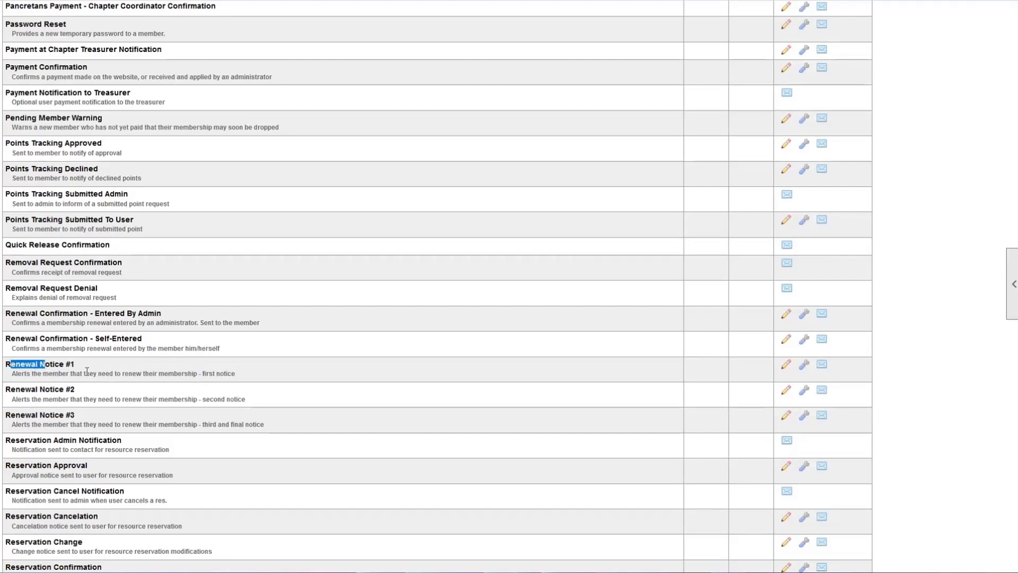
{"action": "left_click", "coordinate": [46, 372]}
{"action": "left_click", "coordinate": [785, 367]}
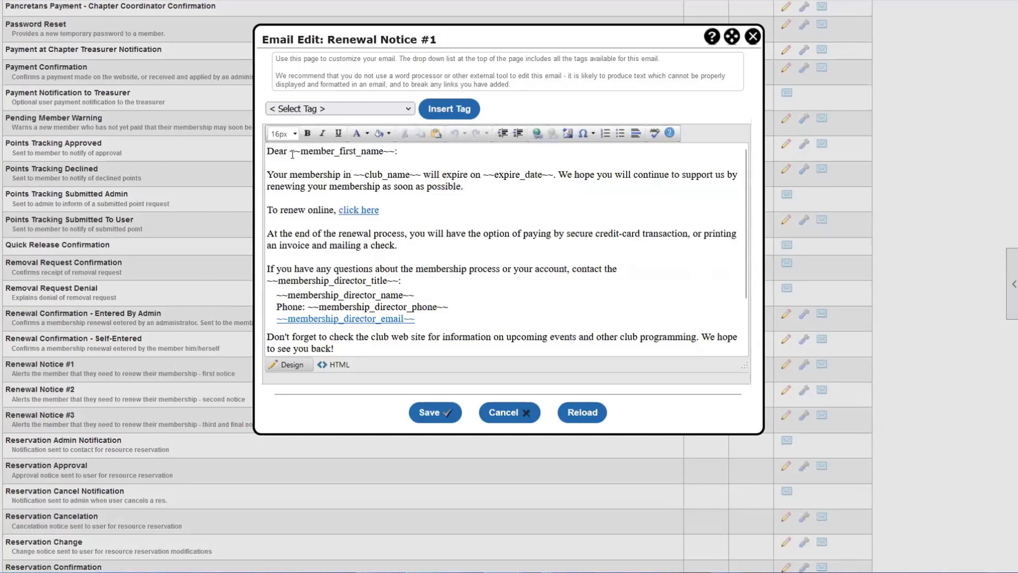
{"action": "left_click_drag", "start_coordinate": [274, 151], "coordinate": [394, 149]}
{"action": "left_click_drag", "start_coordinate": [395, 152], "coordinate": [295, 157]}
{"action": "left_click_drag", "start_coordinate": [285, 155], "coordinate": [556, 174]}
{"action": "left_click", "coordinate": [417, 175]}
{"action": "left_click", "coordinate": [483, 174]}
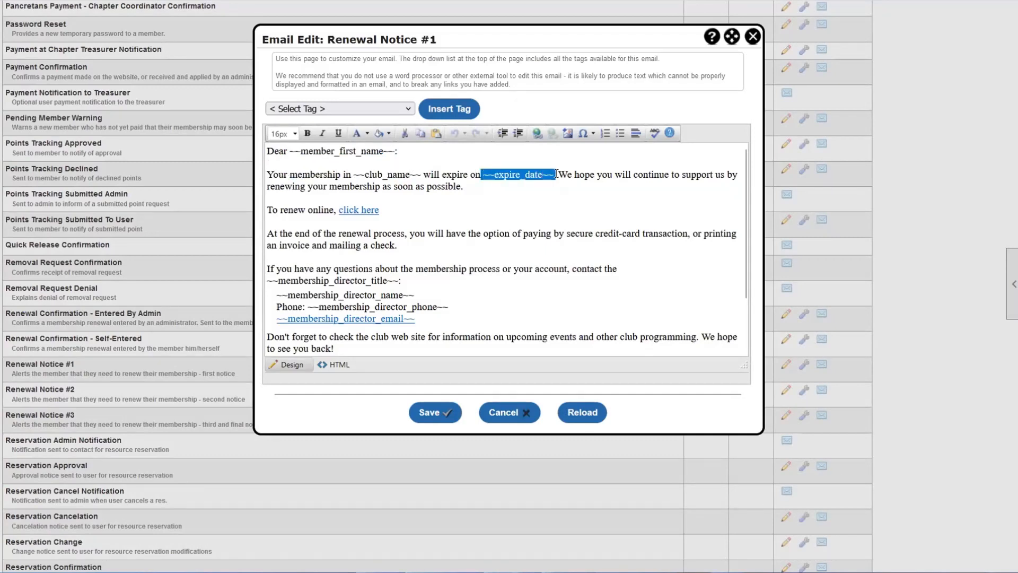
{"action": "scroll", "coordinate": [364, 198], "scroll_direction": "down", "scroll_amount": 2}
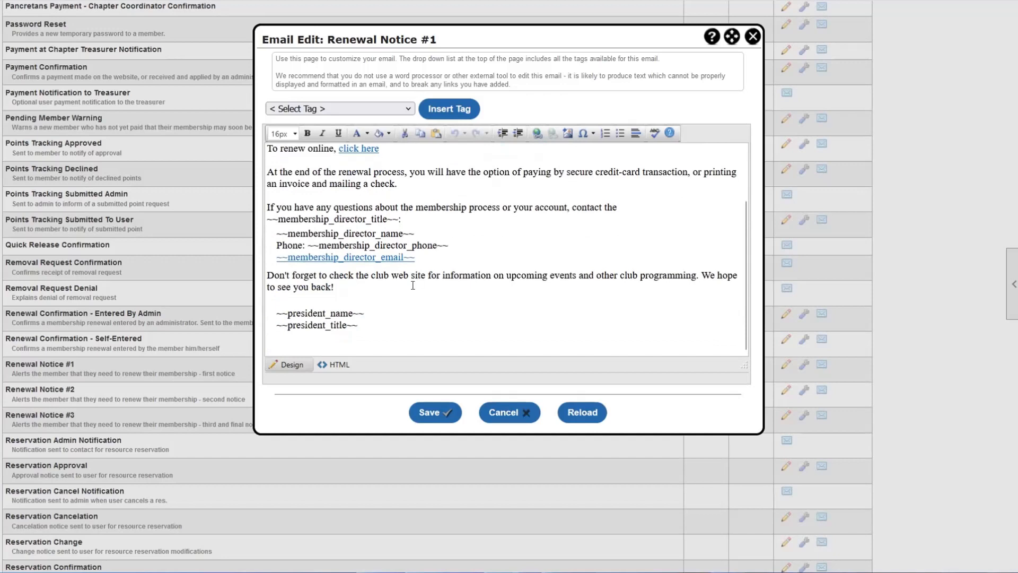
{"action": "scroll", "coordinate": [403, 297], "scroll_direction": "up", "scroll_amount": 2}
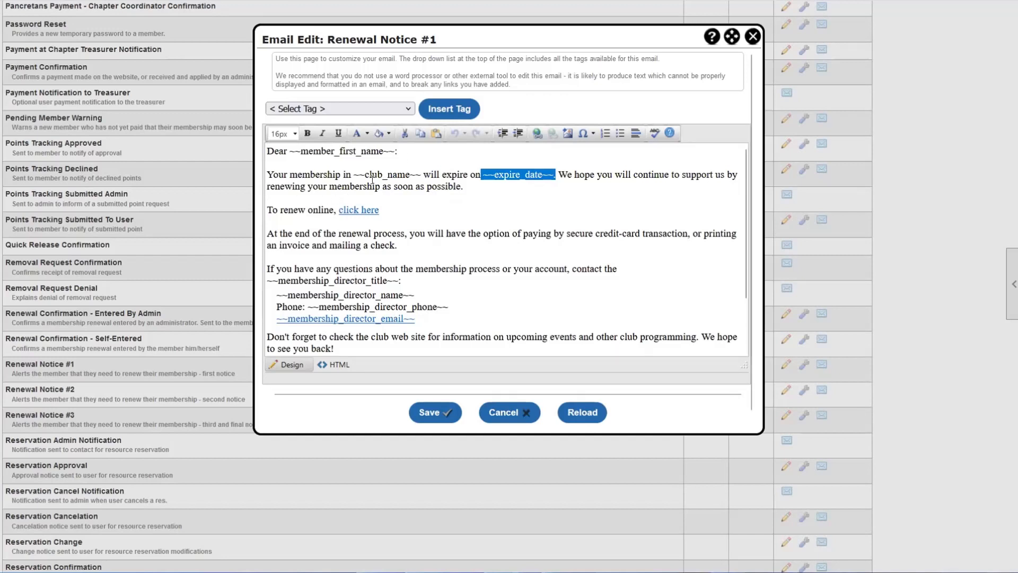
- Replace the greeting word 'Dear' with 'Hello' in Renewal Notice #1
{"action": "double_click", "coordinate": [275, 151]}
{"action": "type", "text": "Hello"}
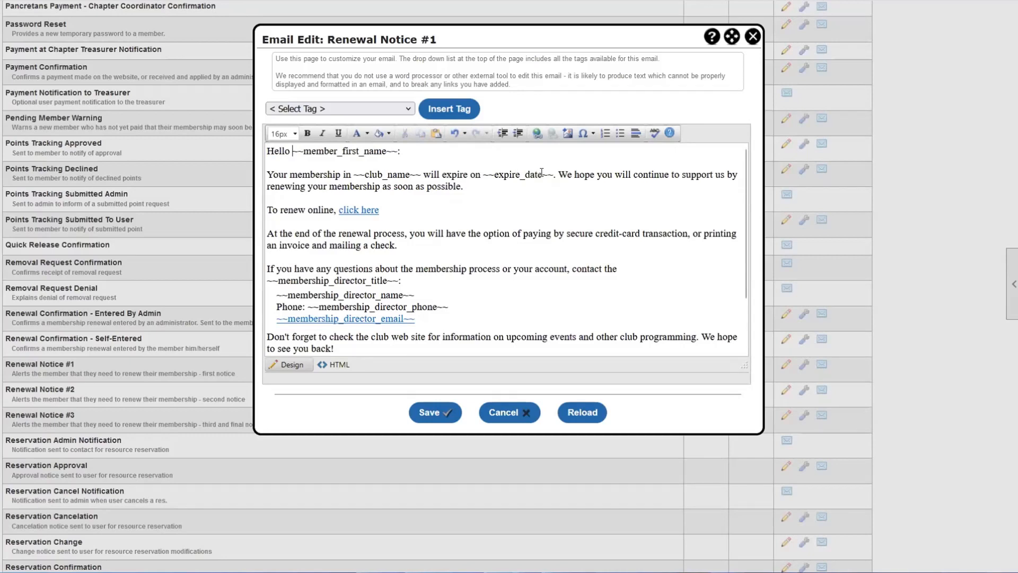
{"action": "double_click", "coordinate": [583, 174]}
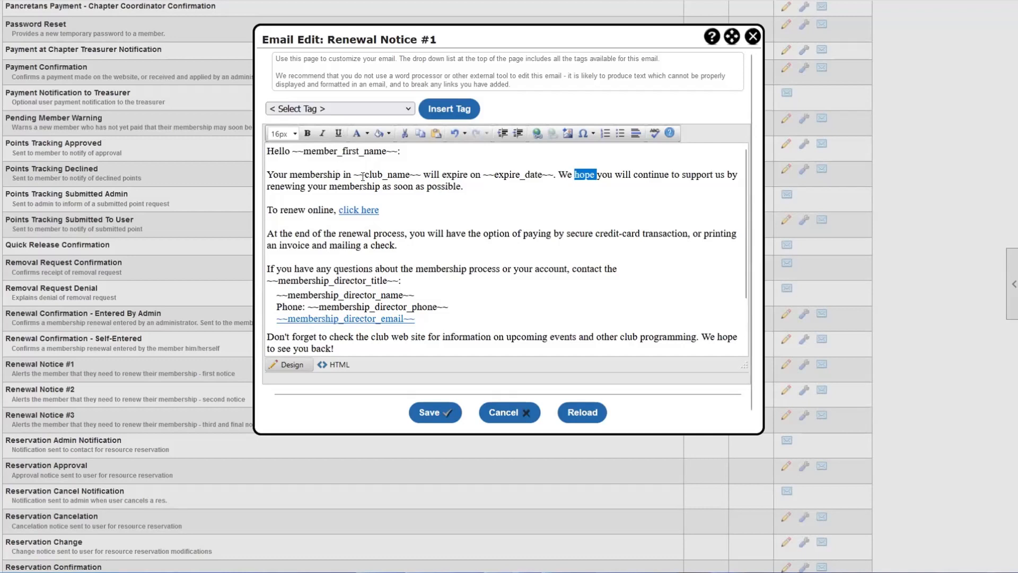
{"action": "left_click_drag", "start_coordinate": [291, 153], "coordinate": [397, 154]}
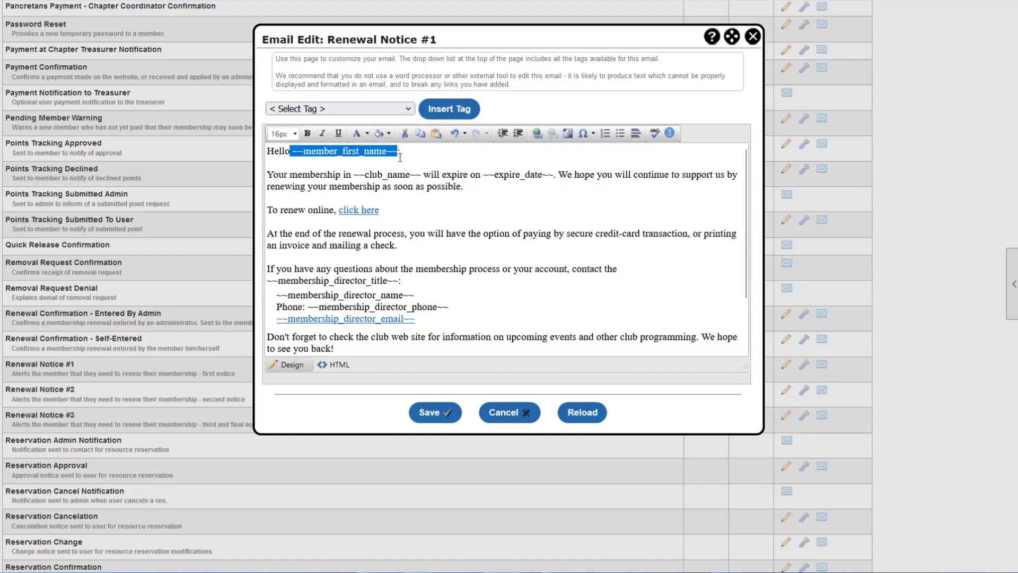
{"action": "left_click", "coordinate": [404, 159]}
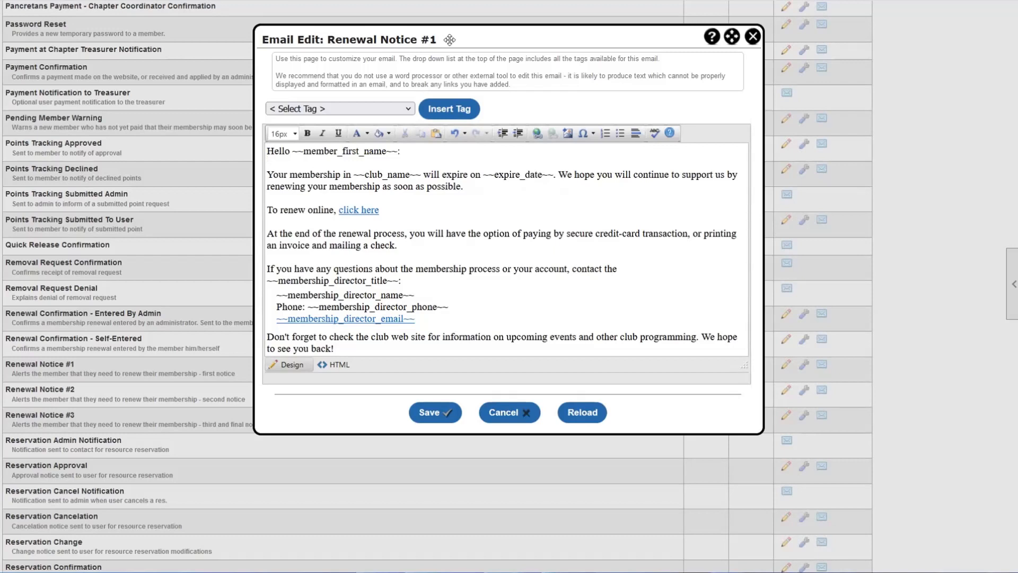
- Review the expire date tag, renew-online link, questions sentence and membership director contact tags
{"action": "left_click_drag", "start_coordinate": [471, 174], "coordinate": [558, 175]}
{"action": "left_click_drag", "start_coordinate": [294, 209], "coordinate": [387, 206]}
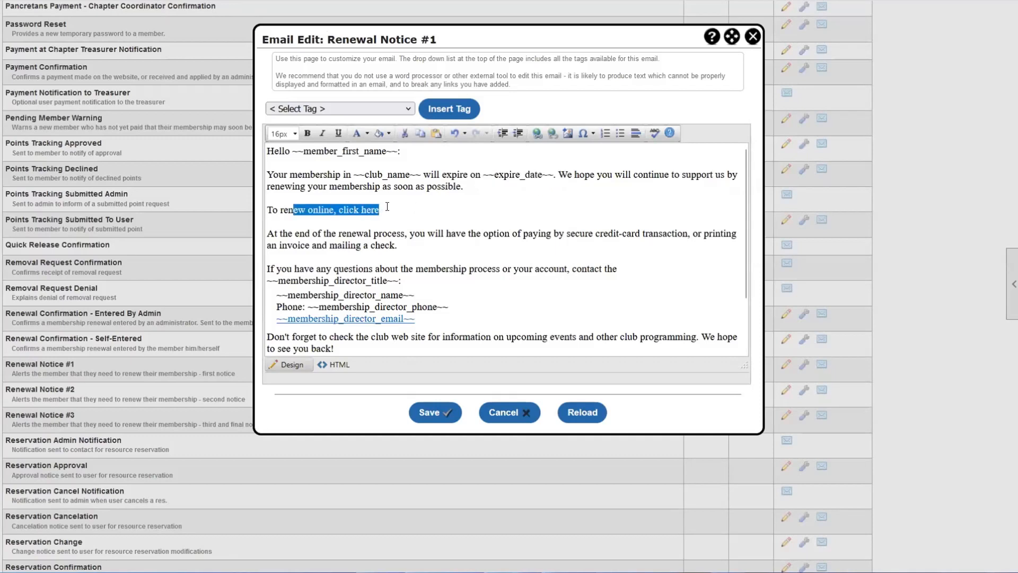
{"action": "left_click", "coordinate": [391, 210]}
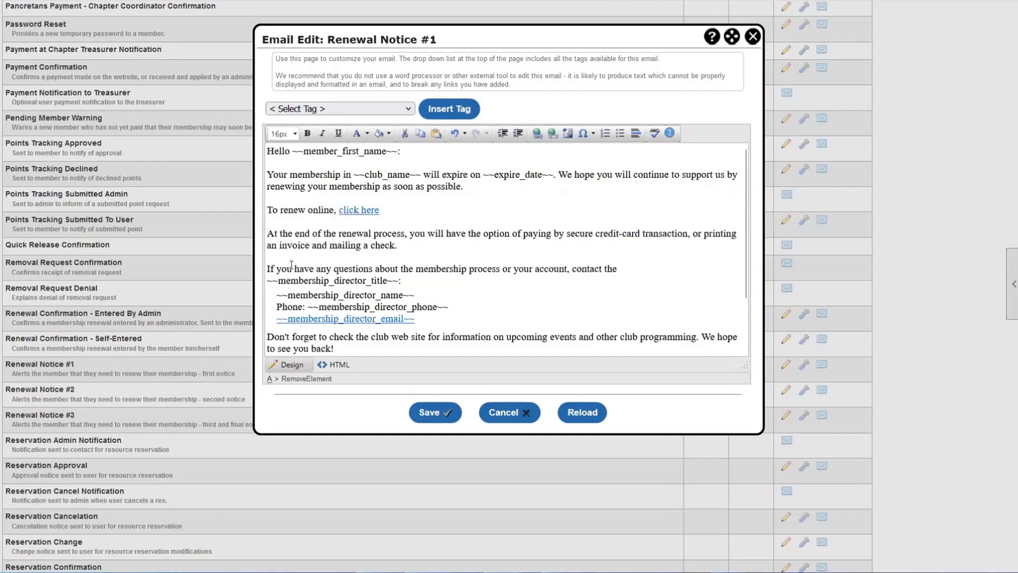
{"action": "left_click_drag", "start_coordinate": [292, 269], "coordinate": [566, 268]}
{"action": "left_click", "coordinate": [563, 268]}
{"action": "scroll", "coordinate": [393, 244], "scroll_direction": "down", "scroll_amount": 2}
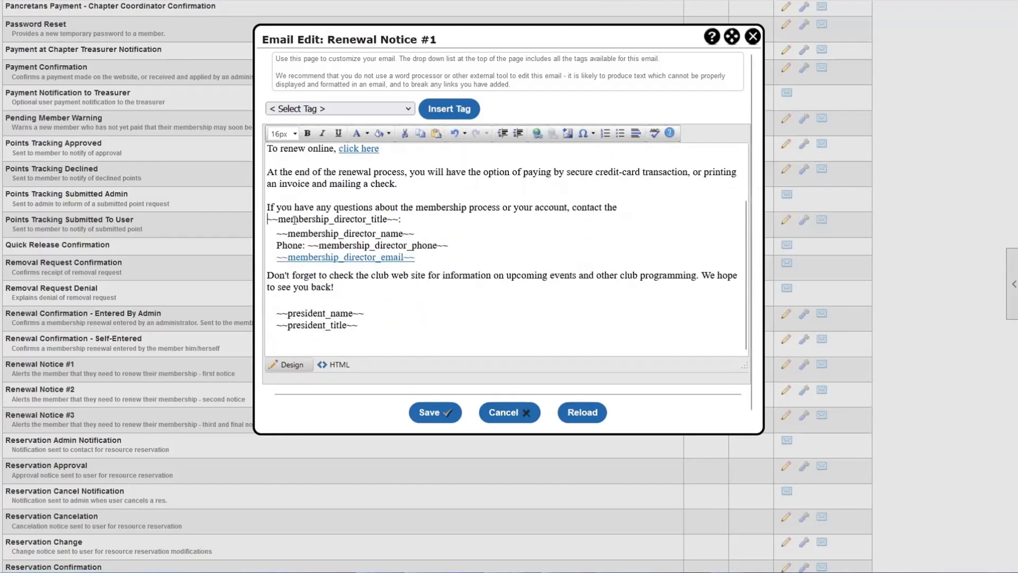
{"action": "left_click_drag", "start_coordinate": [267, 219], "coordinate": [423, 258]}
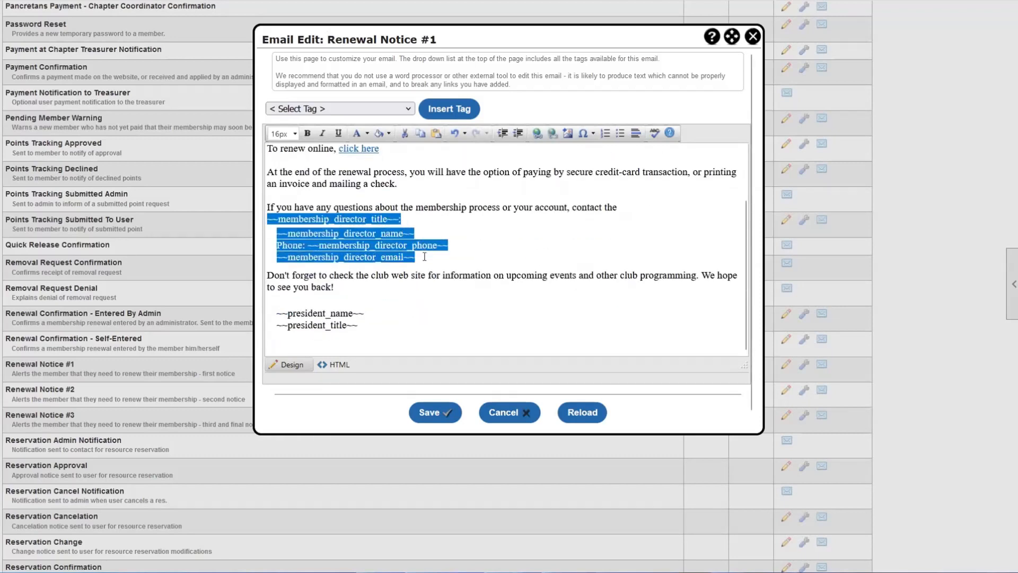
{"action": "left_click", "coordinate": [424, 256]}
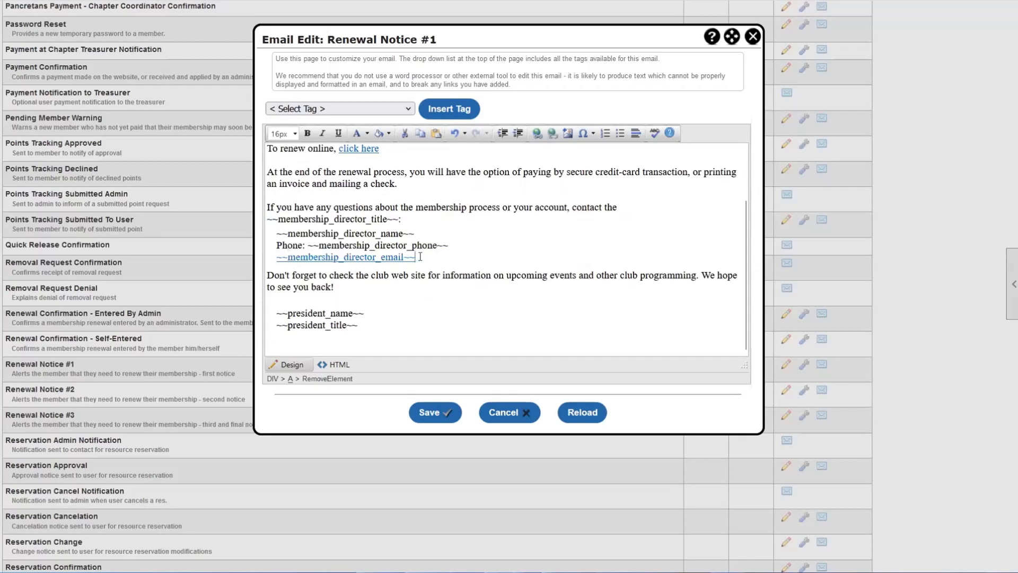
- Delete the membership director title, name, phone and email tags and type the contact's first name
{"action": "left_click_drag", "start_coordinate": [418, 257], "coordinate": [308, 250]}
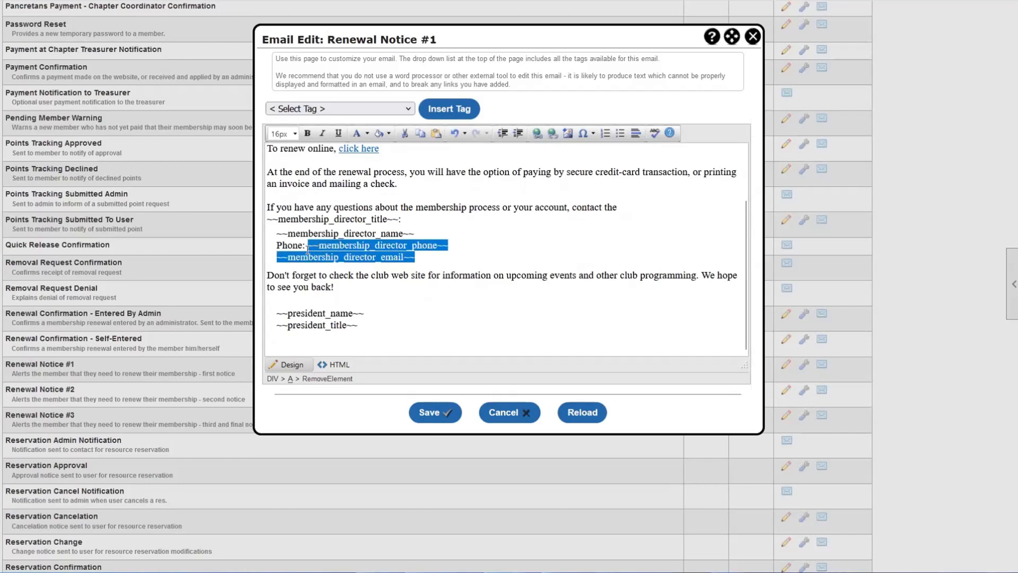
{"action": "key", "text": "BackSpace"}
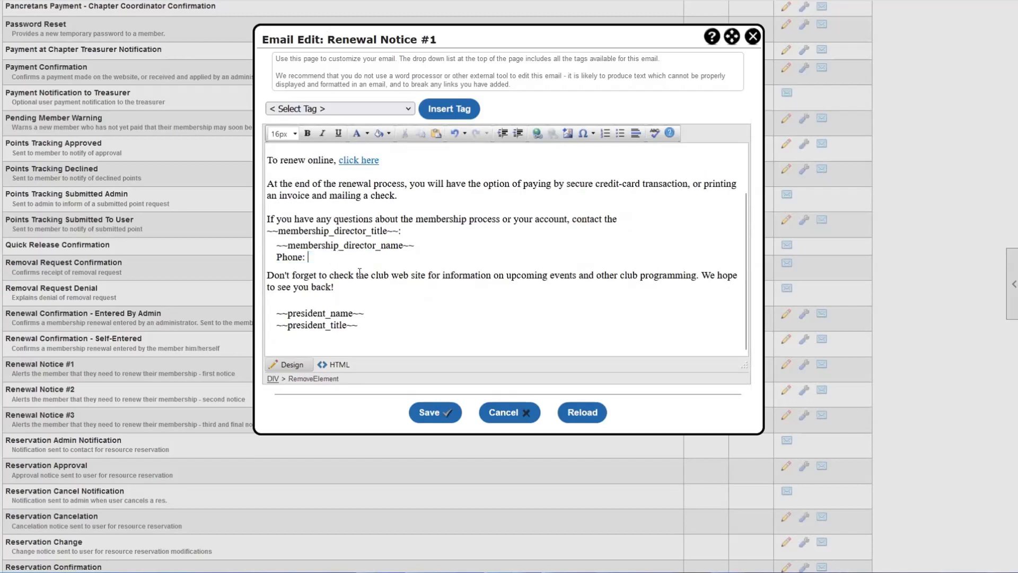
{"action": "left_click_drag", "start_coordinate": [414, 246], "coordinate": [255, 247]}
{"action": "key", "text": "BackSpace"}
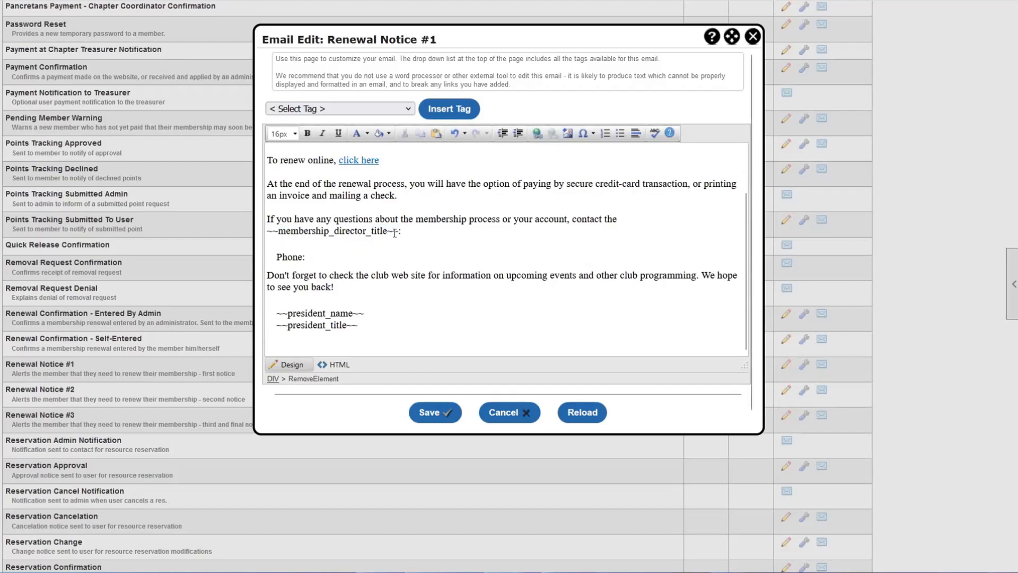
{"action": "left_click_drag", "start_coordinate": [394, 233], "coordinate": [272, 233]}
{"action": "key", "text": "BackSpace"}
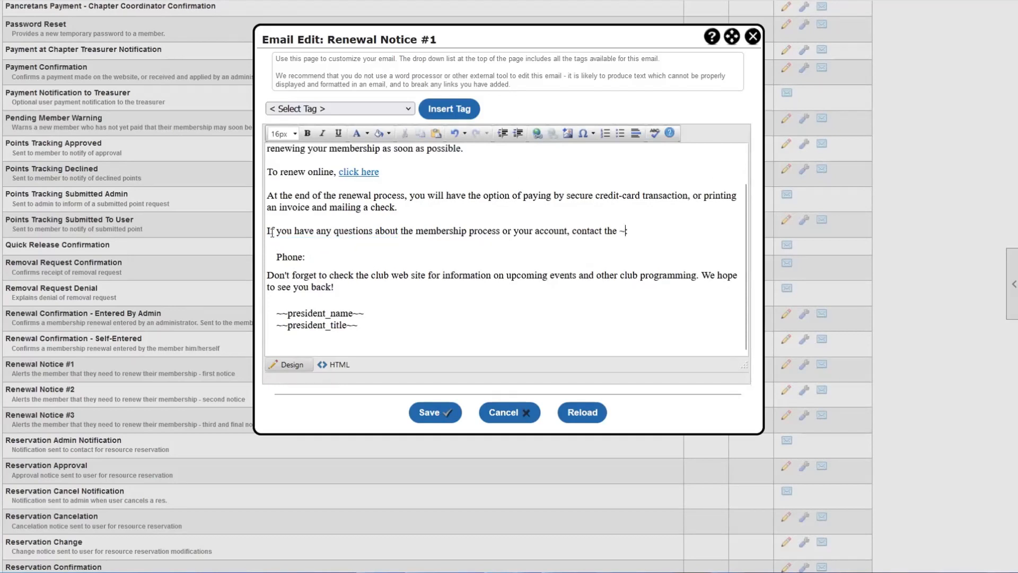
{"action": "key", "text": "BackSpace"}
{"action": "key", "text": "BackSpace"}
{"action": "key", "text": "BackSpace"}
{"action": "key", "text": "BackSpace"}
{"action": "key", "text": "BackSpace"}
{"action": "type", "text": "Jim"}
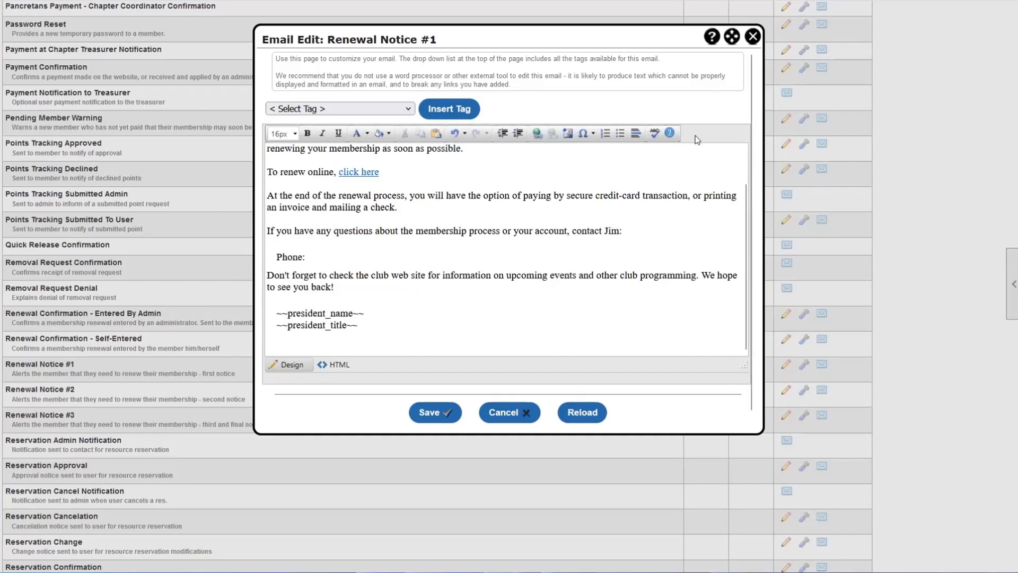
- Add Email and Phone lines with the contact's email address and phone number, then save
{"action": "left_click", "coordinate": [289, 245]}
{"action": "type", "text": "Email: "}
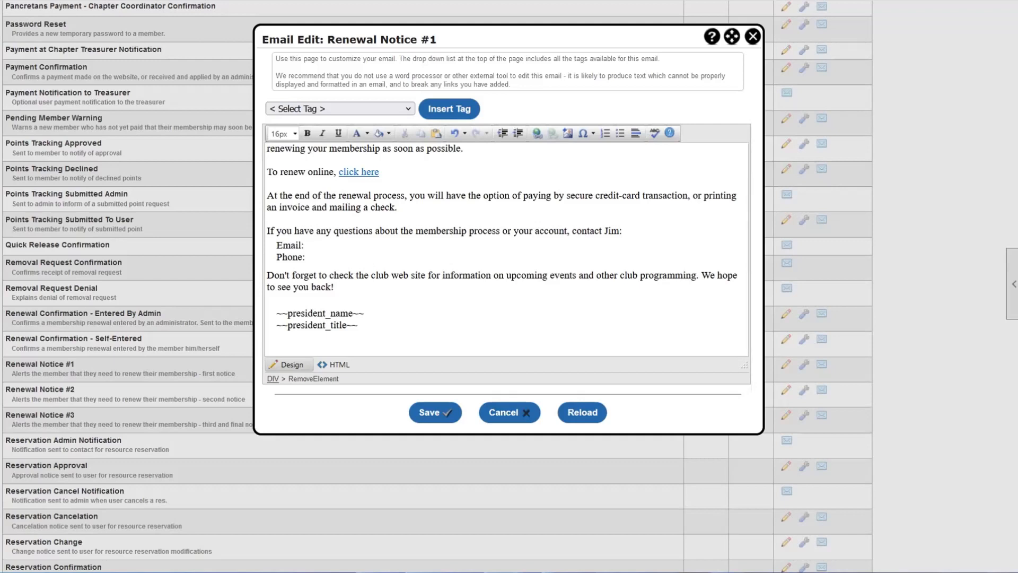
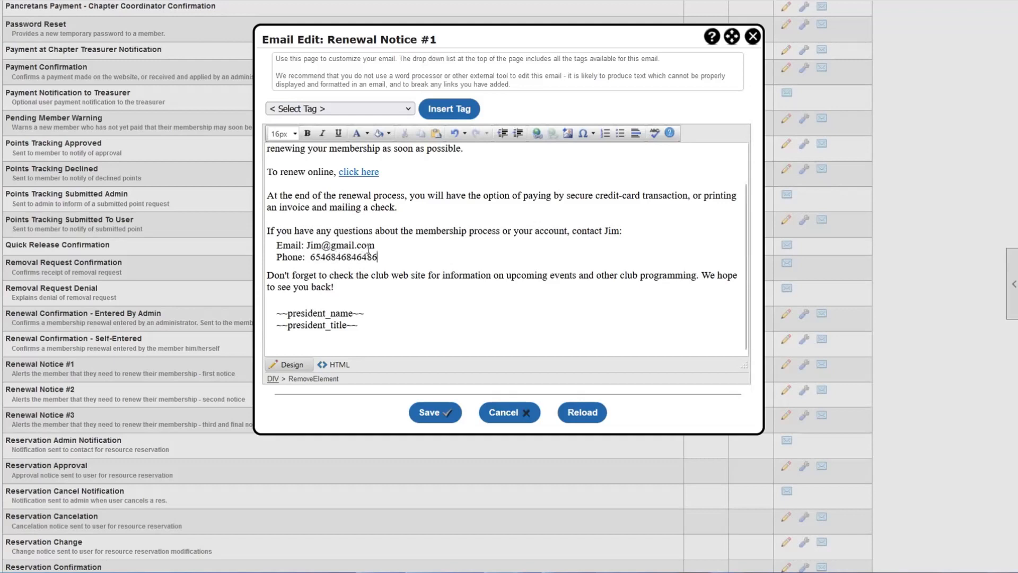
{"action": "left_click_drag", "start_coordinate": [378, 257], "coordinate": [292, 245]}
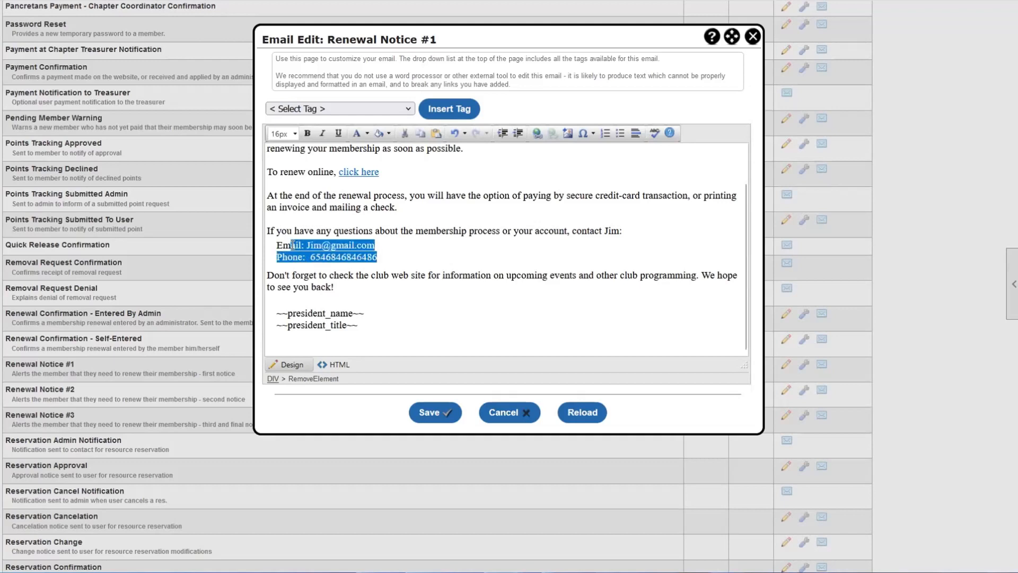
{"action": "left_click", "coordinate": [292, 245]}
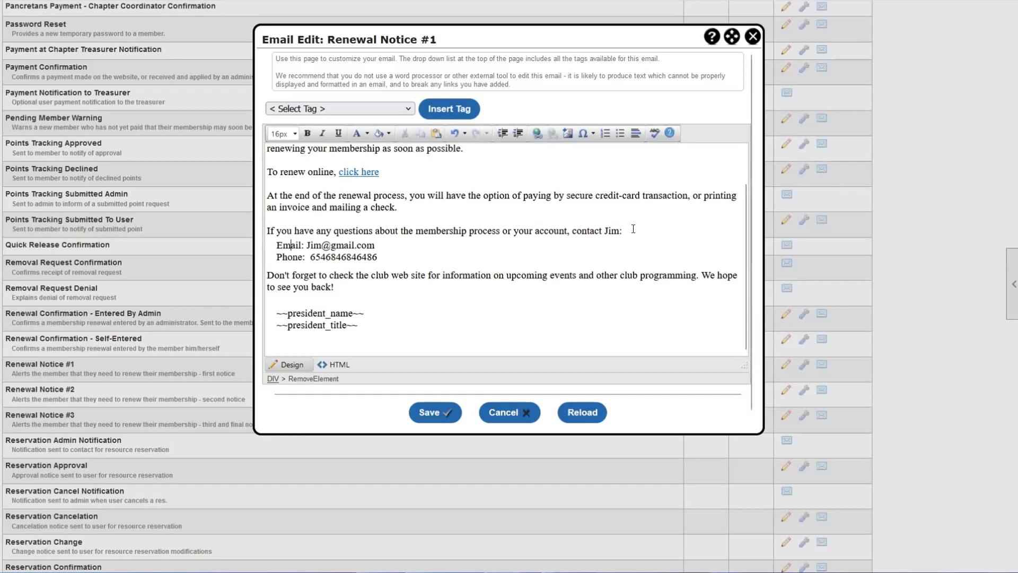
{"action": "left_click_drag", "start_coordinate": [599, 231], "coordinate": [628, 241]}
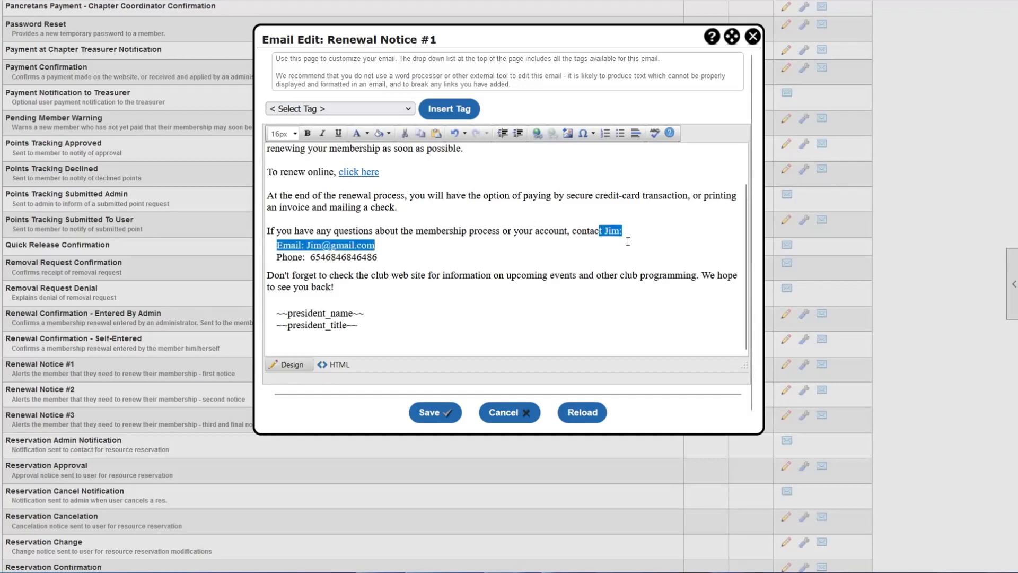
{"action": "left_click", "coordinate": [594, 229]}
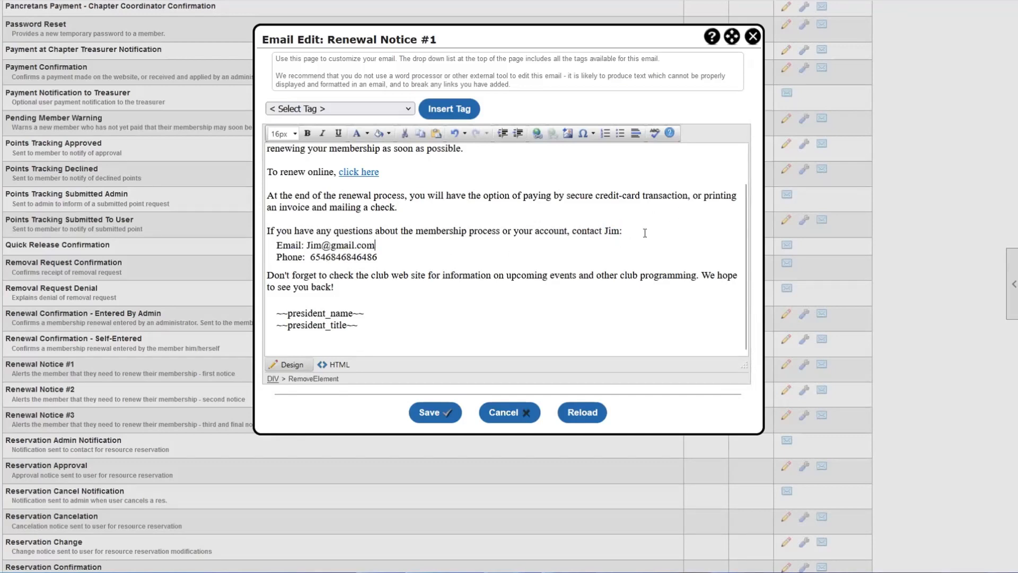
{"action": "scroll", "coordinate": [527, 260], "scroll_direction": "up", "scroll_amount": 1}
{"action": "scroll", "coordinate": [520, 259], "scroll_direction": "down", "scroll_amount": 1}
{"action": "scroll", "coordinate": [477, 281], "scroll_direction": "up", "scroll_amount": 1}
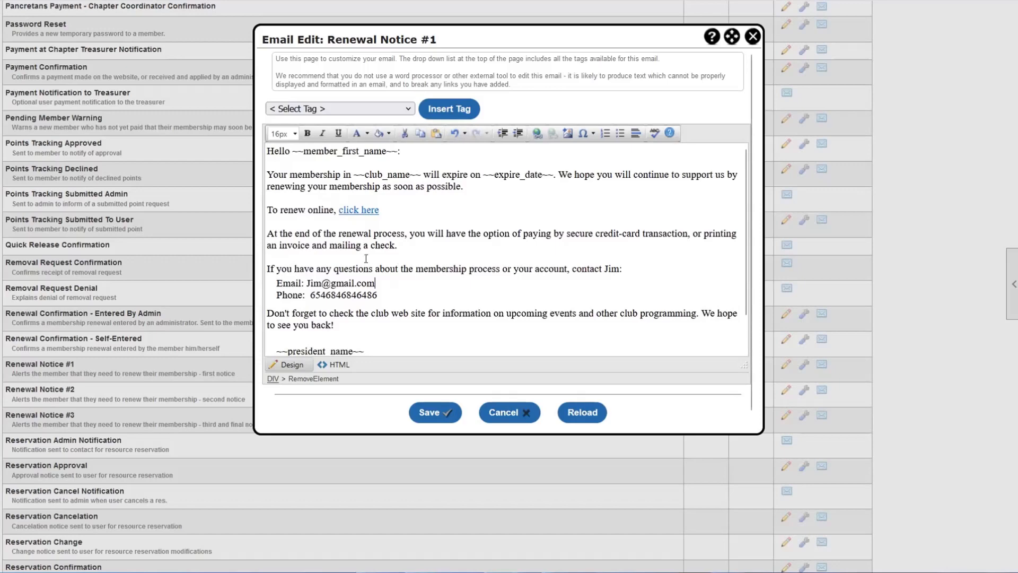
{"action": "left_click", "coordinate": [431, 413]}
- Reopen Renewal Notice #1, delete the body from 'Hello' through the Phone line, and save
{"action": "scroll", "coordinate": [502, 333], "scroll_direction": "down", "scroll_amount": 1}
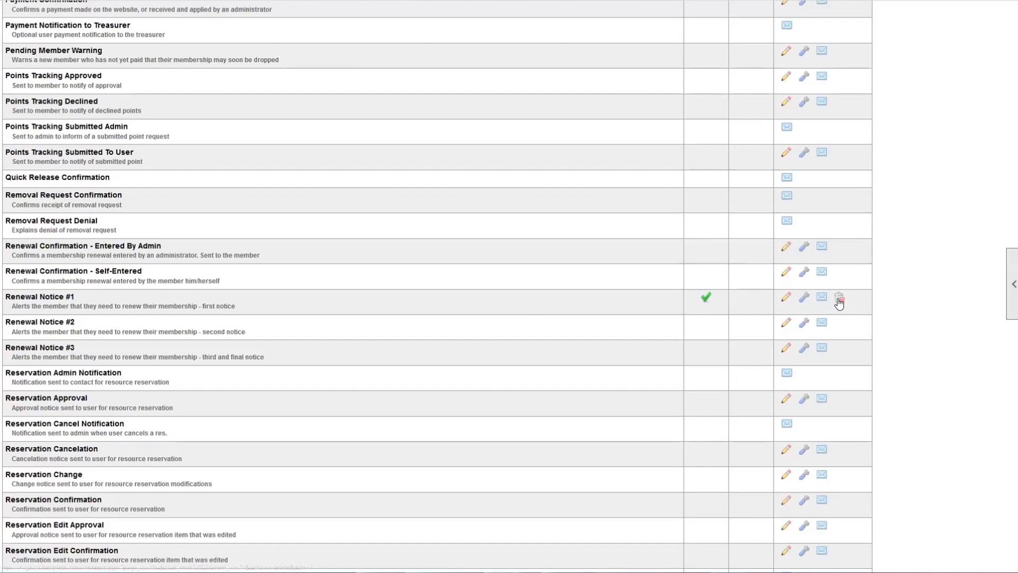
{"action": "left_click_drag", "start_coordinate": [265, 309], "coordinate": [6, 298]}
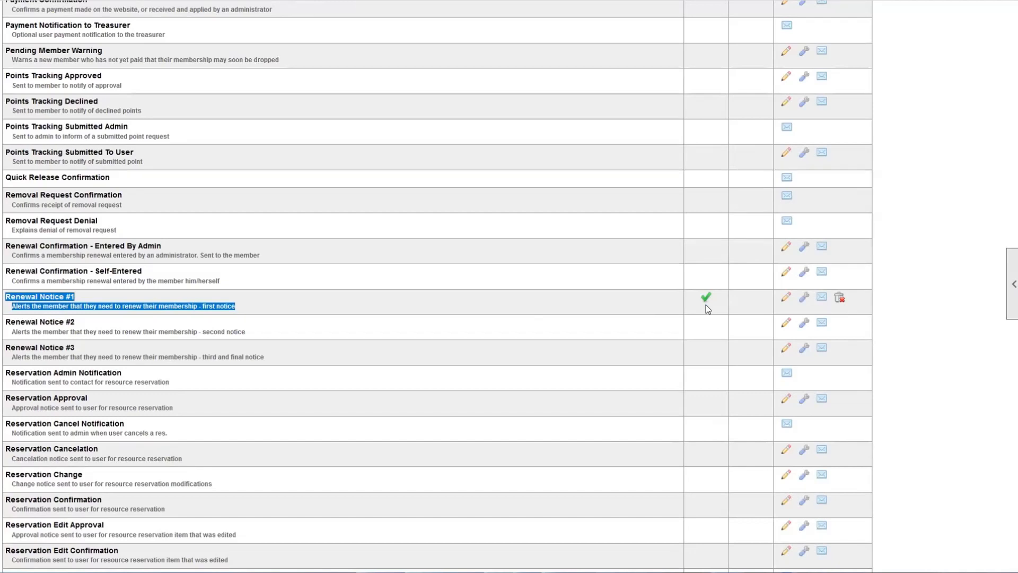
{"action": "left_click", "coordinate": [786, 297]}
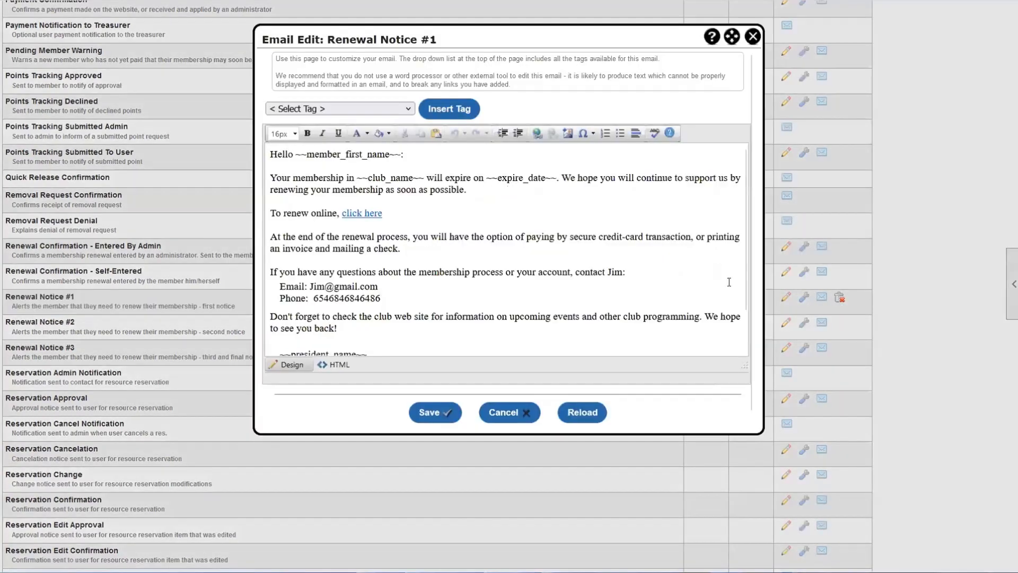
{"action": "left_click_drag", "start_coordinate": [403, 295], "coordinate": [211, 87]}
{"action": "key", "text": "Delete"}
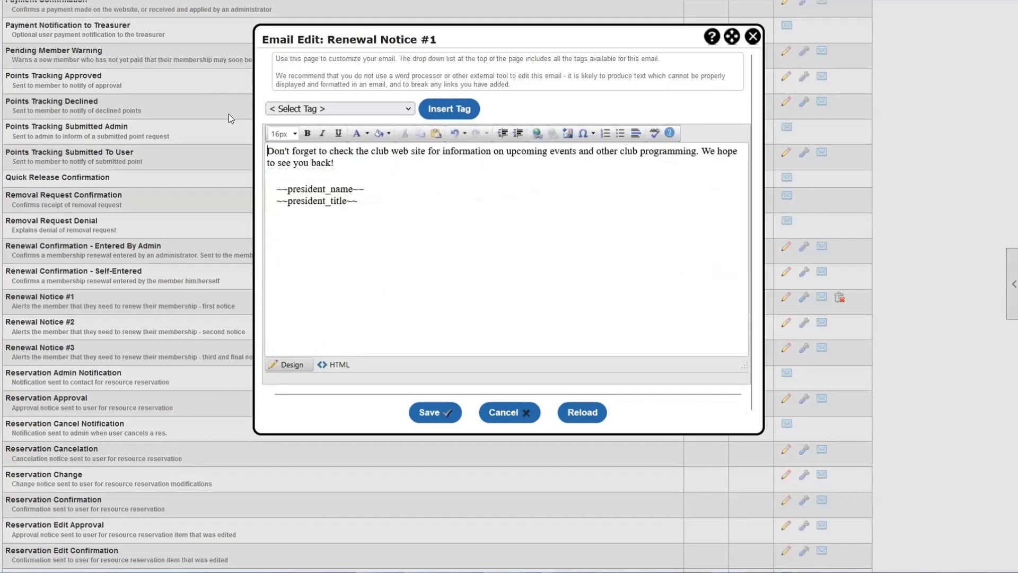
{"action": "left_click", "coordinate": [429, 412]}
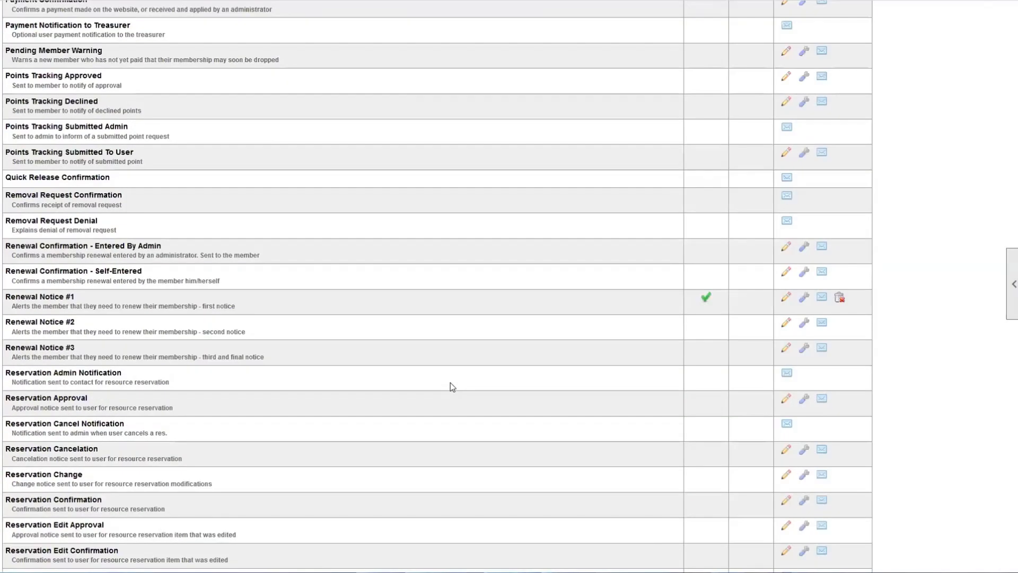
- Delete the customized Renewal Notice #1 and confirm with OK
{"action": "left_click", "coordinate": [840, 300]}
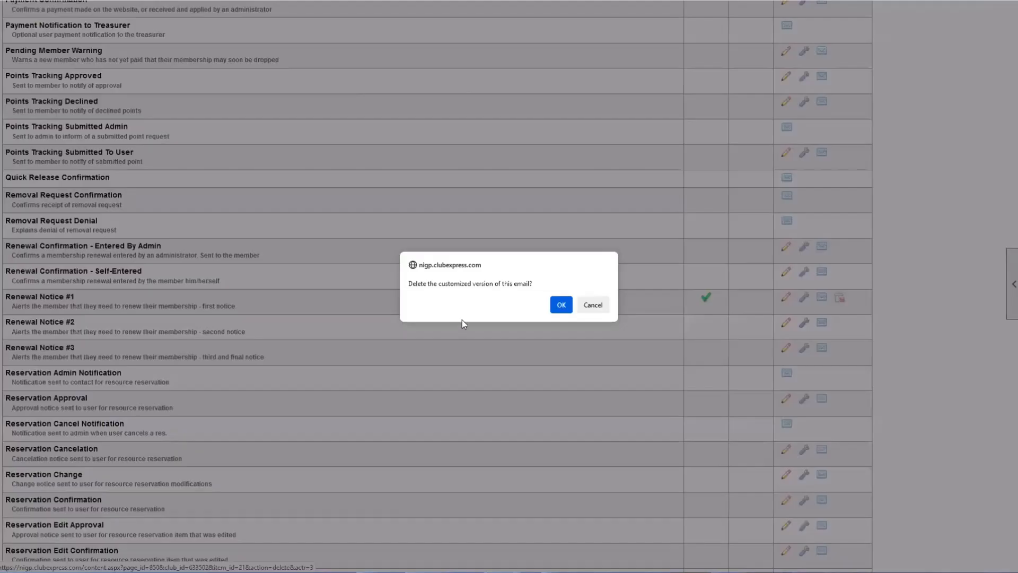
{"action": "left_click", "coordinate": [561, 305]}
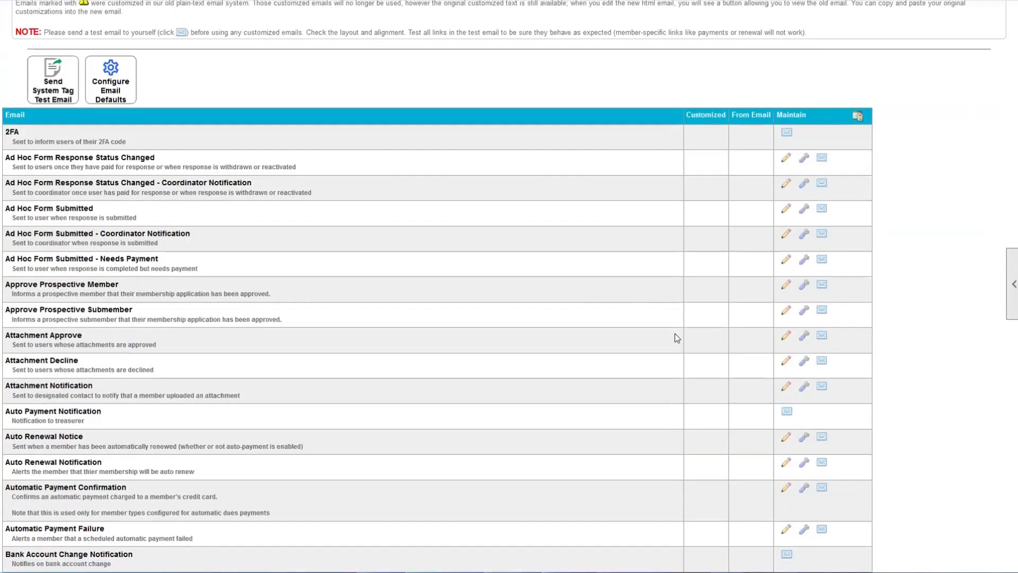
{"action": "scroll", "coordinate": [598, 330], "scroll_direction": "down", "scroll_amount": 20}
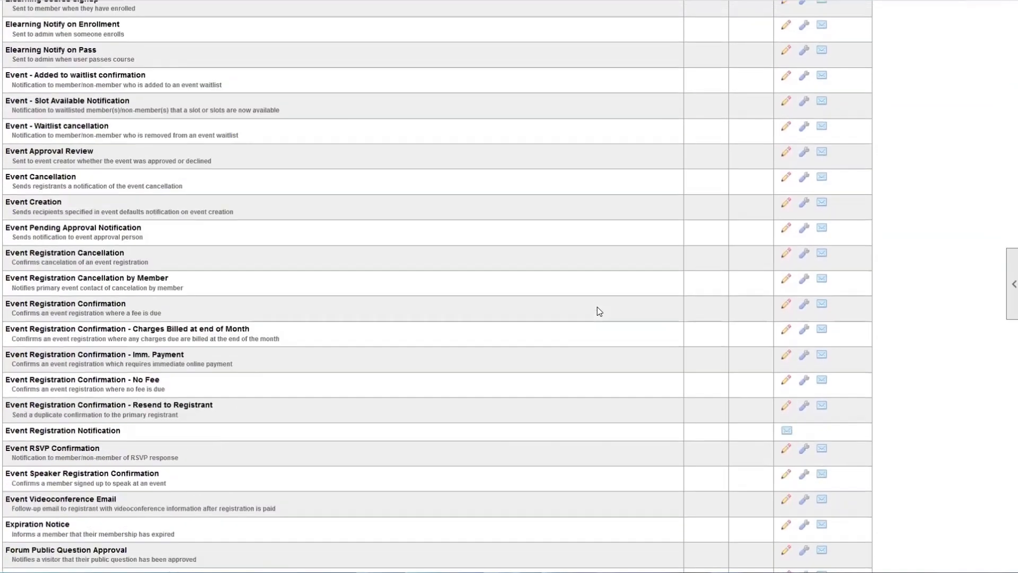
{"action": "scroll", "coordinate": [599, 311], "scroll_direction": "down", "scroll_amount": 20}
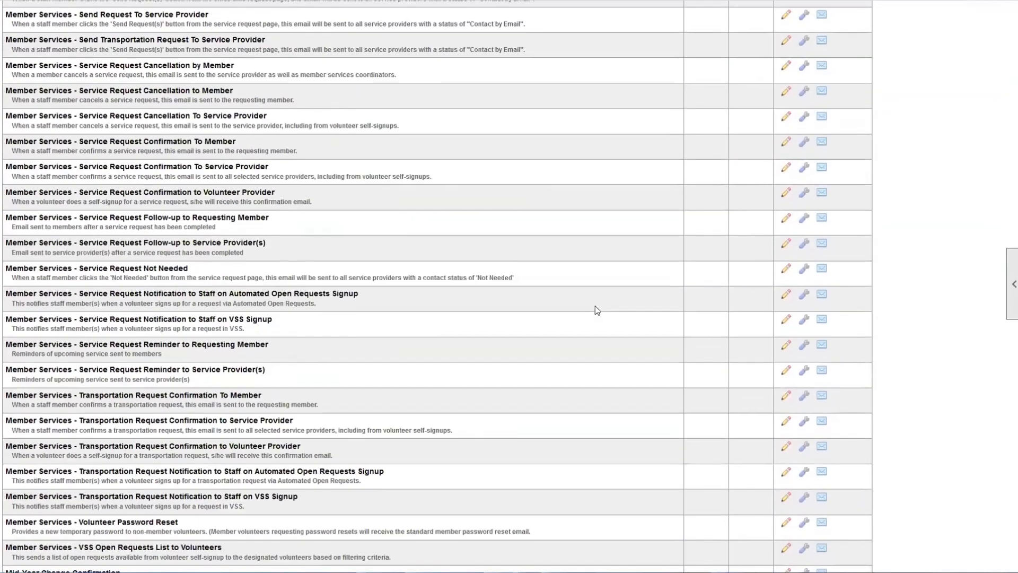
{"action": "scroll", "coordinate": [595, 310], "scroll_direction": "down", "scroll_amount": 20}
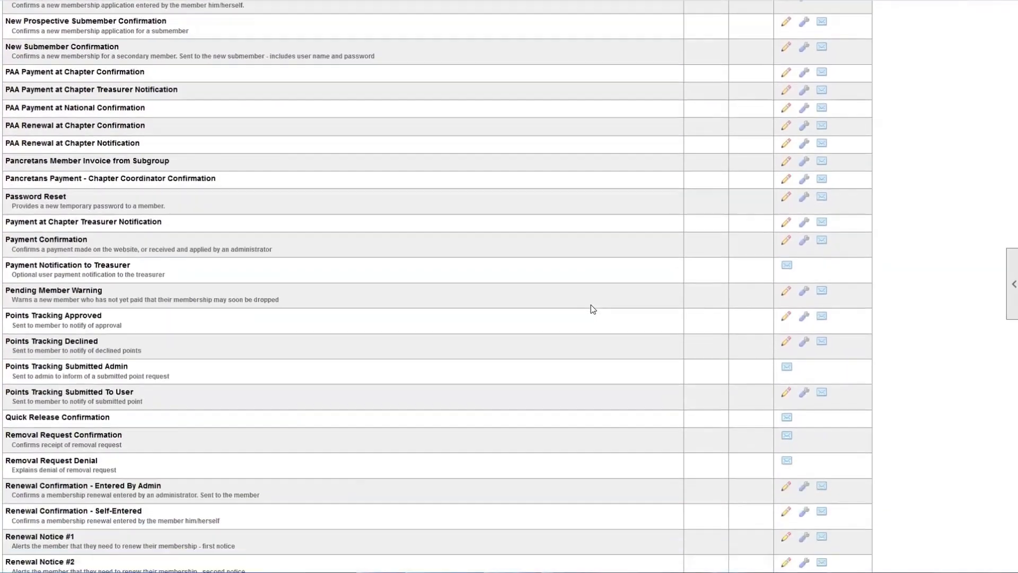
{"action": "scroll", "coordinate": [593, 309], "scroll_direction": "down", "scroll_amount": 10}
{"action": "left_click_drag", "start_coordinate": [11, 229], "coordinate": [118, 233]}
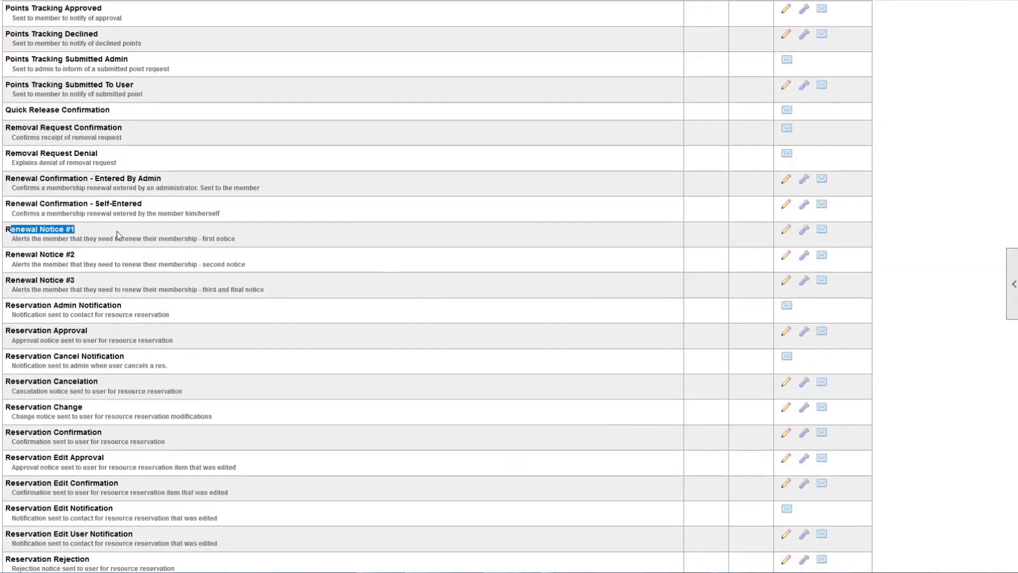
{"action": "left_click", "coordinate": [262, 231]}
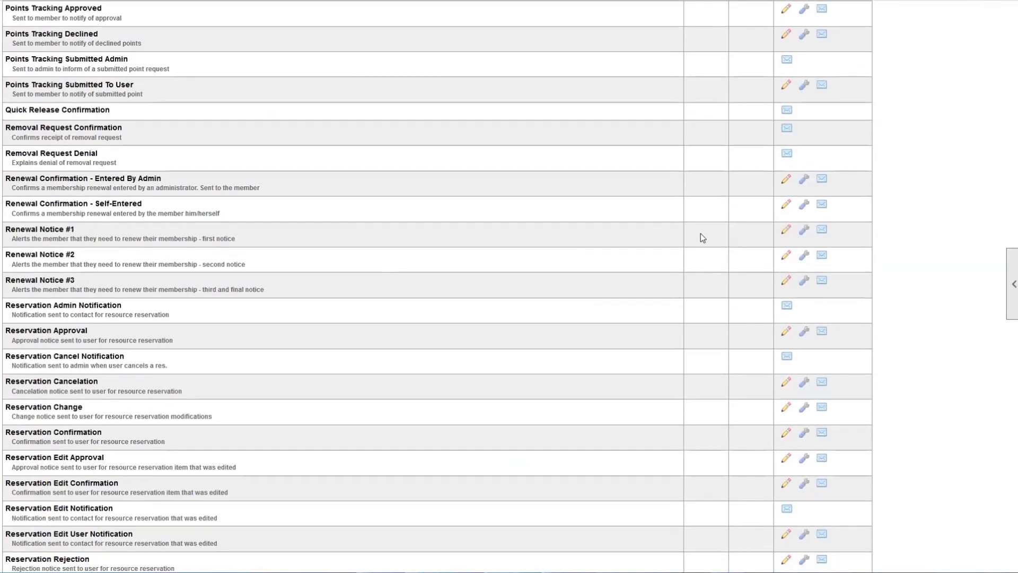
- Reopen Renewal Notice #1 to check the restored default Dear greeting and director tags, then close it
{"action": "left_click", "coordinate": [786, 229]}
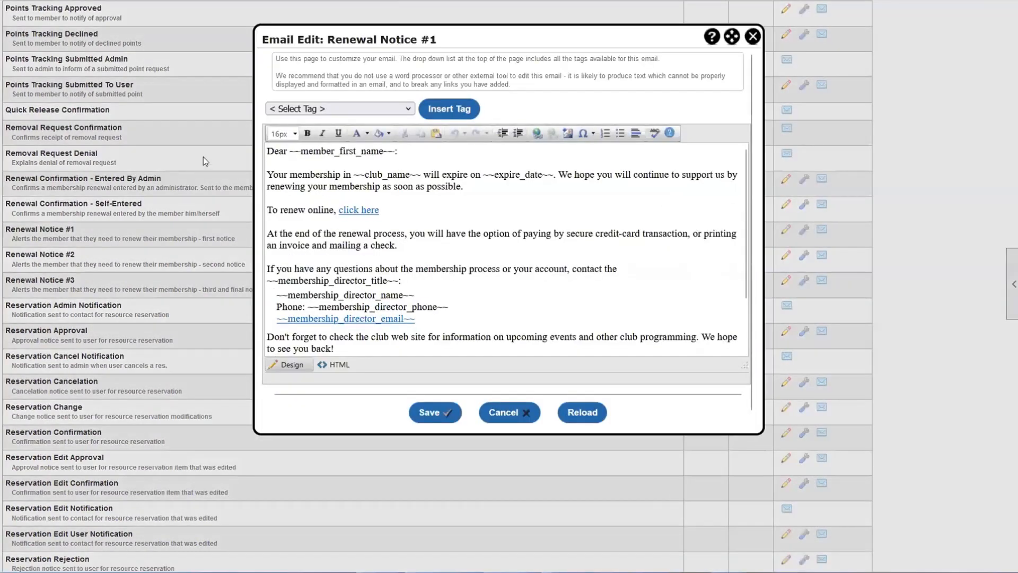
{"action": "left_click_drag", "start_coordinate": [268, 150], "coordinate": [487, 336]}
{"action": "scroll", "coordinate": [487, 329], "scroll_direction": "down", "scroll_amount": 2}
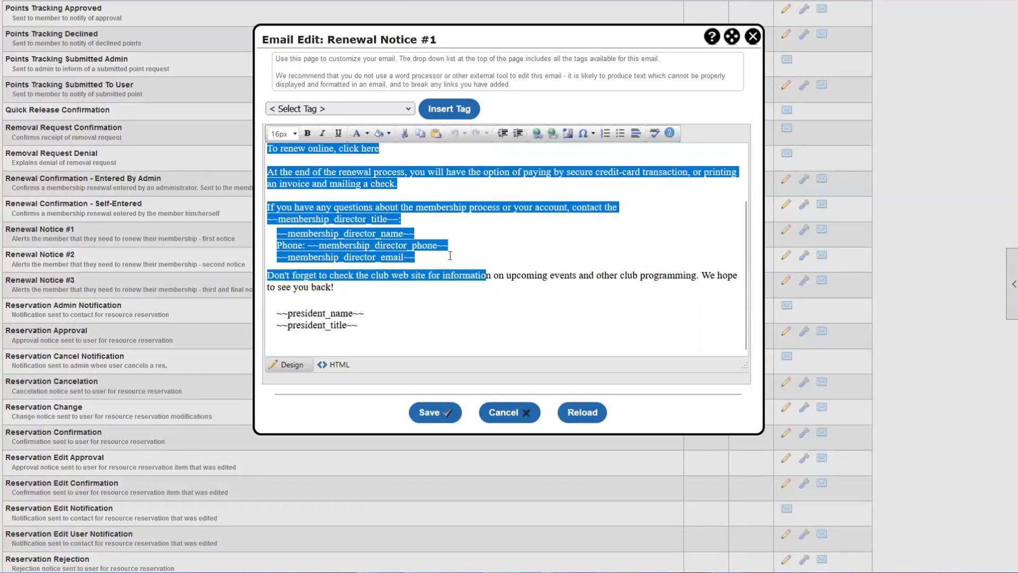
{"action": "left_click", "coordinate": [468, 252]}
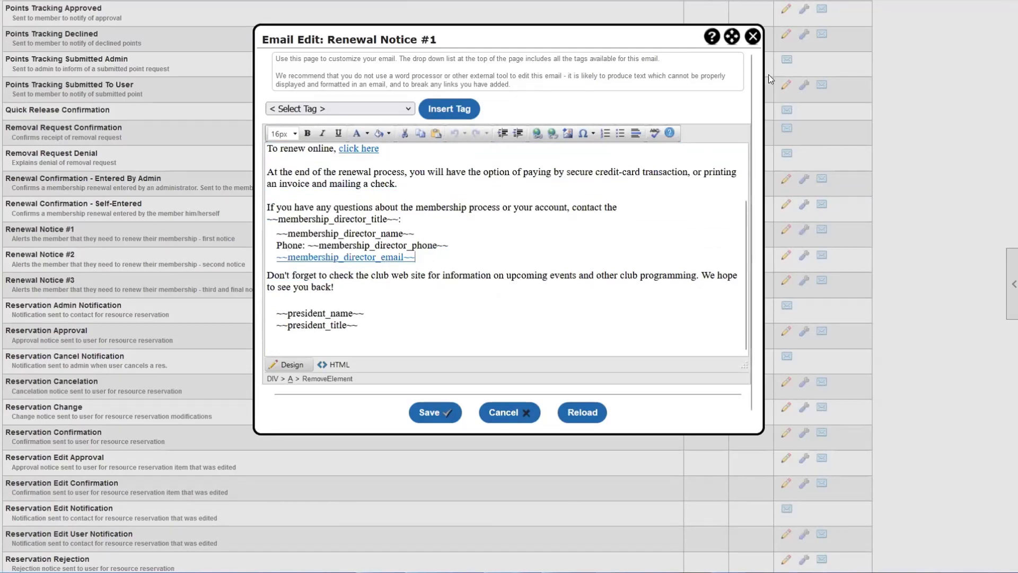
{"action": "left_click", "coordinate": [752, 37]}
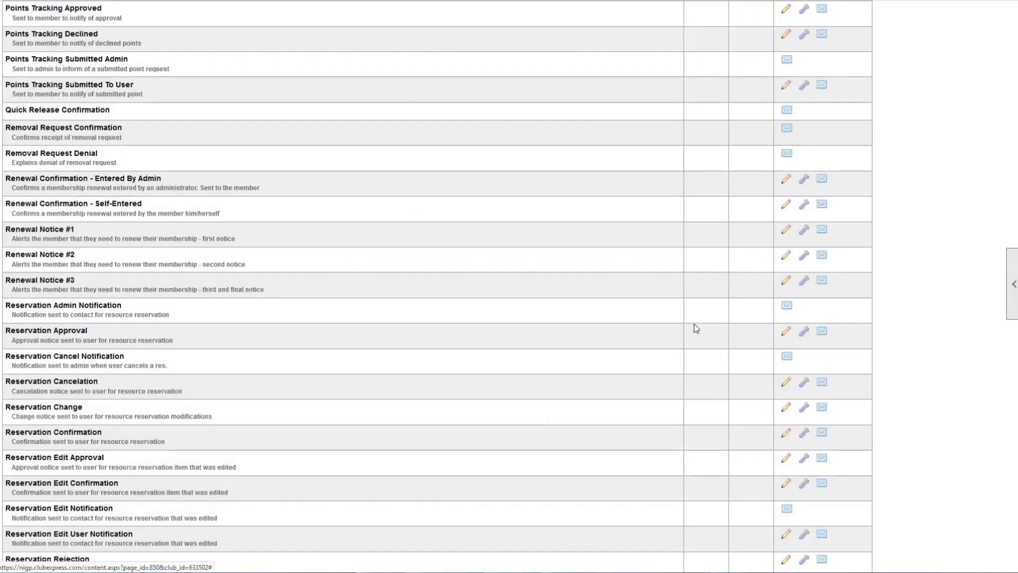
- Set the Renewal Confirmation - Self-Entered email subject to 'Renewal Reminder'
{"action": "left_click", "coordinate": [805, 209]}
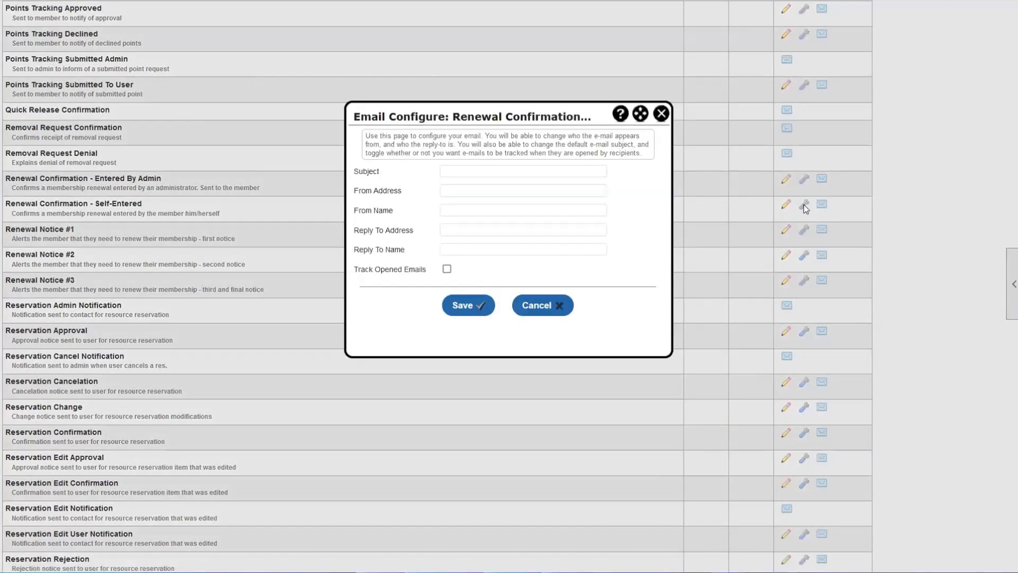
{"action": "left_click", "coordinate": [481, 172]}
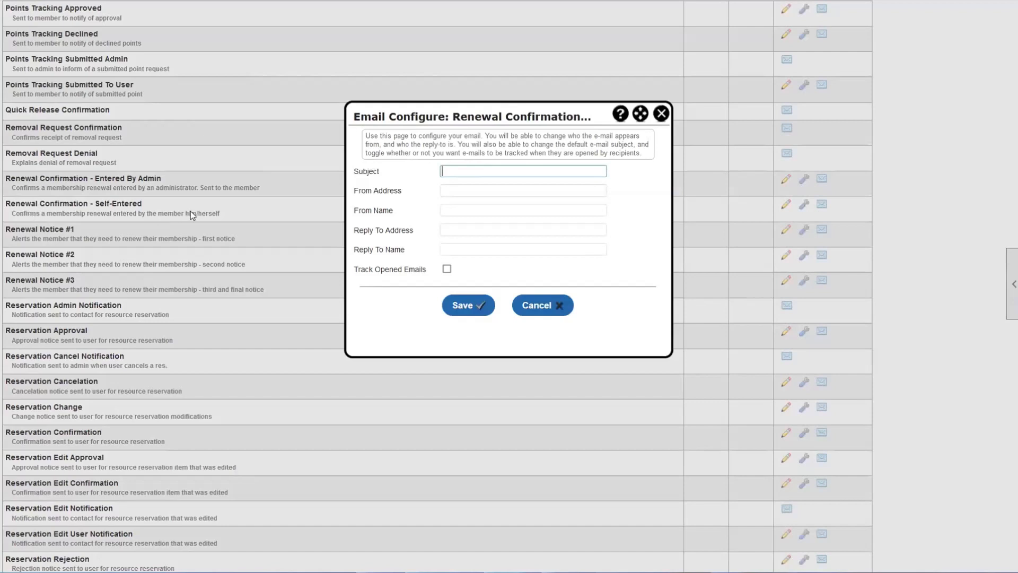
{"action": "type", "text": "Renewal Reminder"}
{"action": "left_click", "coordinate": [478, 191]}
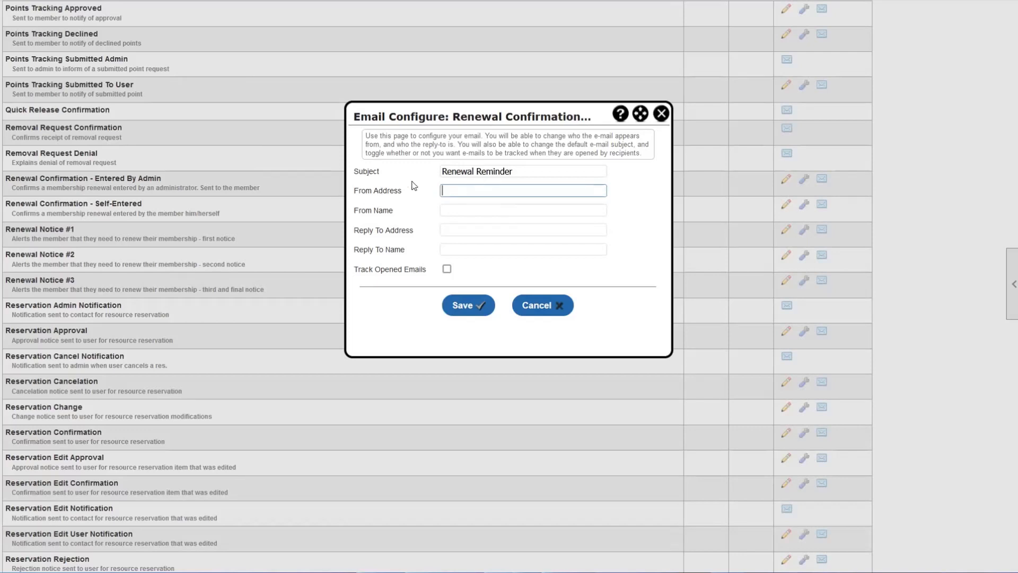
- Fill in the sender's e-mail address, the From Name and a reply-to e-mail address
{"action": "left_click_drag", "start_coordinate": [513, 172], "coordinate": [442, 172]}
{"action": "left_click", "coordinate": [450, 190]}
{"action": "left_click", "coordinate": [365, 199]}
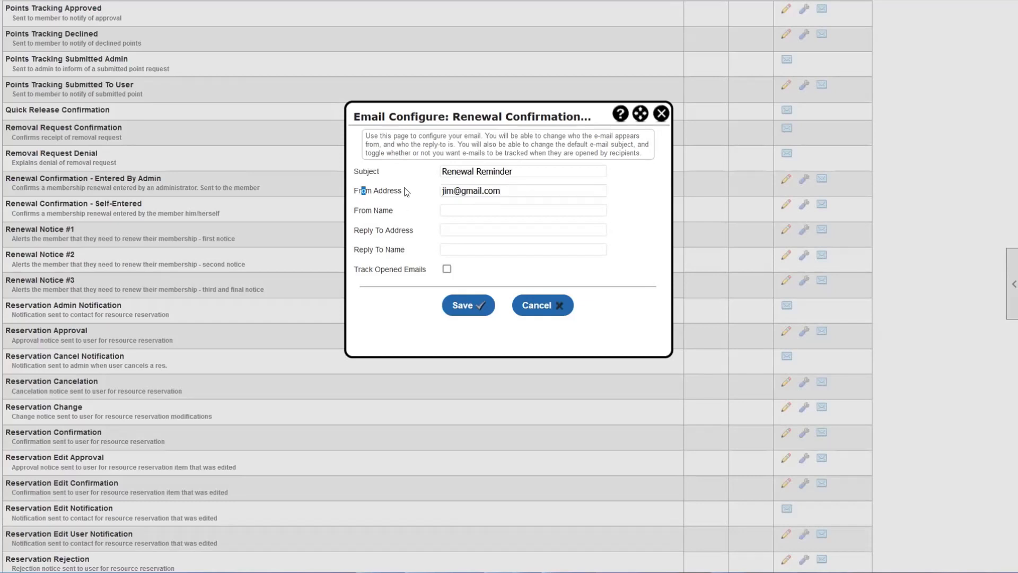
{"action": "left_click", "coordinate": [454, 192]}
{"action": "left_click", "coordinate": [459, 206]}
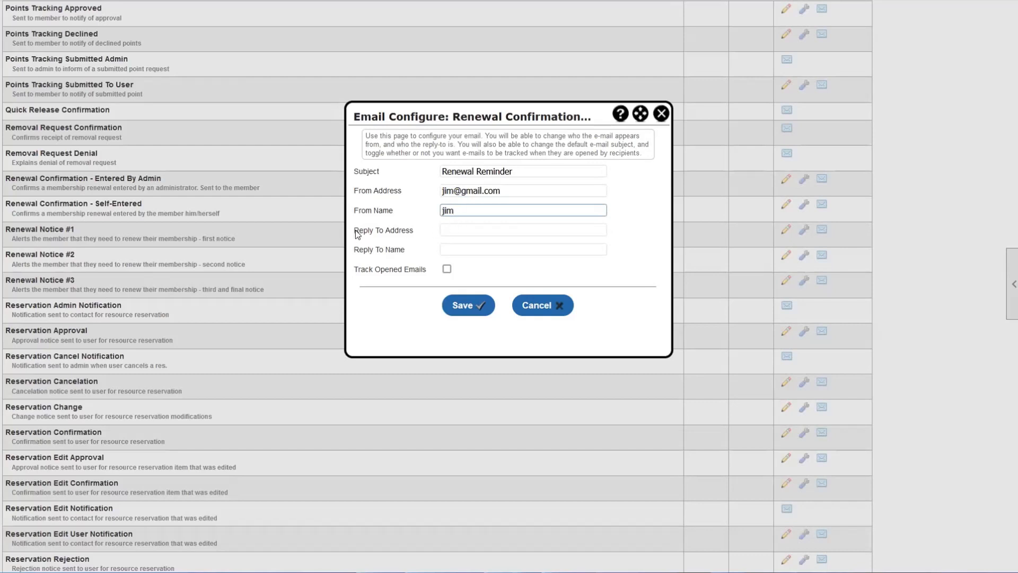
{"action": "left_click_drag", "start_coordinate": [354, 231], "coordinate": [409, 232]}
{"action": "left_click", "coordinate": [457, 228]}
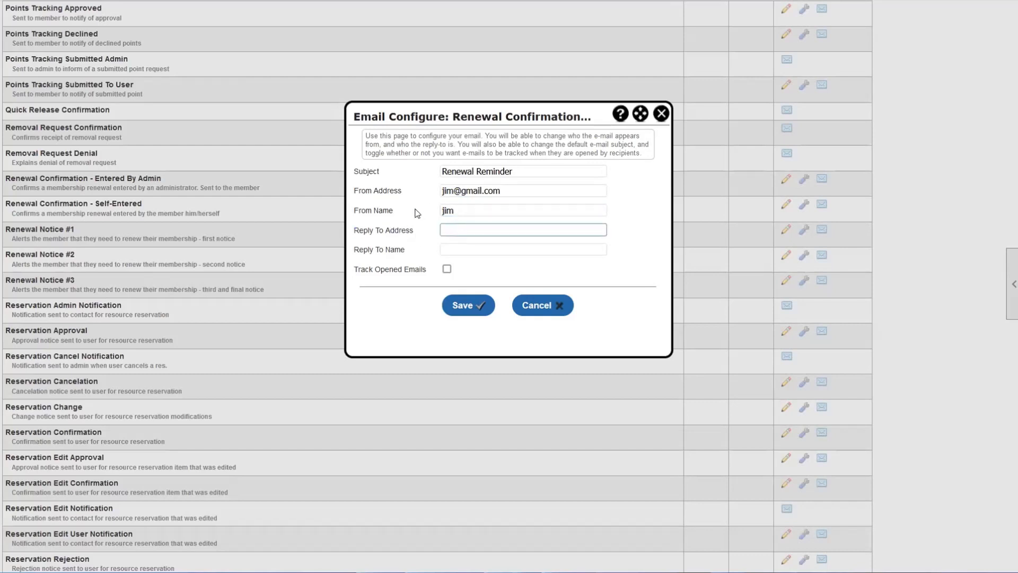
- Turn on Track Opened Emails and save the email configuration
{"action": "left_click_drag", "start_coordinate": [500, 192], "coordinate": [430, 195]}
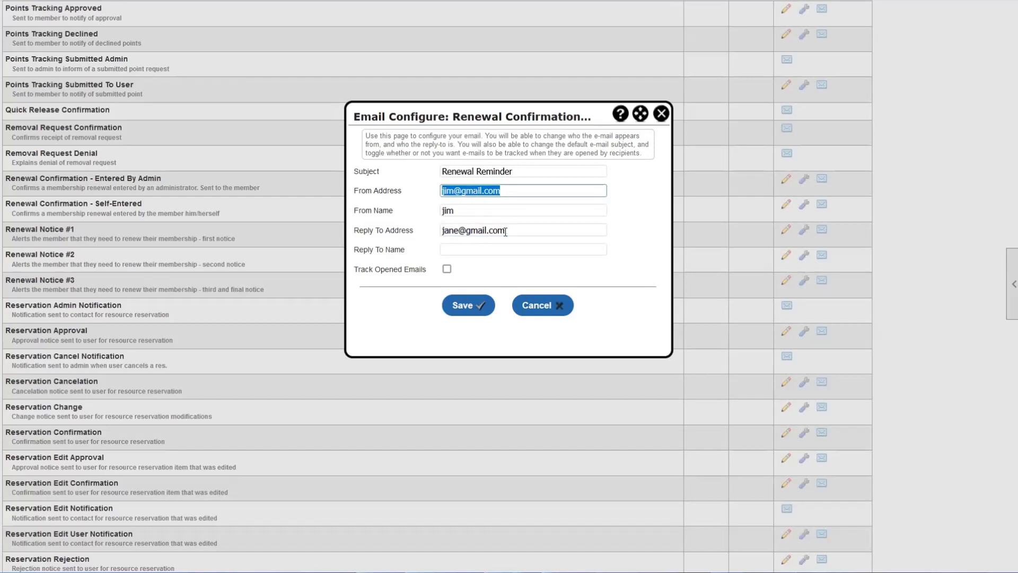
{"action": "left_click_drag", "start_coordinate": [508, 231], "coordinate": [434, 230]}
{"action": "left_click", "coordinate": [434, 230]}
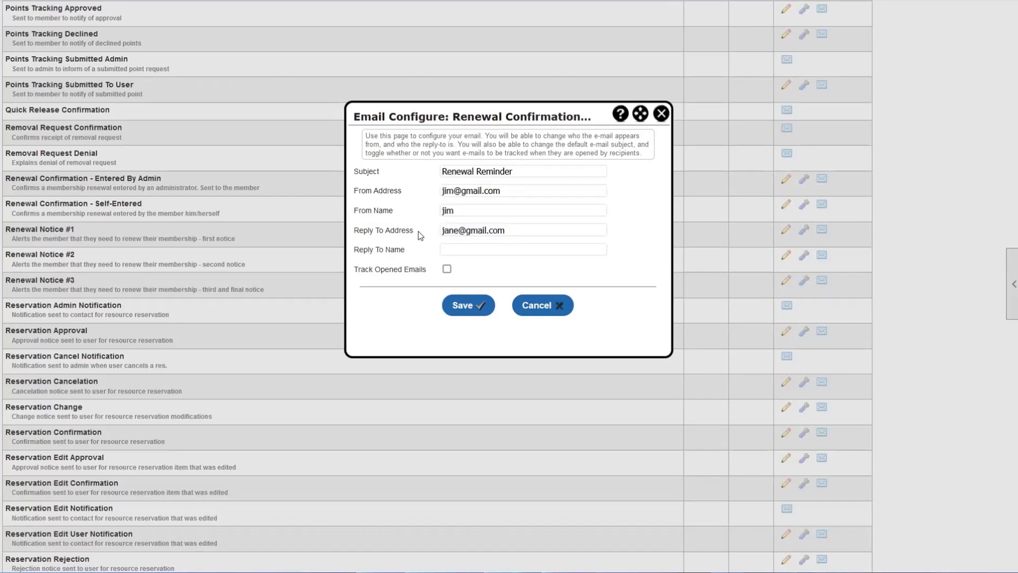
{"action": "left_click_drag", "start_coordinate": [359, 272], "coordinate": [427, 276]}
{"action": "left_click", "coordinate": [447, 271]}
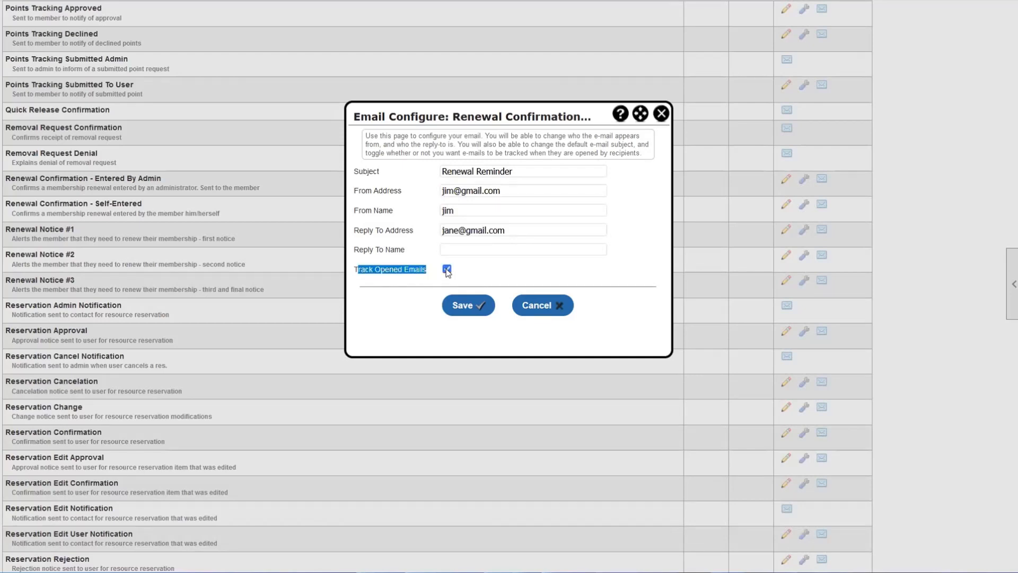
{"action": "left_click", "coordinate": [464, 301]}
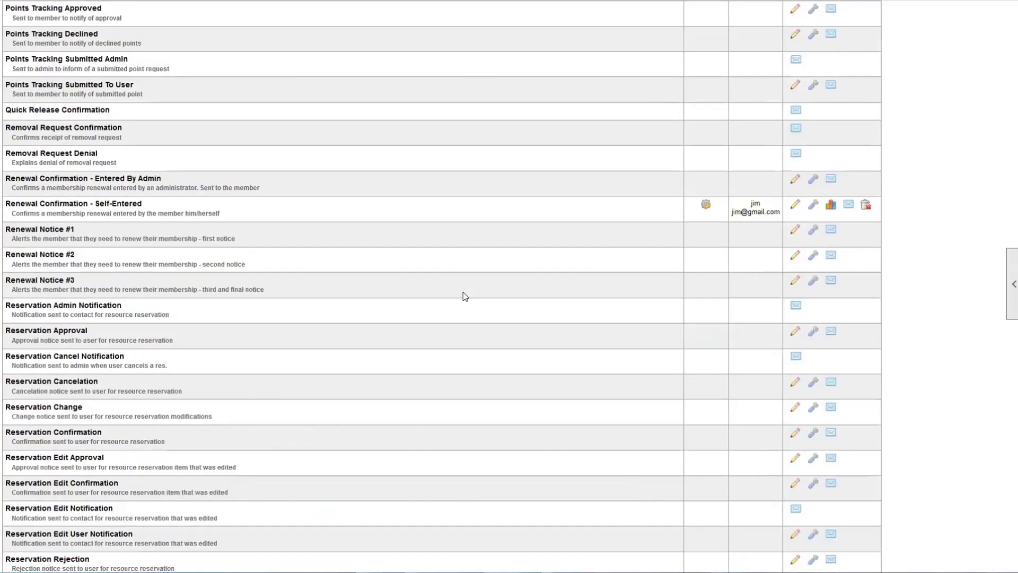
- Search this email's tracking report from 06/04/2024 to 06/14/2024, which finds no results
{"action": "left_click_drag", "start_coordinate": [750, 203], "coordinate": [777, 212]}
{"action": "left_click", "coordinate": [777, 213]}
{"action": "left_click", "coordinate": [831, 207]}
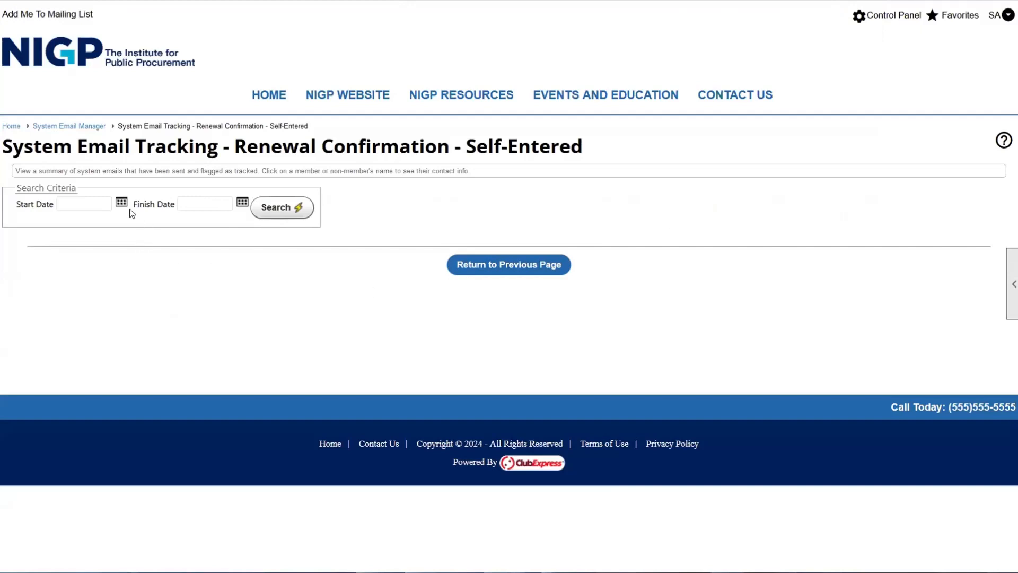
{"action": "left_click", "coordinate": [123, 204]}
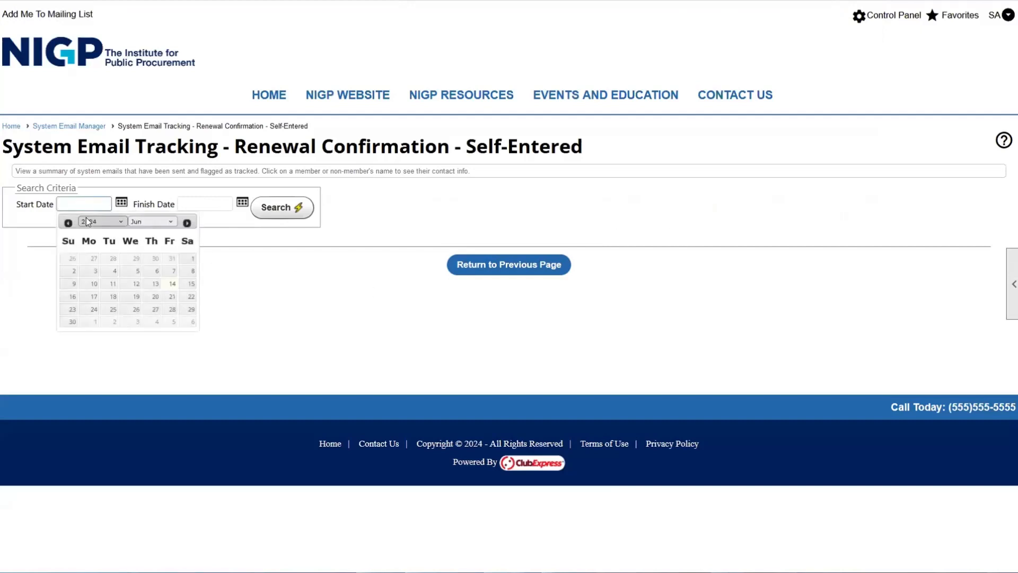
{"action": "left_click", "coordinate": [114, 271]}
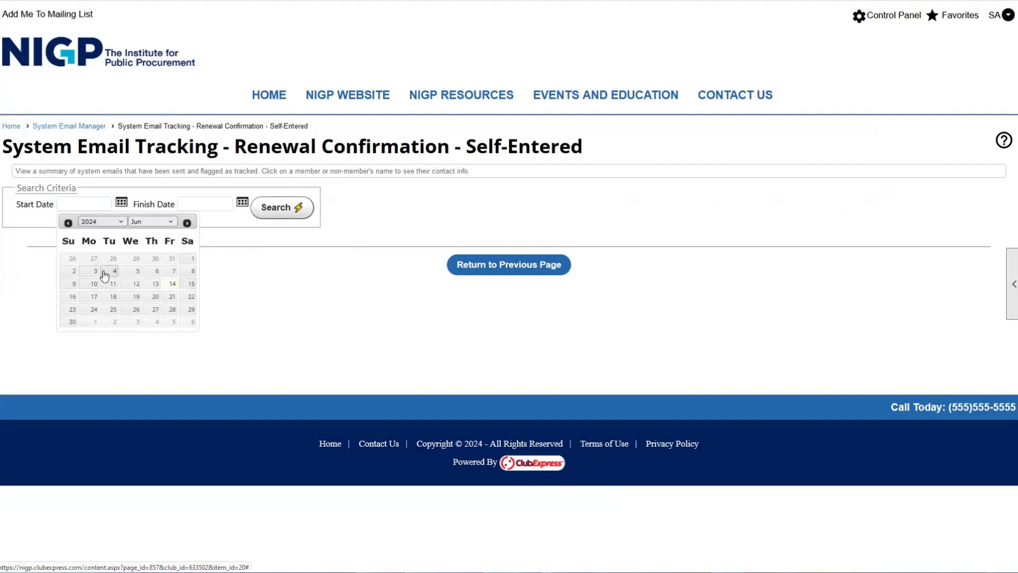
{"action": "left_click", "coordinate": [241, 204]}
{"action": "left_click", "coordinate": [293, 284]}
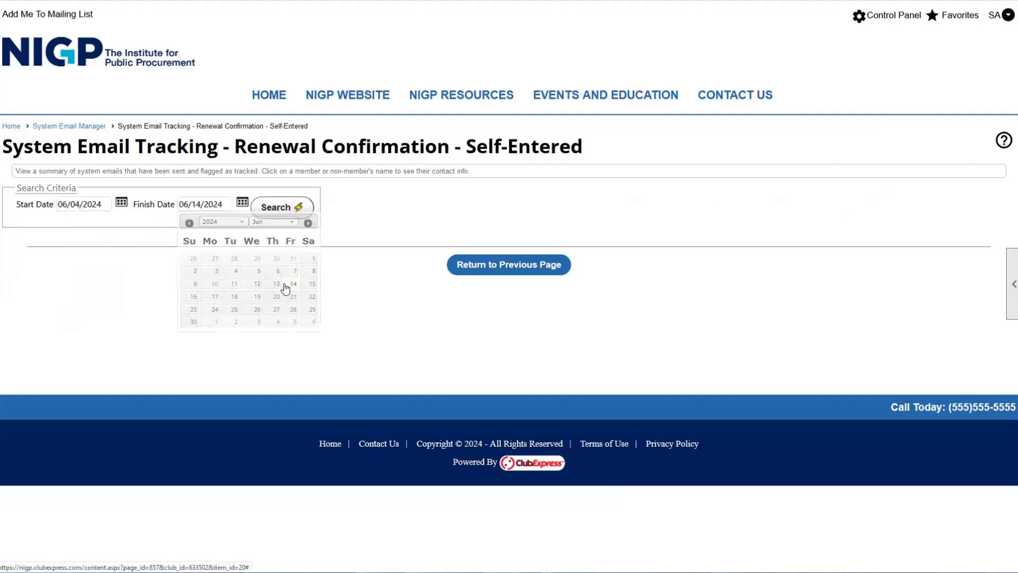
{"action": "left_click", "coordinate": [280, 209]}
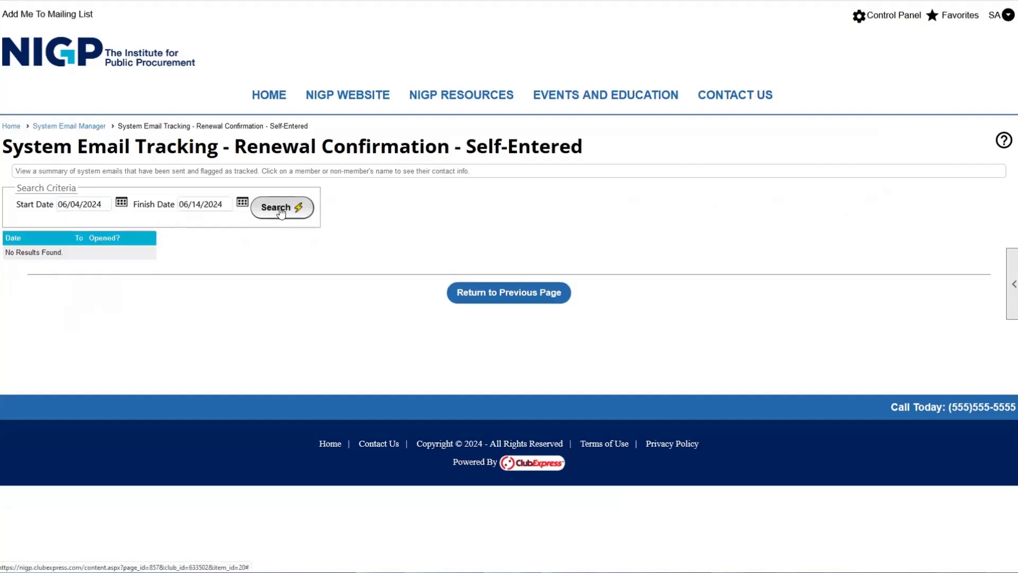
{"action": "triple_click", "coordinate": [72, 254]}
- Back in the System Email Manager, send a test of the Self-Entered renewal confirmation to a staff address
{"action": "left_click", "coordinate": [507, 301]}
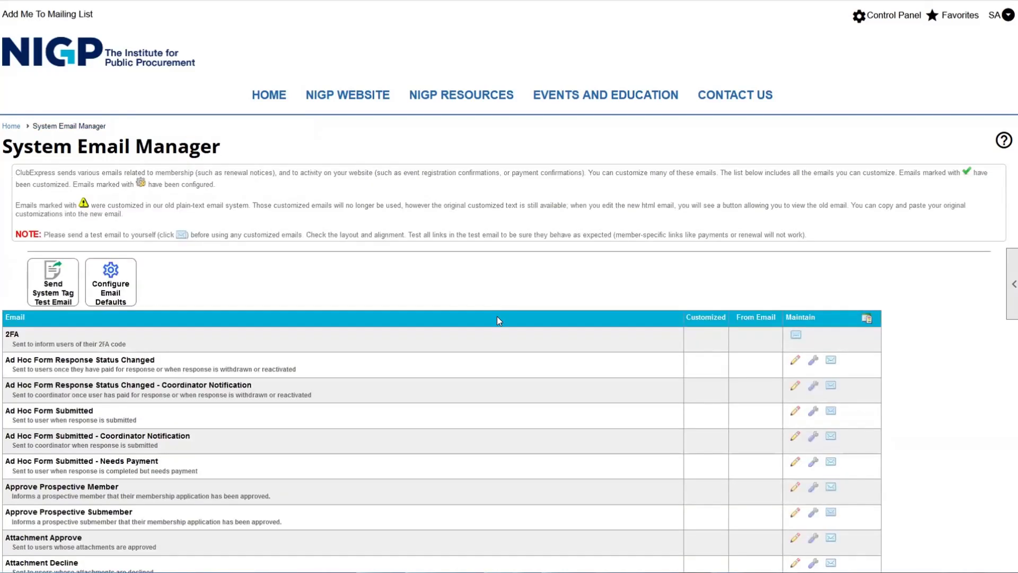
{"action": "scroll", "coordinate": [500, 321], "scroll_direction": "down", "scroll_amount": 20}
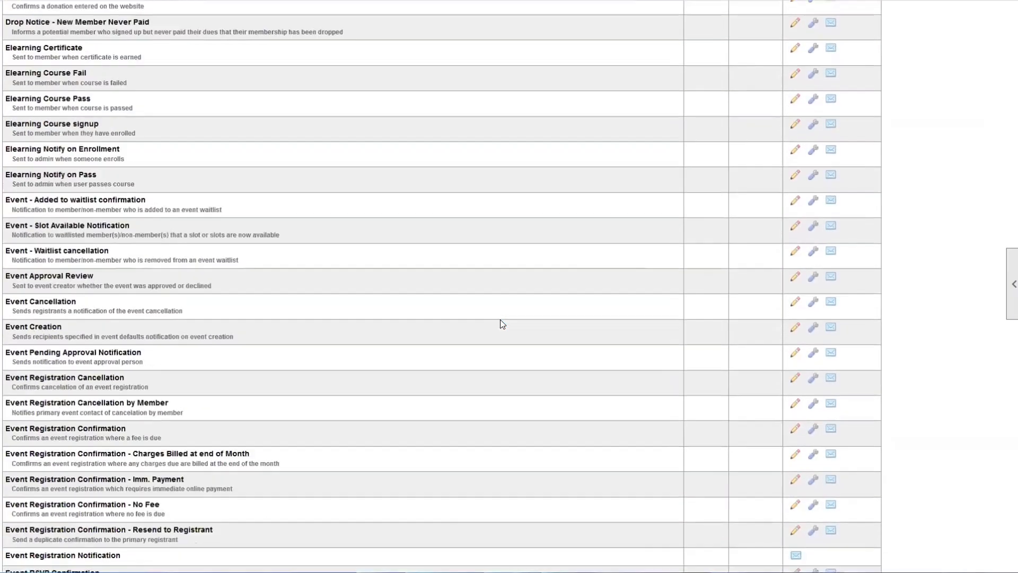
{"action": "scroll", "coordinate": [502, 324], "scroll_direction": "down", "scroll_amount": 20}
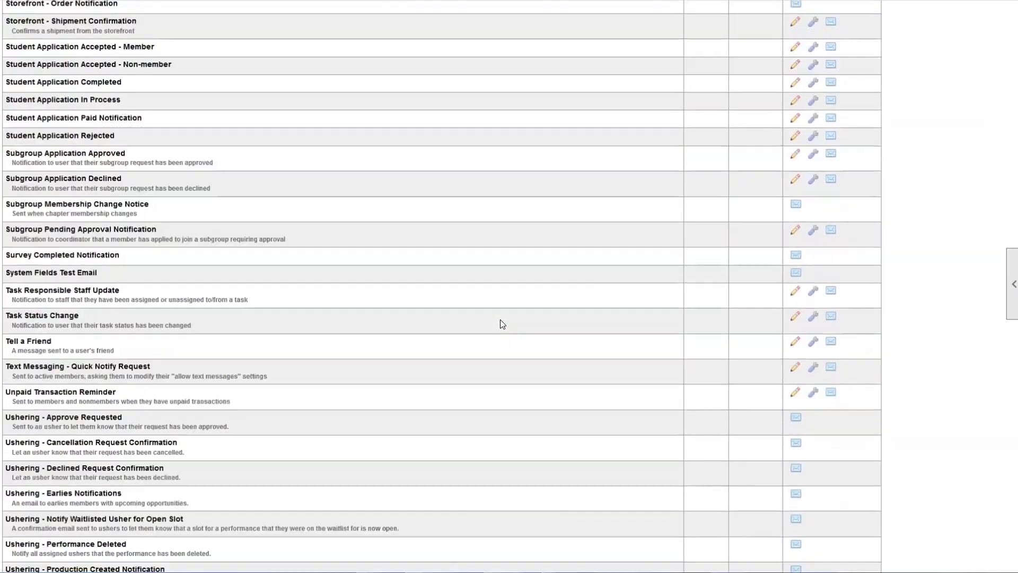
{"action": "scroll", "coordinate": [501, 318], "scroll_direction": "up", "scroll_amount": 18}
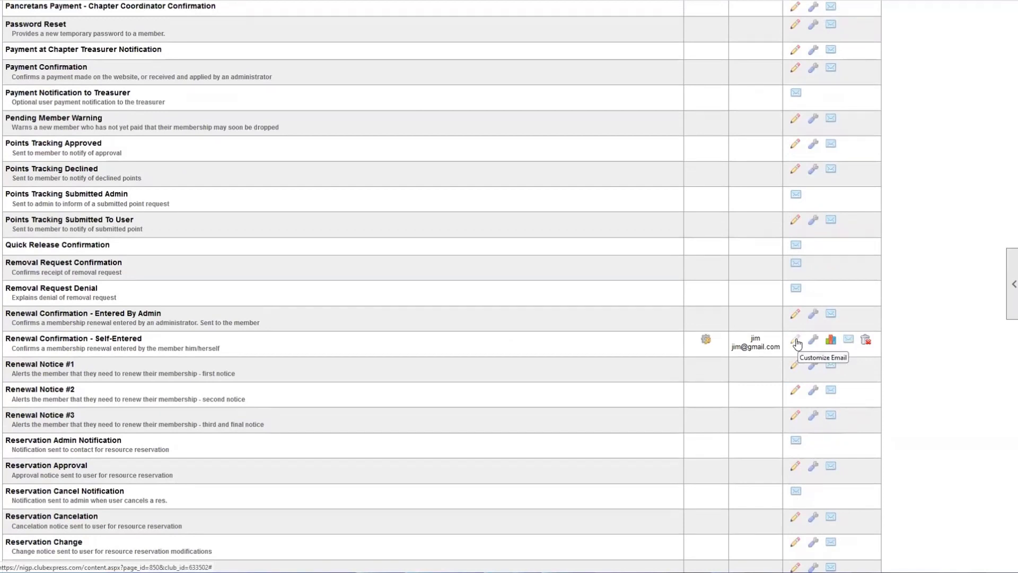
{"action": "left_click", "coordinate": [849, 341]}
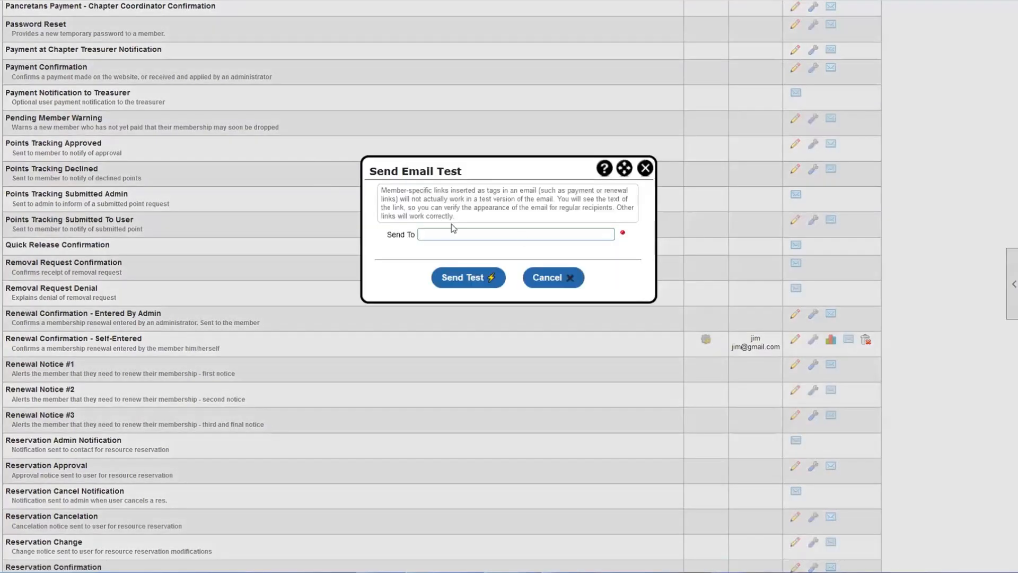
{"action": "left_click", "coordinate": [458, 234]}
{"action": "left_click", "coordinate": [466, 277]}
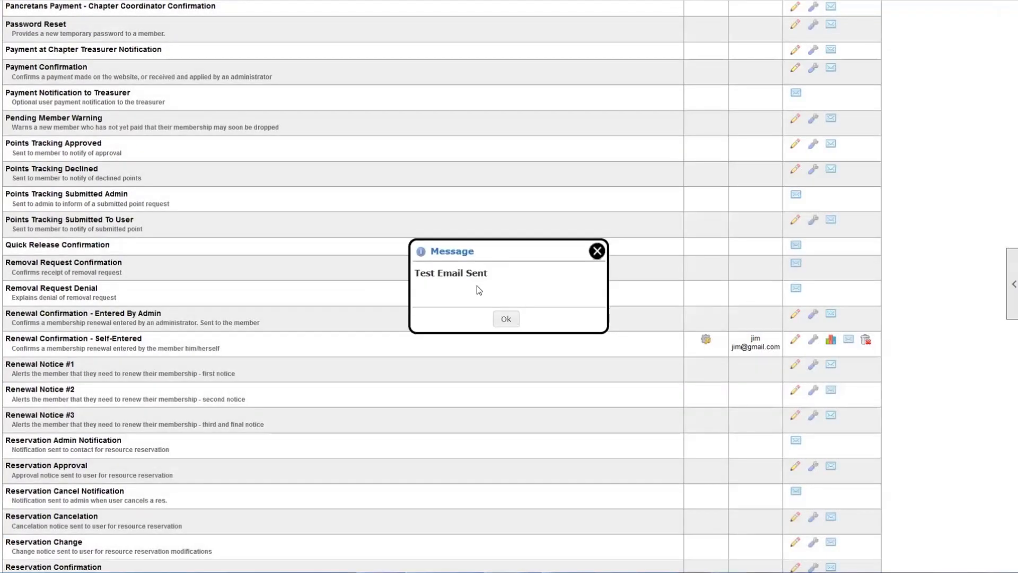
{"action": "left_click", "coordinate": [505, 321]}
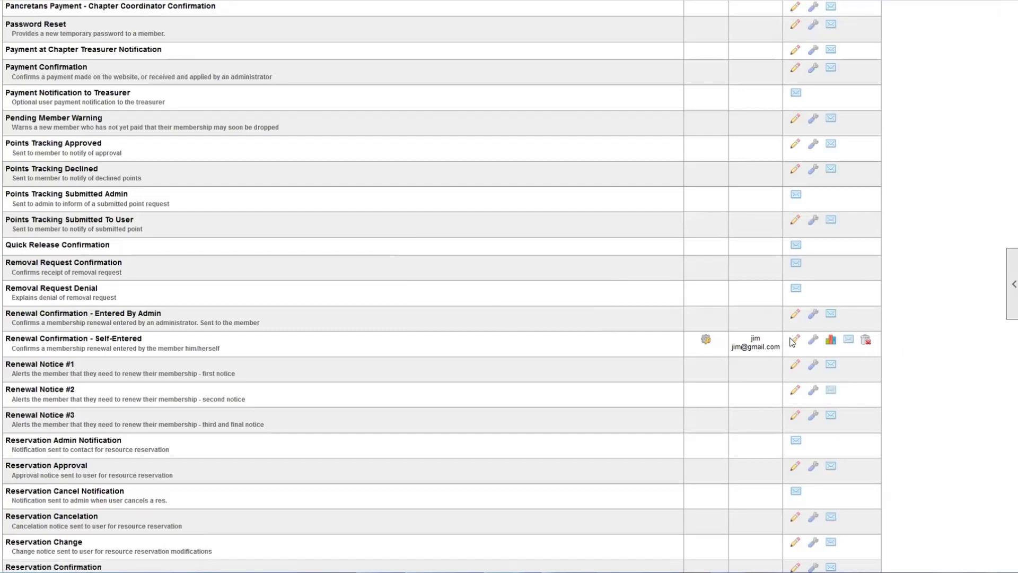
- Delete the customized Renewal Confirmation - Self-Entered email and review the three Renewal Notice rows
{"action": "left_click_drag", "start_coordinate": [766, 348], "coordinate": [749, 339]}
{"action": "left_click", "coordinate": [866, 340]}
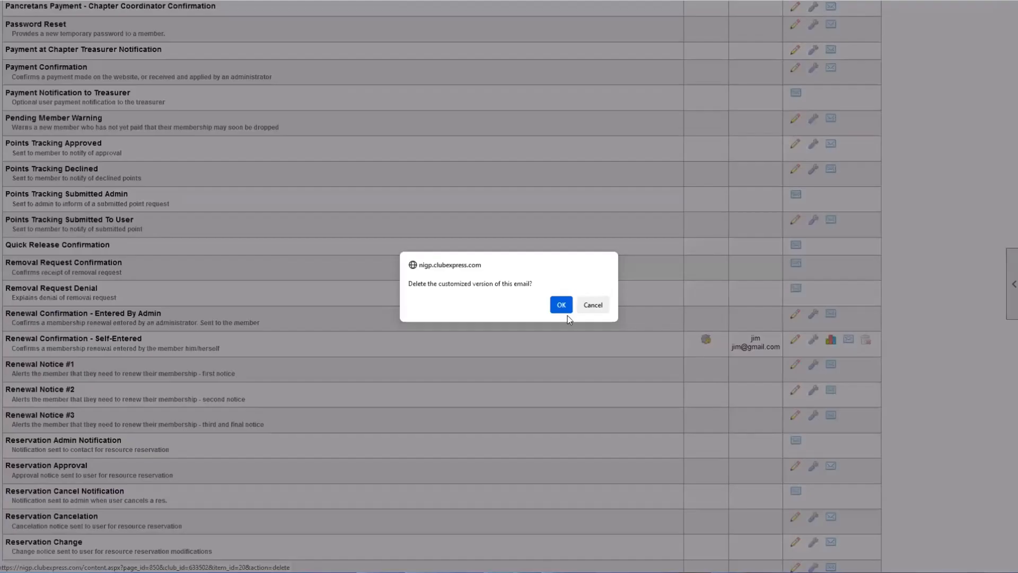
{"action": "left_click", "coordinate": [558, 305]}
{"action": "scroll", "coordinate": [485, 357], "scroll_direction": "down", "scroll_amount": 20}
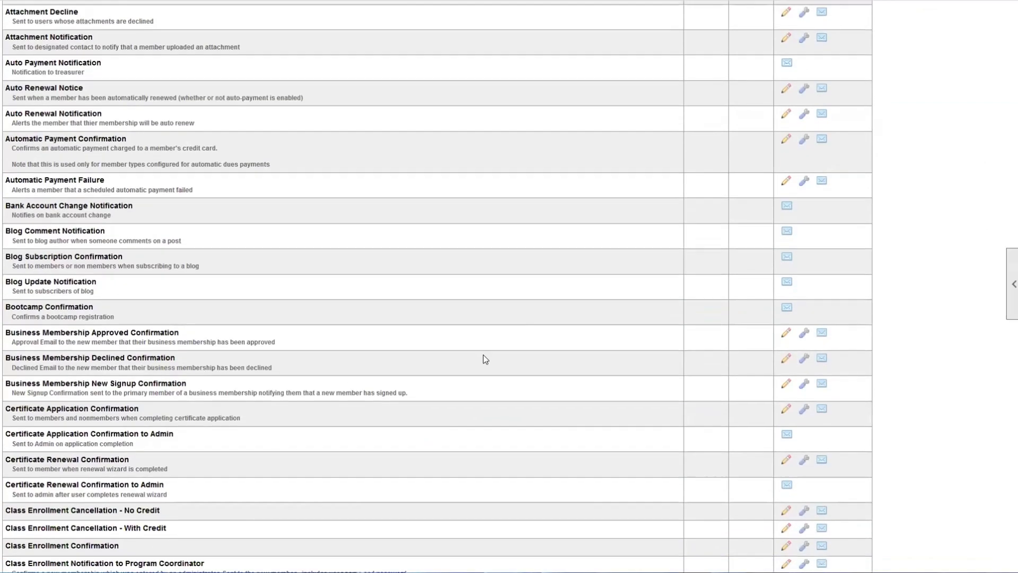
{"action": "scroll", "coordinate": [483, 357], "scroll_direction": "down", "scroll_amount": 20}
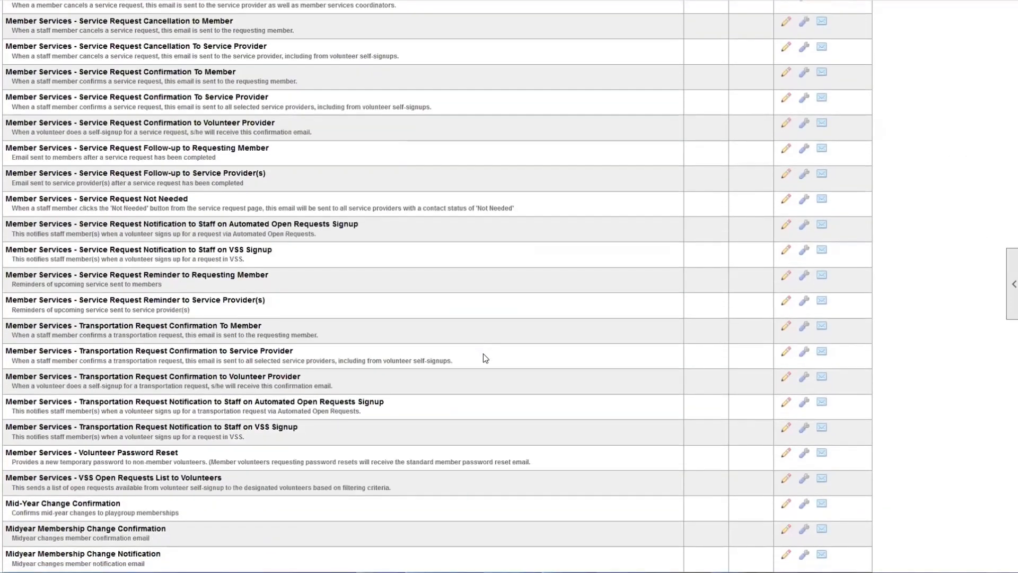
{"action": "scroll", "coordinate": [483, 357], "scroll_direction": "down", "scroll_amount": 20}
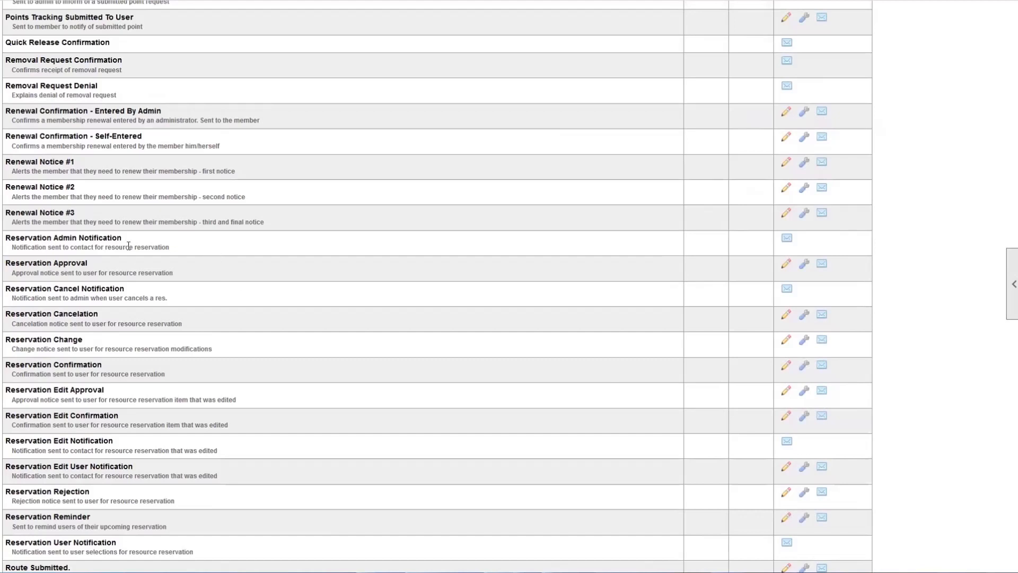
{"action": "left_click_drag", "start_coordinate": [4, 160], "coordinate": [276, 228]}
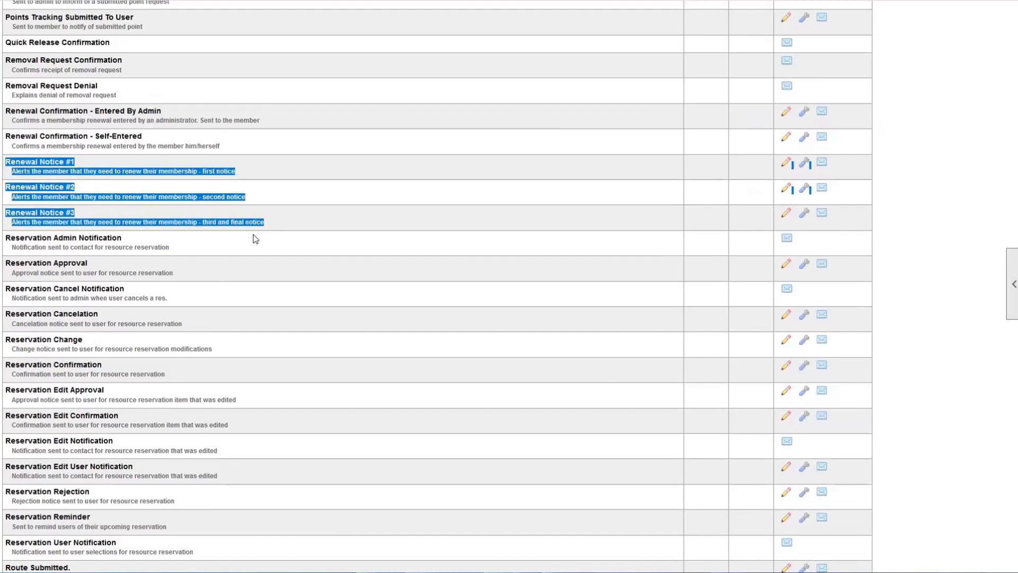
{"action": "left_click", "coordinate": [291, 241]}
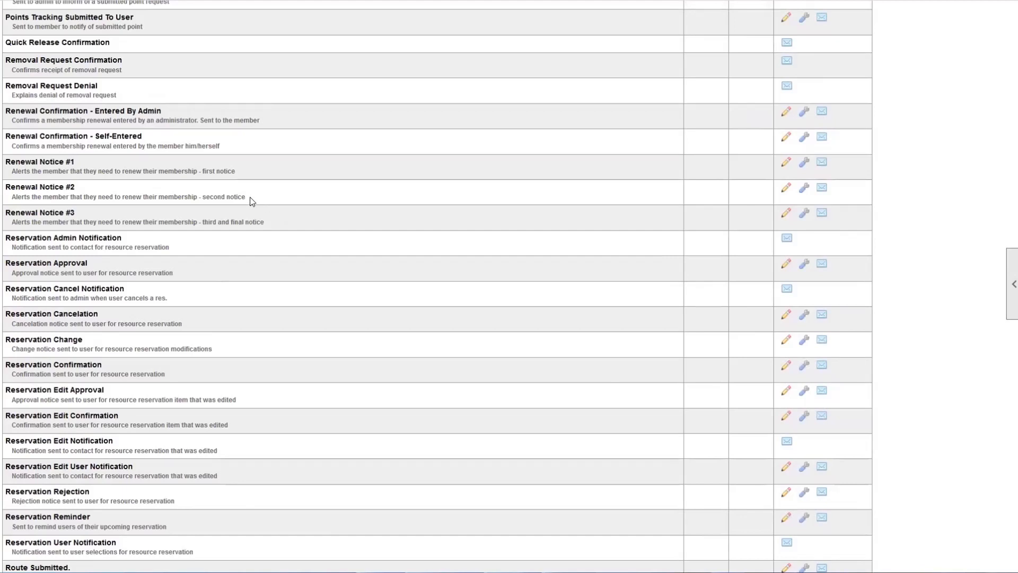
{"action": "key", "text": "ctrl+f"}
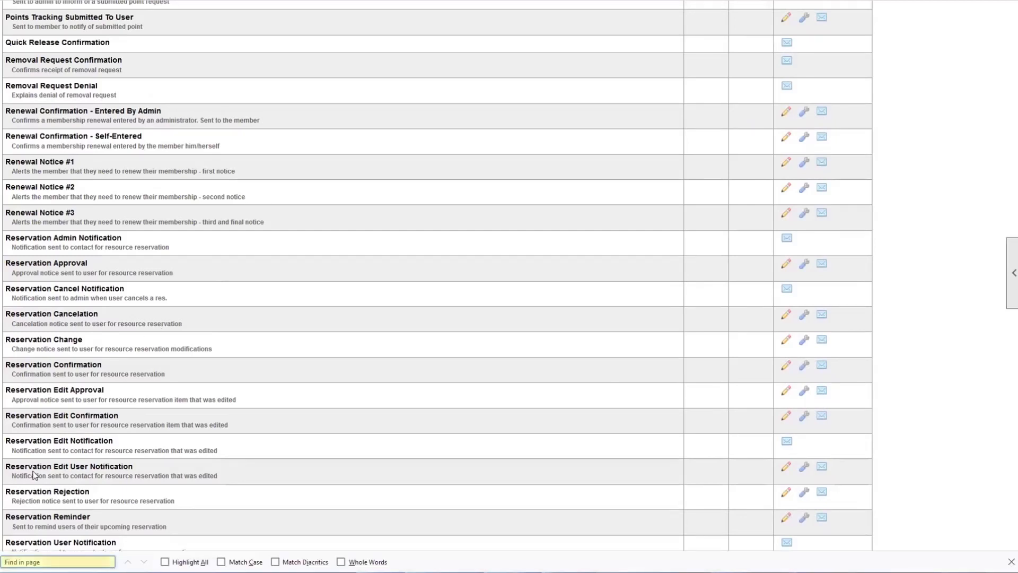
{"action": "type", "text": "event"}
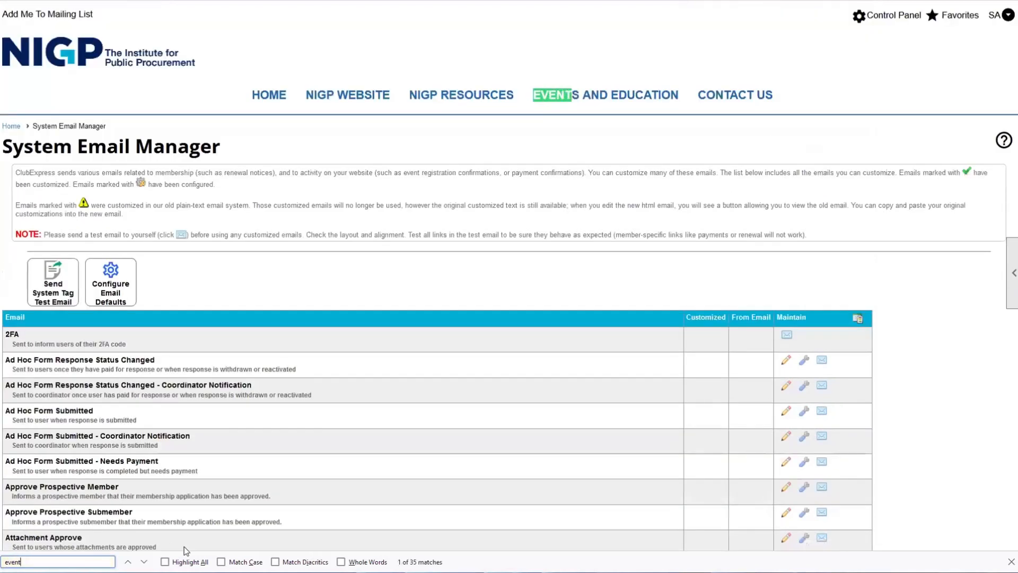
{"action": "left_click", "coordinate": [144, 561]}
{"action": "left_click", "coordinate": [144, 561]}
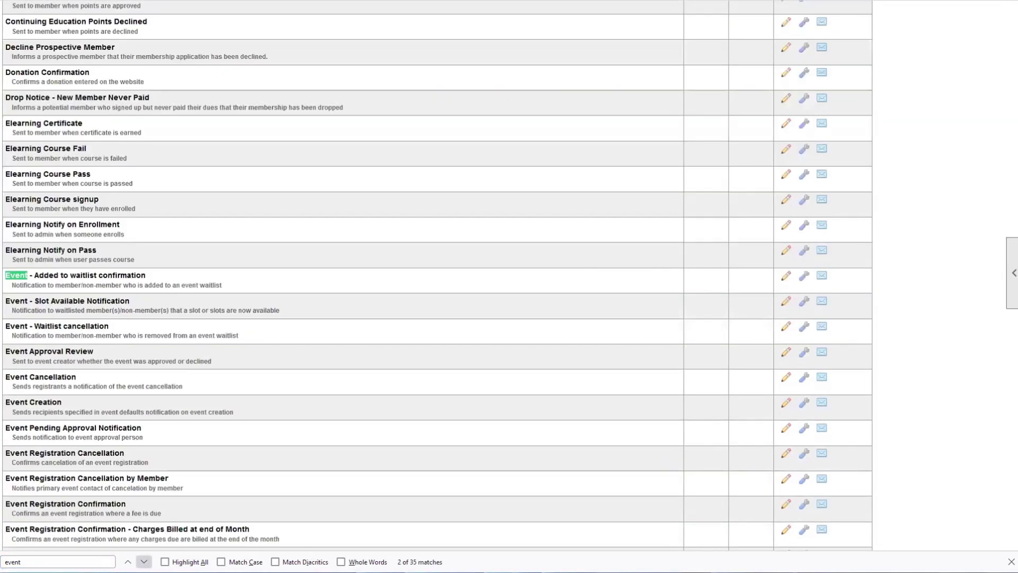
{"action": "left_click", "coordinate": [144, 561]}
{"action": "left_click", "coordinate": [144, 561]}
{"action": "left_click", "coordinate": [143, 562]}
{"action": "left_click", "coordinate": [144, 561]}
{"action": "left_click", "coordinate": [143, 562]}
{"action": "left_click", "coordinate": [143, 562]}
{"action": "left_click", "coordinate": [164, 562]}
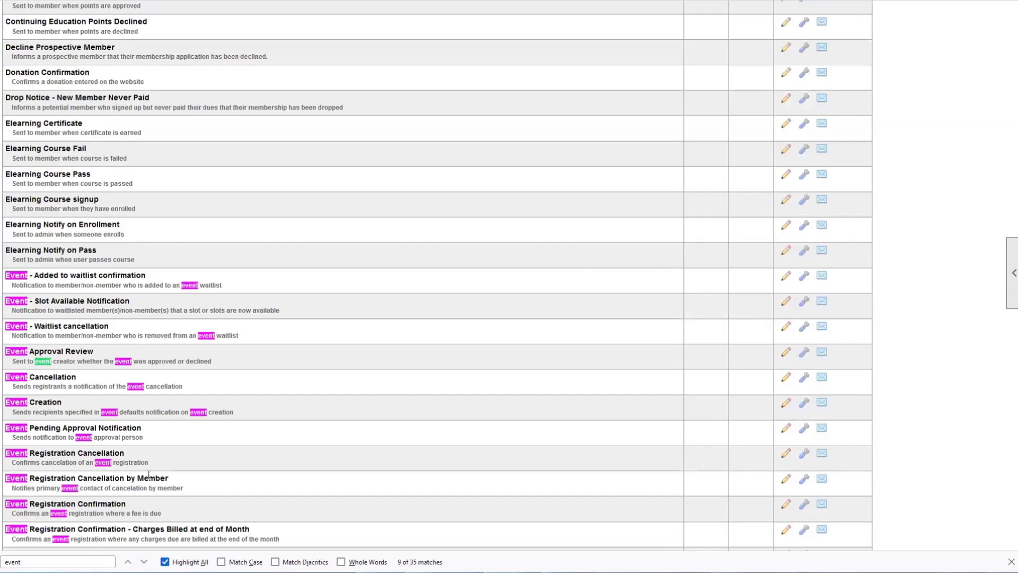
{"action": "scroll", "coordinate": [120, 432], "scroll_direction": "down", "scroll_amount": 3}
{"action": "scroll", "coordinate": [118, 431], "scroll_direction": "down", "scroll_amount": 2}
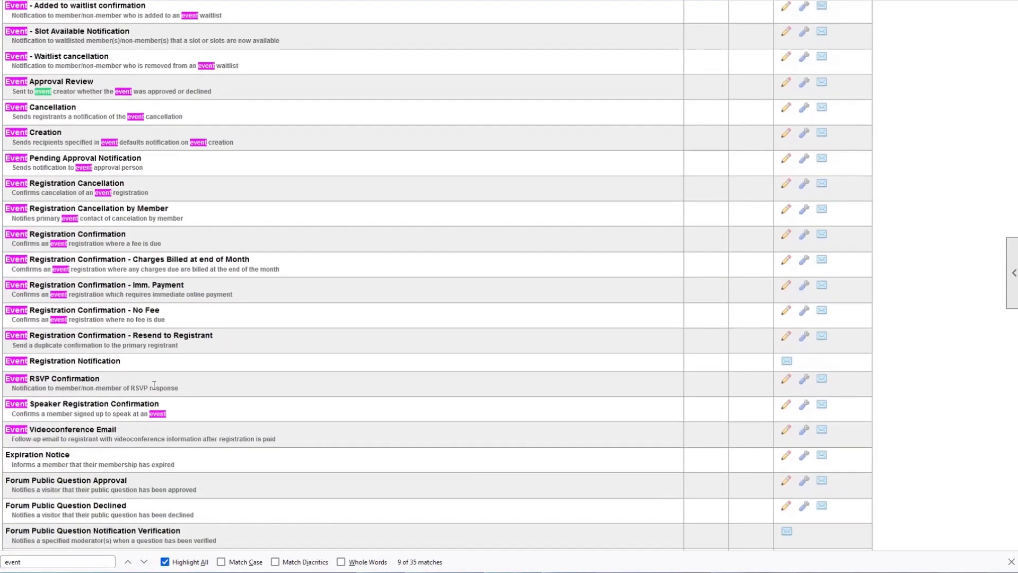
{"action": "scroll", "coordinate": [22, 83], "scroll_direction": "up", "scroll_amount": 1}
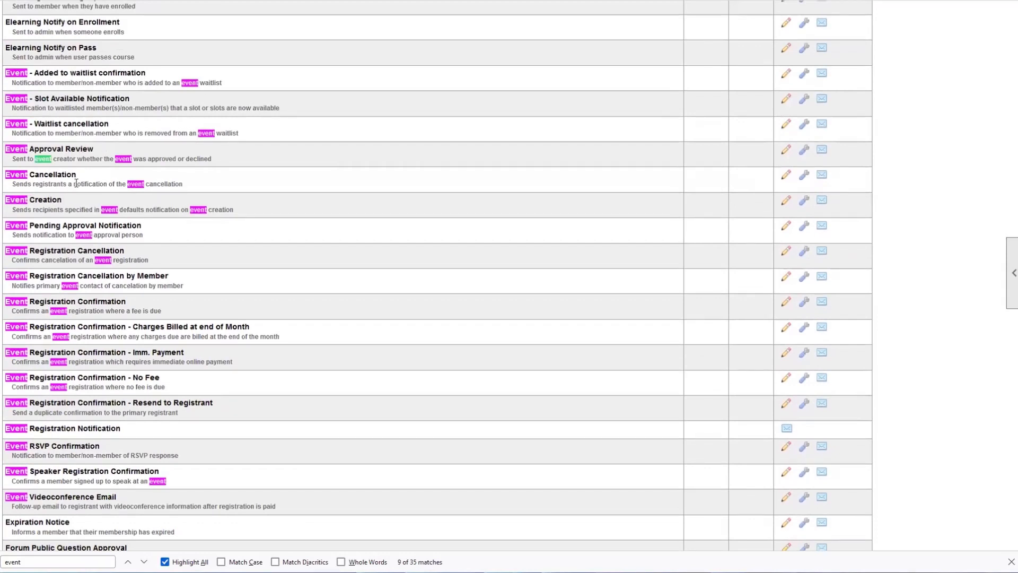
{"action": "left_click_drag", "start_coordinate": [77, 183], "coordinate": [23, 184]}
{"action": "scroll", "coordinate": [349, 175], "scroll_direction": "down", "scroll_amount": 2}
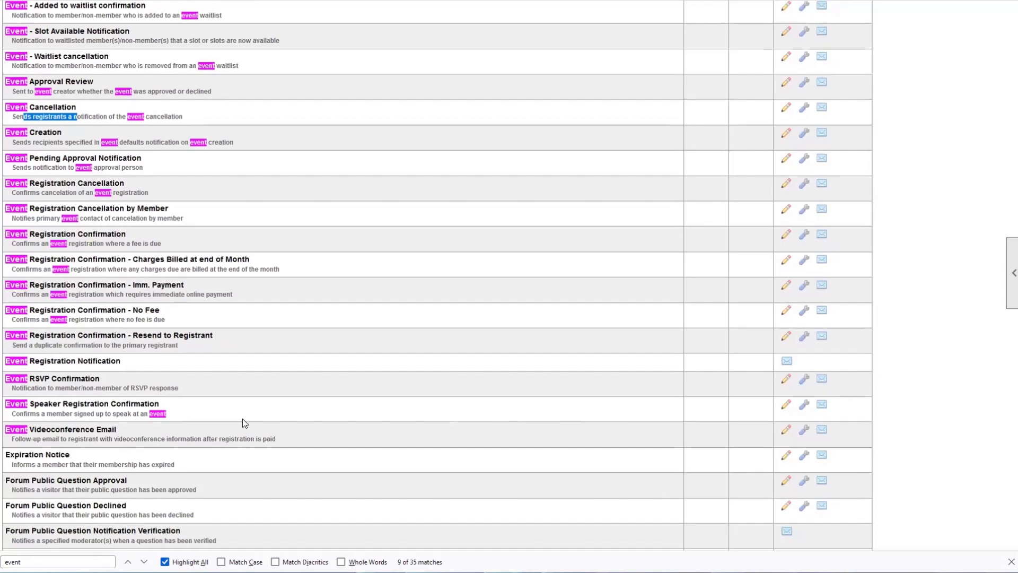
{"action": "scroll", "coordinate": [386, 437], "scroll_direction": "up", "scroll_amount": 5}
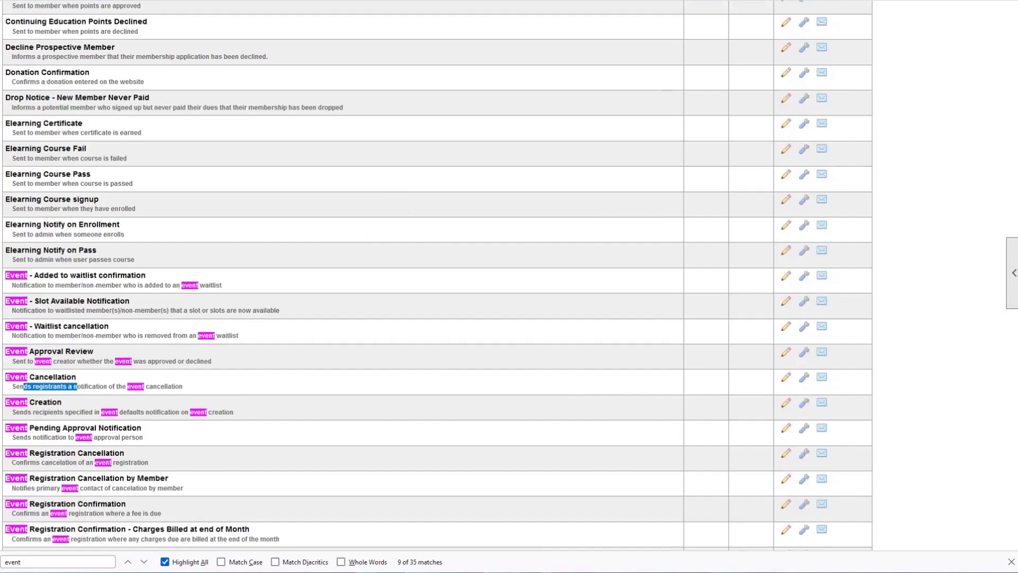
{"action": "key", "text": "Escape"}
{"action": "scroll", "coordinate": [218, 262], "scroll_direction": "up", "scroll_amount": 10}
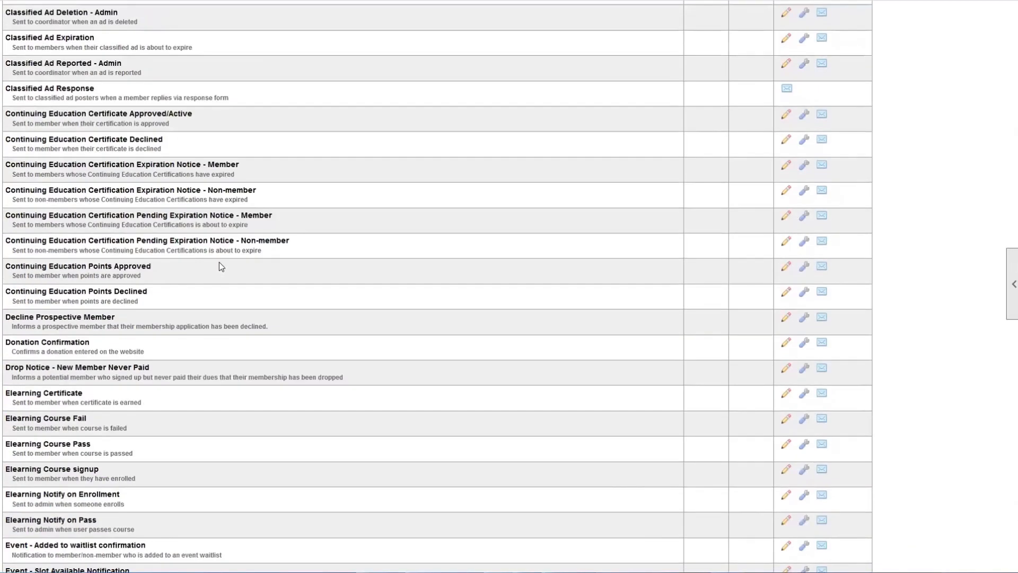
{"action": "scroll", "coordinate": [218, 261], "scroll_direction": "up", "scroll_amount": 15}
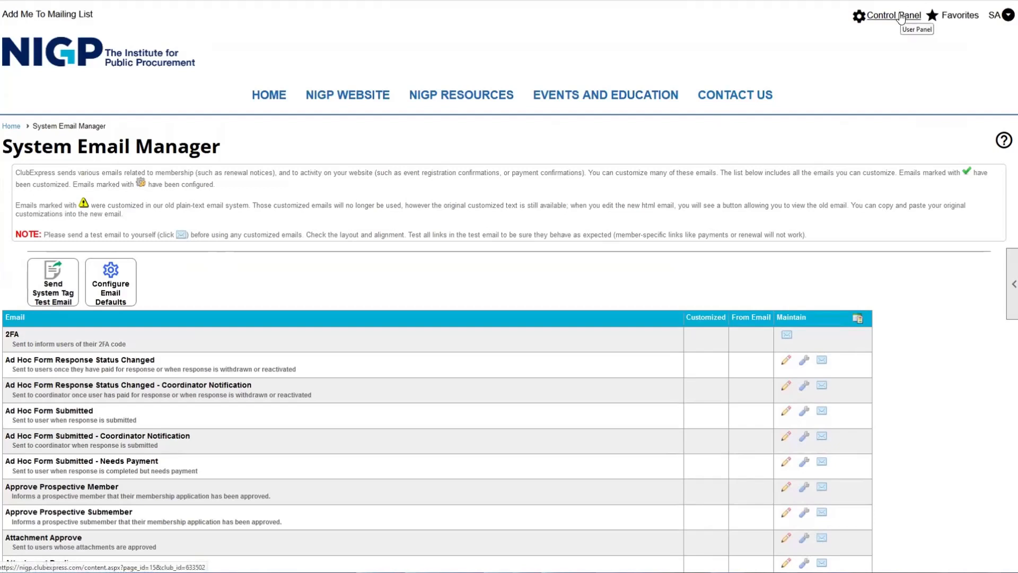
- From the Control Panel, open News / Articles under Communications > Website Modules
{"action": "left_click", "coordinate": [868, 22]}
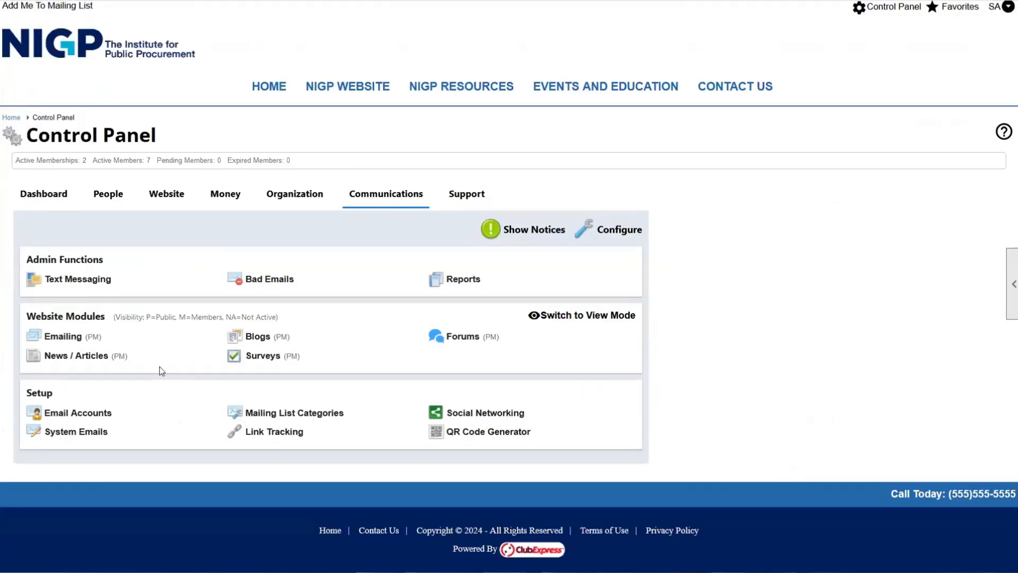
{"action": "left_click", "coordinate": [66, 361]}
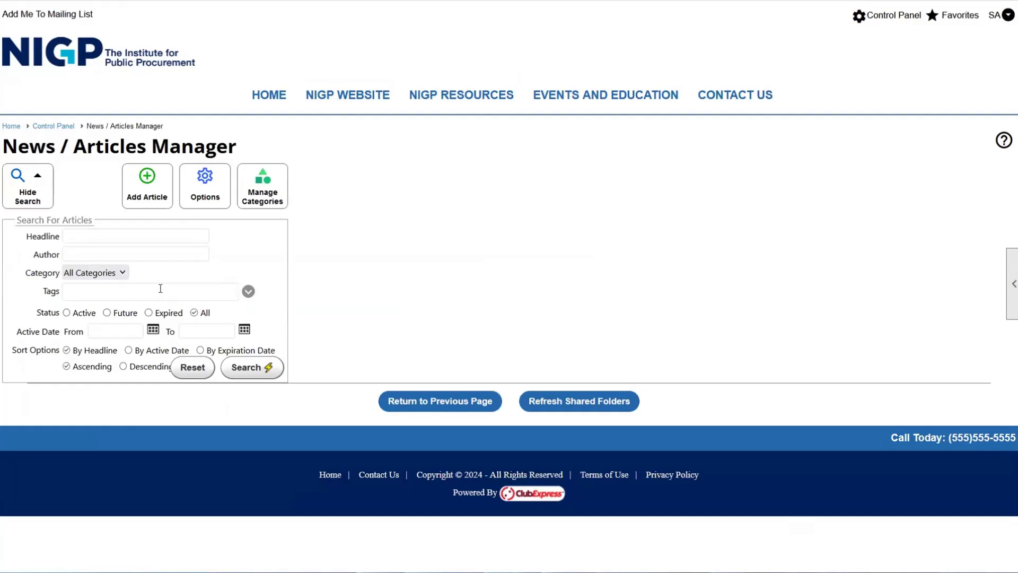
{"action": "left_click", "coordinate": [286, 192]}
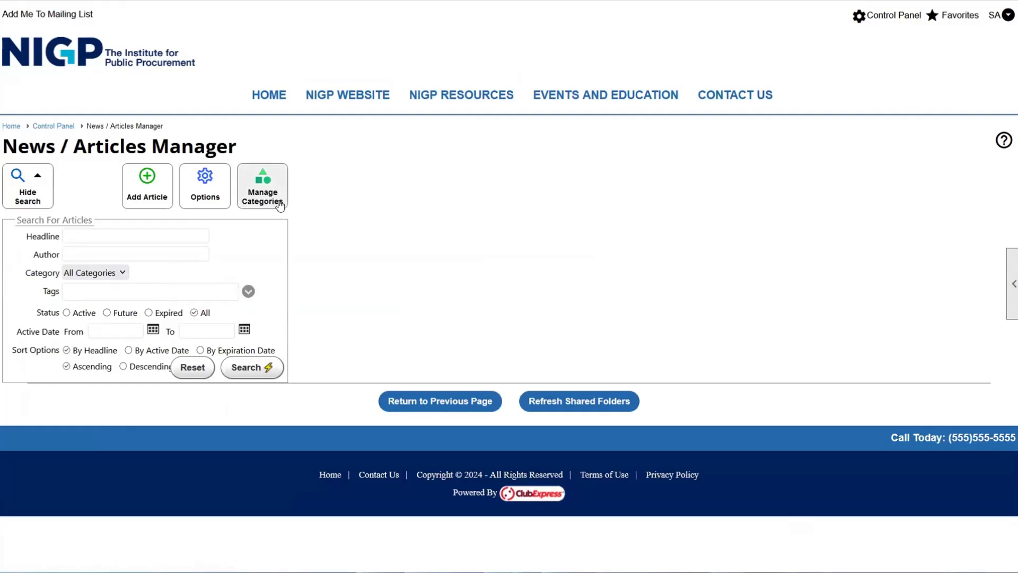
- Add a new article in the News category with the headline 'Newsletter!'
{"action": "left_click", "coordinate": [147, 197]}
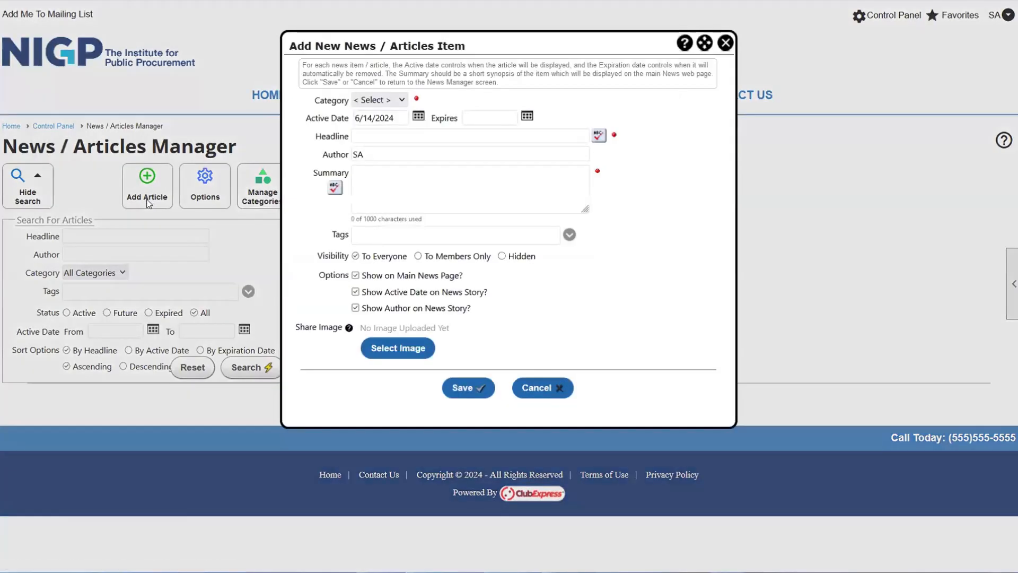
{"action": "left_click", "coordinate": [379, 101]}
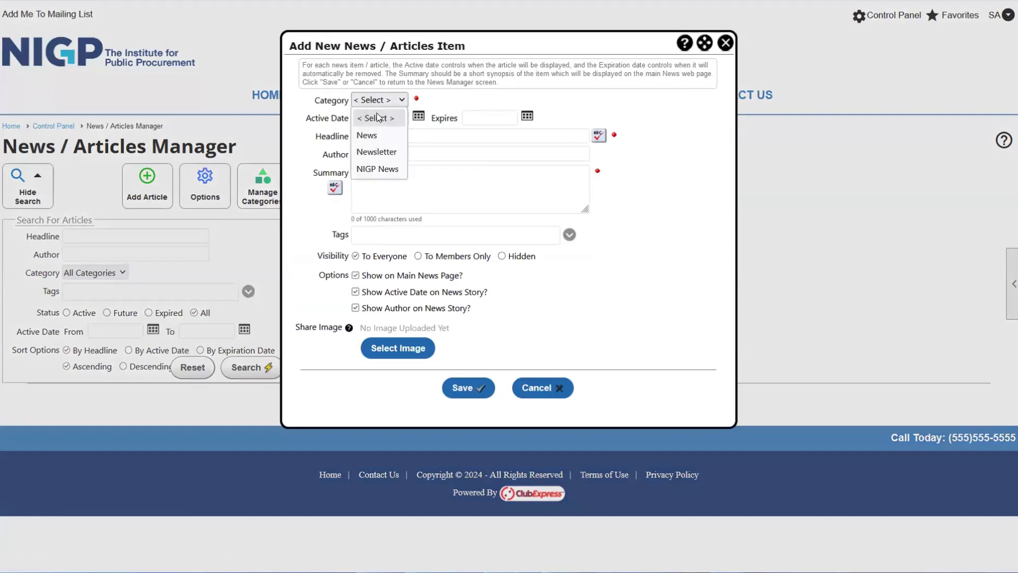
{"action": "left_click", "coordinate": [377, 130]}
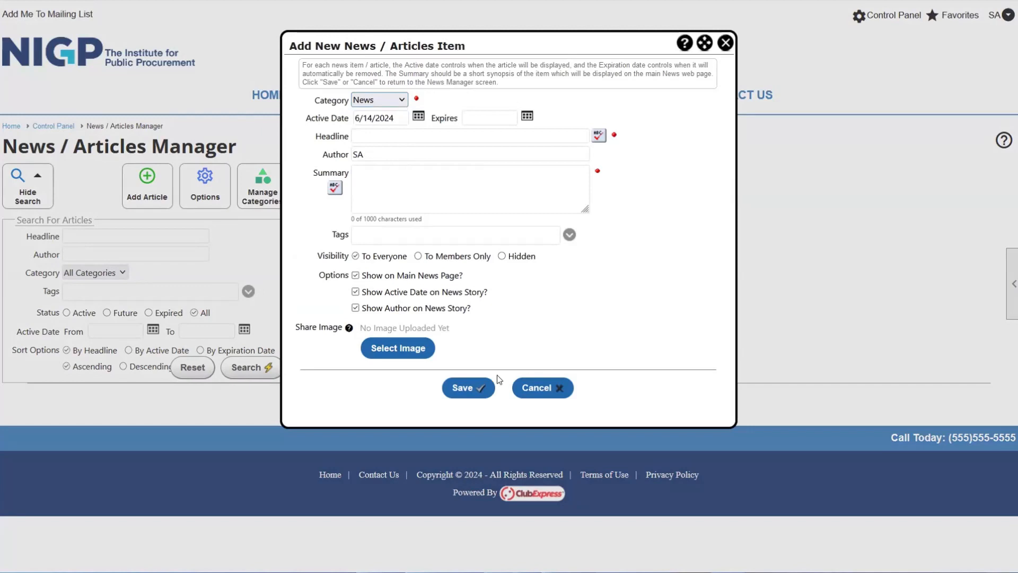
{"action": "left_click", "coordinate": [374, 136]}
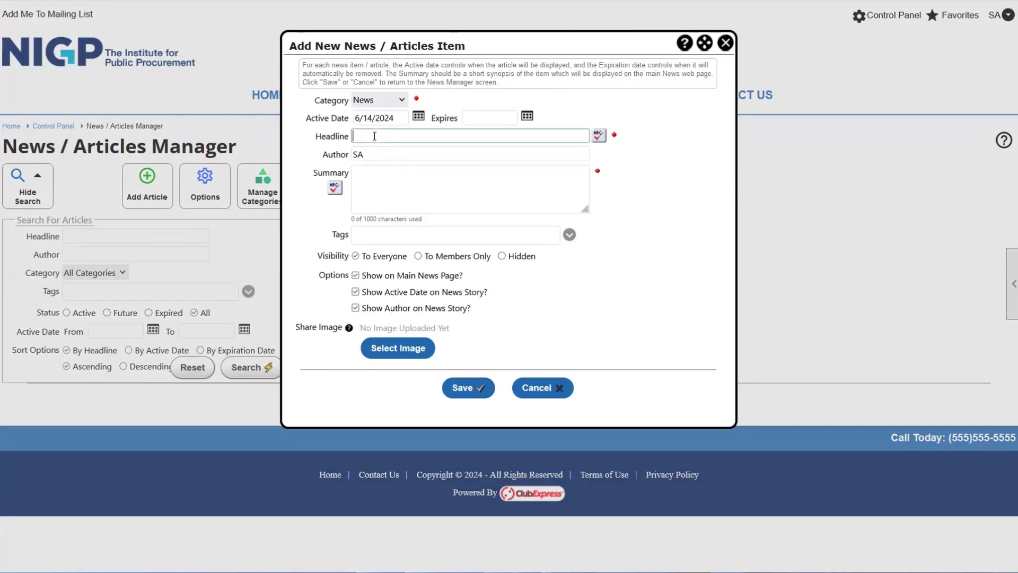
{"action": "type", "text": "Newsletter!"}
{"action": "left_click", "coordinate": [580, 106]}
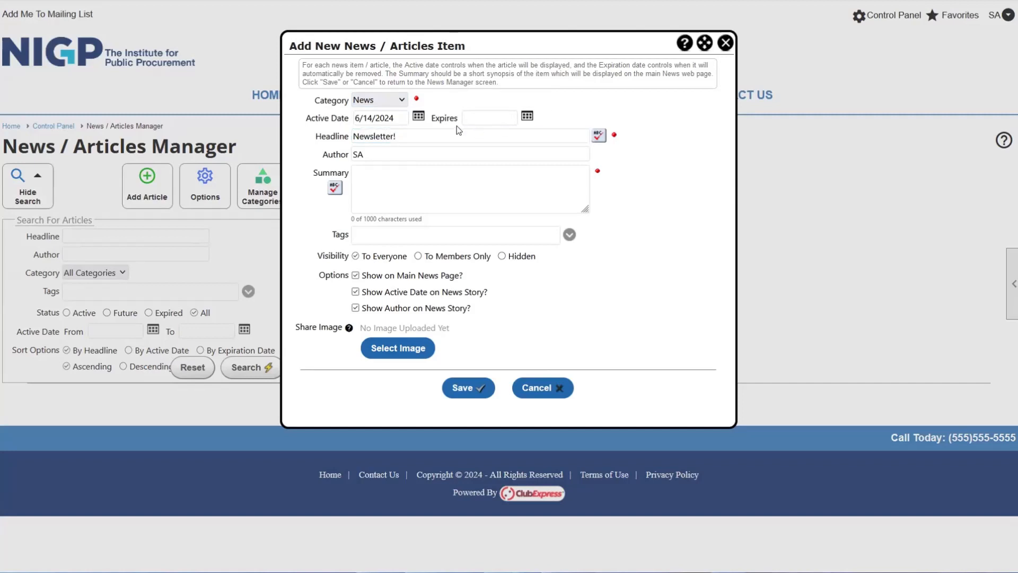
- Keep the active date 6/14/2024 and set the article to expire 06/30/2024
{"action": "left_click_drag", "start_coordinate": [391, 118], "coordinate": [349, 124]}
{"action": "left_click", "coordinate": [381, 117]}
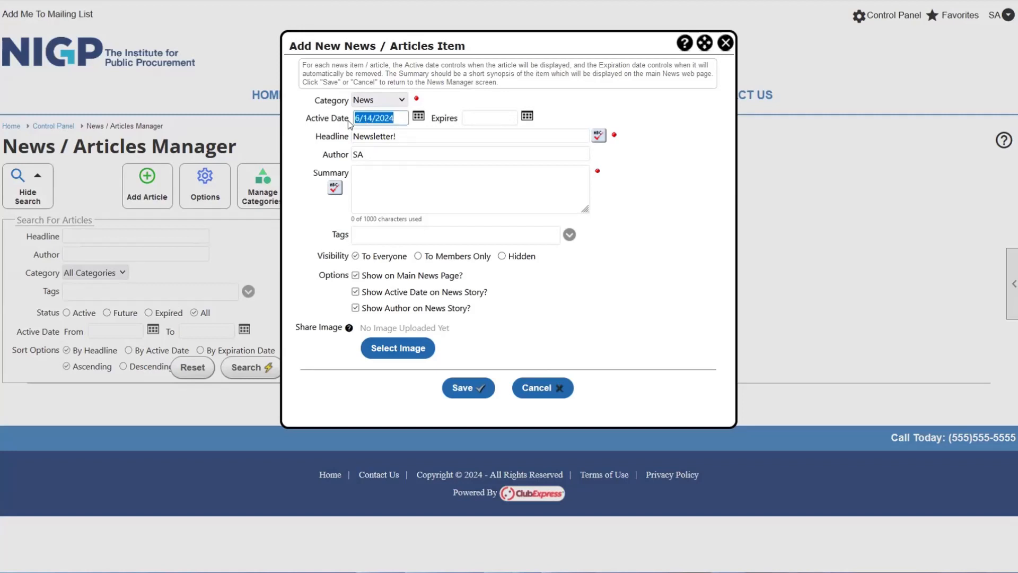
{"action": "left_click", "coordinate": [485, 106]}
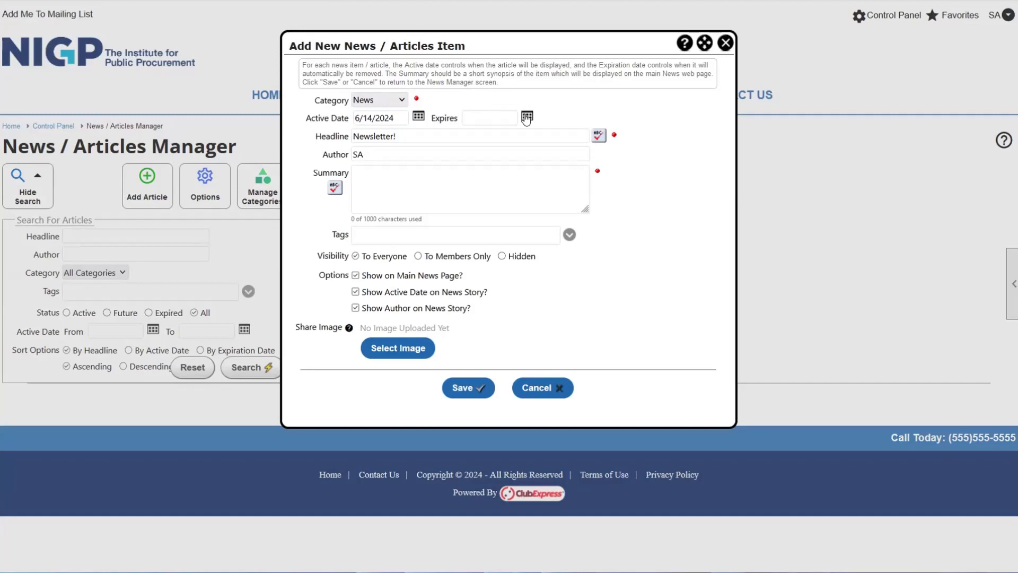
{"action": "double_click", "coordinate": [439, 119]}
{"action": "left_click", "coordinate": [538, 117]}
{"action": "left_click", "coordinate": [528, 118]}
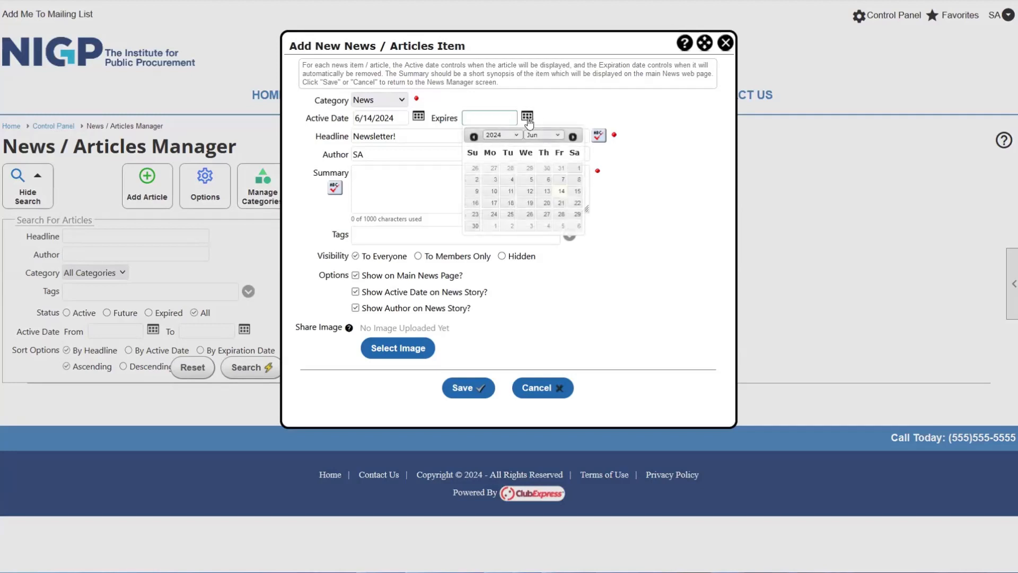
{"action": "left_click", "coordinate": [475, 226]}
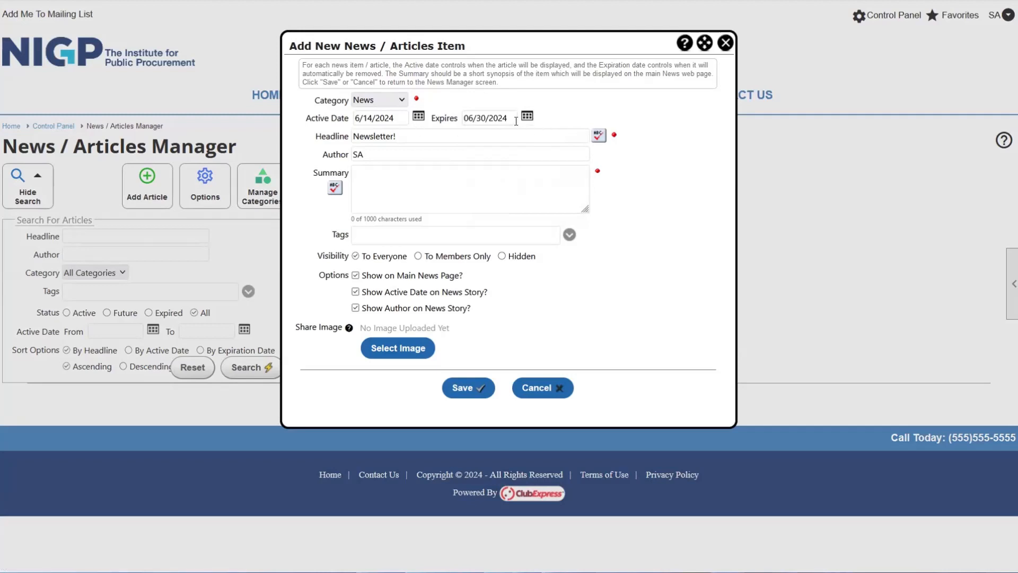
- Replace the author with a new name and enter the summary 'Update about conference'
{"action": "left_click", "coordinate": [388, 154]}
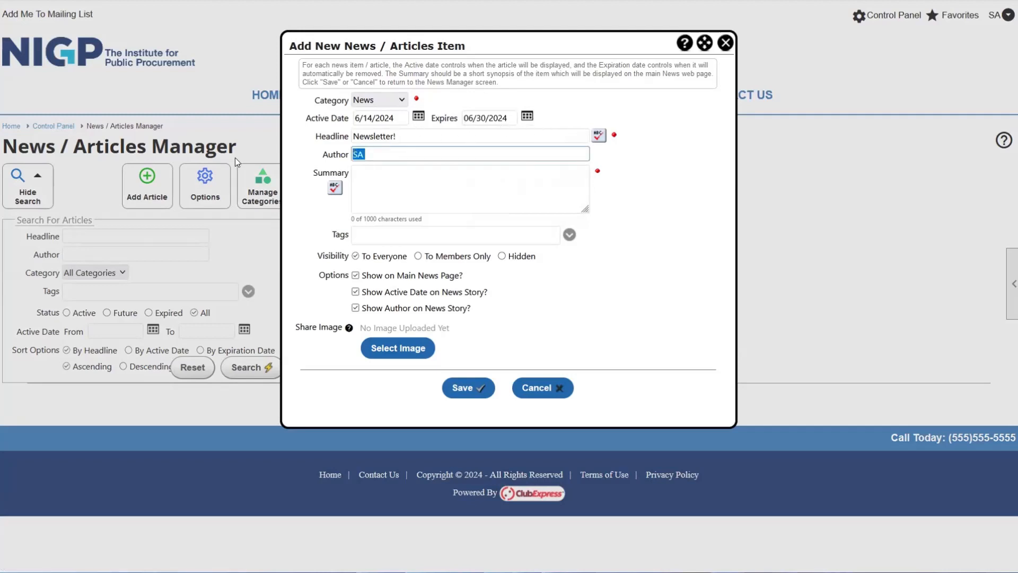
{"action": "type", "text": "DEVIN"}
{"action": "left_click", "coordinate": [351, 175]}
{"action": "left_click_drag", "start_coordinate": [315, 173], "coordinate": [607, 187]}
{"action": "left_click", "coordinate": [454, 193]}
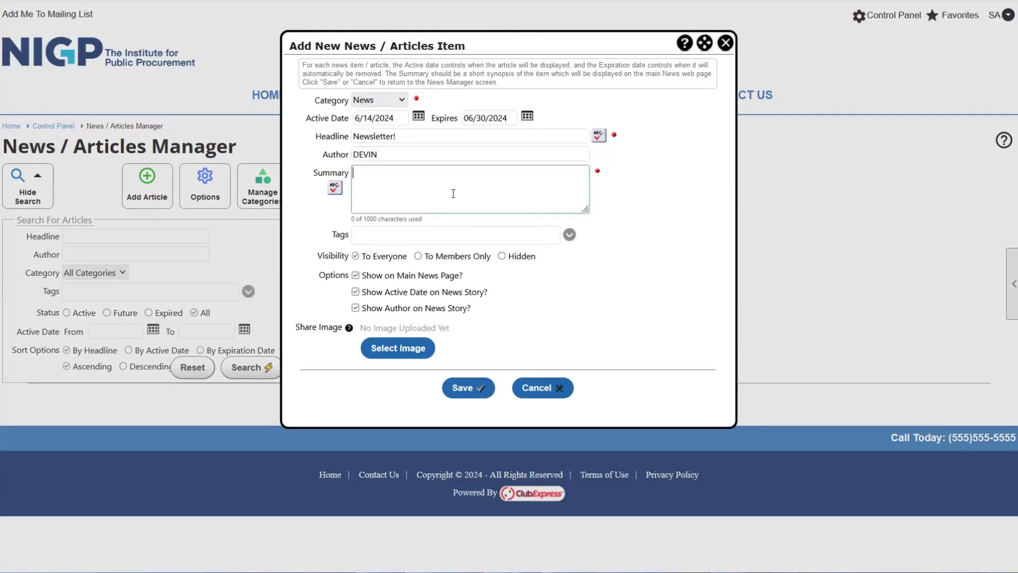
{"action": "type", "text": "Update about c"}
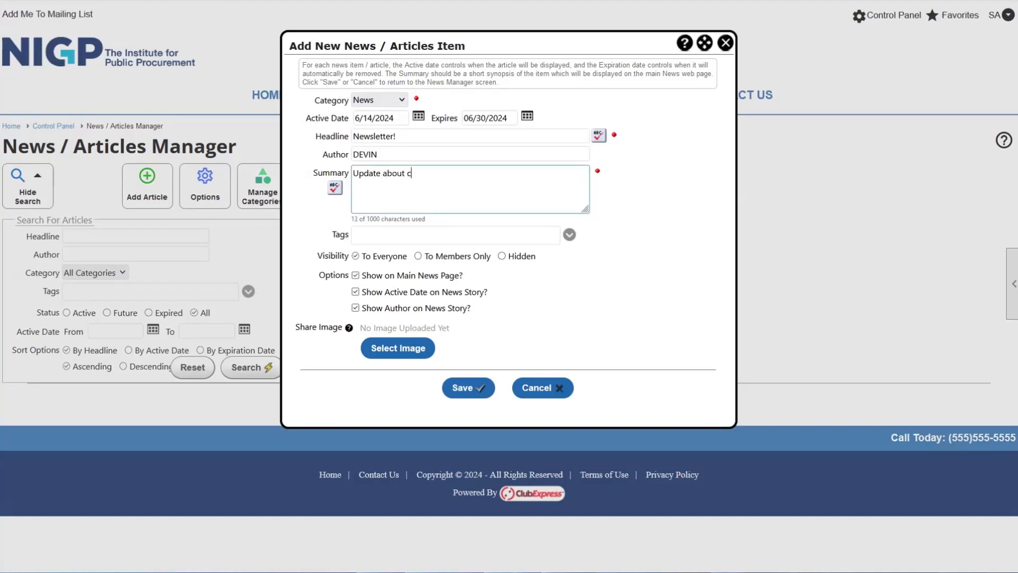
{"action": "type", "text": "onference"}
{"action": "left_click_drag", "start_coordinate": [465, 183], "coordinate": [344, 187]}
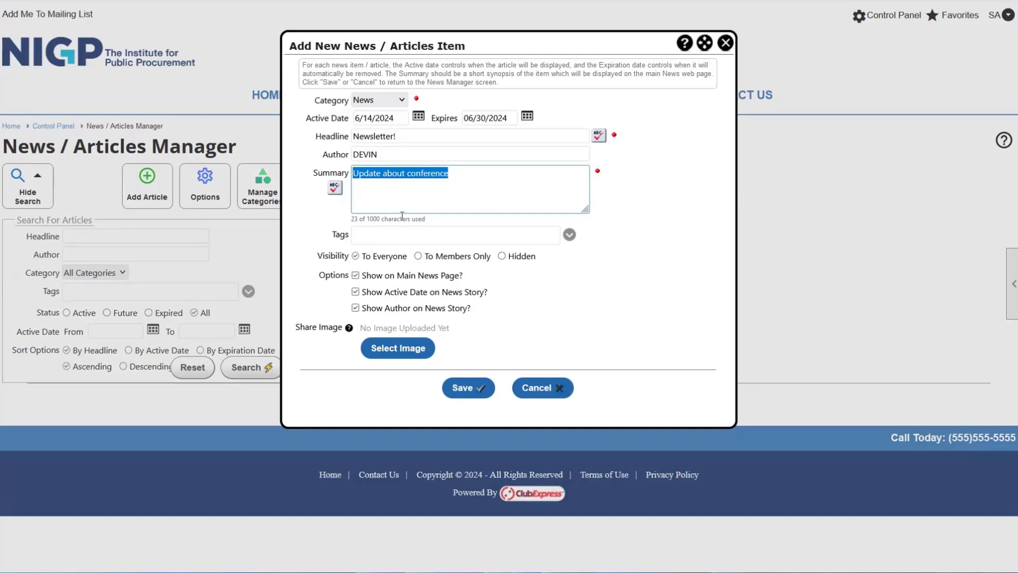
{"action": "left_click_drag", "start_coordinate": [313, 222], "coordinate": [351, 238]}
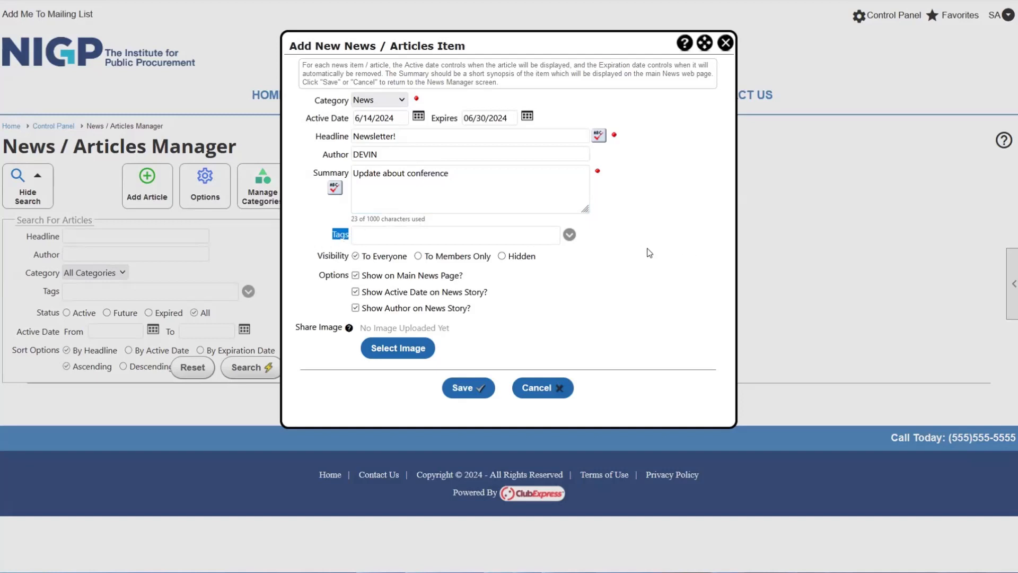
- Try the members-only and hidden visibility options, leaving the article visible to everyone
{"action": "left_click", "coordinate": [311, 256]}
{"action": "left_click_drag", "start_coordinate": [311, 256], "coordinate": [352, 260]}
{"action": "left_click", "coordinate": [418, 257]}
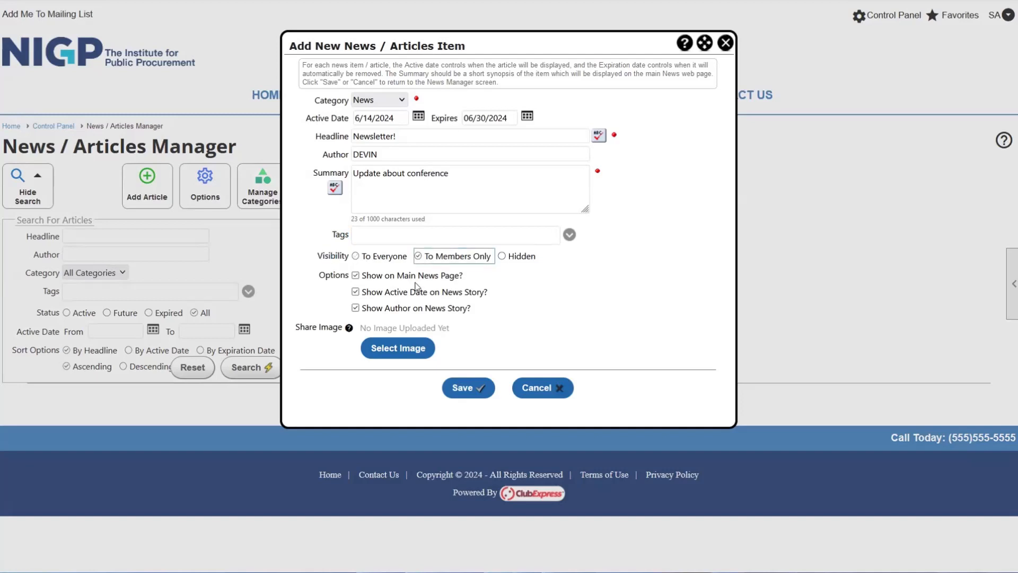
{"action": "left_click", "coordinate": [501, 255]}
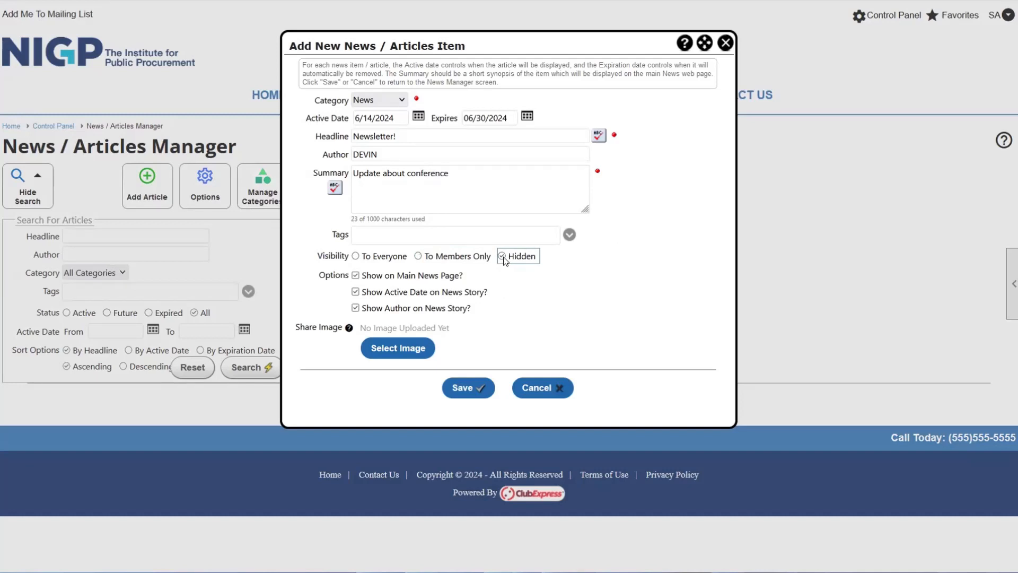
{"action": "left_click", "coordinate": [418, 257]}
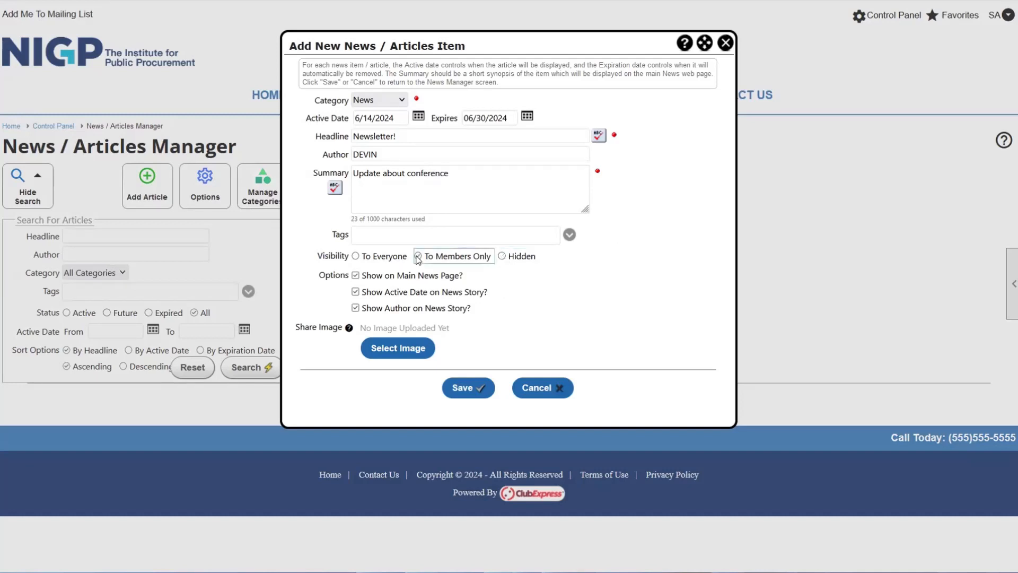
{"action": "left_click", "coordinate": [355, 256]}
{"action": "left_click_drag", "start_coordinate": [311, 280], "coordinate": [465, 277]}
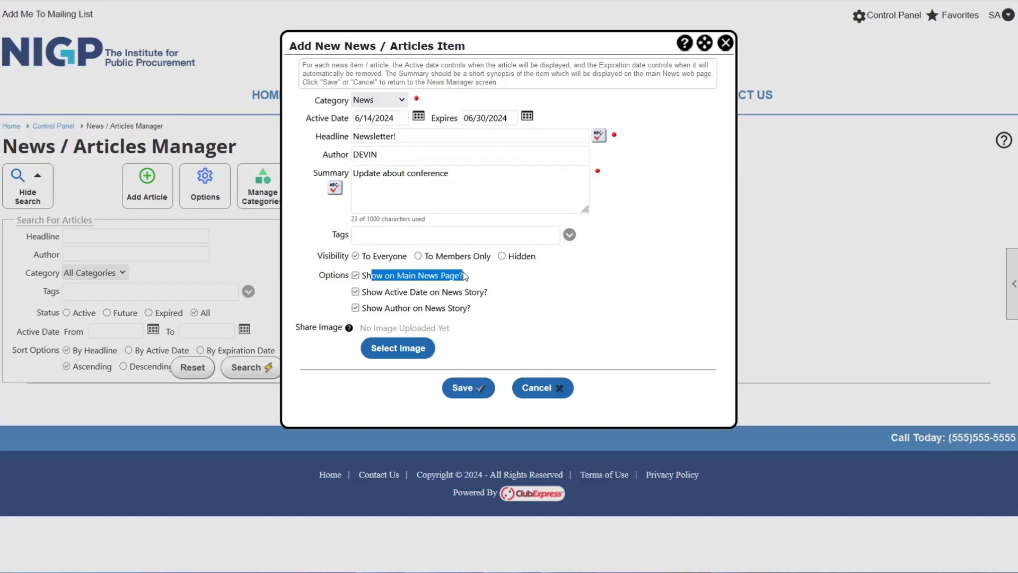
{"action": "left_click", "coordinate": [490, 274]}
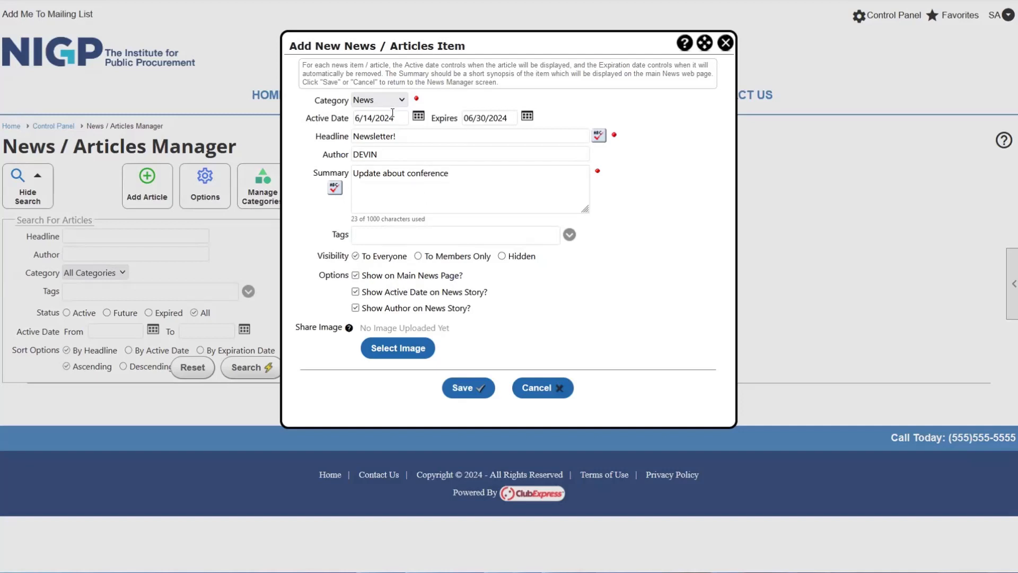
- Uncheck Show Active Date on News Story and Show Author on News Story
{"action": "left_click_drag", "start_coordinate": [397, 117], "coordinate": [354, 117]}
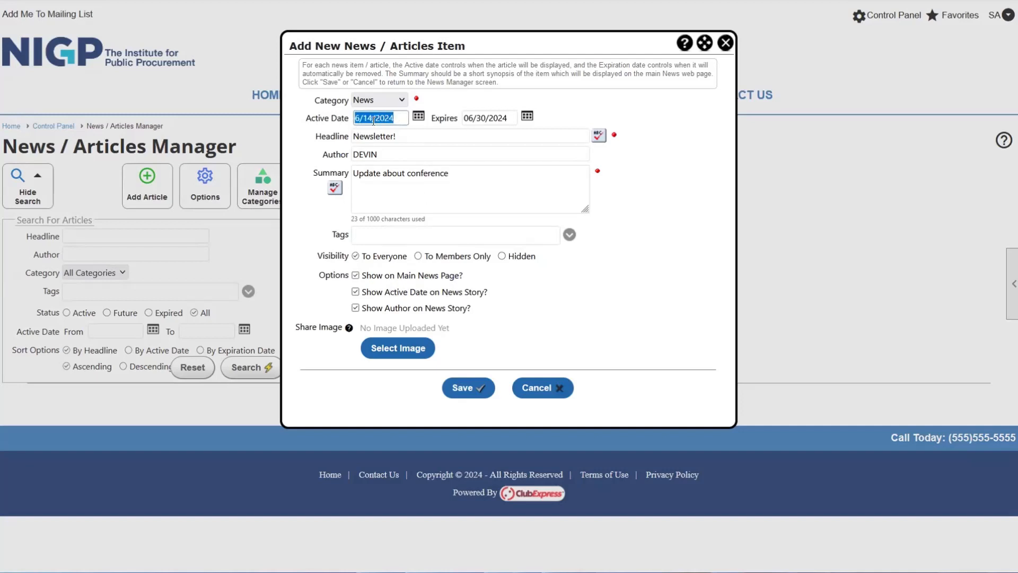
{"action": "left_click", "coordinate": [355, 292]}
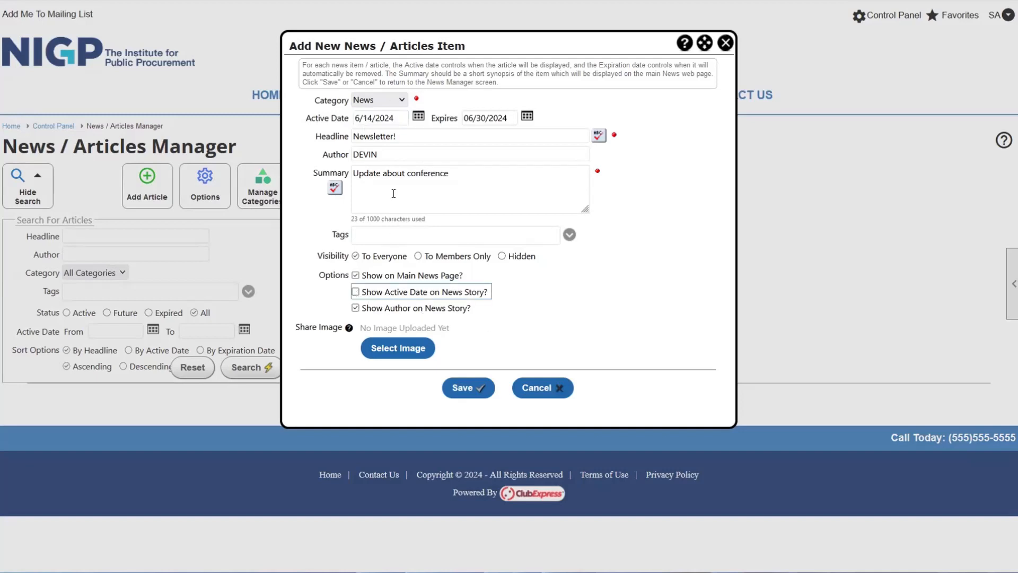
{"action": "left_click_drag", "start_coordinate": [306, 120], "coordinate": [366, 122]}
{"action": "left_click", "coordinate": [323, 287]}
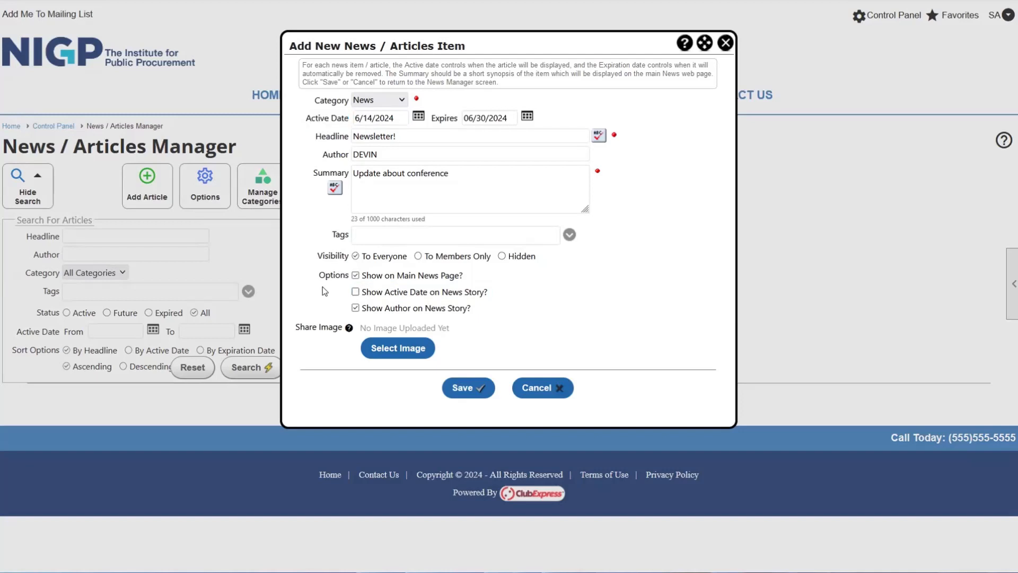
{"action": "left_click_drag", "start_coordinate": [366, 309], "coordinate": [460, 310]}
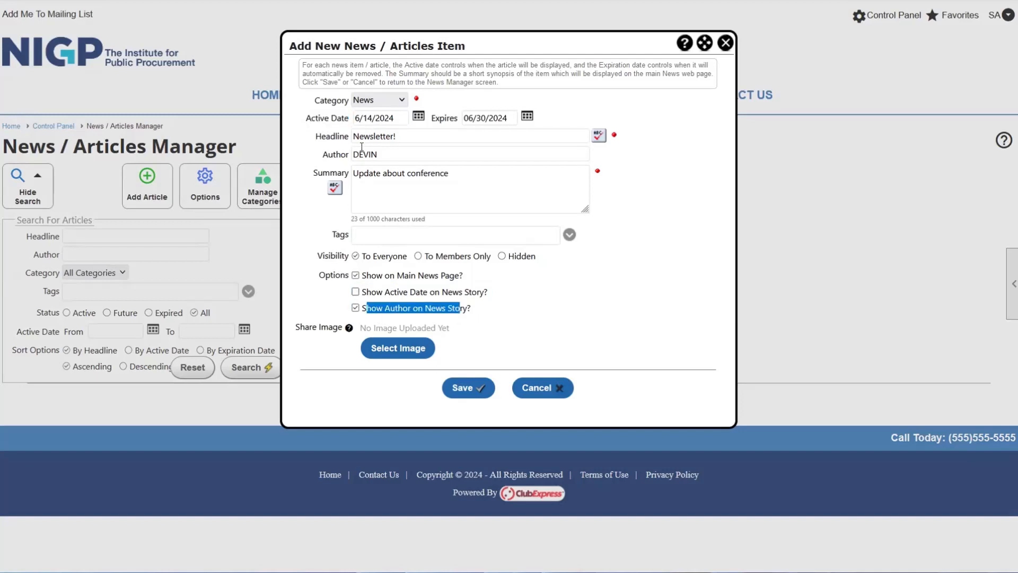
{"action": "left_click_drag", "start_coordinate": [381, 155], "coordinate": [337, 158]}
{"action": "left_click", "coordinate": [508, 337]}
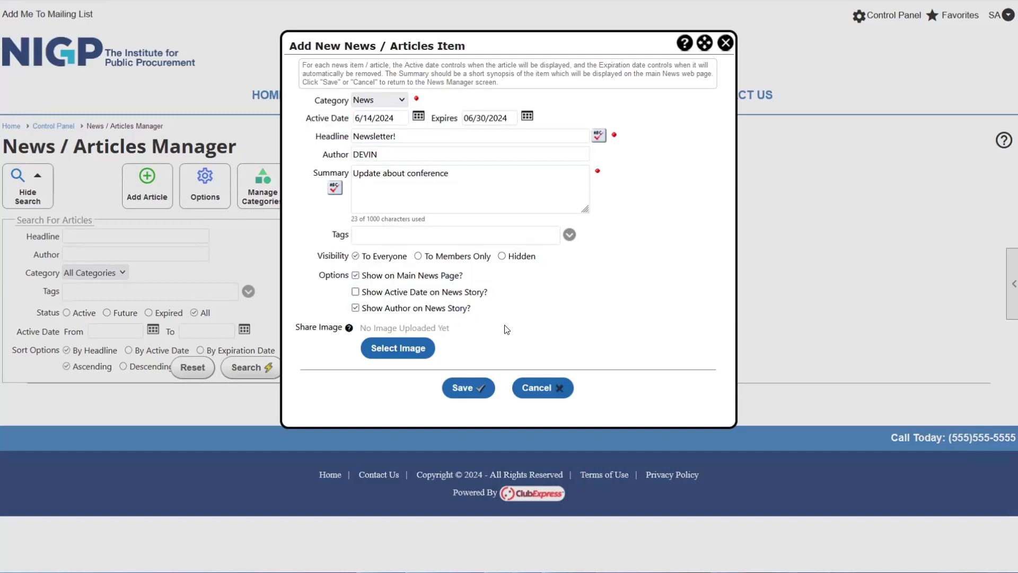
{"action": "left_click", "coordinate": [355, 308]}
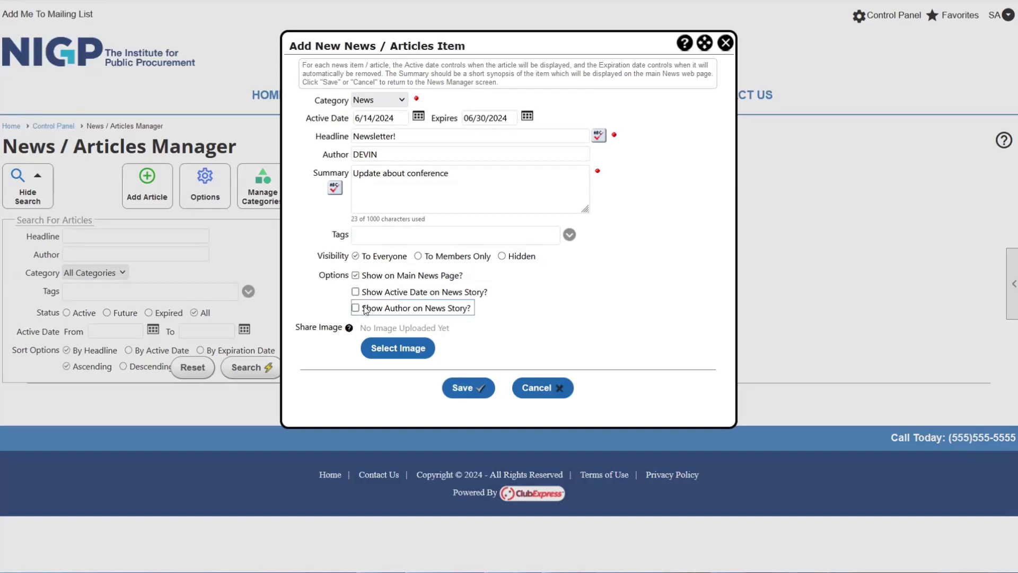
{"action": "left_click_drag", "start_coordinate": [364, 307], "coordinate": [443, 305]}
{"action": "left_click", "coordinate": [491, 304]}
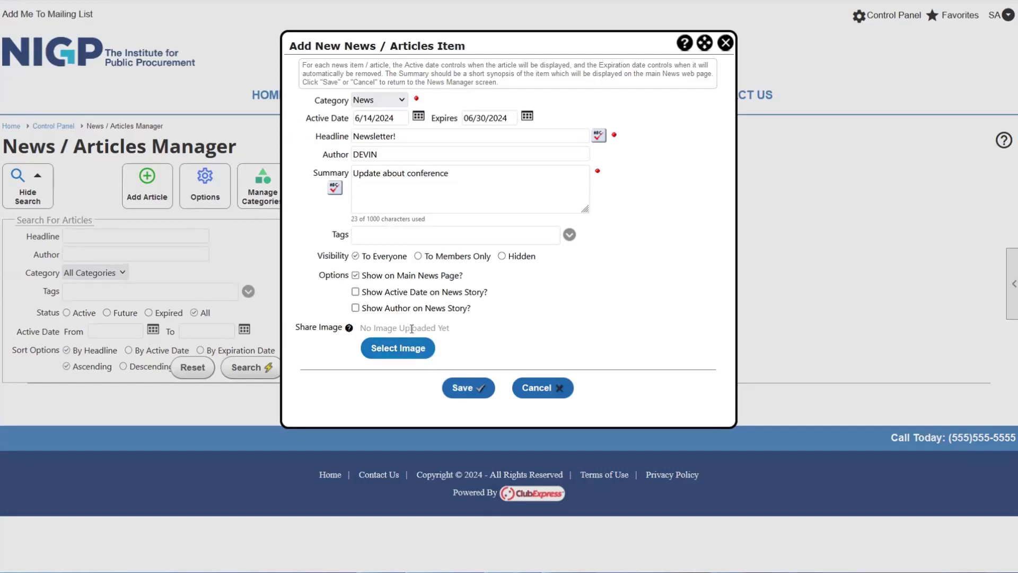
- Save the Newsletter! article and find it listed as Active, News, 6/14/2024–6/30/2024
{"action": "left_click", "coordinate": [464, 387]}
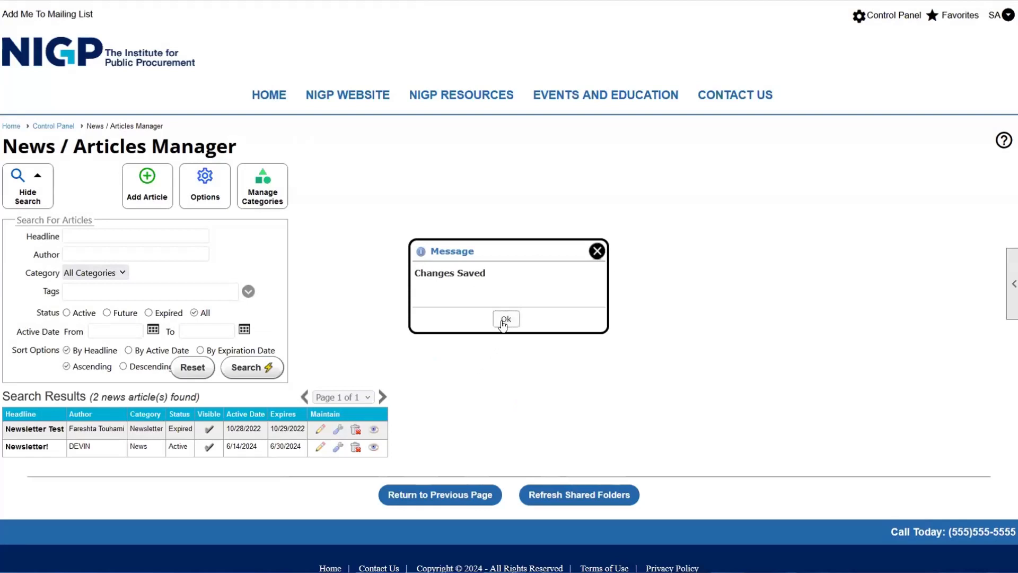
{"action": "left_click", "coordinate": [504, 318]}
{"action": "scroll", "coordinate": [503, 321], "scroll_direction": "down", "scroll_amount": 1}
{"action": "left_click_drag", "start_coordinate": [57, 417], "coordinate": [10, 418]}
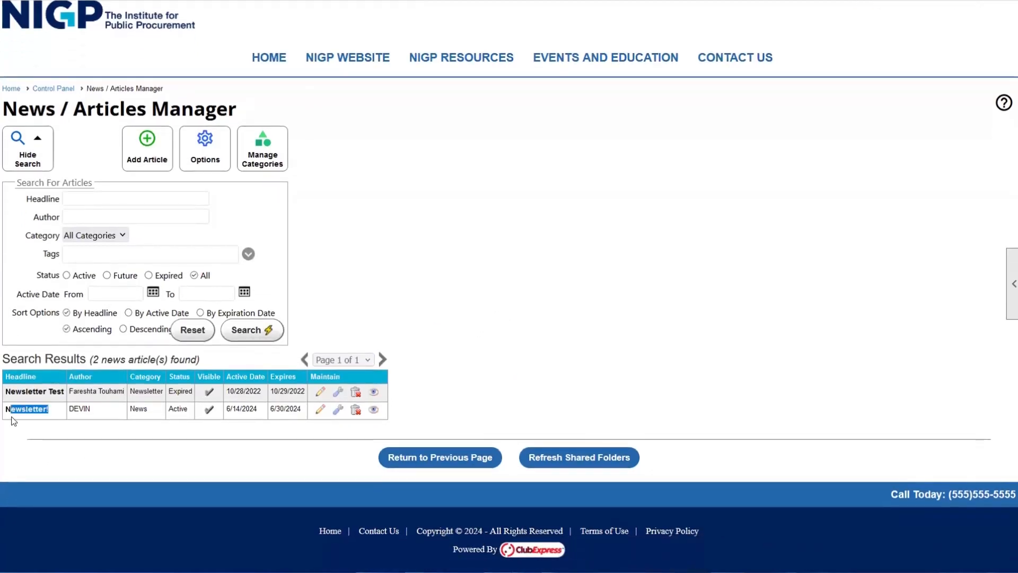
{"action": "left_click", "coordinate": [70, 432]}
{"action": "double_click", "coordinate": [81, 415]}
{"action": "left_click", "coordinate": [102, 437]}
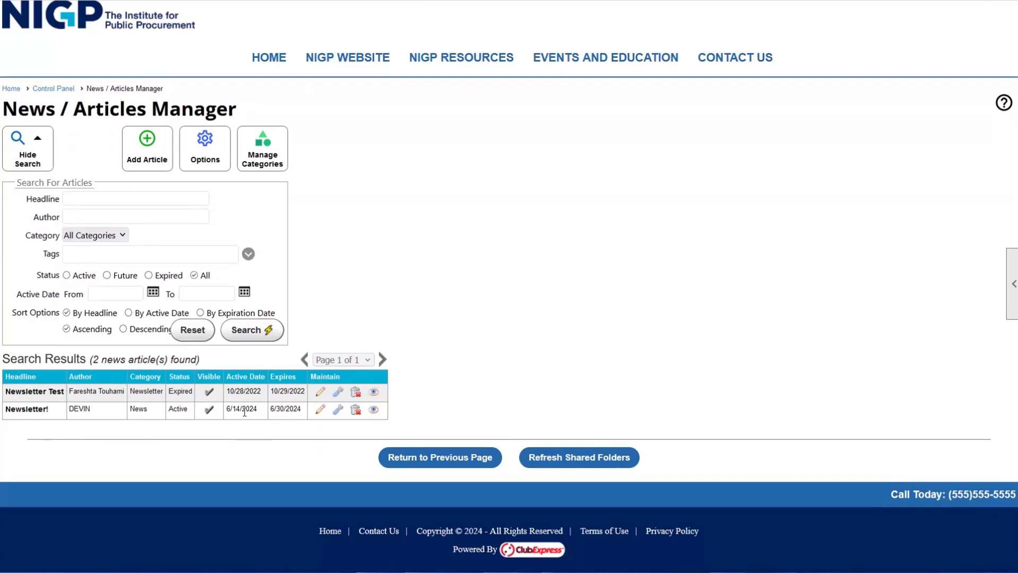
- Make the Newsletter! article members-only, move its expiry to 07/06/2024, and save
{"action": "left_click", "coordinate": [337, 411]}
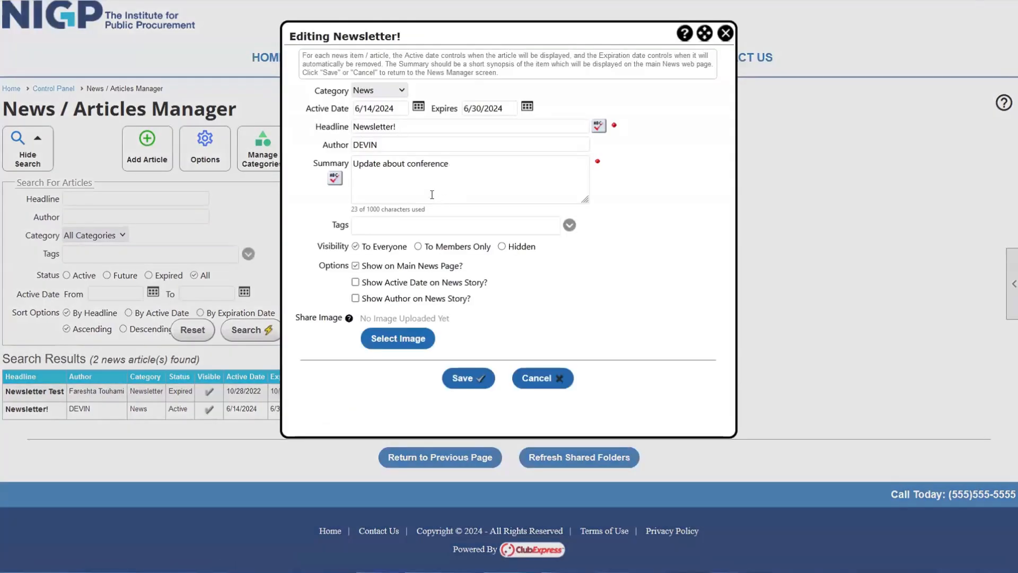
{"action": "left_click_drag", "start_coordinate": [450, 164], "coordinate": [379, 171]}
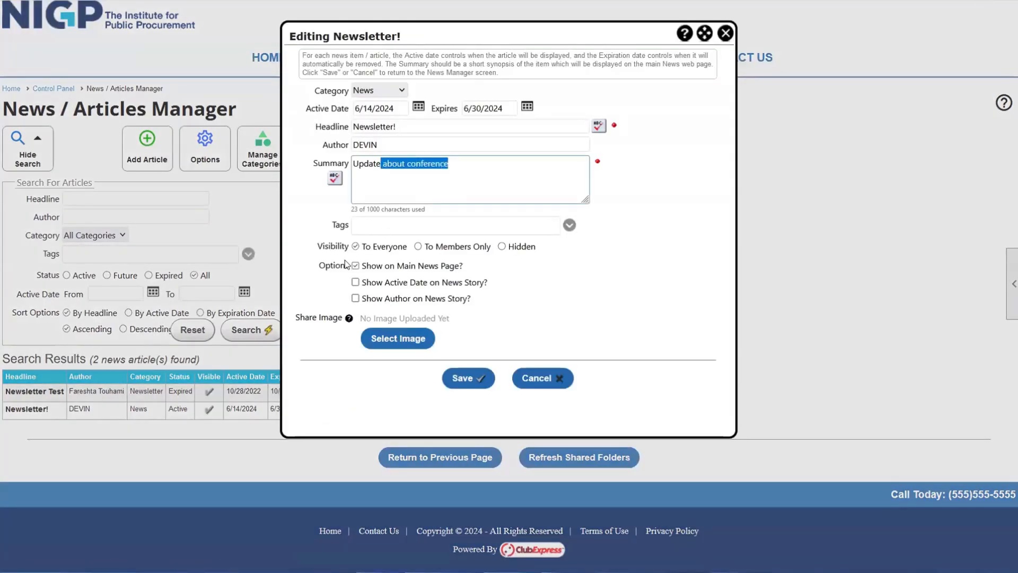
{"action": "left_click", "coordinate": [418, 247]}
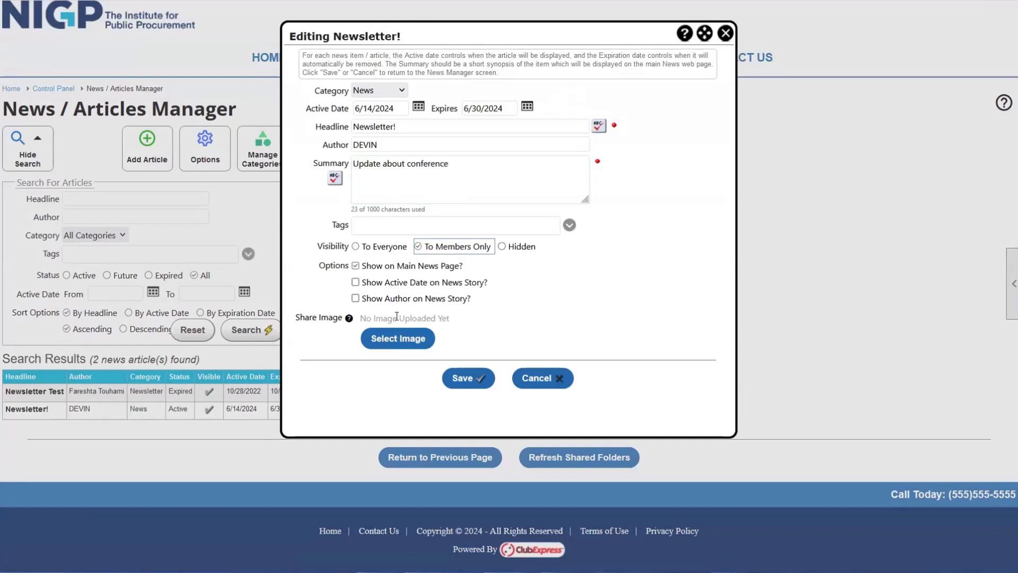
{"action": "left_click", "coordinate": [522, 109]}
{"action": "left_click", "coordinate": [521, 110]}
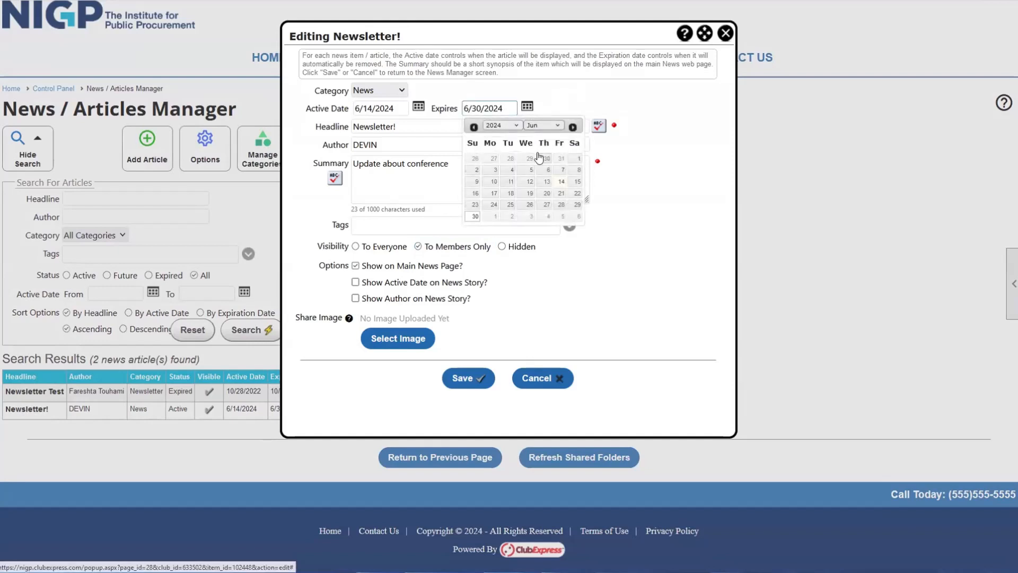
{"action": "left_click", "coordinate": [576, 216]}
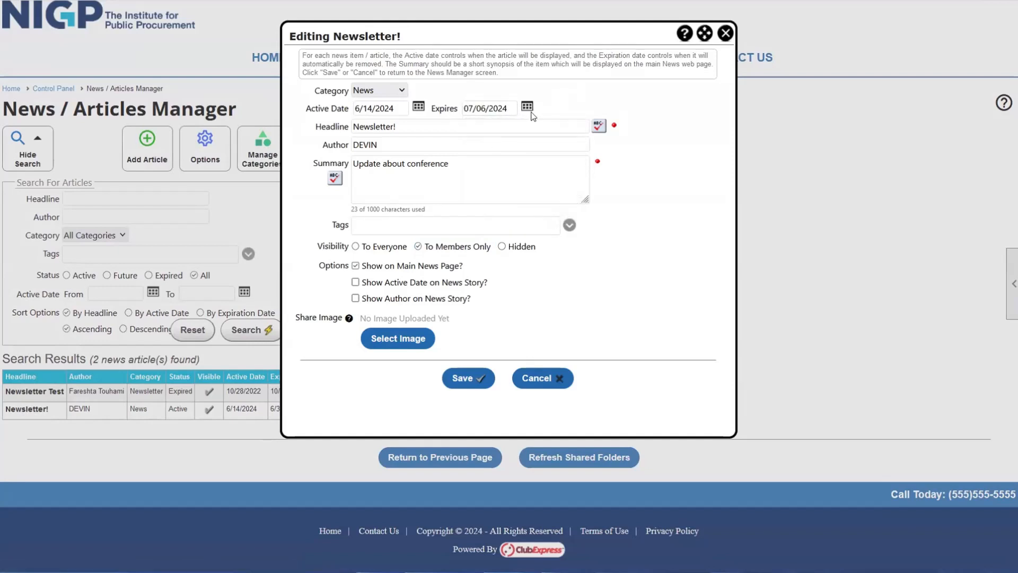
{"action": "left_click", "coordinate": [469, 380]}
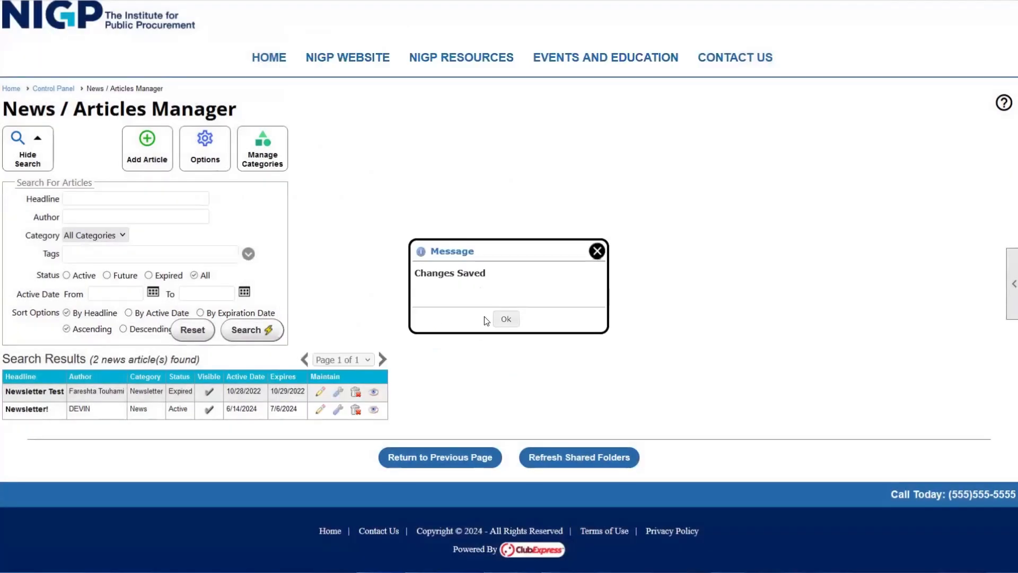
{"action": "left_click", "coordinate": [504, 319]}
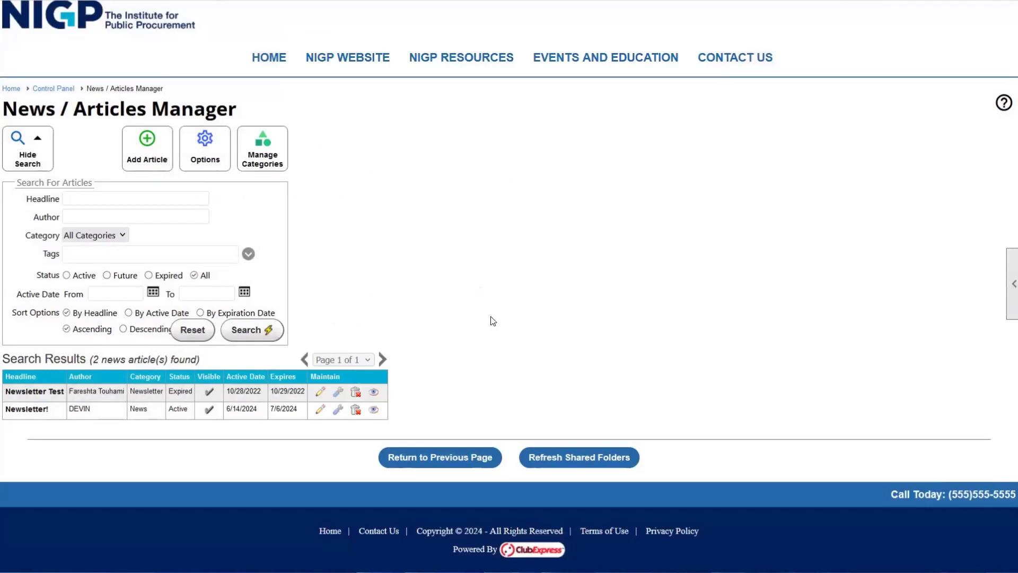
- Type 'ergpdoijpokpok' in the Newsletter! body, start a new line, and open the image picker
{"action": "left_click", "coordinate": [321, 410]}
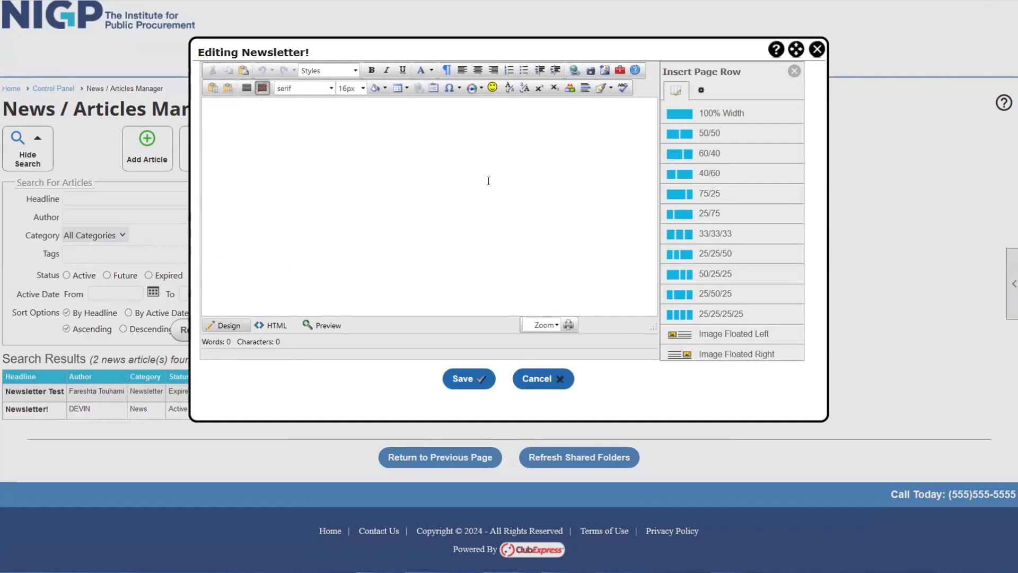
{"action": "left_click", "coordinate": [546, 170]}
{"action": "type", "text": "ergpdoijpokpok"}
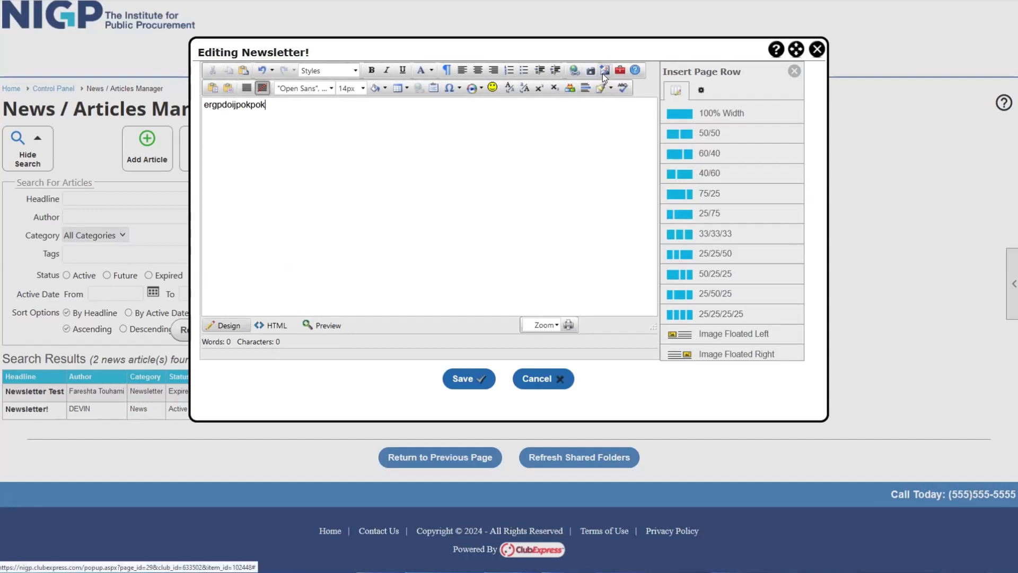
{"action": "key", "text": "Return"}
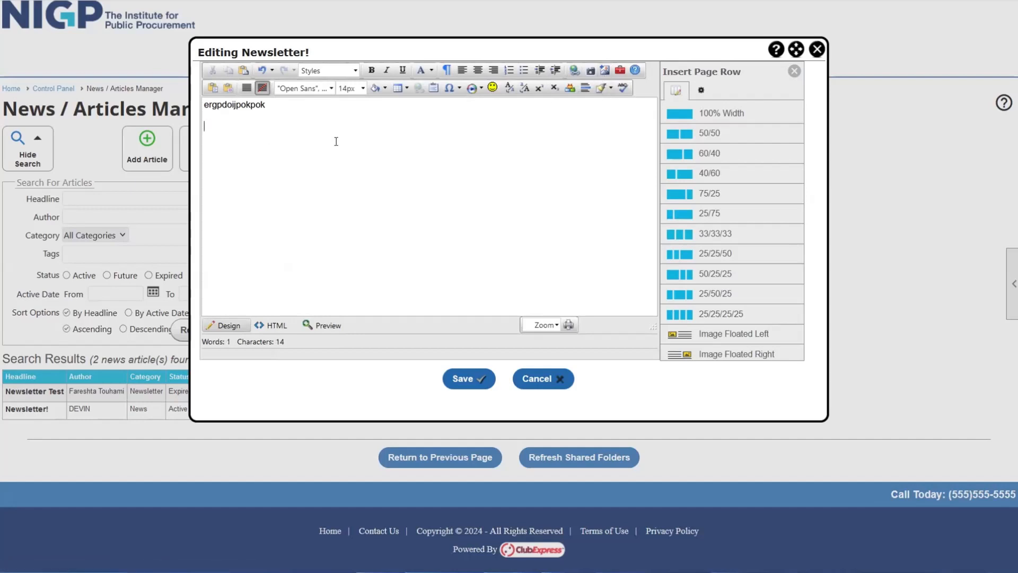
{"action": "left_click", "coordinate": [576, 71]}
{"action": "left_click", "coordinate": [653, 67]}
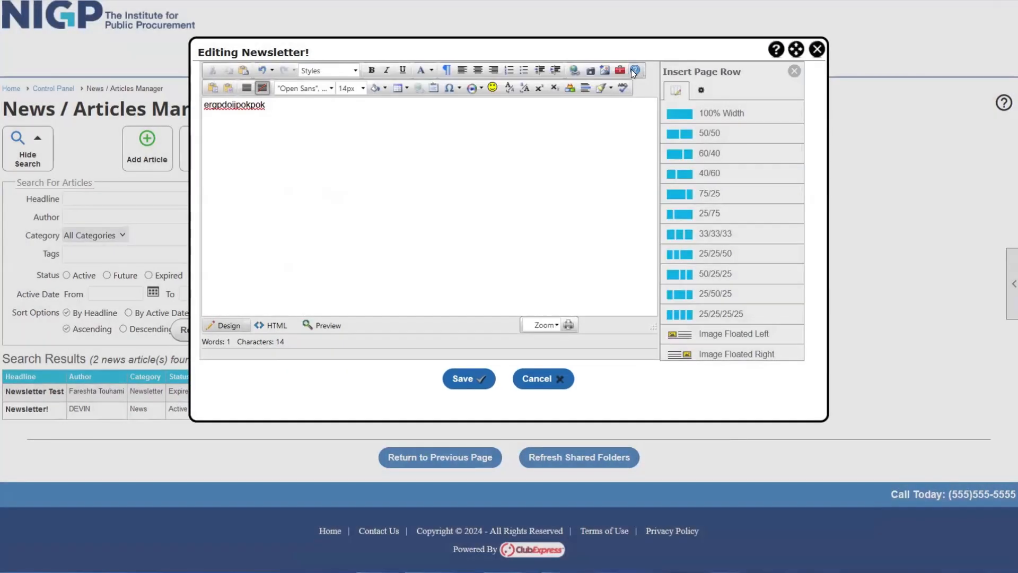
{"action": "left_click", "coordinate": [604, 70]}
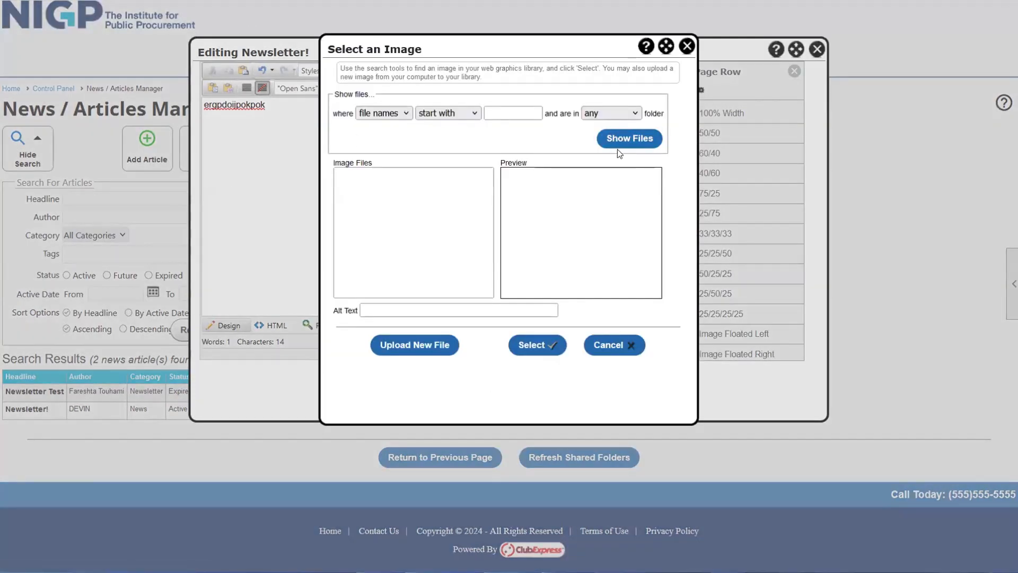
- Browse the image library and insert flipped_Hero_760880293.jpg below the article's opening text line
{"action": "left_click", "coordinate": [629, 139]}
{"action": "left_click", "coordinate": [469, 189]}
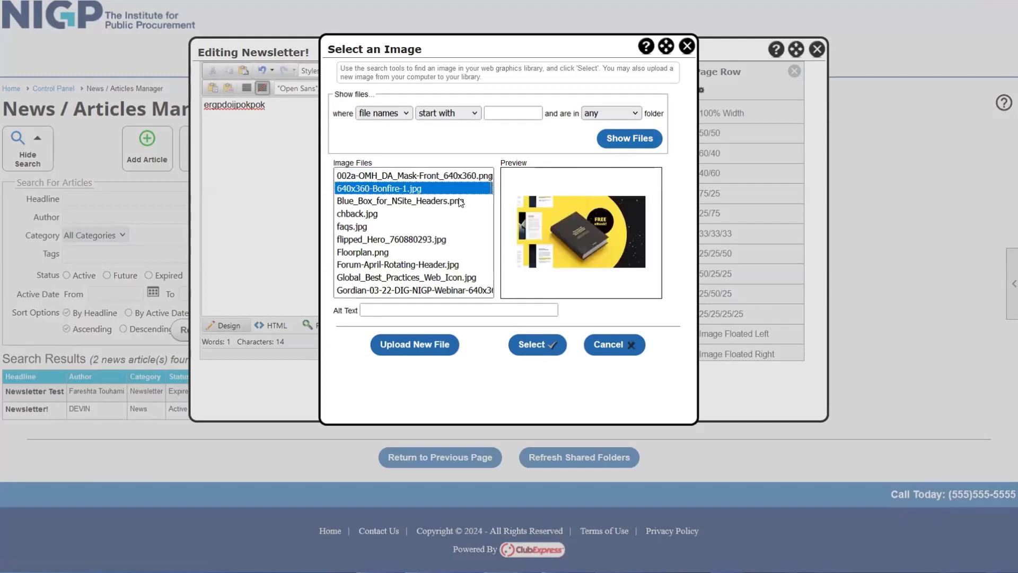
{"action": "left_click", "coordinate": [461, 203]}
{"action": "left_click", "coordinate": [454, 210]}
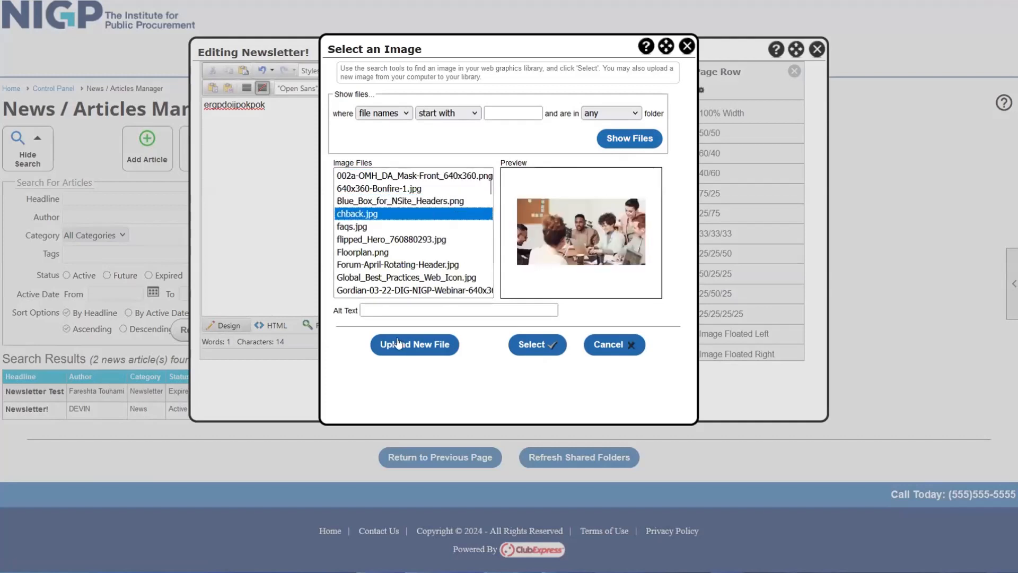
{"action": "left_click", "coordinate": [424, 344]}
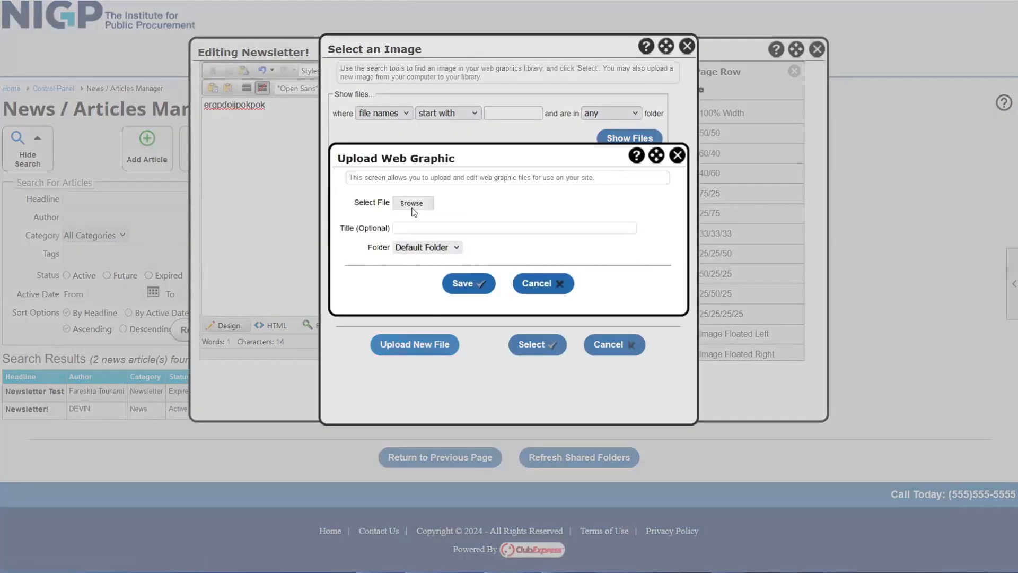
{"action": "left_click", "coordinate": [678, 155]}
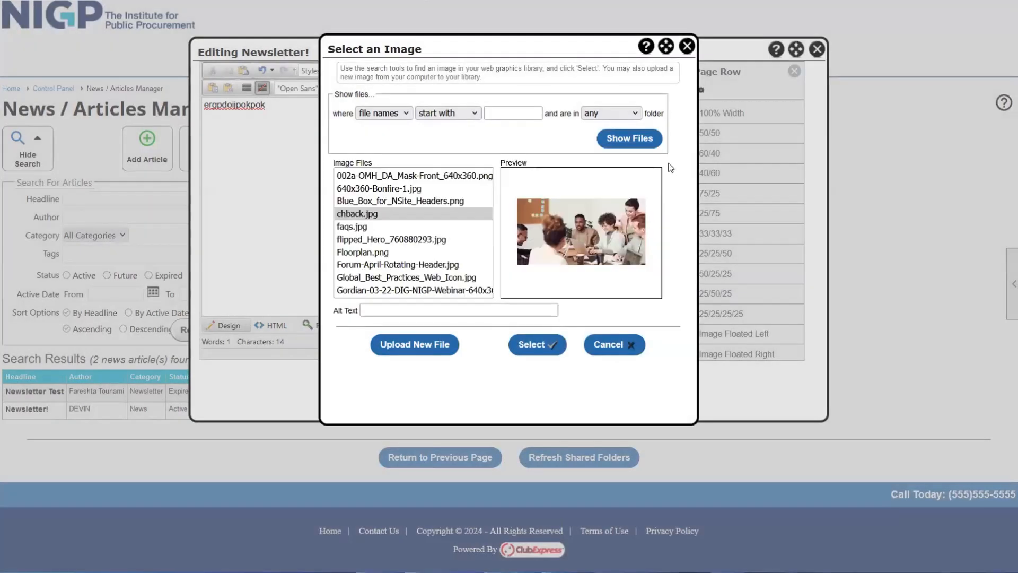
{"action": "left_click", "coordinate": [371, 239]}
{"action": "left_click", "coordinate": [371, 252]}
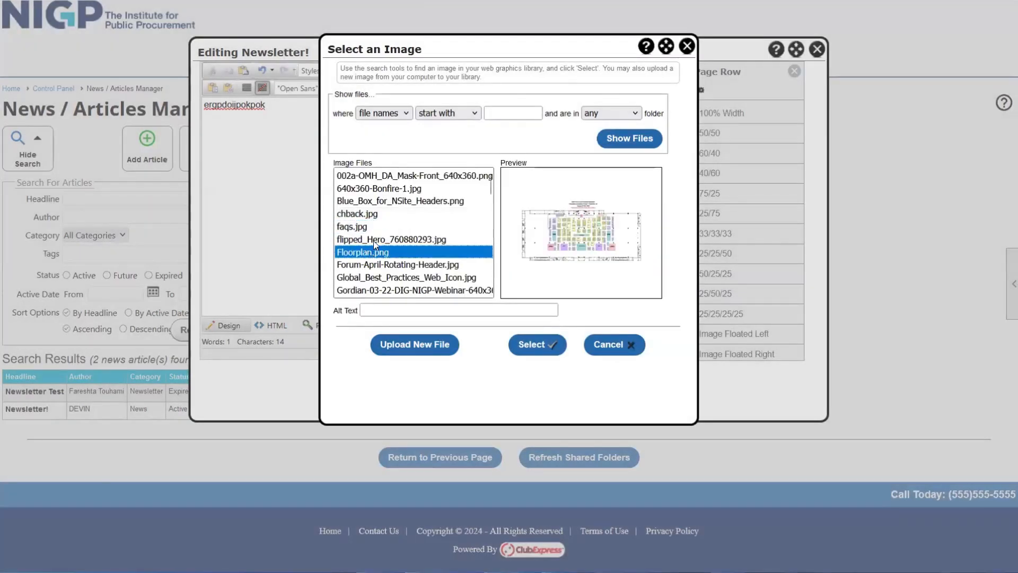
{"action": "left_click", "coordinate": [373, 240]}
{"action": "left_click", "coordinate": [528, 342]}
{"action": "left_click", "coordinate": [447, 239]}
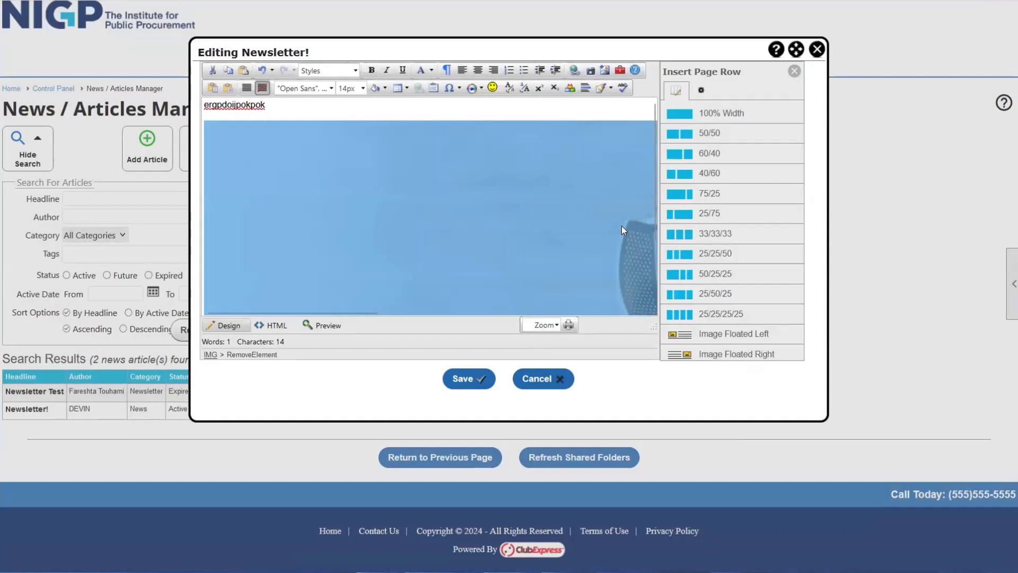
- Change the inserted image's width from 1600 to 500 px in its Properties
{"action": "right_click", "coordinate": [351, 184]}
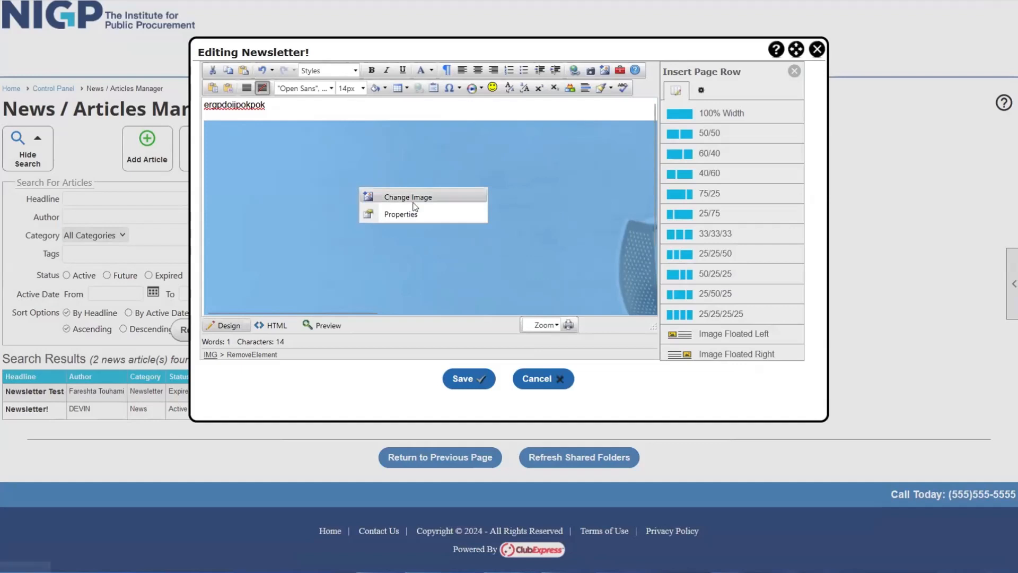
{"action": "left_click", "coordinate": [412, 219]}
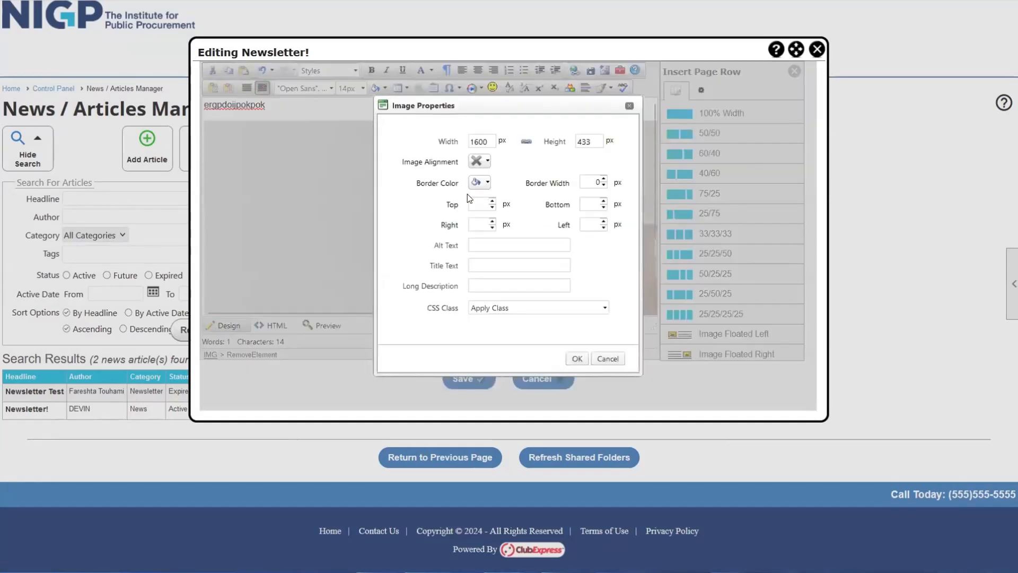
{"action": "double_click", "coordinate": [480, 141]}
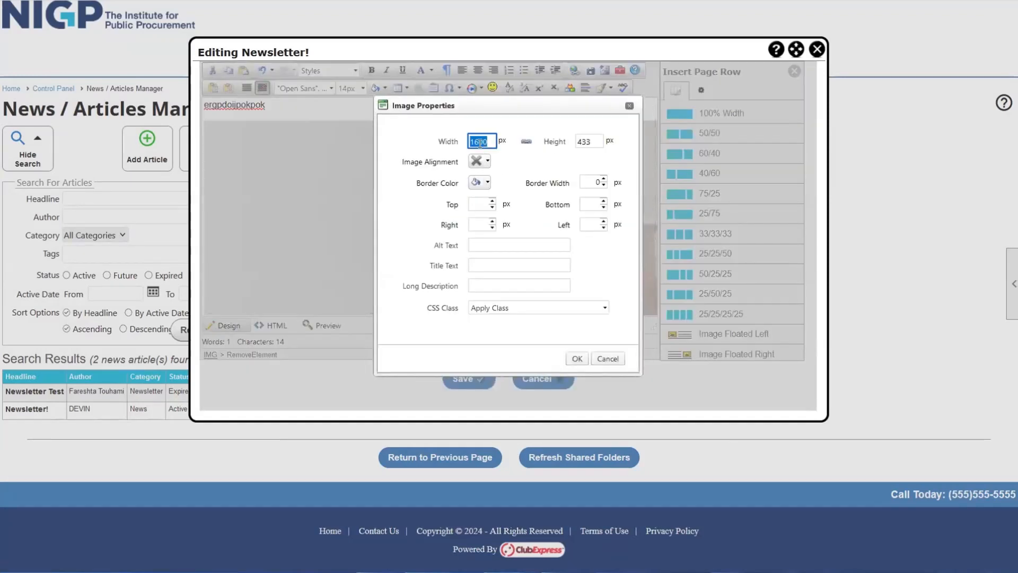
{"action": "type", "text": "500"}
{"action": "left_click", "coordinate": [576, 359]}
{"action": "left_click", "coordinate": [505, 290]}
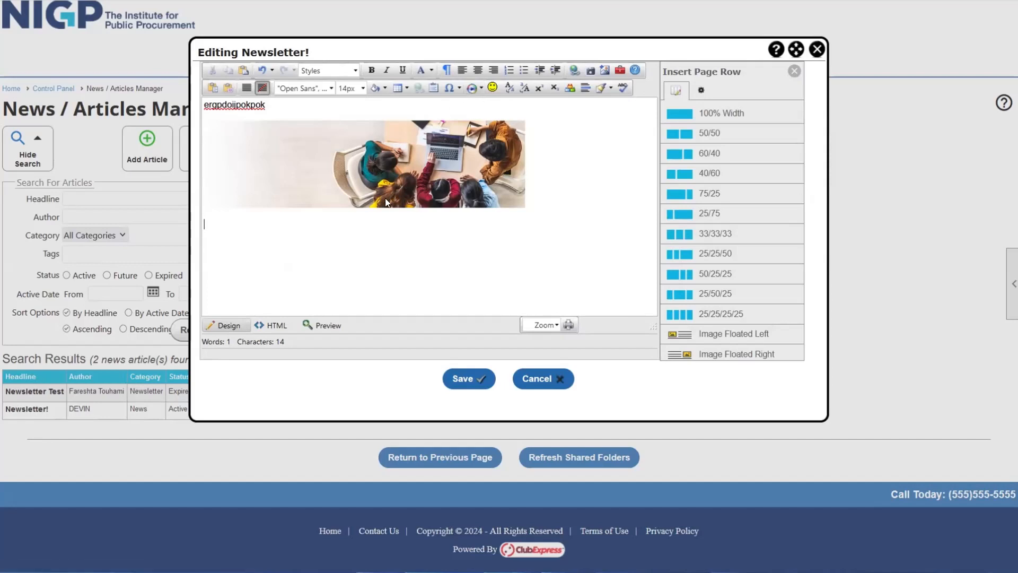
{"action": "left_click", "coordinate": [472, 89]}
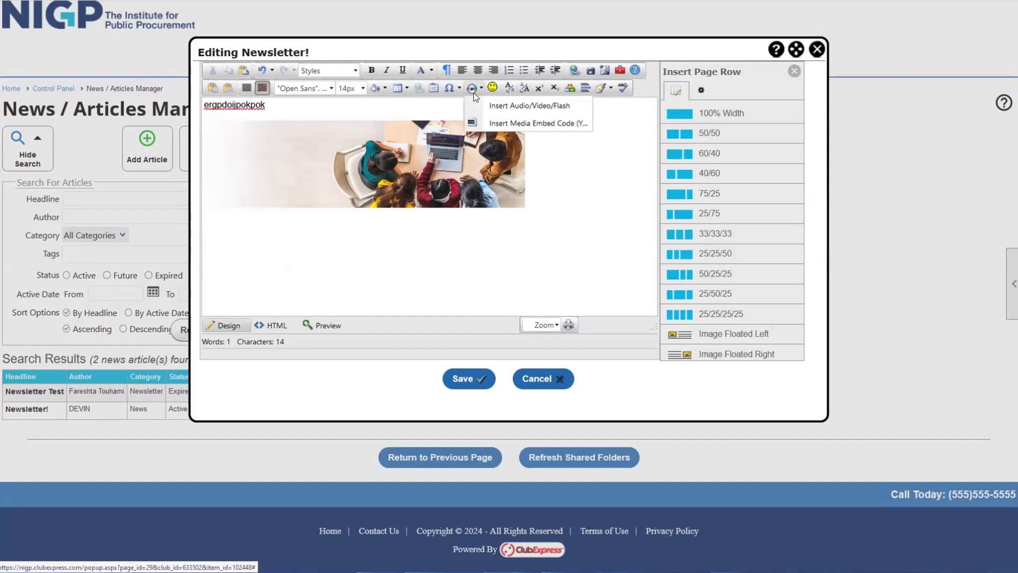
{"action": "left_click", "coordinate": [552, 123]}
{"action": "left_click", "coordinate": [412, 168]}
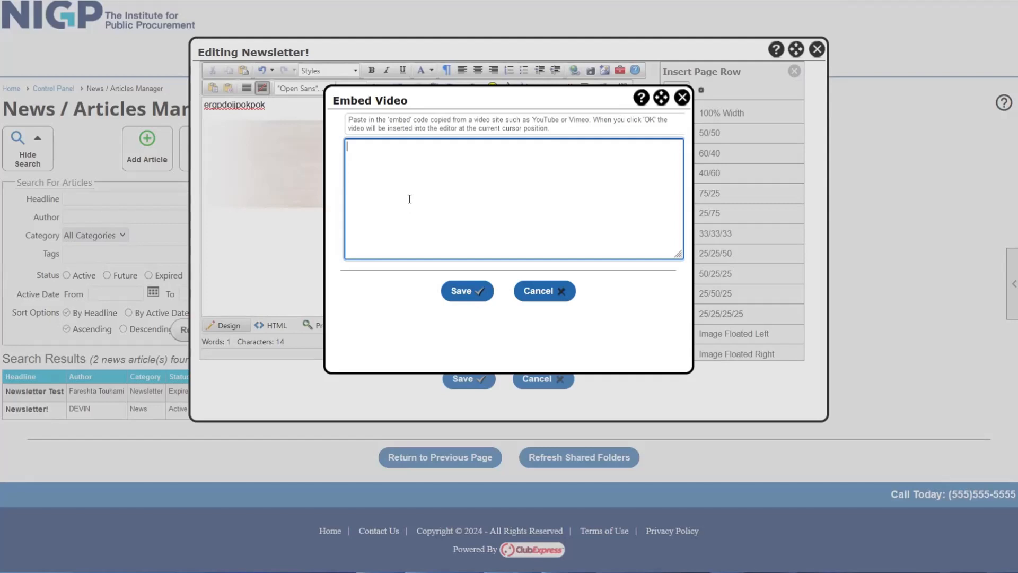
{"action": "left_click", "coordinate": [682, 98]}
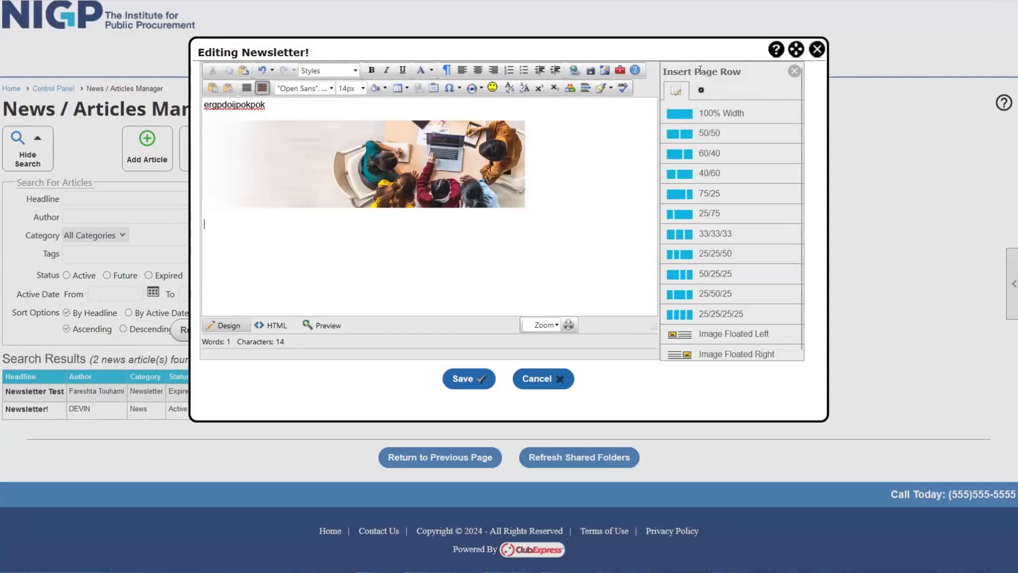
{"action": "left_click_drag", "start_coordinate": [695, 72], "coordinate": [742, 71]}
{"action": "left_click", "coordinate": [288, 236]}
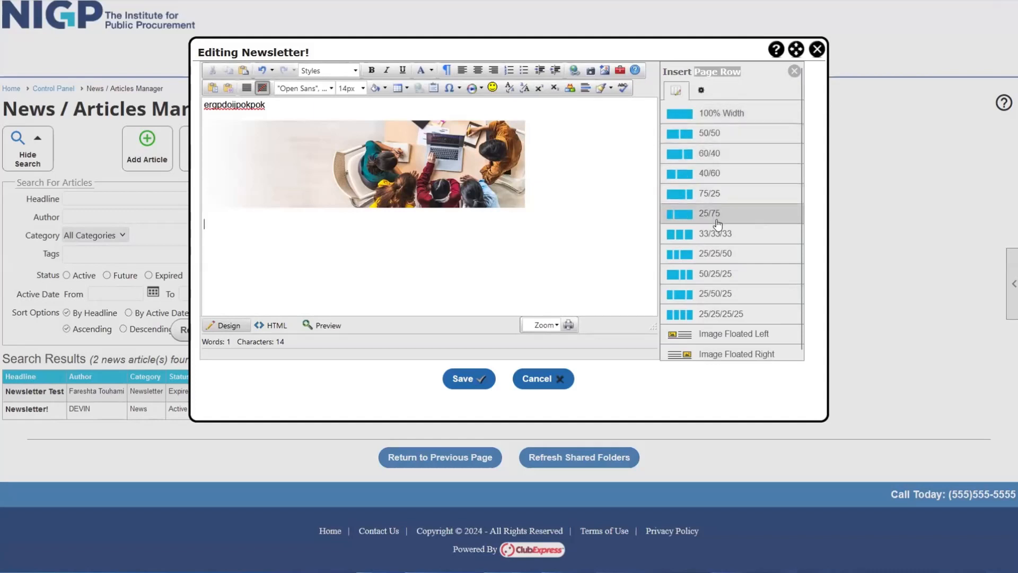
- Insert a 75/25 row under the image, enlarge the editor, and place the caret in the left cell
{"action": "left_click", "coordinate": [720, 199]}
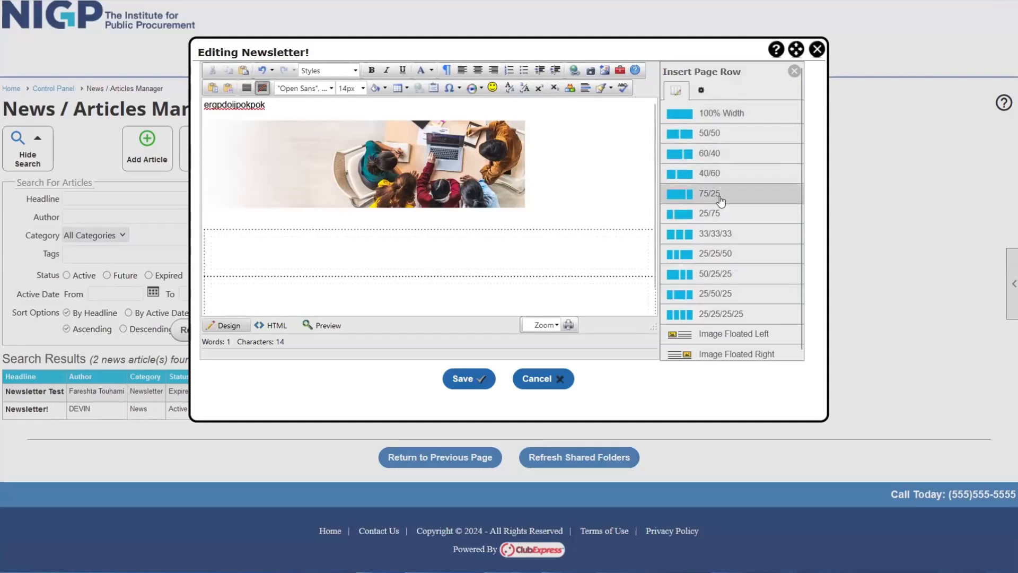
{"action": "left_click_drag", "start_coordinate": [654, 327], "coordinate": [745, 347]}
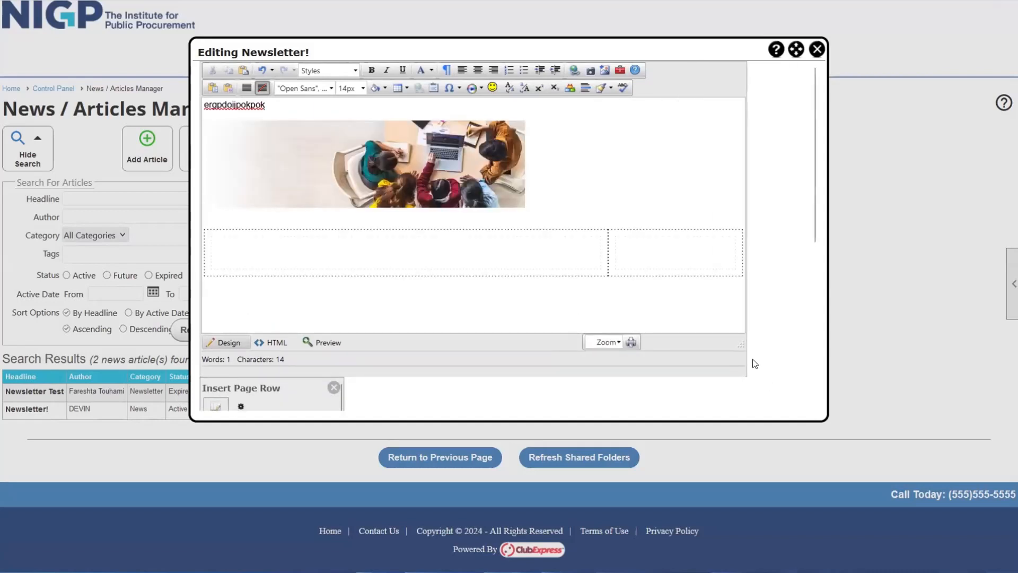
{"action": "left_click", "coordinate": [238, 252]}
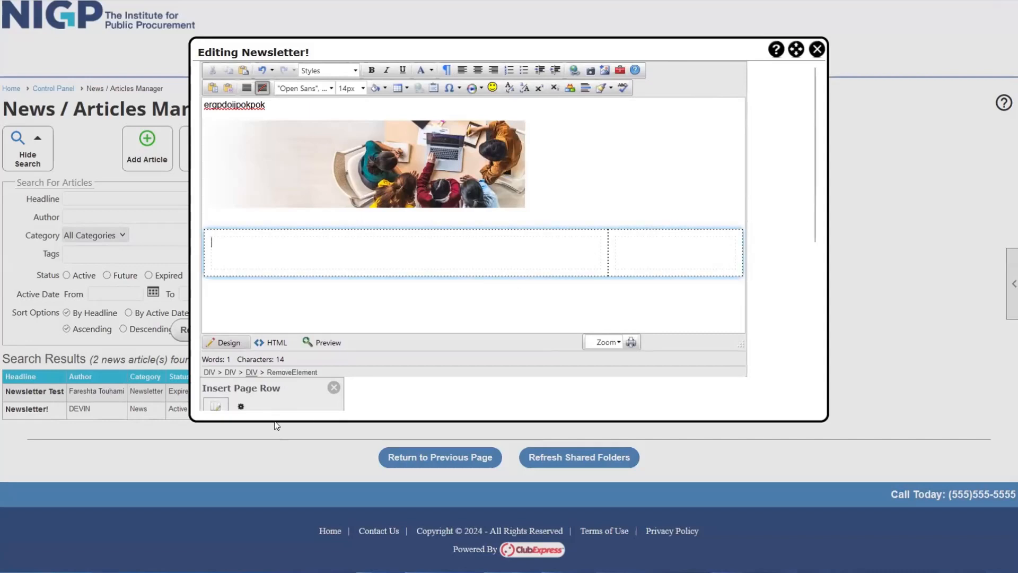
{"action": "scroll", "coordinate": [296, 387], "scroll_direction": "down", "scroll_amount": 1}
{"action": "scroll", "coordinate": [296, 388], "scroll_direction": "down", "scroll_amount": 3}
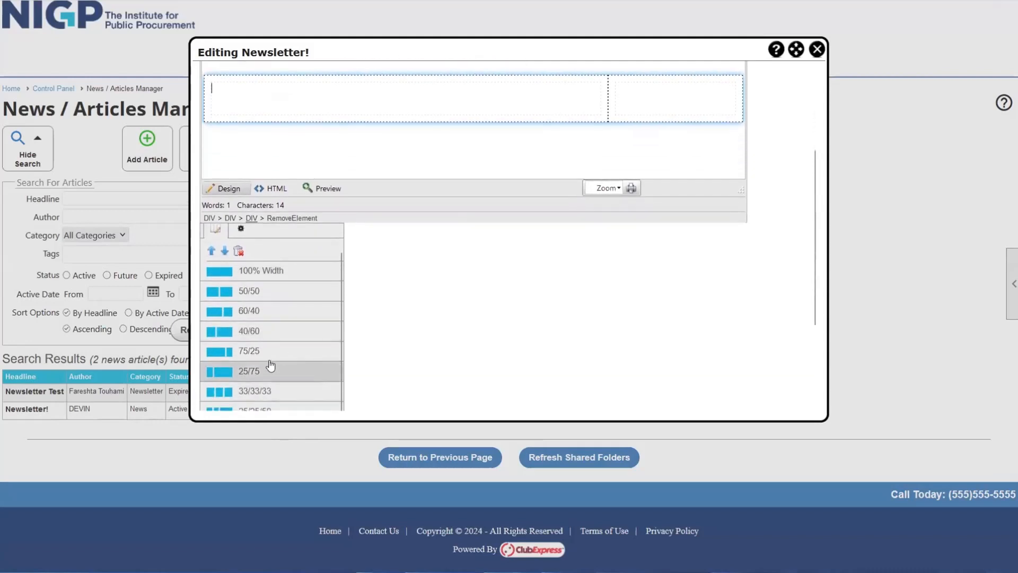
{"action": "scroll", "coordinate": [393, 342], "scroll_direction": "up", "scroll_amount": 3}
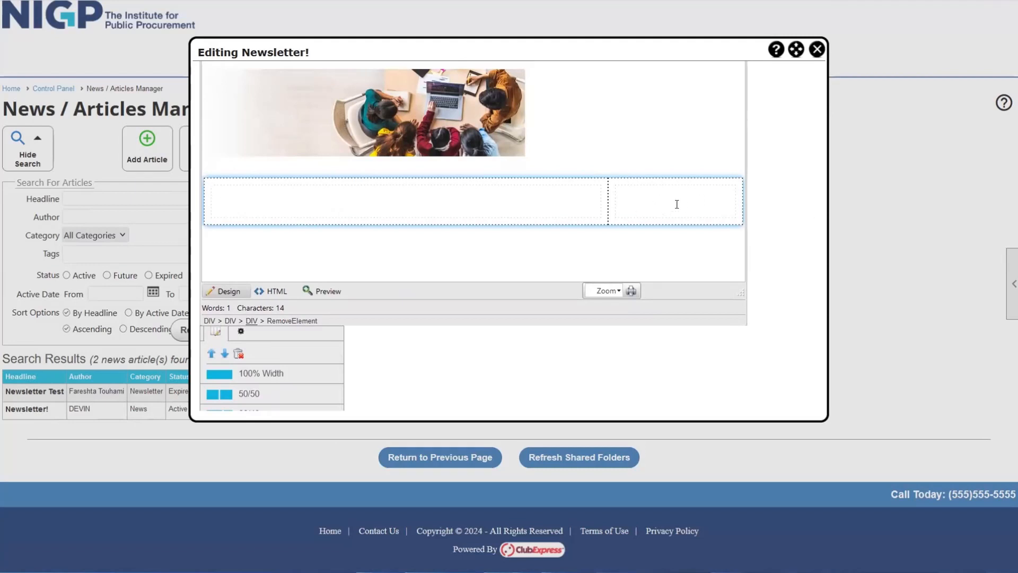
{"action": "scroll", "coordinate": [719, 229], "scroll_direction": "up", "scroll_amount": 1}
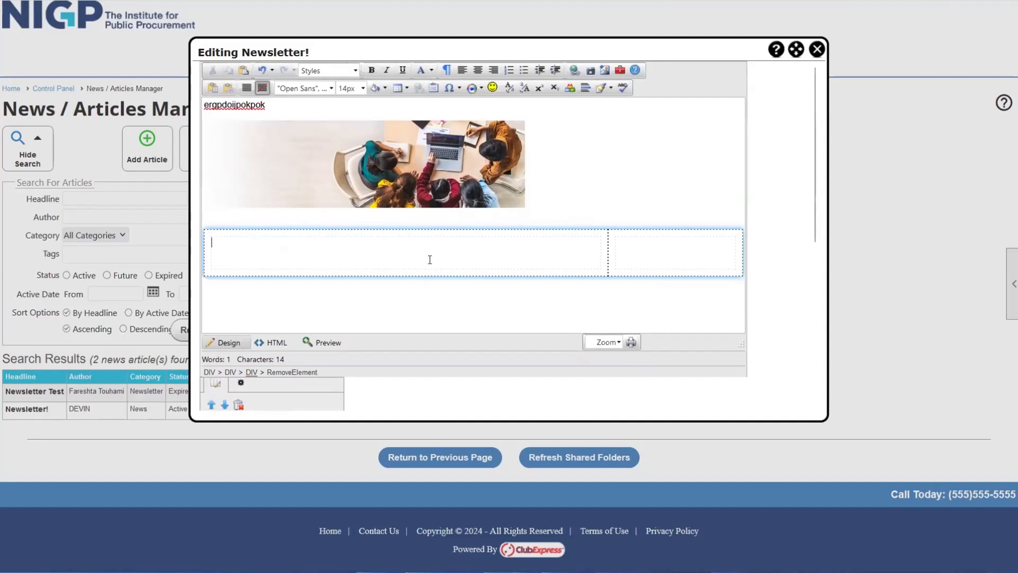
- Type 'kjhkjnhkjhbnikjhfg' in the left cell and insert flipped_Hero_760880293.jpg into the right cell
{"action": "type", "text": "kjhkjnhkjhbnikjhfg"}
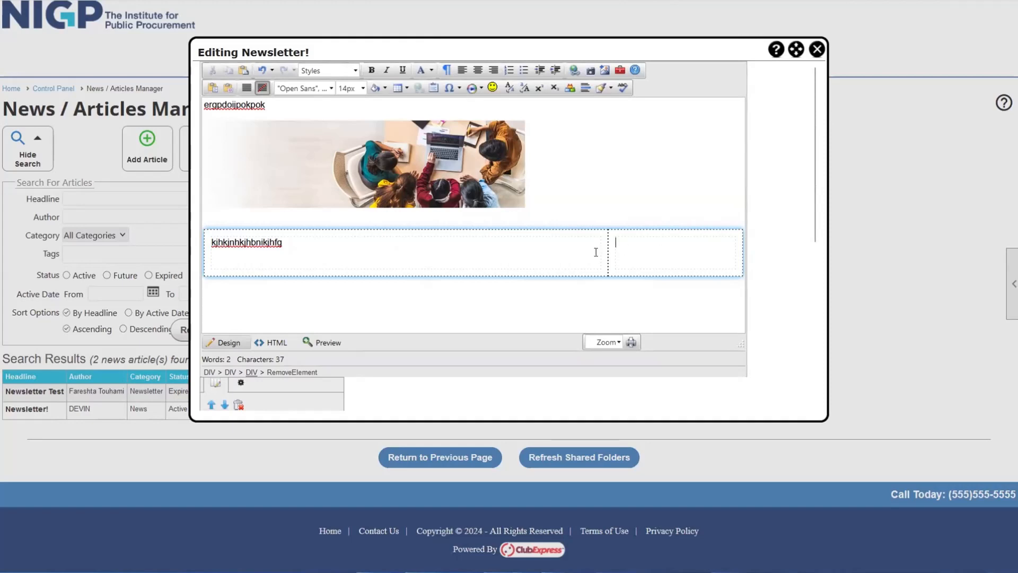
{"action": "left_click", "coordinate": [605, 70]}
{"action": "left_click", "coordinate": [596, 142]}
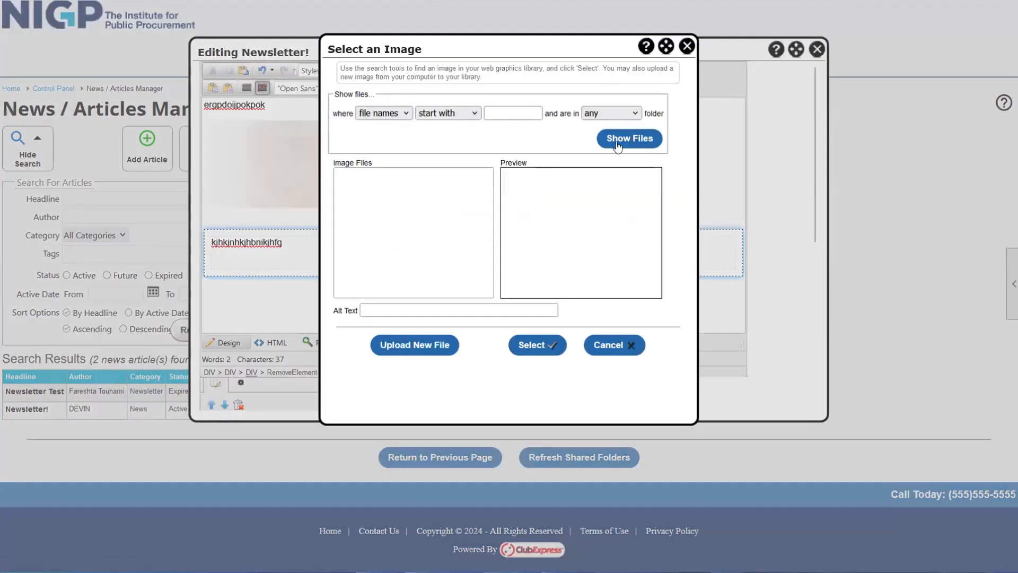
{"action": "left_click", "coordinate": [439, 239]}
{"action": "left_click", "coordinate": [554, 345]}
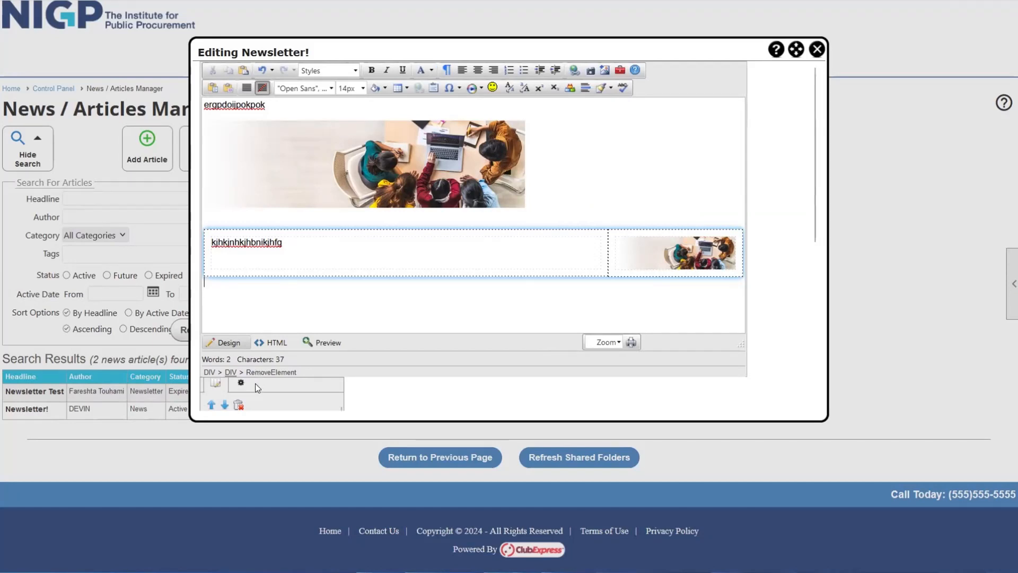
- Add a 25/75 row below the first row, shrink the editor back, and save the article
{"action": "scroll", "coordinate": [257, 386], "scroll_direction": "down", "scroll_amount": 3}
{"action": "scroll", "coordinate": [299, 249], "scroll_direction": "down", "scroll_amount": 1}
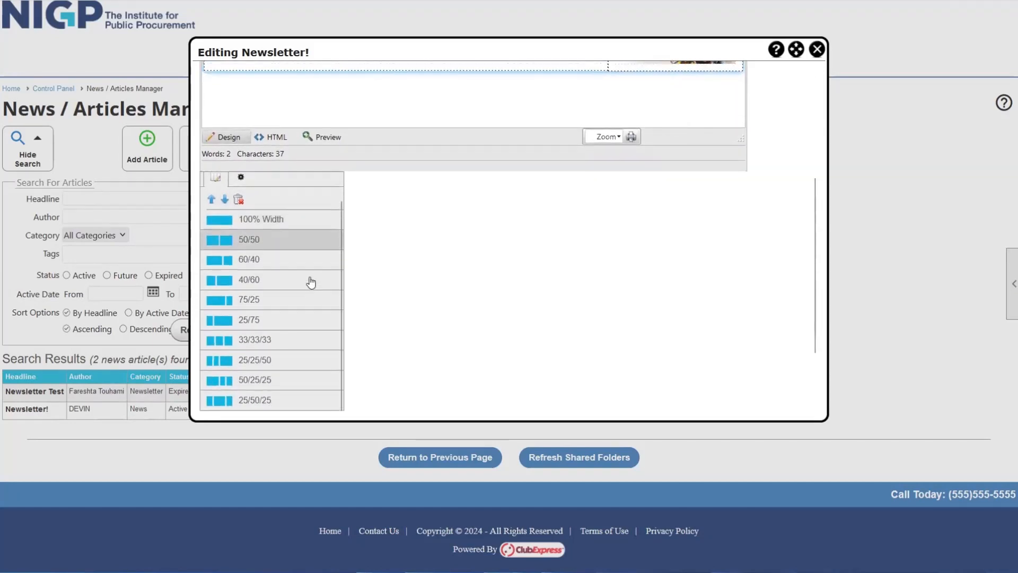
{"action": "left_click", "coordinate": [277, 320]}
{"action": "scroll", "coordinate": [282, 232], "scroll_direction": "up", "scroll_amount": 2}
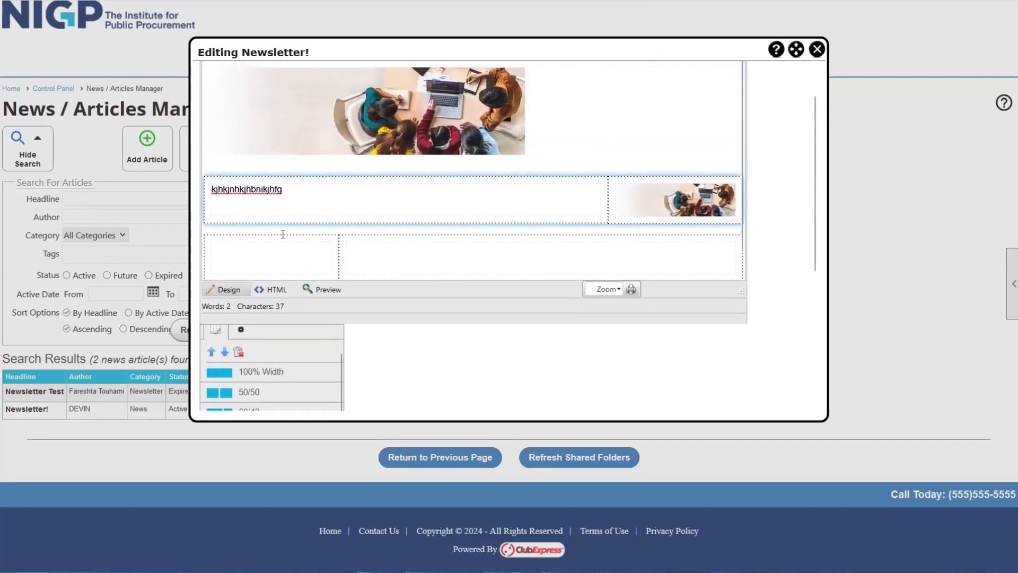
{"action": "left_click", "coordinate": [251, 257]}
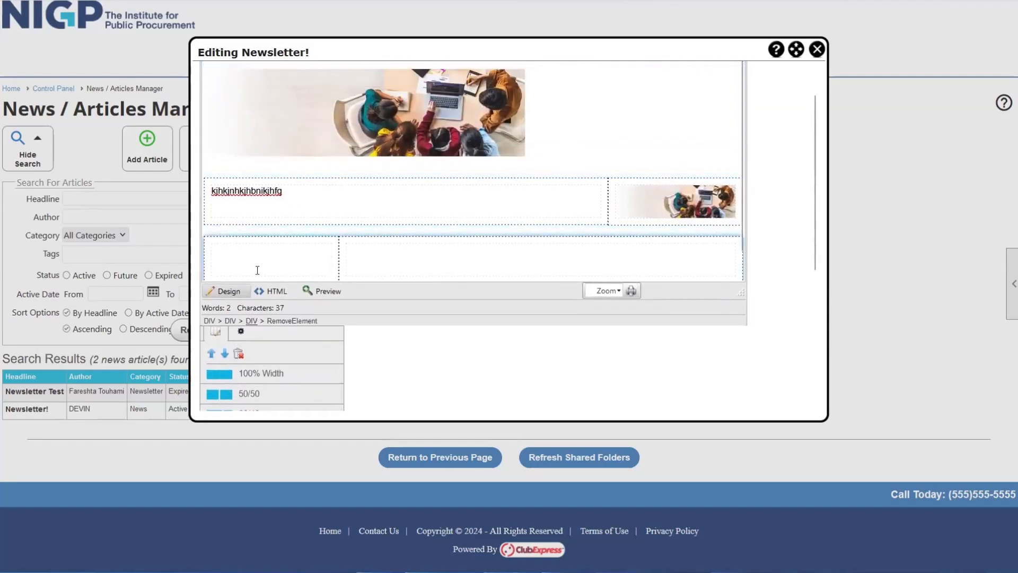
{"action": "left_click", "coordinate": [342, 259]}
{"action": "left_click_drag", "start_coordinate": [739, 292], "coordinate": [634, 298]}
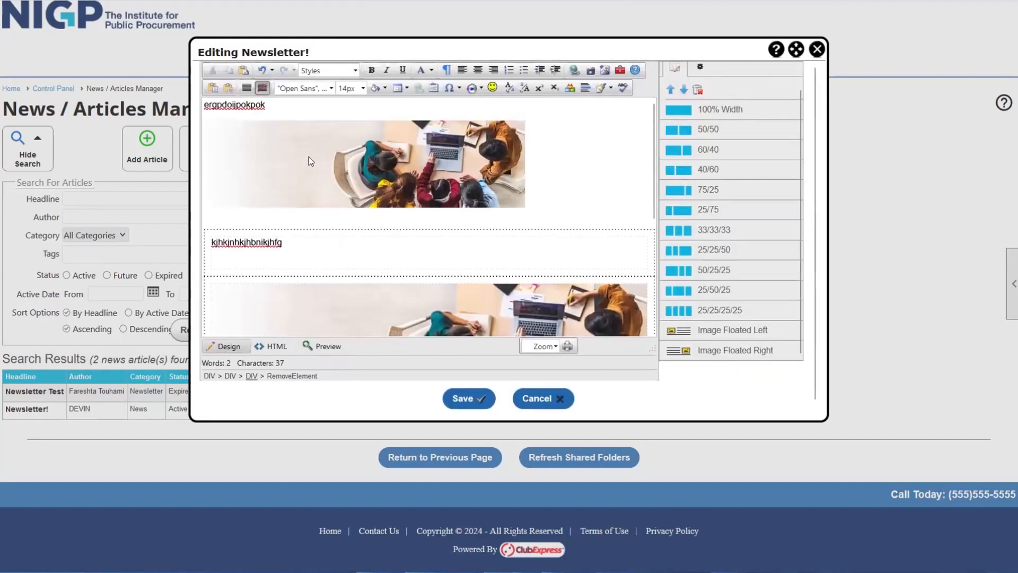
{"action": "scroll", "coordinate": [310, 161], "scroll_direction": "down", "scroll_amount": 3}
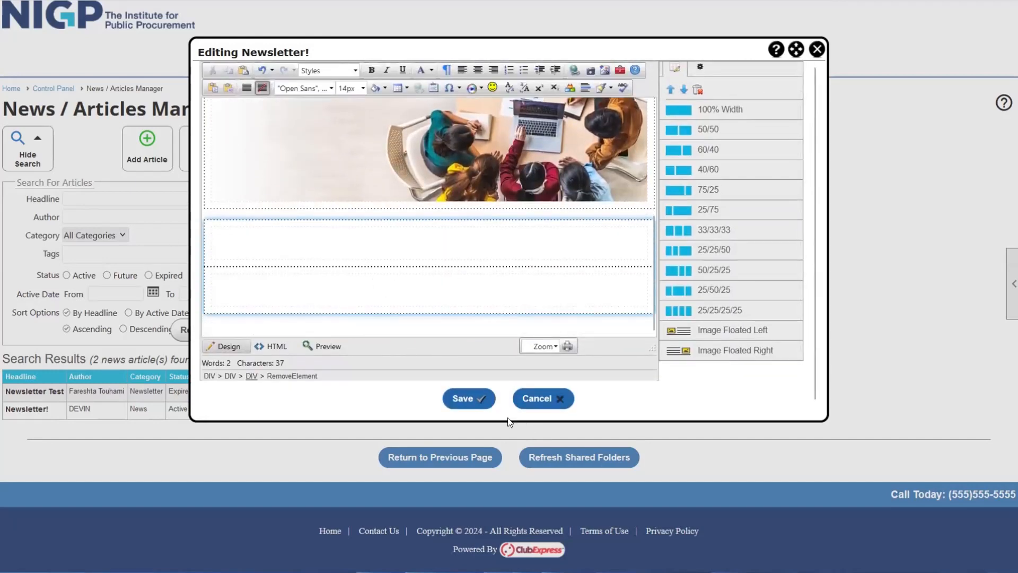
{"action": "left_click", "coordinate": [457, 401]}
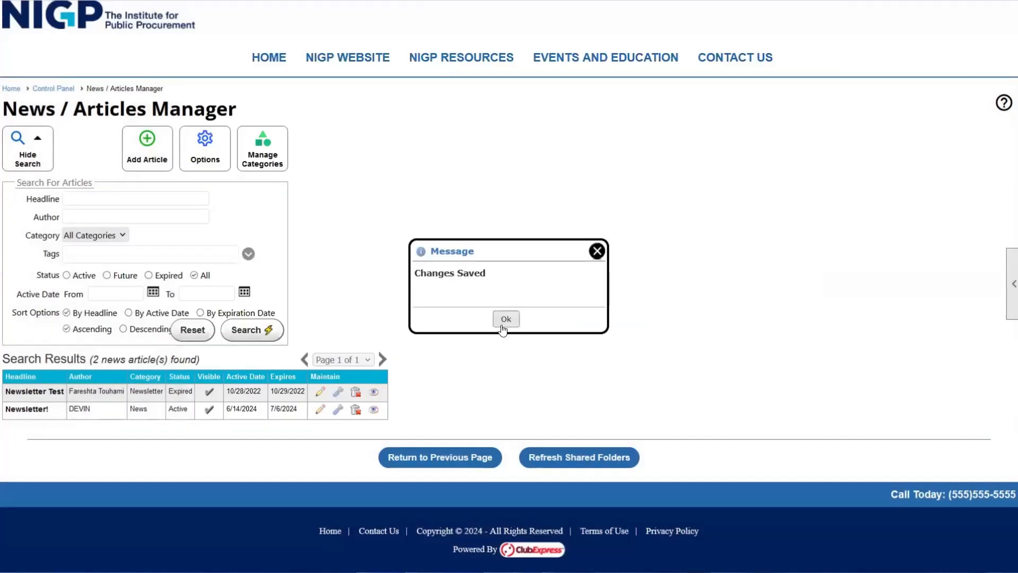
- Review the published Newsletter! article, then go back through the Articles Manager to the Control Panel
{"action": "left_click", "coordinate": [503, 319]}
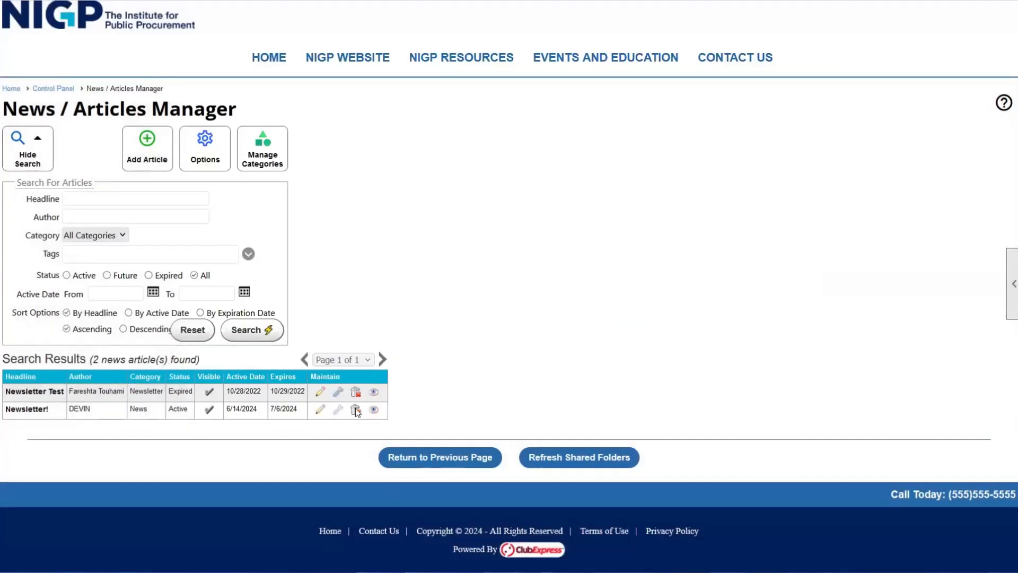
{"action": "left_click", "coordinate": [369, 410]}
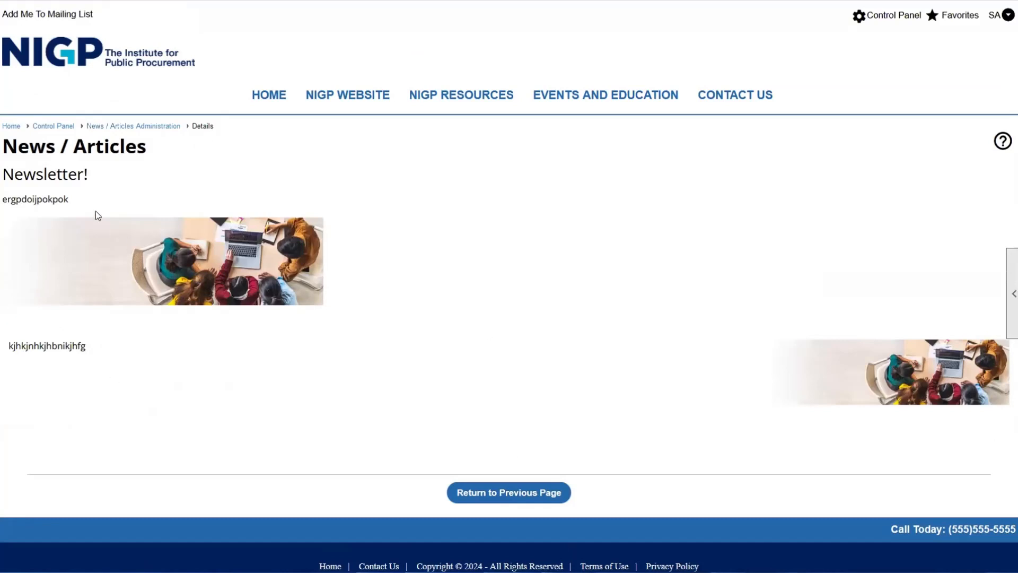
{"action": "left_click_drag", "start_coordinate": [22, 201], "coordinate": [895, 412]}
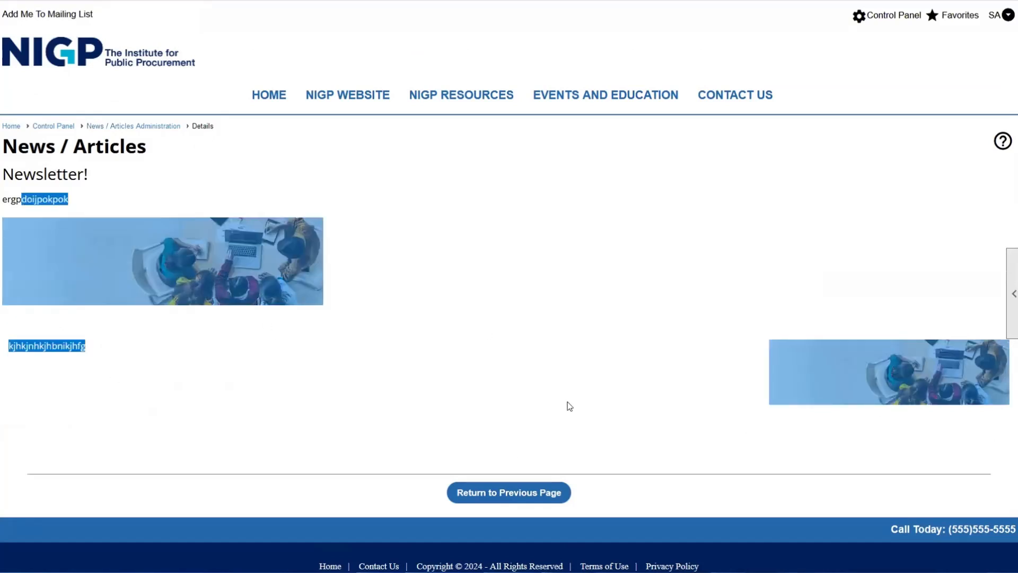
{"action": "left_click", "coordinate": [412, 375]}
{"action": "left_click", "coordinate": [550, 494]}
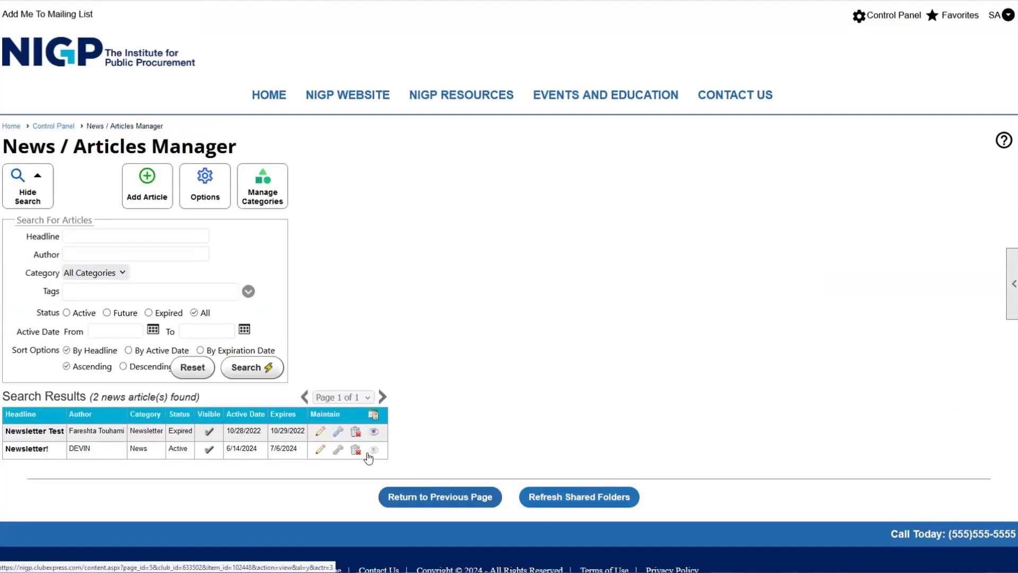
{"action": "left_click", "coordinate": [485, 496]}
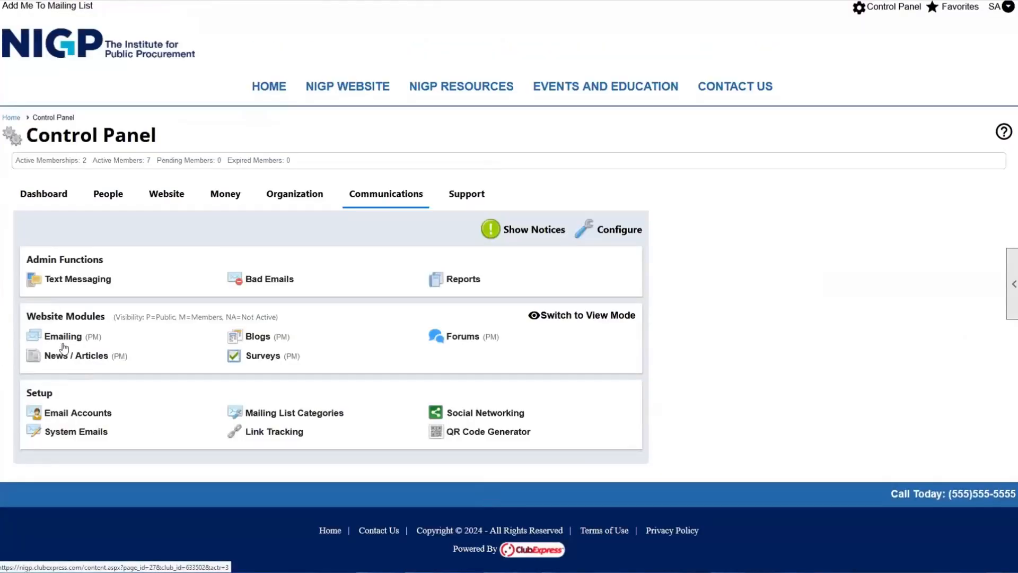
- Switch the Communications modules to View Mode and open the public News / Articles list
{"action": "left_click_drag", "start_coordinate": [35, 316], "coordinate": [87, 317]}
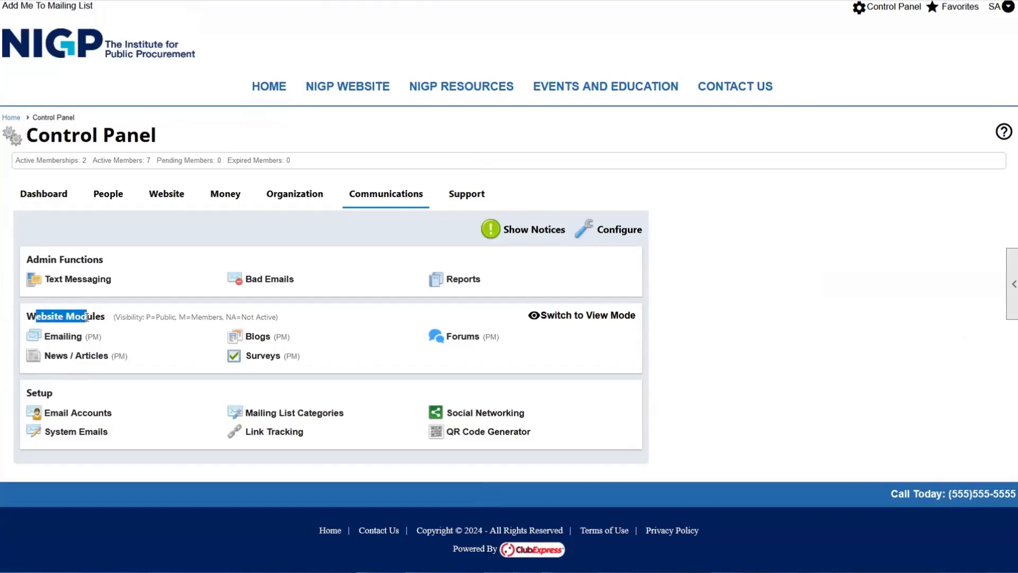
{"action": "left_click", "coordinate": [87, 317]}
{"action": "left_click", "coordinate": [601, 317]}
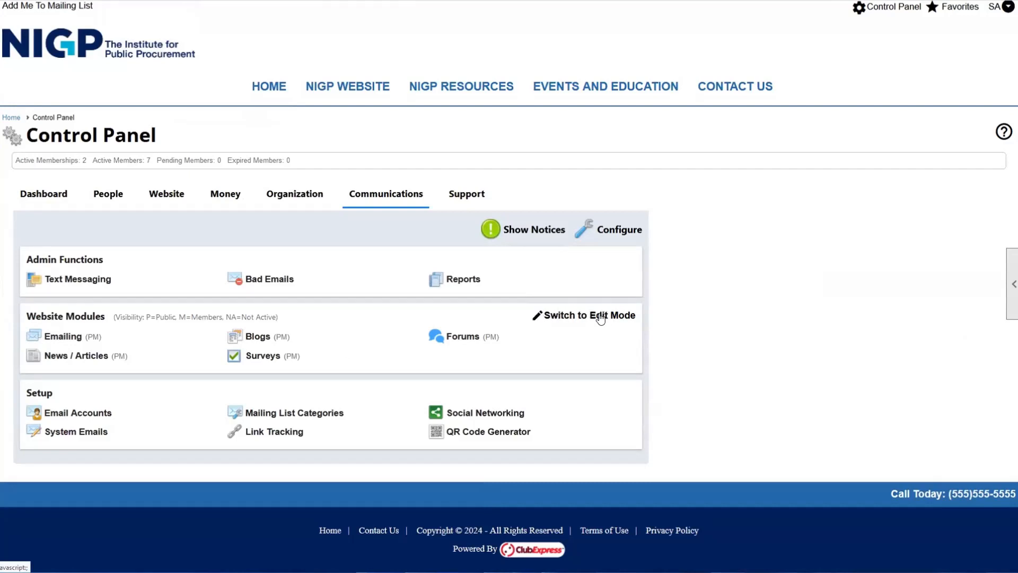
{"action": "left_click", "coordinate": [64, 360]}
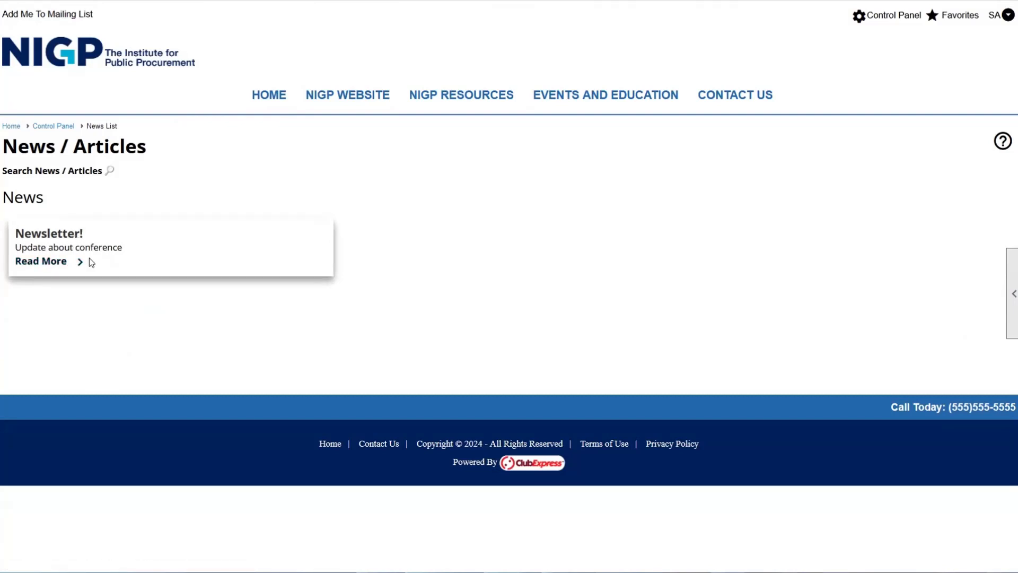
- Read the full Newsletter! article, then return to the news list
{"action": "left_click", "coordinate": [68, 262]}
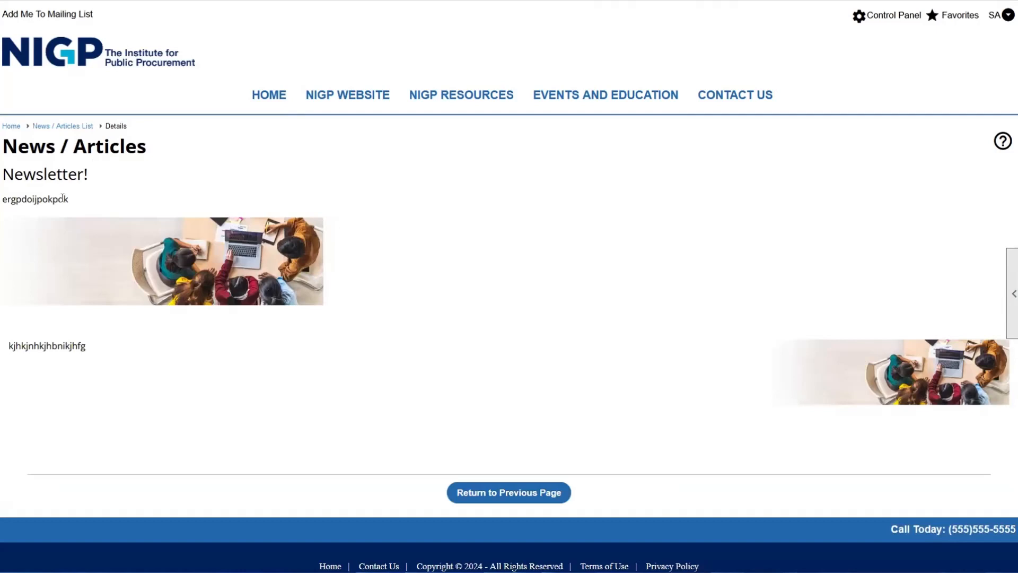
{"action": "left_click_drag", "start_coordinate": [17, 173], "coordinate": [91, 180]}
{"action": "left_click_drag", "start_coordinate": [32, 199], "coordinate": [957, 379]}
{"action": "left_click", "coordinate": [939, 434]}
{"action": "left_click", "coordinate": [508, 492]}
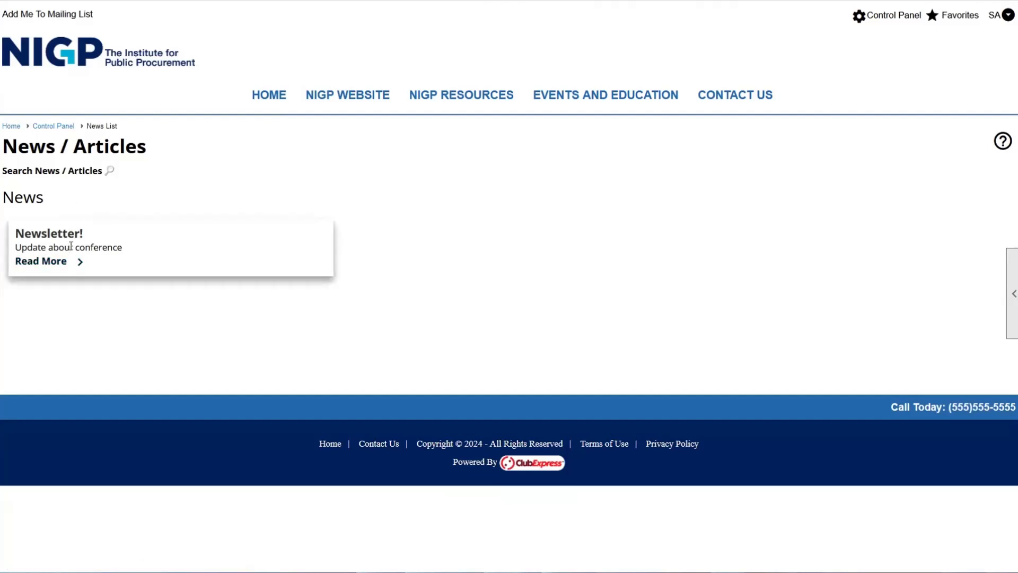
- Go to Control Panel > Website and open the Home Page Versions manager
{"action": "left_click", "coordinate": [893, 15]}
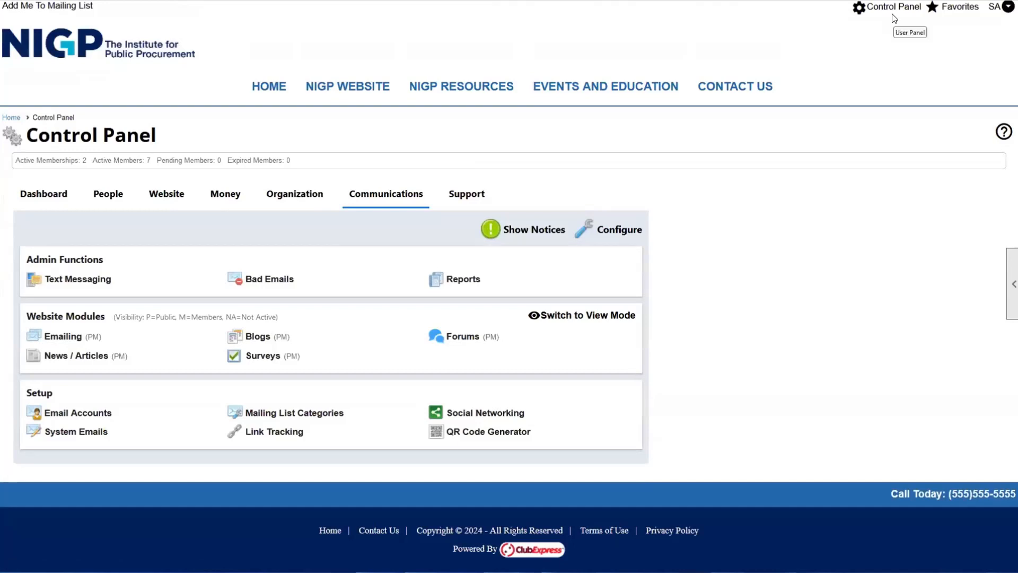
{"action": "left_click", "coordinate": [284, 91]}
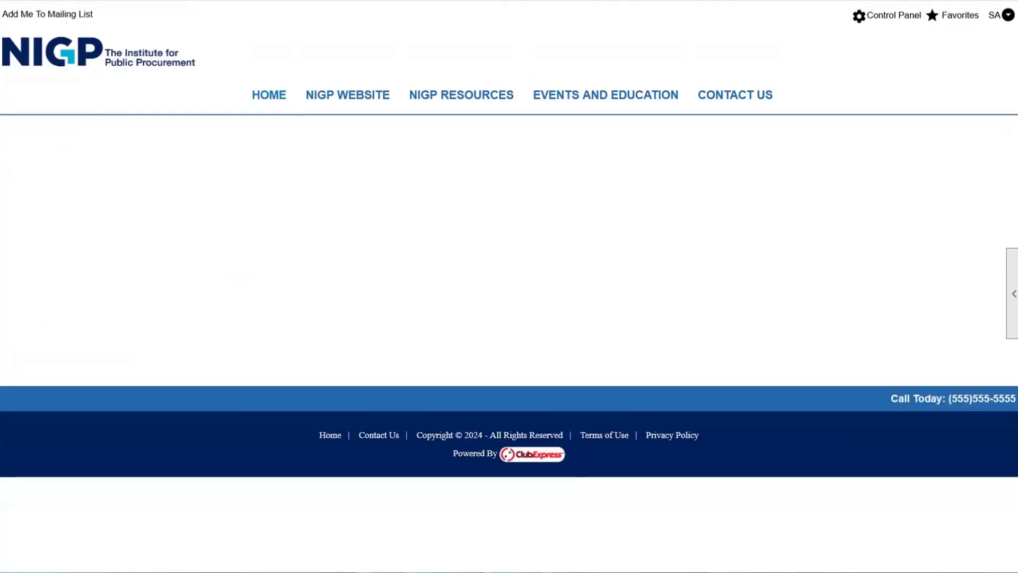
{"action": "mouse_move", "coordinate": [1012, 305]}
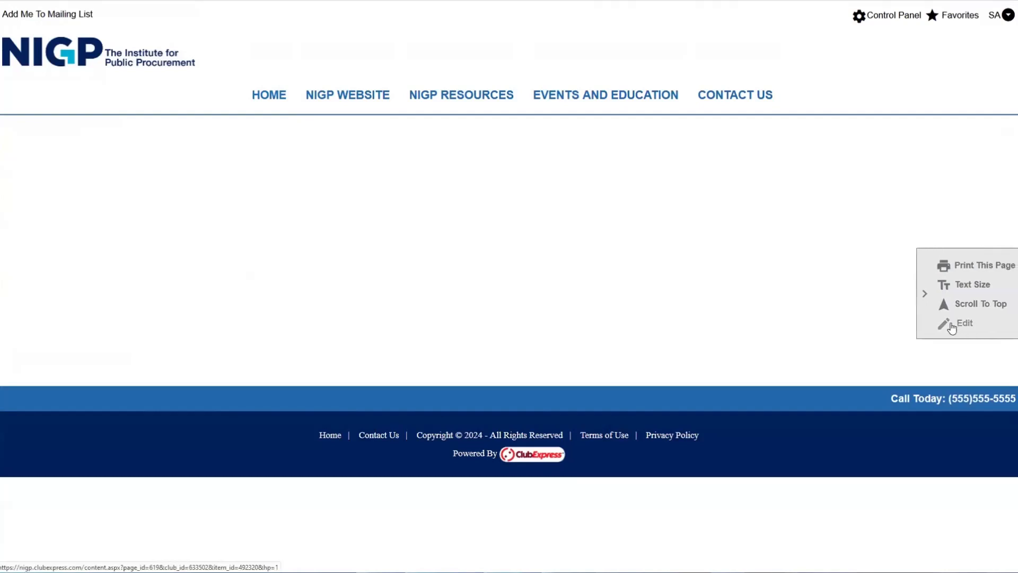
{"action": "left_click", "coordinate": [878, 15]}
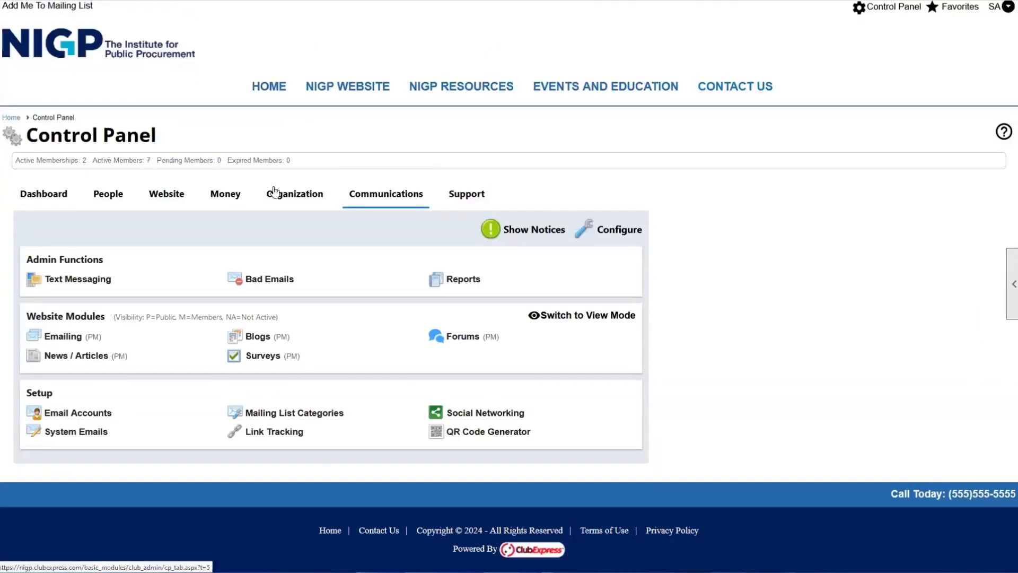
{"action": "left_click", "coordinate": [158, 200]}
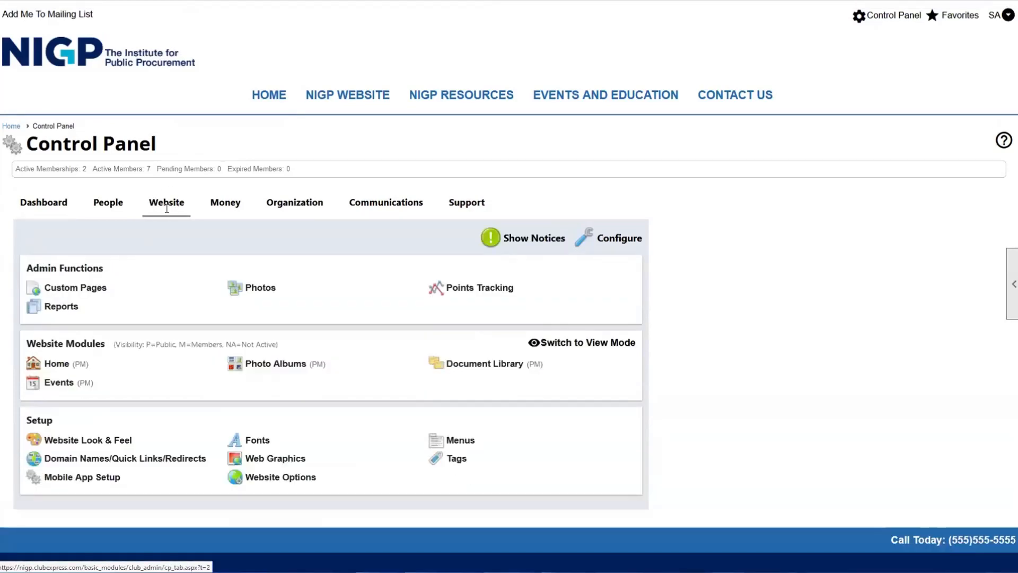
{"action": "left_click", "coordinate": [57, 364]}
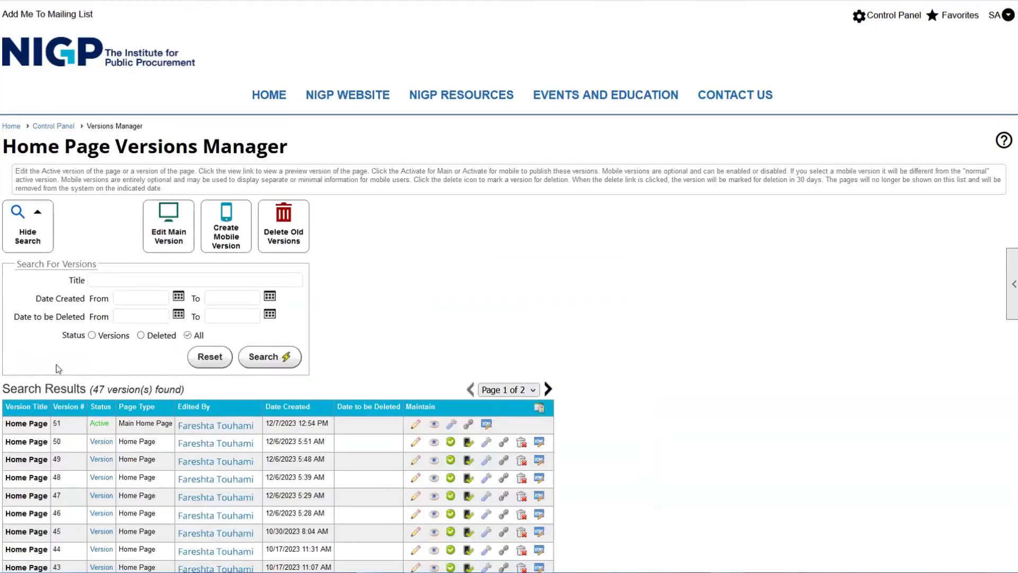
- Edit the main home page version and drag a Full Width row template onto the top
{"action": "left_click", "coordinate": [177, 219]}
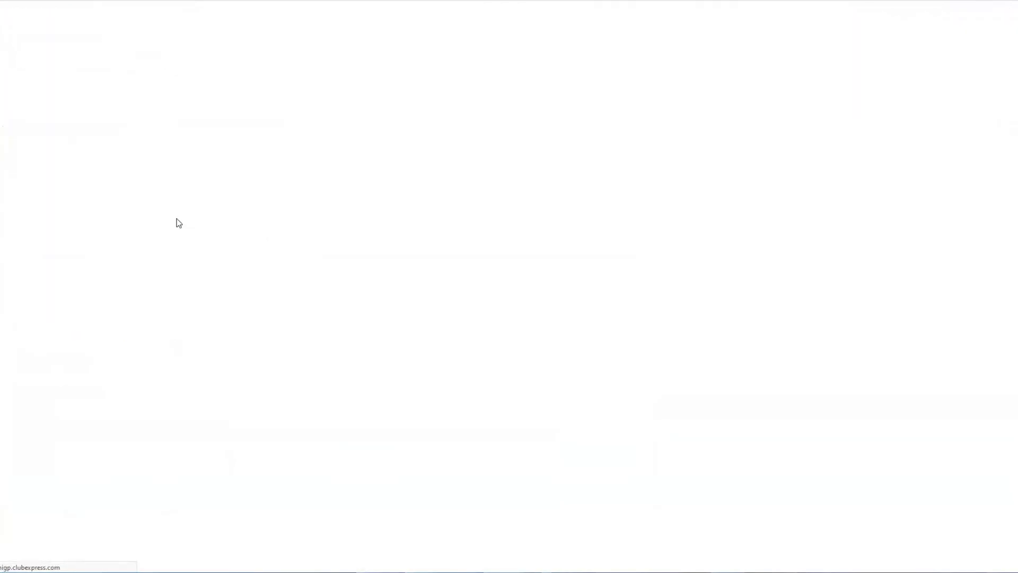
{"action": "scroll", "coordinate": [296, 254], "scroll_direction": "down", "scroll_amount": 6}
{"action": "scroll", "coordinate": [318, 254], "scroll_direction": "down", "scroll_amount": 6}
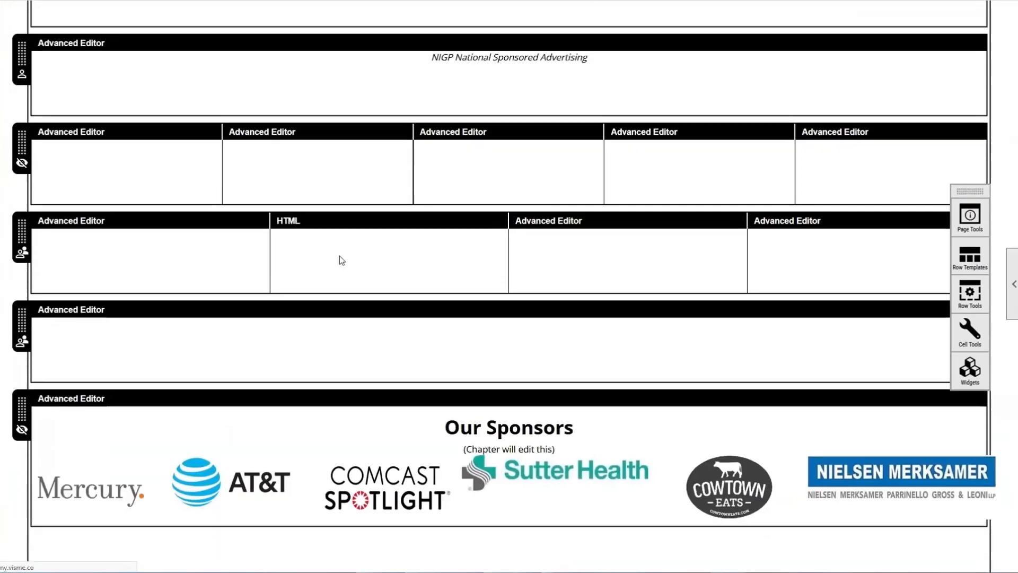
{"action": "scroll", "coordinate": [555, 339], "scroll_direction": "up", "scroll_amount": 11}
{"action": "scroll", "coordinate": [558, 335], "scroll_direction": "up", "scroll_amount": 2}
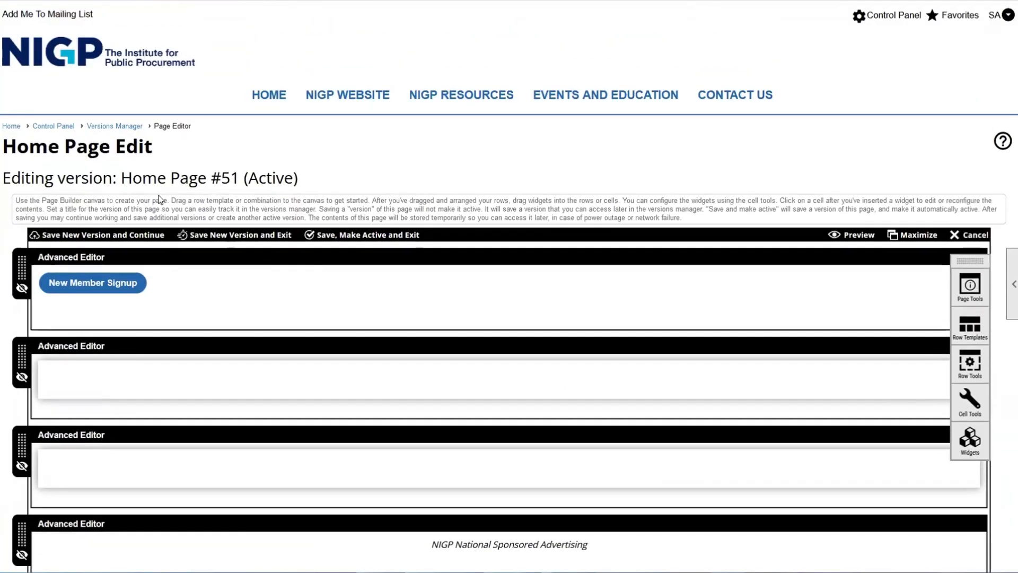
{"action": "left_click", "coordinate": [970, 328]}
{"action": "left_click_drag", "start_coordinate": [837, 338], "coordinate": [880, 265]}
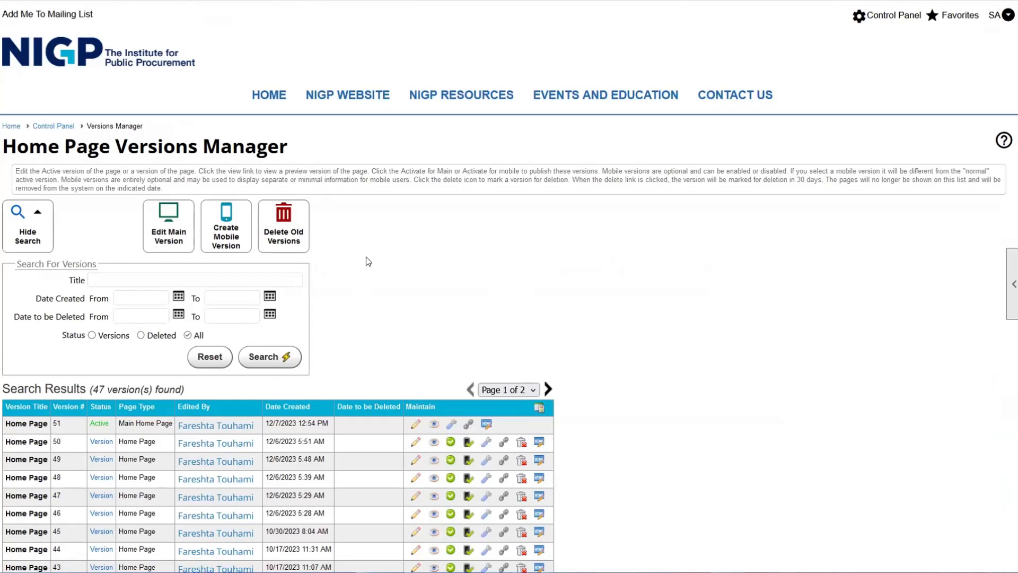
- Reopen the main version and drag the News Feed widget into the empty top row
{"action": "left_click", "coordinate": [172, 239]}
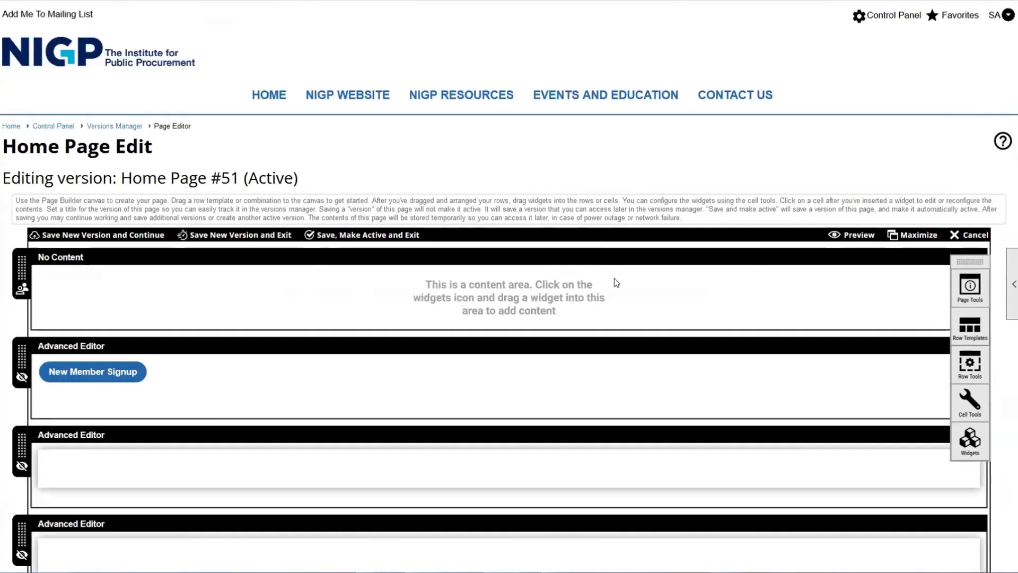
{"action": "left_click", "coordinate": [388, 270]}
{"action": "scroll", "coordinate": [838, 507], "scroll_direction": "down", "scroll_amount": 1}
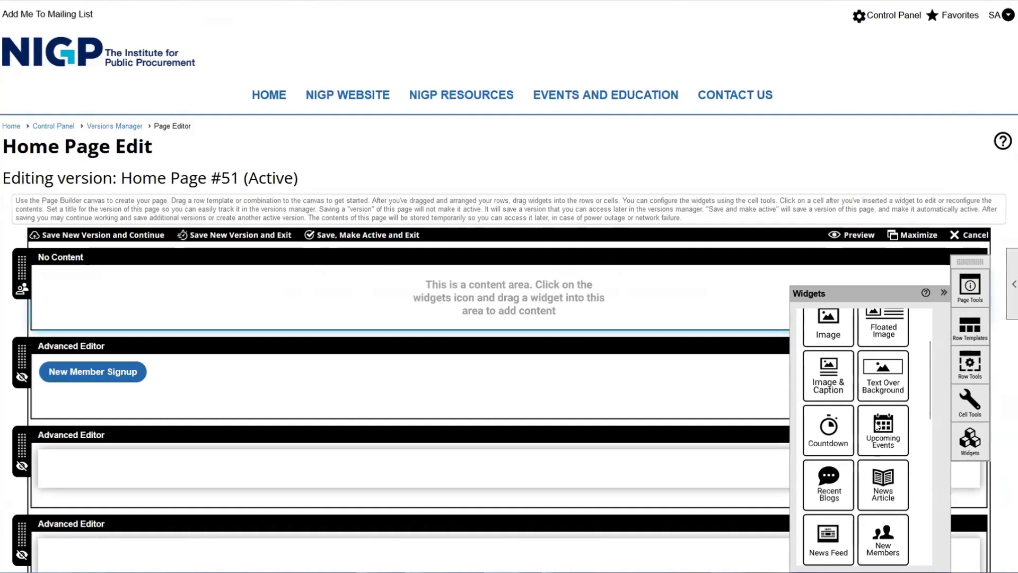
{"action": "scroll", "coordinate": [862, 441], "scroll_direction": "down", "scroll_amount": 3}
{"action": "left_click_drag", "start_coordinate": [842, 408], "coordinate": [460, 295]}
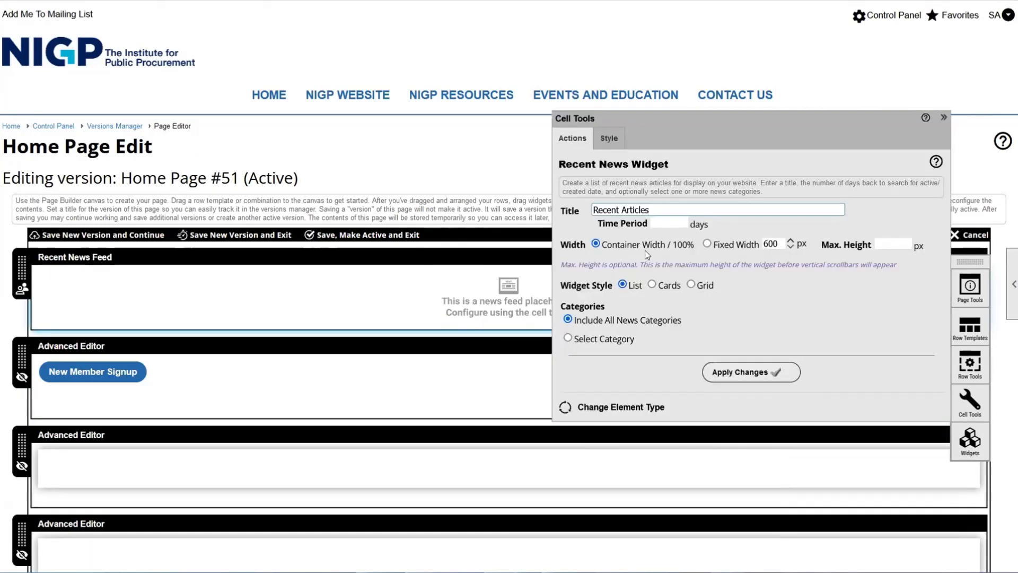
- Set the news widget's time period to 100 days and apply the changes
{"action": "left_click", "coordinate": [753, 371]}
{"action": "left_click", "coordinate": [594, 303]}
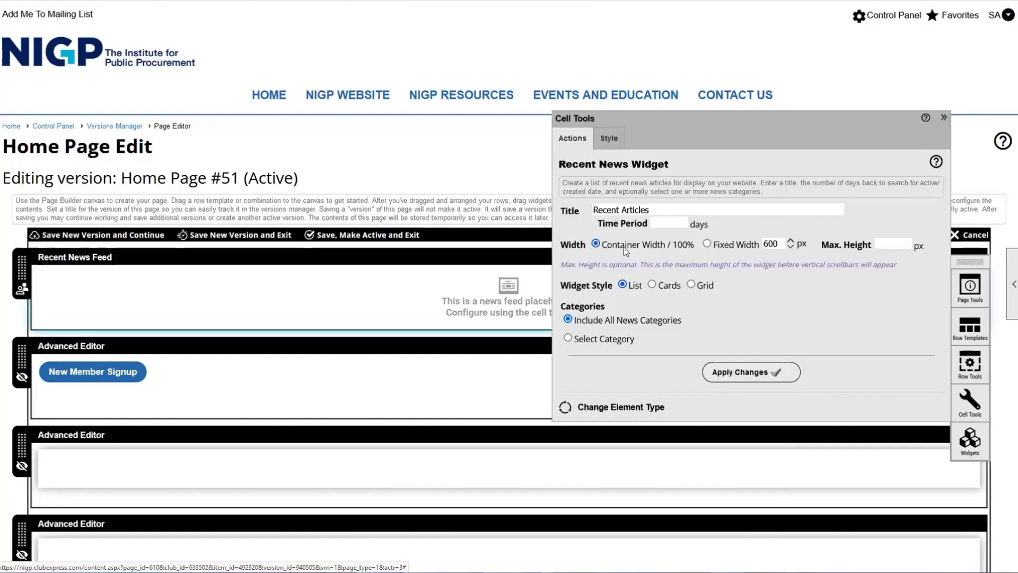
{"action": "left_click", "coordinate": [665, 220]}
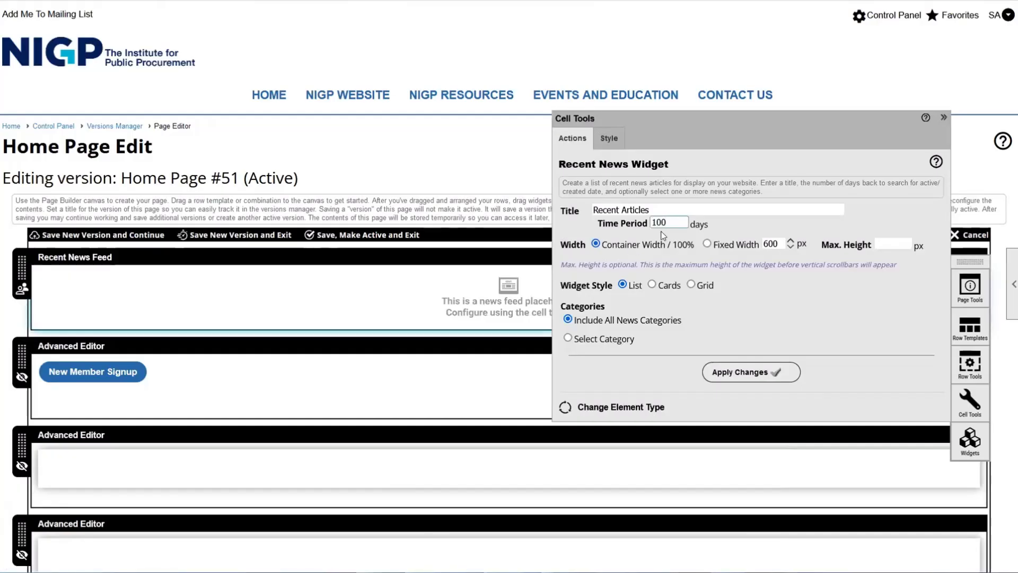
{"action": "left_click", "coordinate": [749, 372]}
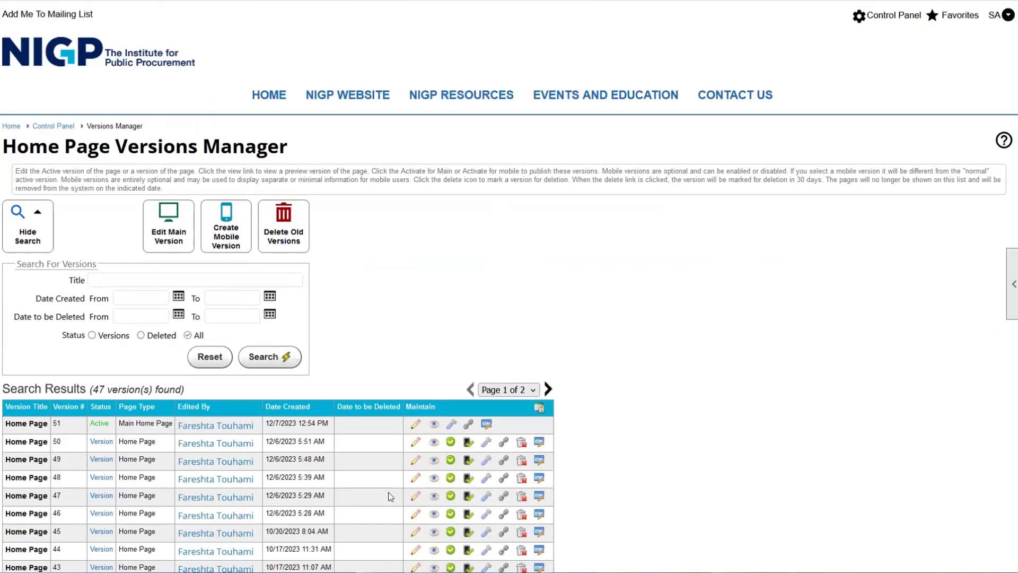
- From Control Panel > Communications > News / Articles, edit the Newsletter! article and select its Summary text
{"action": "left_click", "coordinate": [860, 18]}
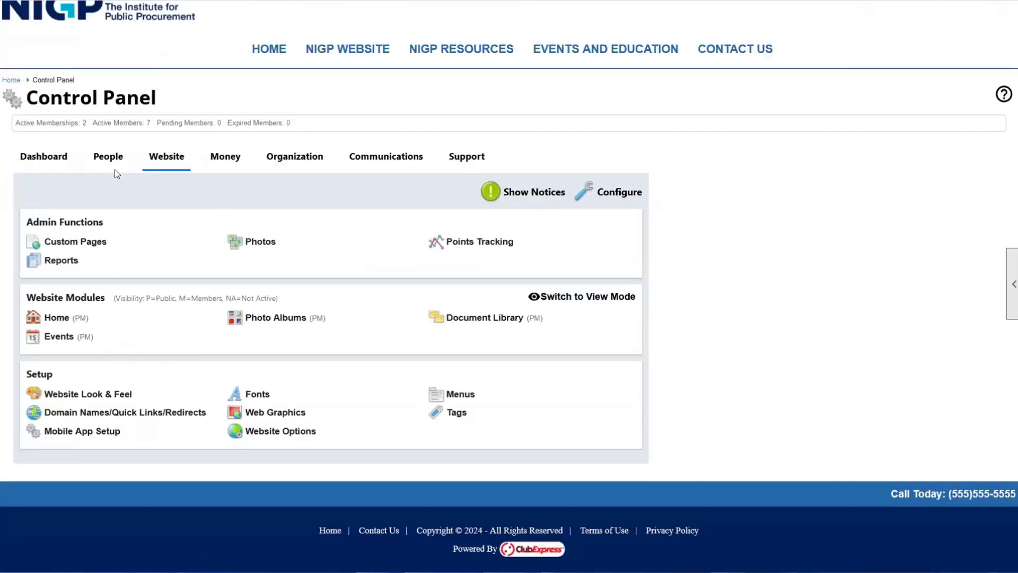
{"action": "left_click", "coordinate": [297, 157]}
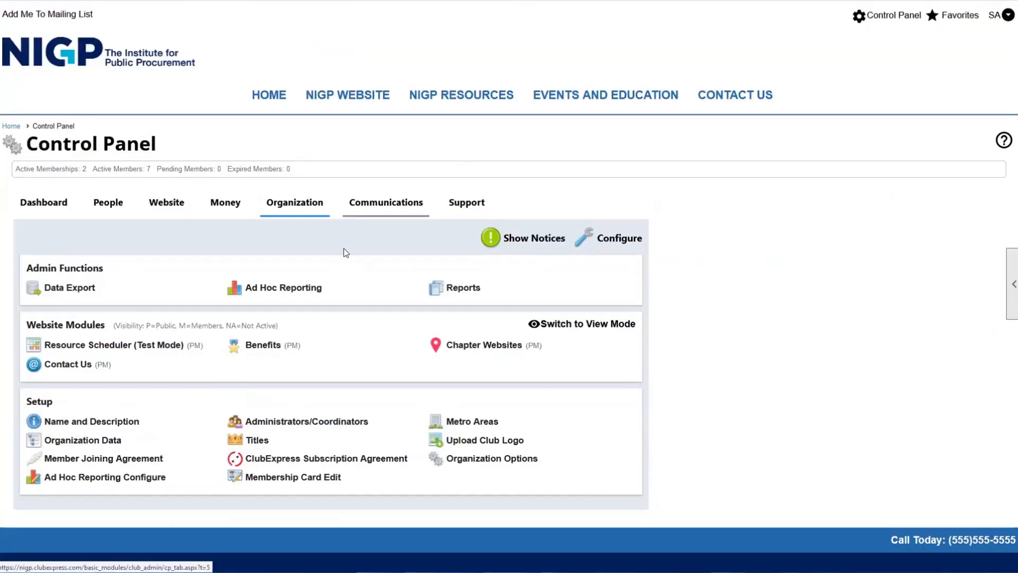
{"action": "left_click", "coordinate": [86, 365]}
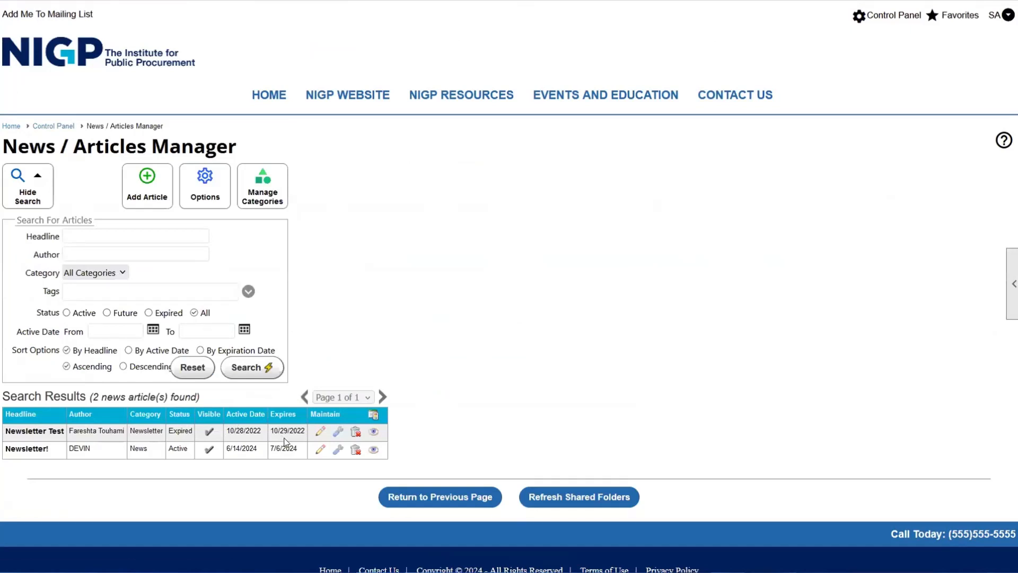
{"action": "left_click", "coordinate": [338, 449]}
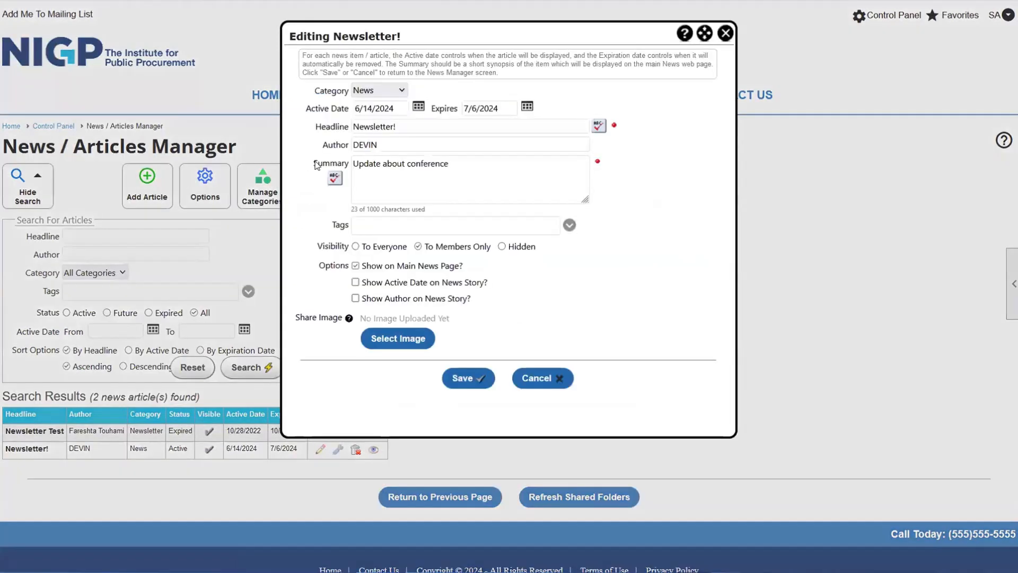
{"action": "left_click_drag", "start_coordinate": [314, 164], "coordinate": [357, 162]}
{"action": "left_click_drag", "start_coordinate": [457, 168], "coordinate": [326, 163]}
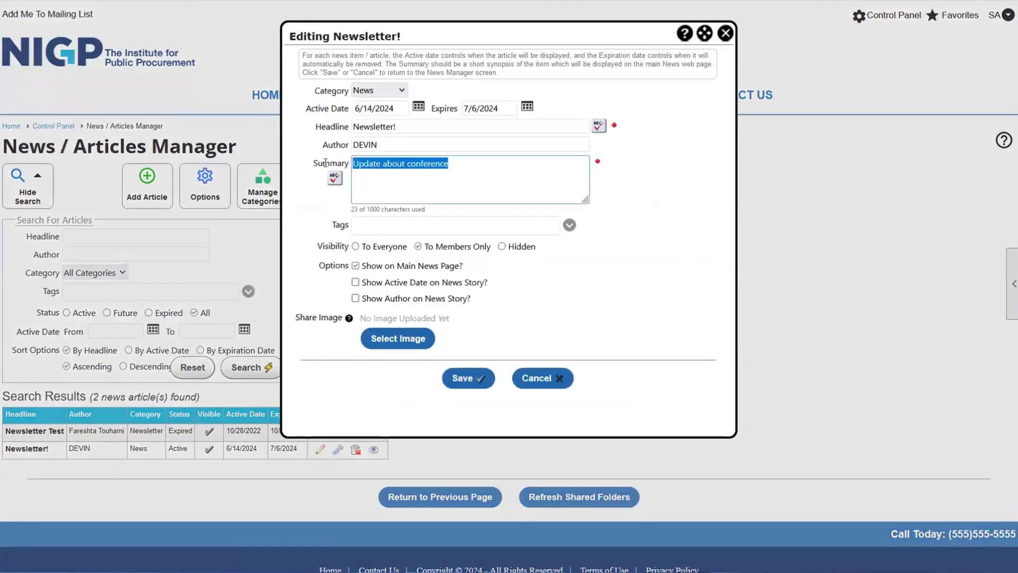